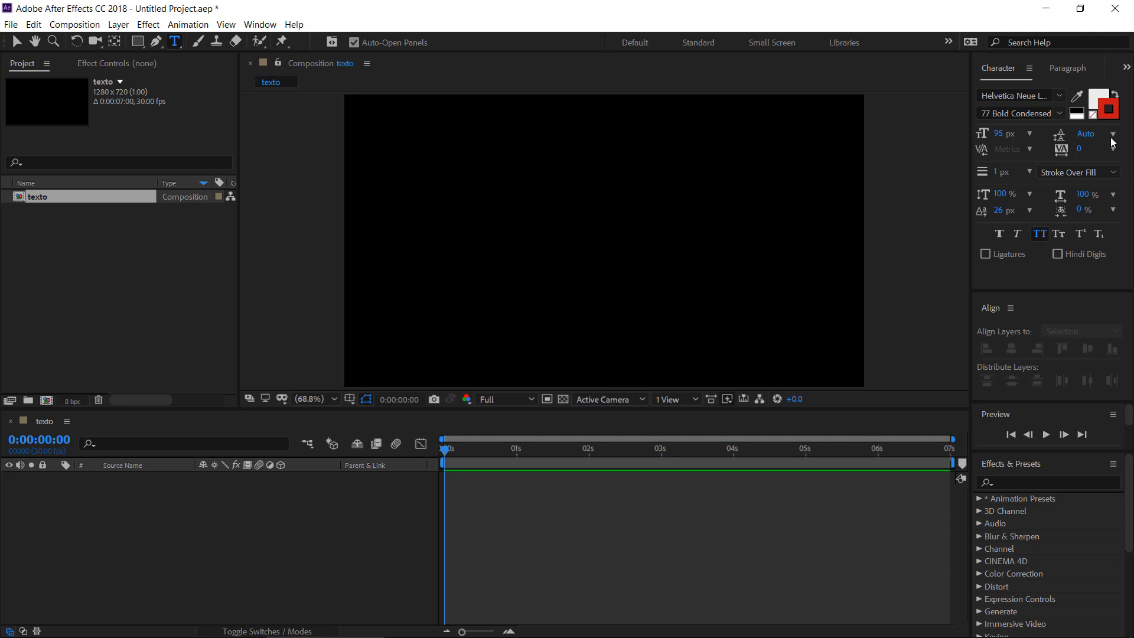
Remove the stroke from the text style and keep the fill color at EBEBEB
left_click(1093, 115)
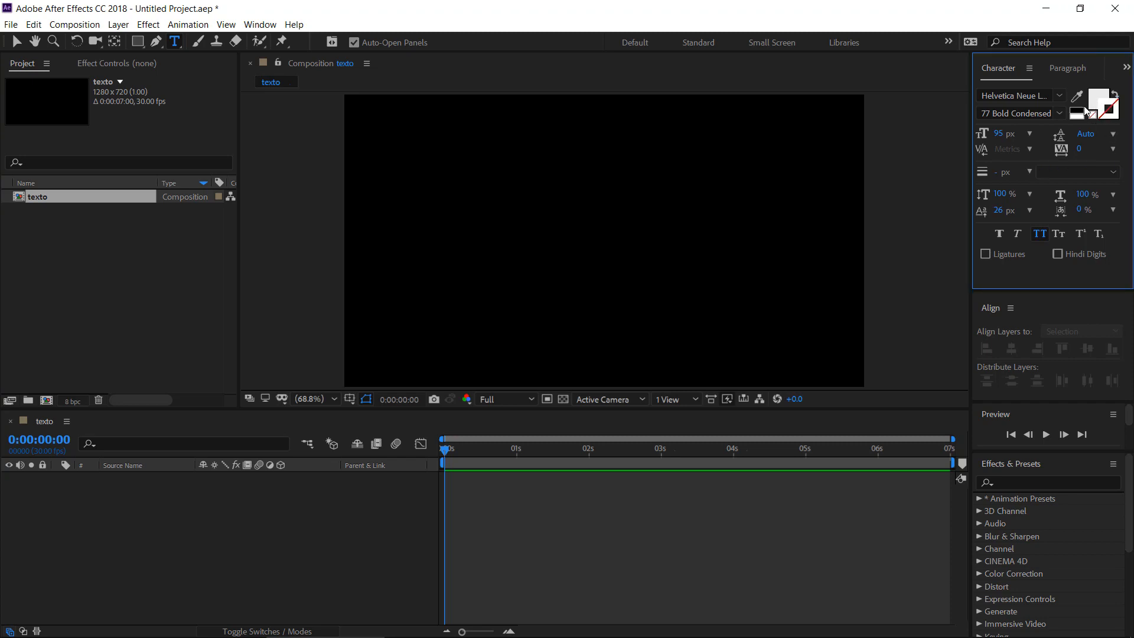
double_click(1093, 99)
left_click(709, 229)
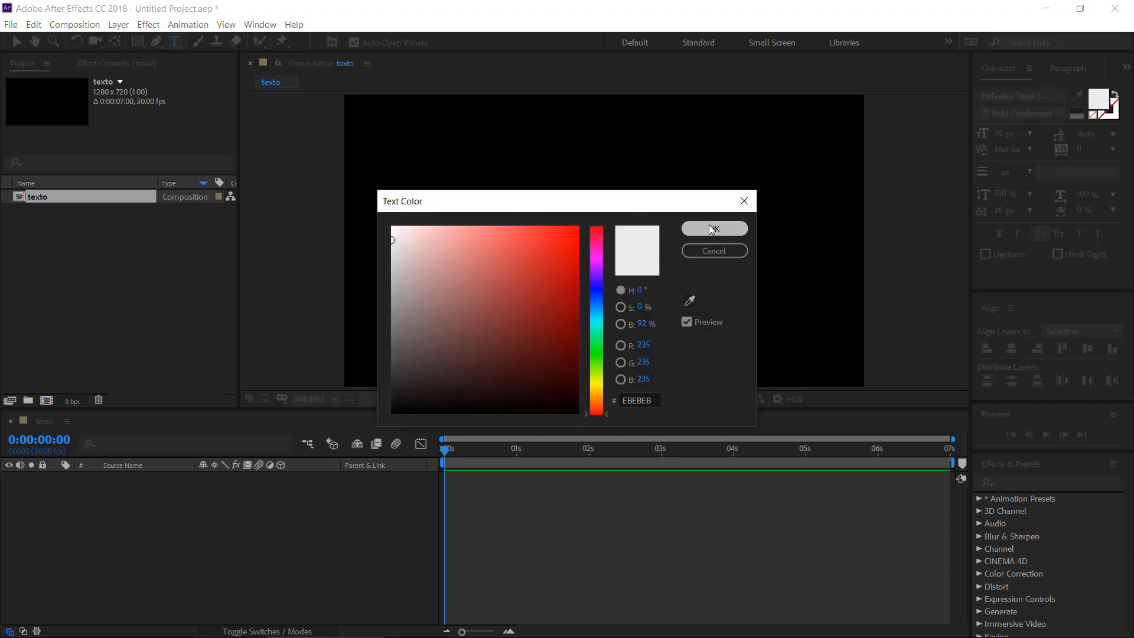
Add a text layer reading "after effects" in the upper middle of the composition and move it slightly down
left_click(596, 237)
type("afte")
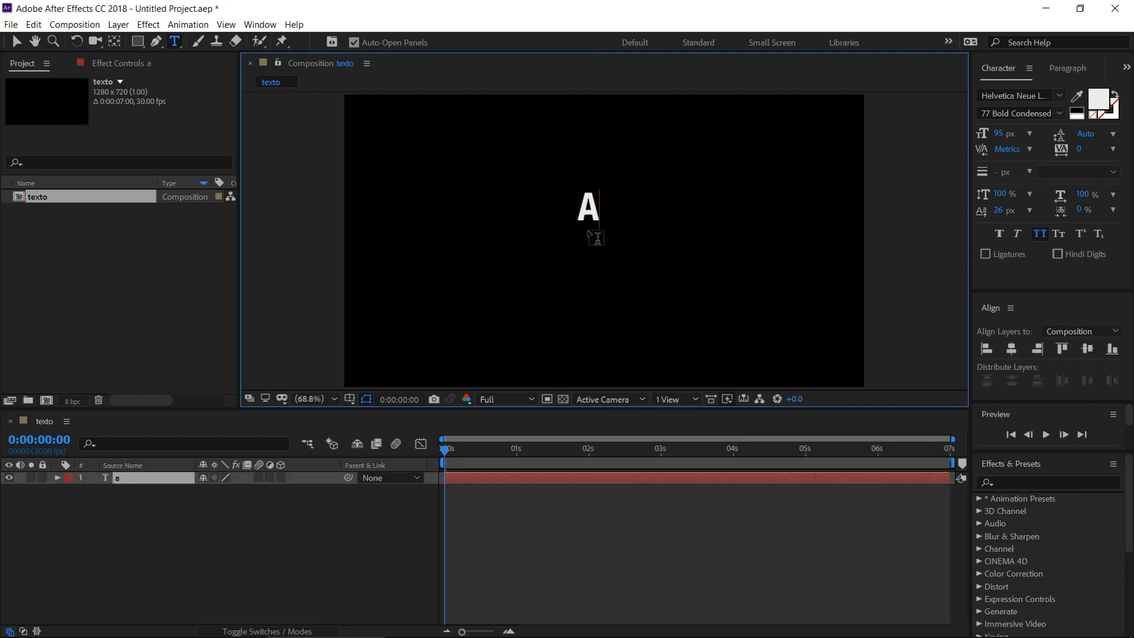
type("r effects")
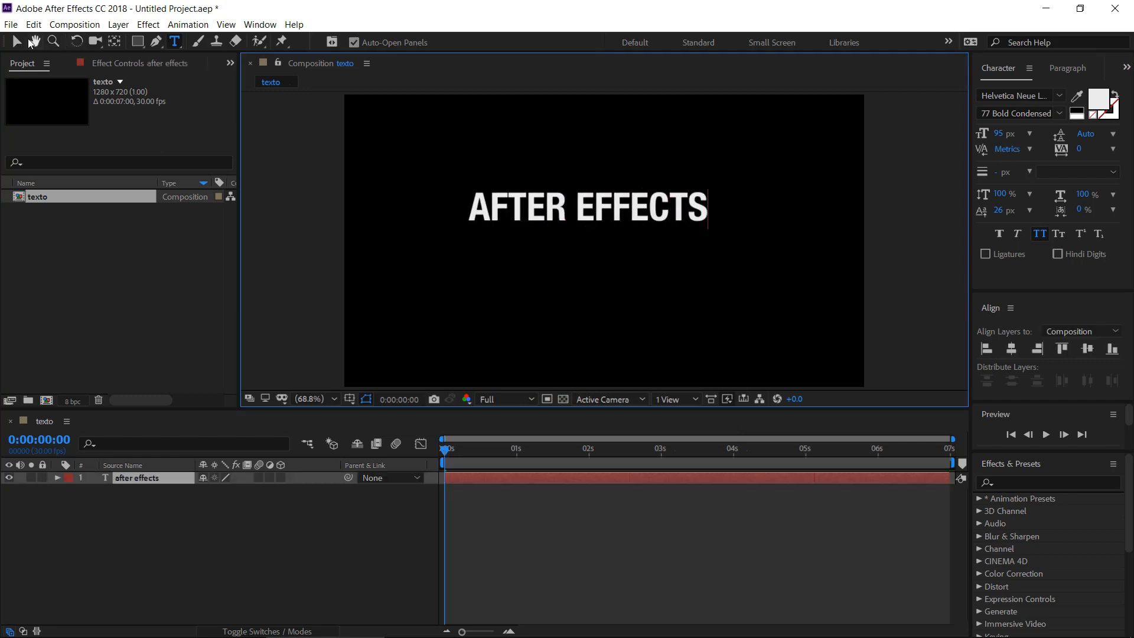
left_click(16, 41)
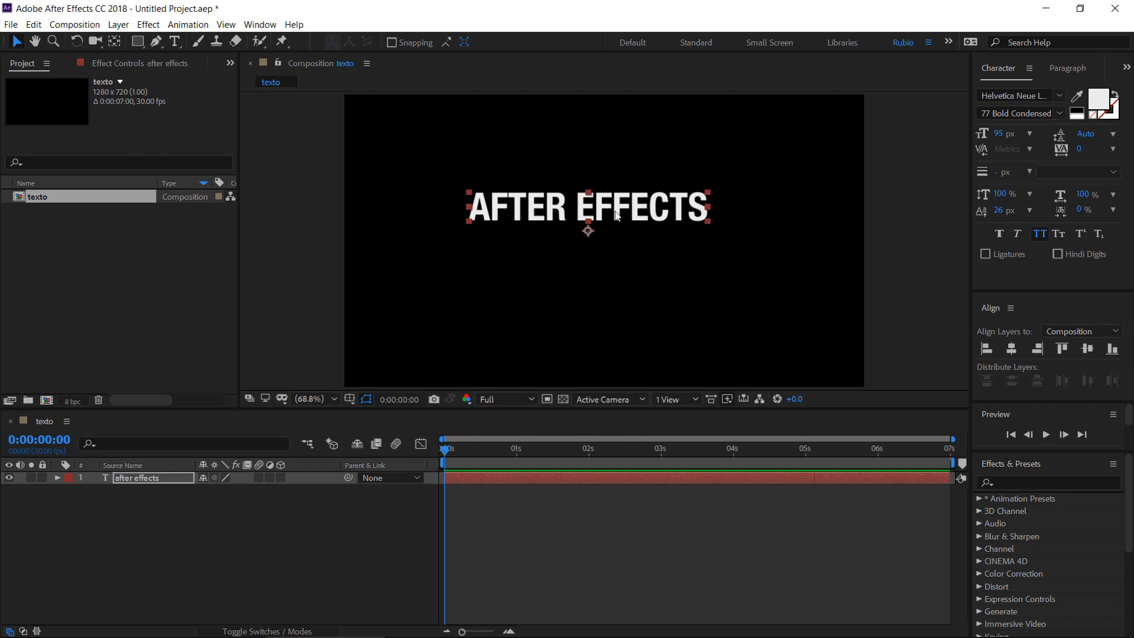
left_click_drag(616, 215, 621, 236)
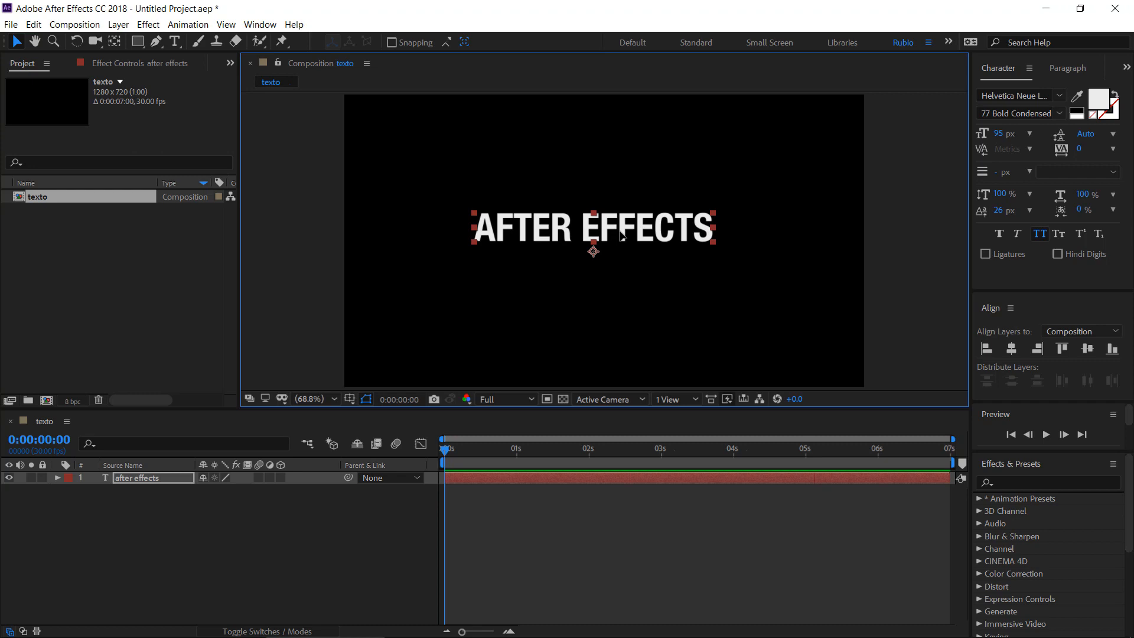
Center the anchor point in the text layer's content and align the layer to the composition's horizontal and vertical center
left_click(115, 43)
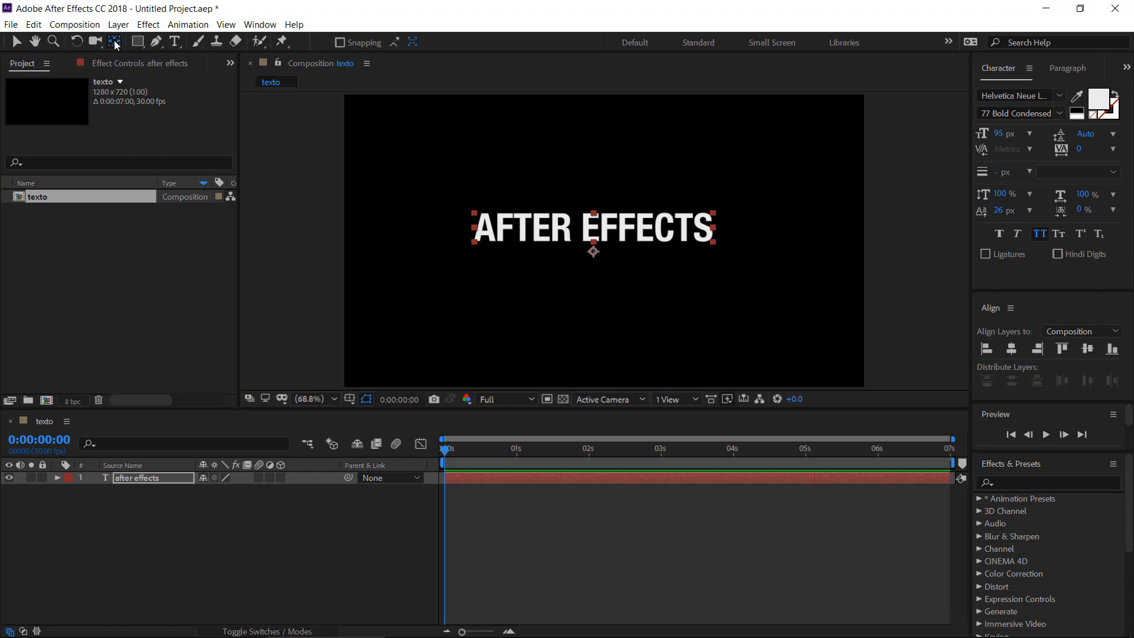
key("ctrl+alt+Home")
key("v")
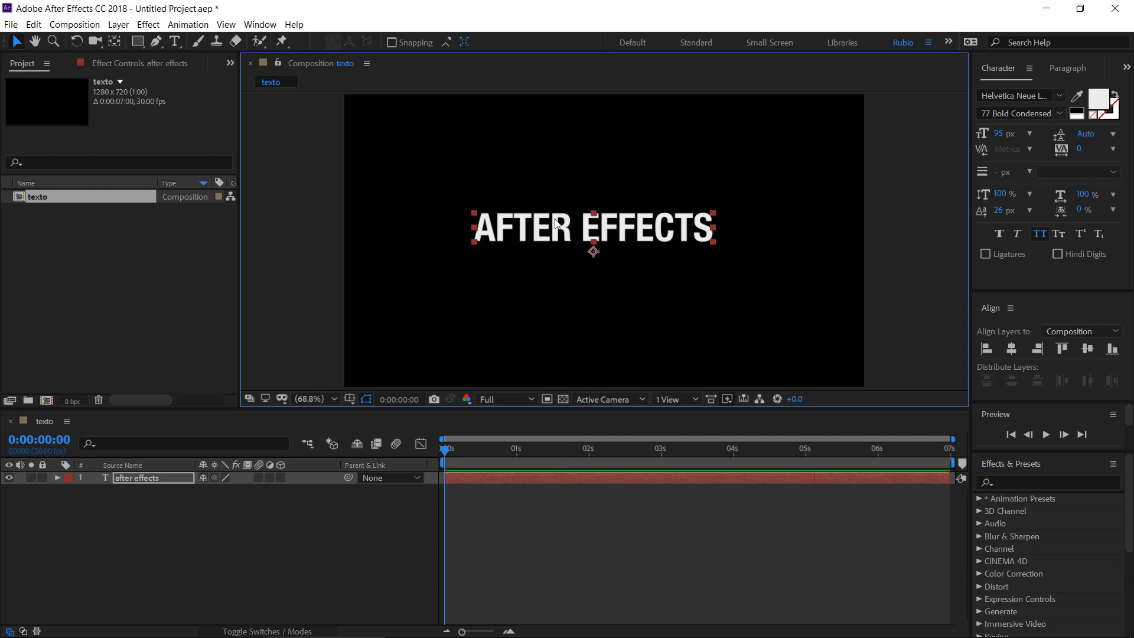
right_click(543, 480)
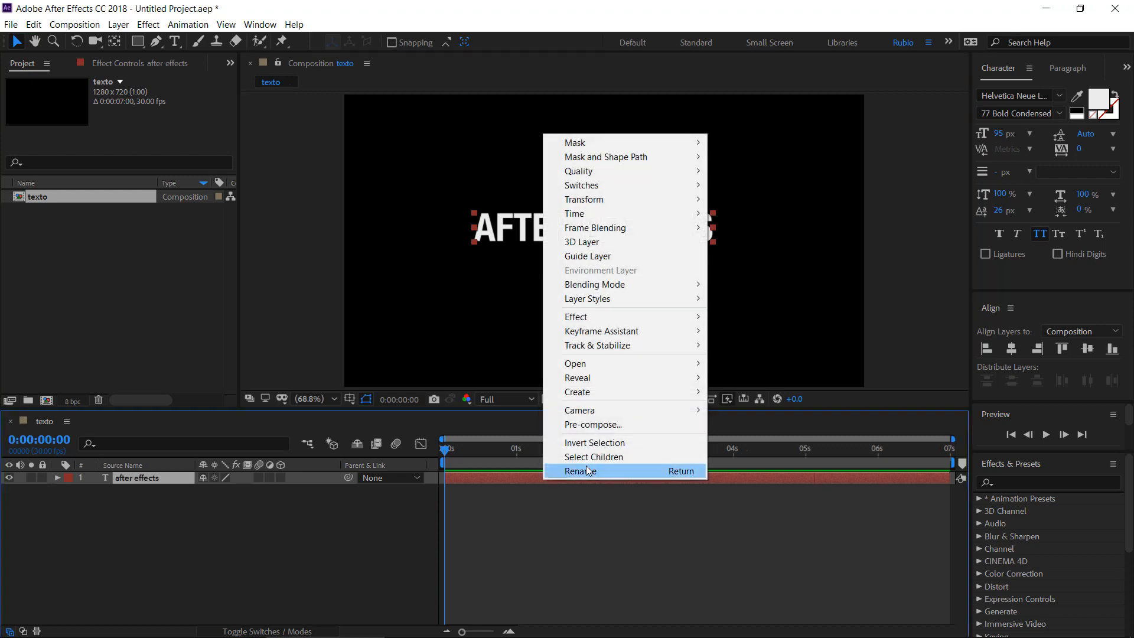
mouse_move(603, 201)
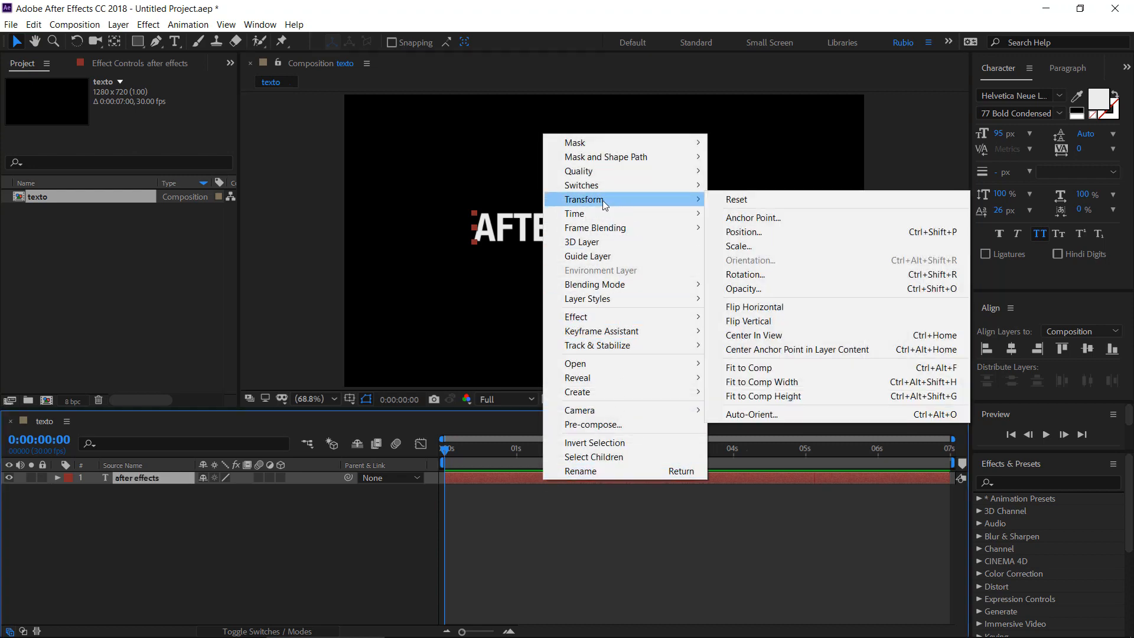
left_click(809, 355)
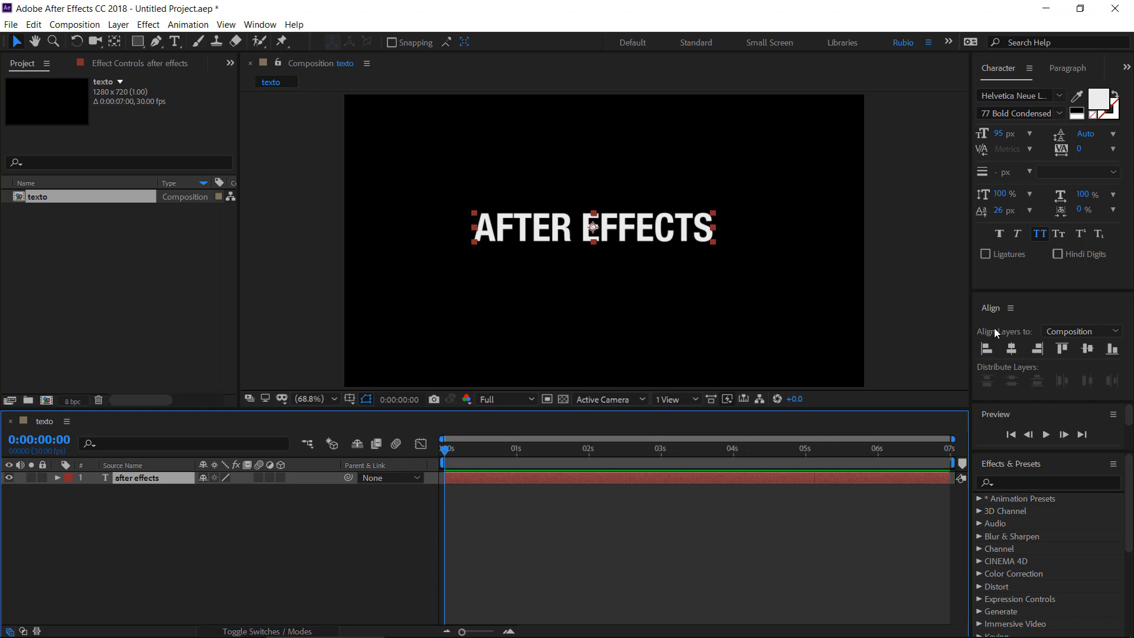
left_click(1013, 349)
left_click(1088, 349)
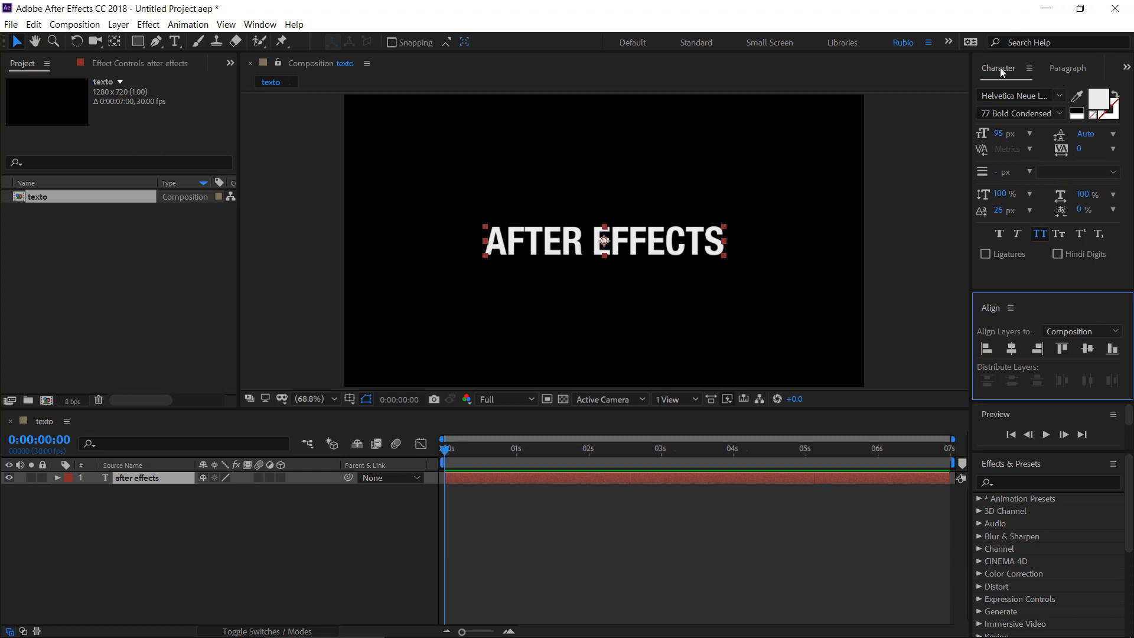
Try Faux Bold, Faux Italic and a different tracking on the text, leaving it in Small Caps
left_click(1039, 233)
left_click(1039, 234)
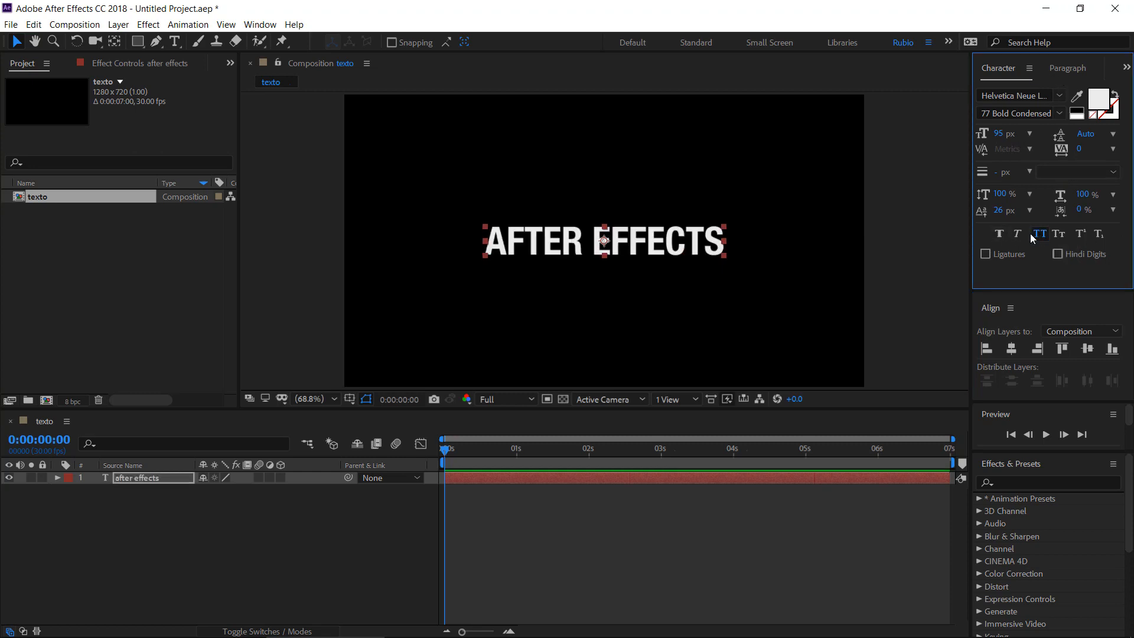
left_click(1001, 233)
left_click(1001, 233)
left_click(1018, 235)
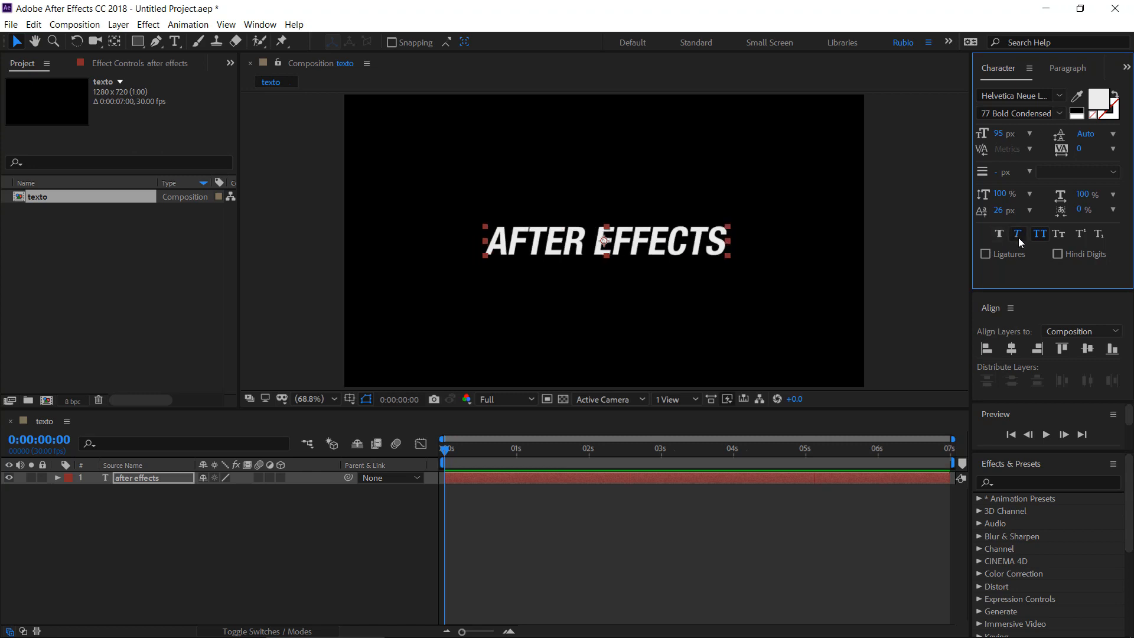
left_click(1018, 235)
left_click(1059, 234)
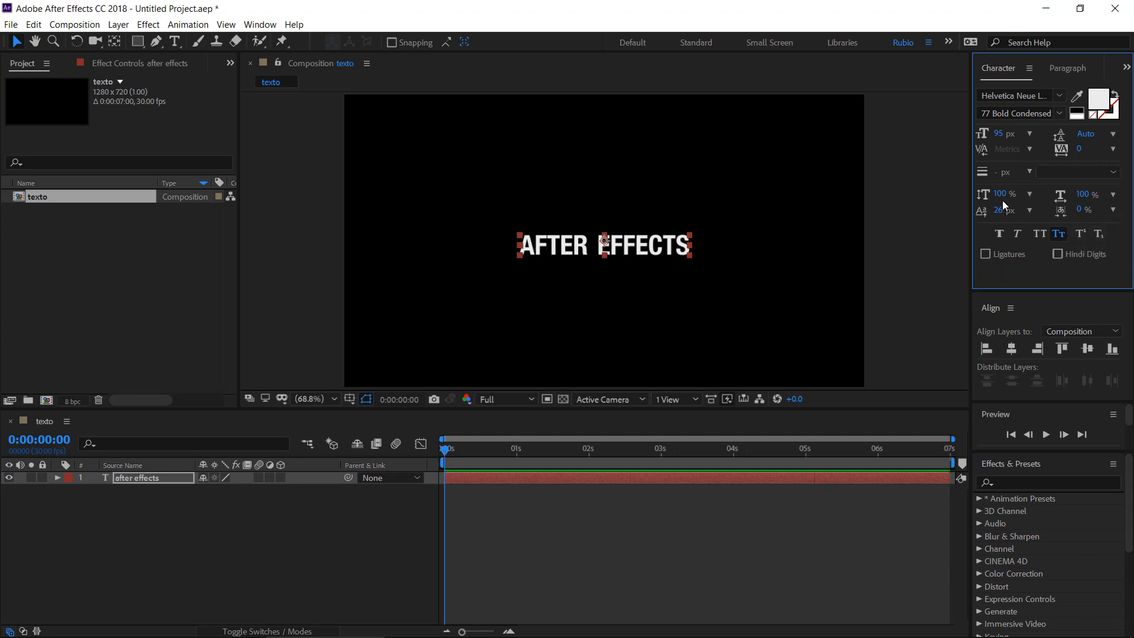
left_click_drag(1060, 155, 1024, 147)
key("ctrl+z")
Add a stroke to the text and set its color to blue, 0D8DE7
left_click(1113, 114)
left_click(1082, 121)
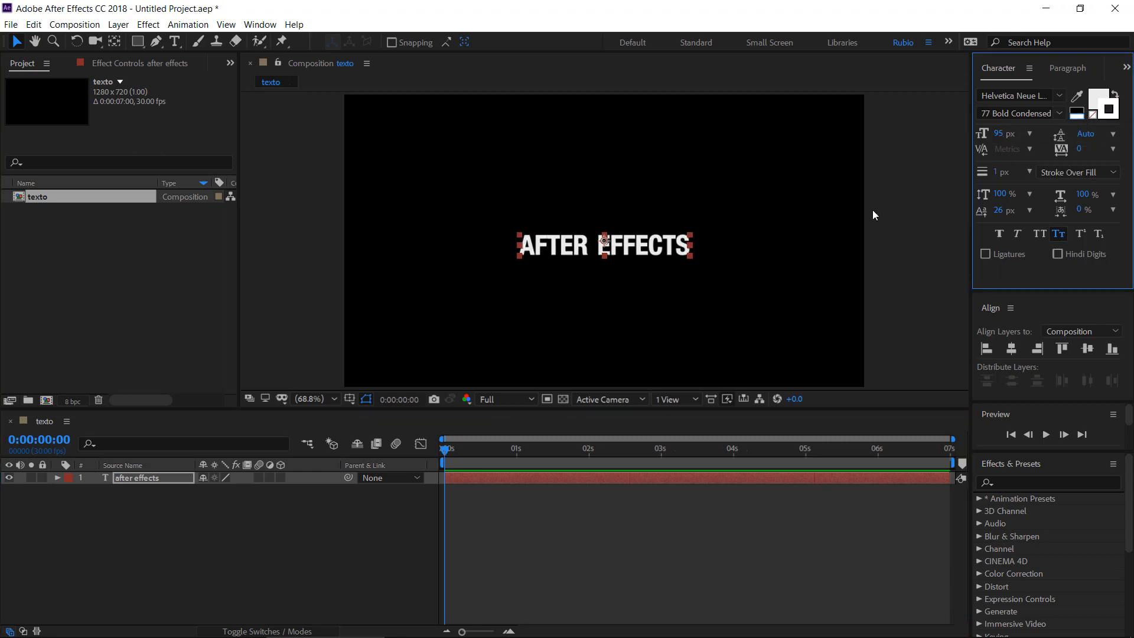
left_click(1109, 112)
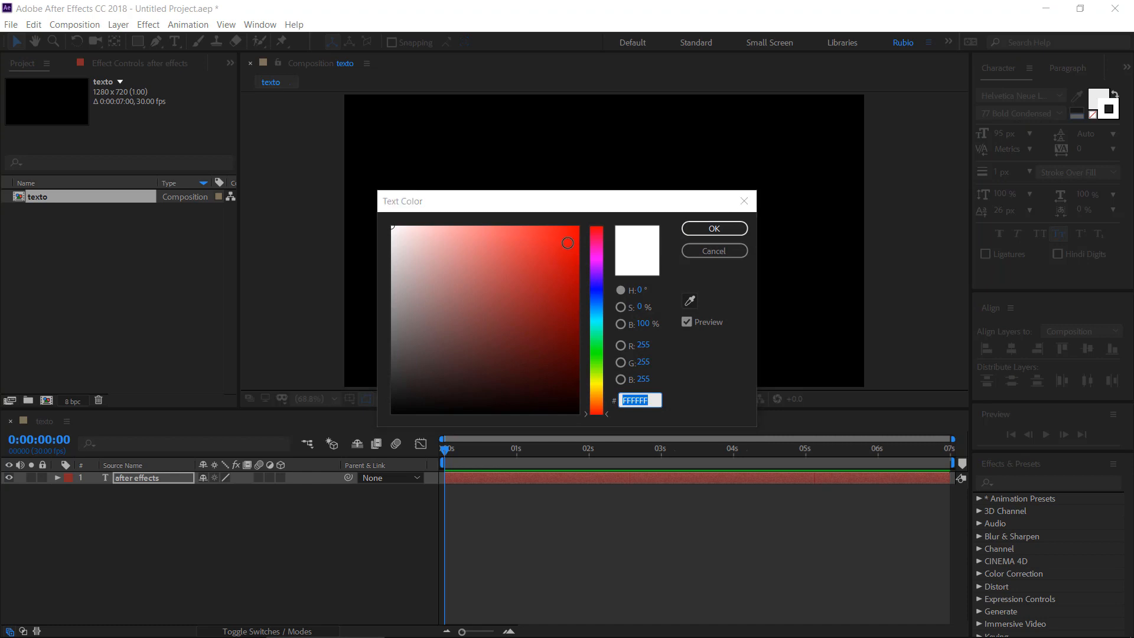
left_click(568, 243)
left_click(593, 283)
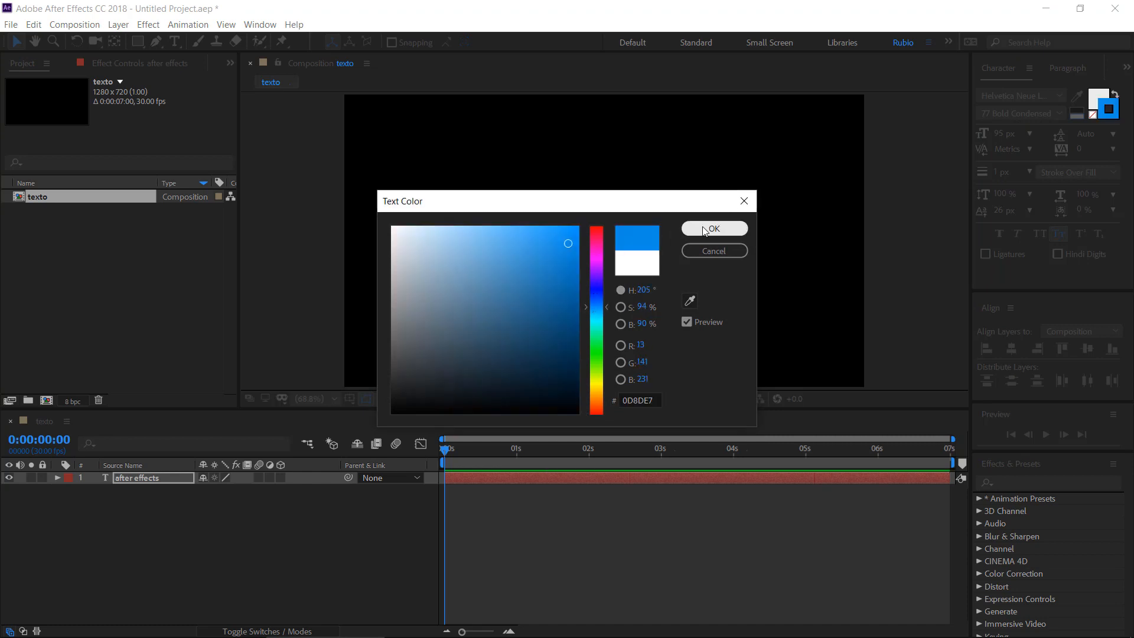
left_click(714, 228)
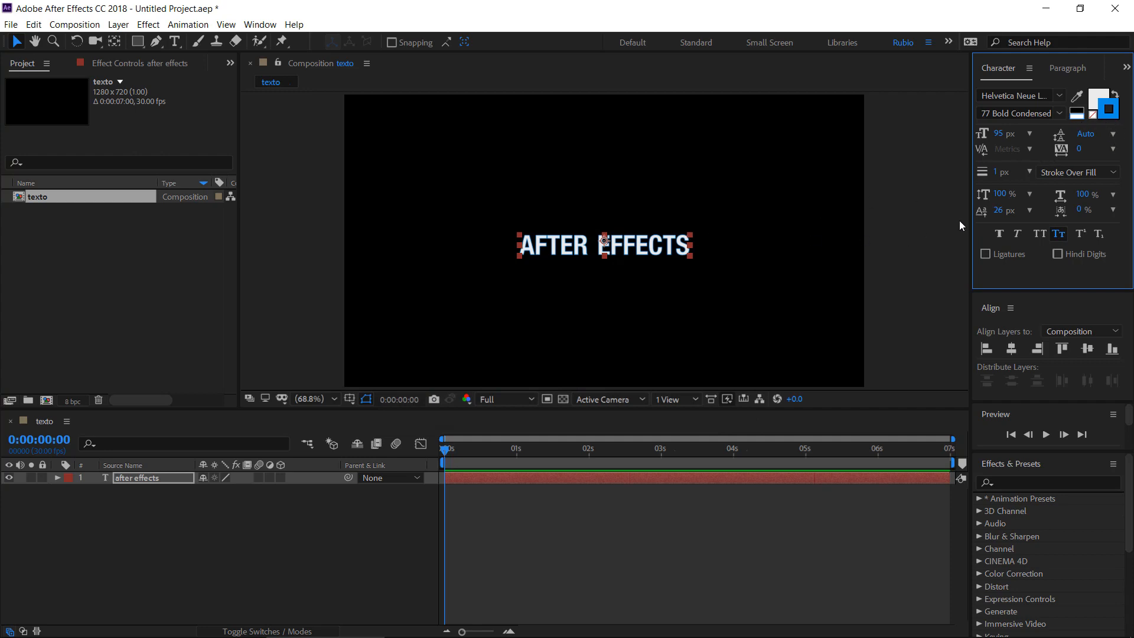
Reduce the text's stroke width to 0 px and set the stroke to no color
mouse_move(996, 175)
left_mouse_down()
mouse_move(1046, 179)
mouse_move(967, 164)
left_mouse_up()
left_click(1092, 114)
key("ctrl+z")
left_click(1103, 116)
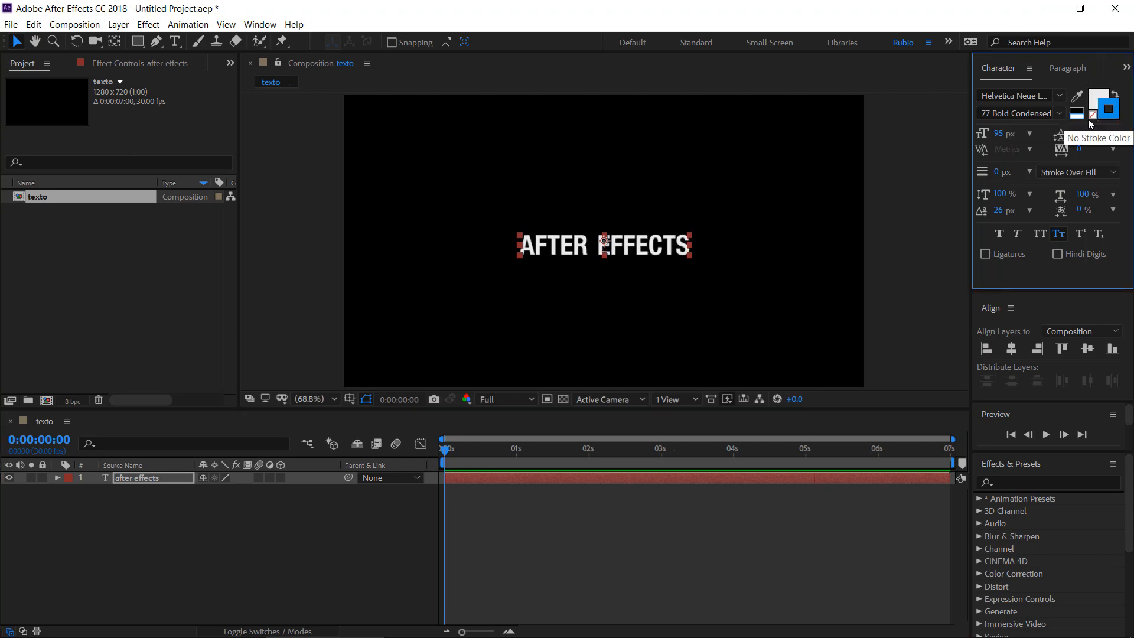
left_click(1092, 116)
left_click(1099, 105)
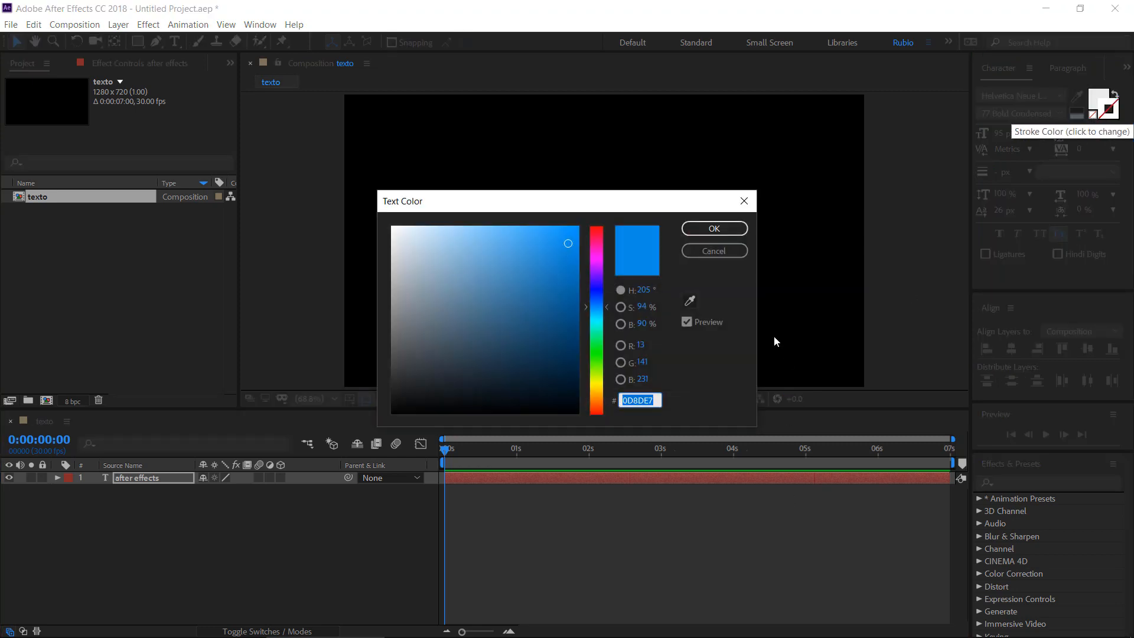
key("Escape")
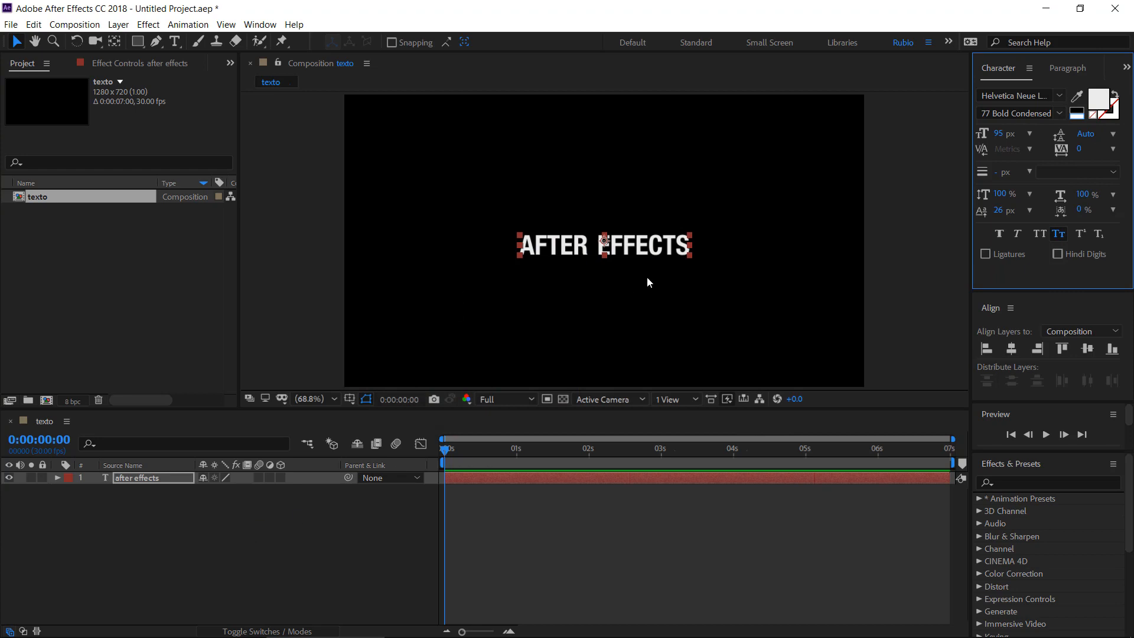
Recenter the anchor point on the small-caps text and look at the layer's paragraph settings
left_click(121, 42)
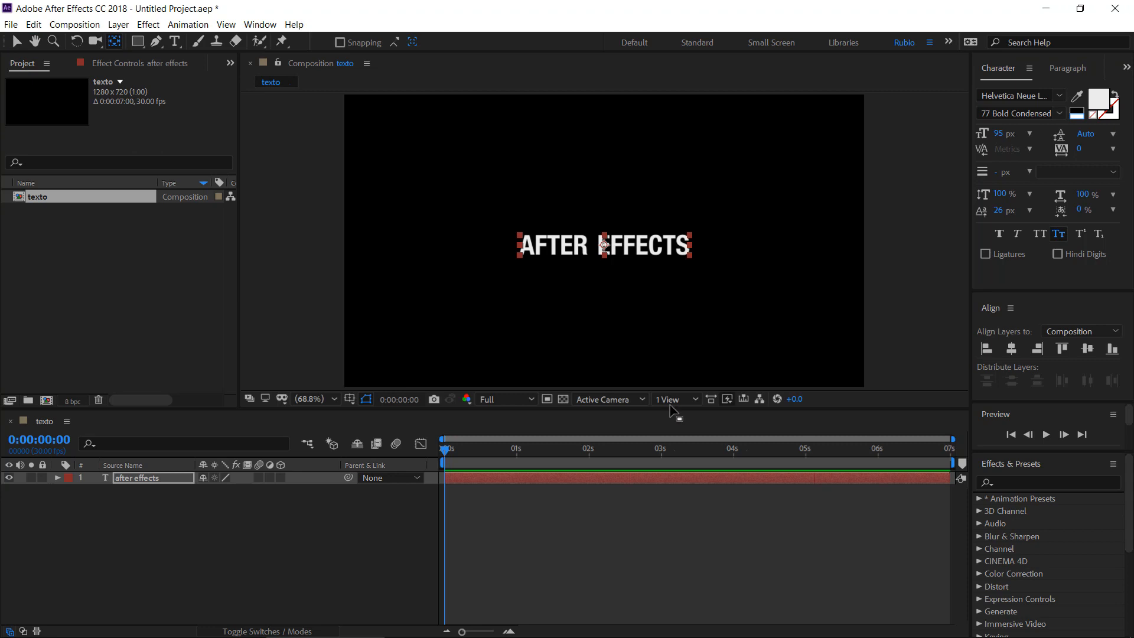
left_click(1069, 66)
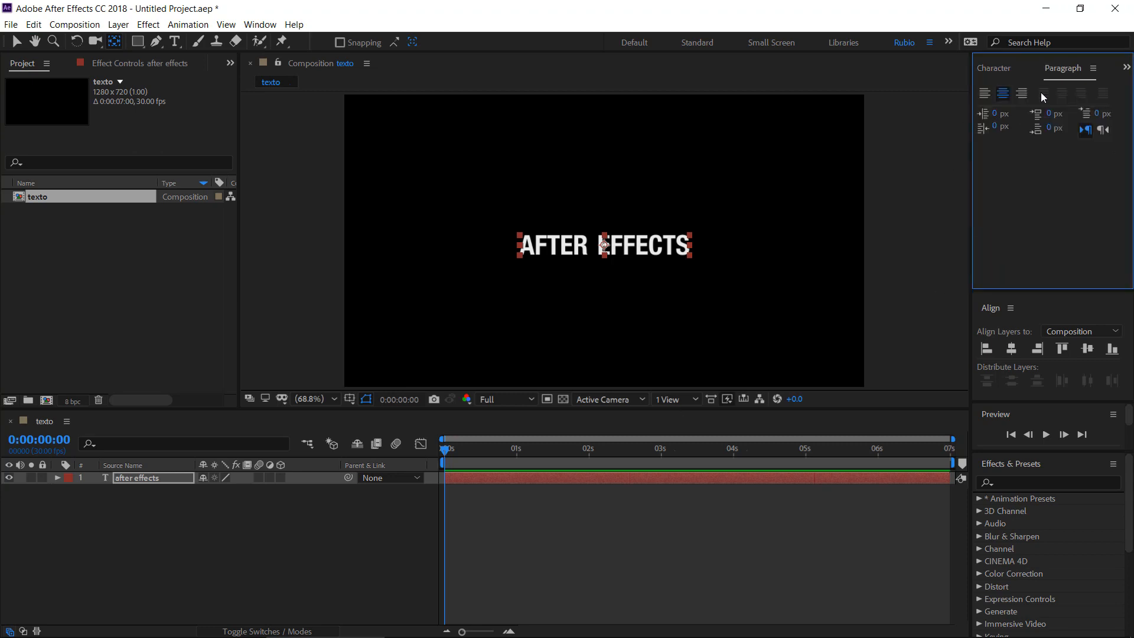
left_click(1017, 68)
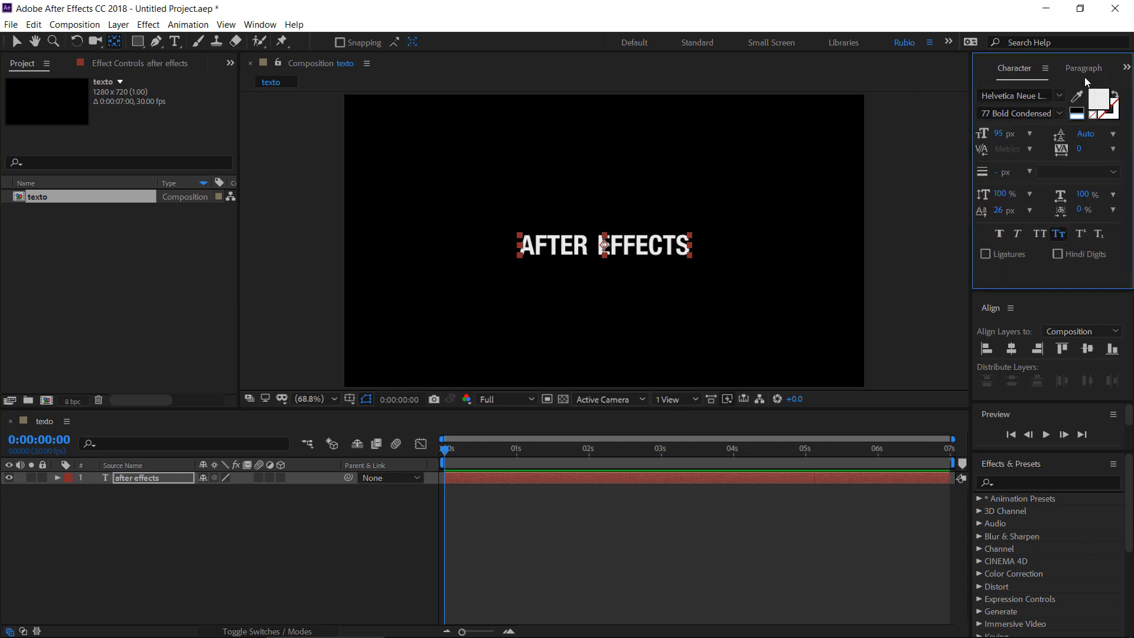
Examine the text layer's Path Options, More Options and Transform properties, leaving only its Text group expanded
left_click(101, 477)
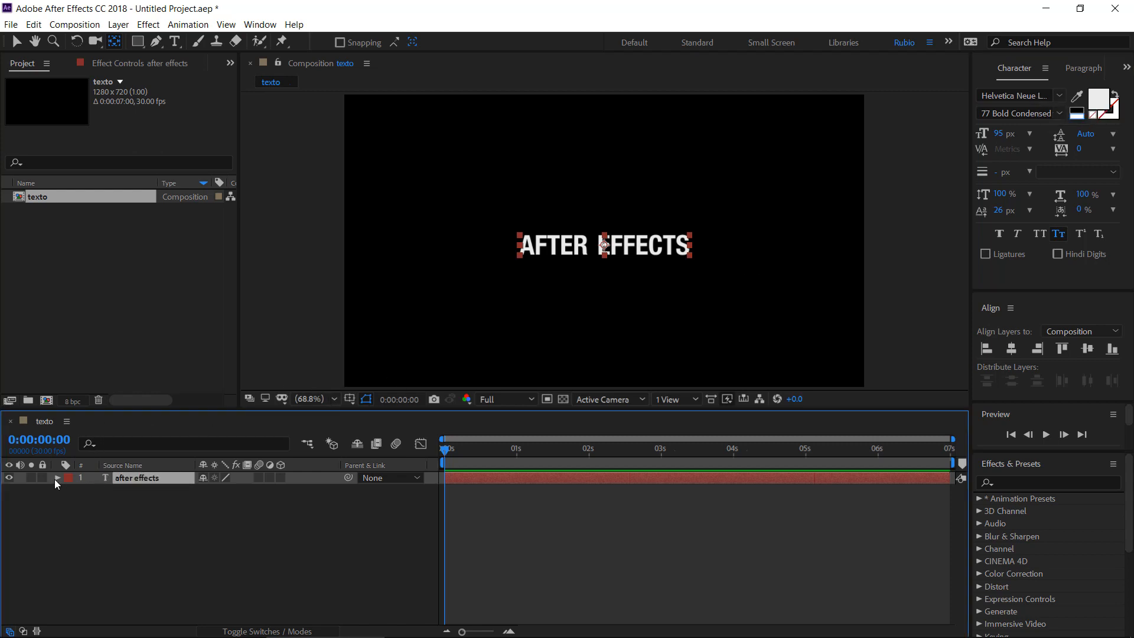
left_click(57, 478)
left_click(70, 492)
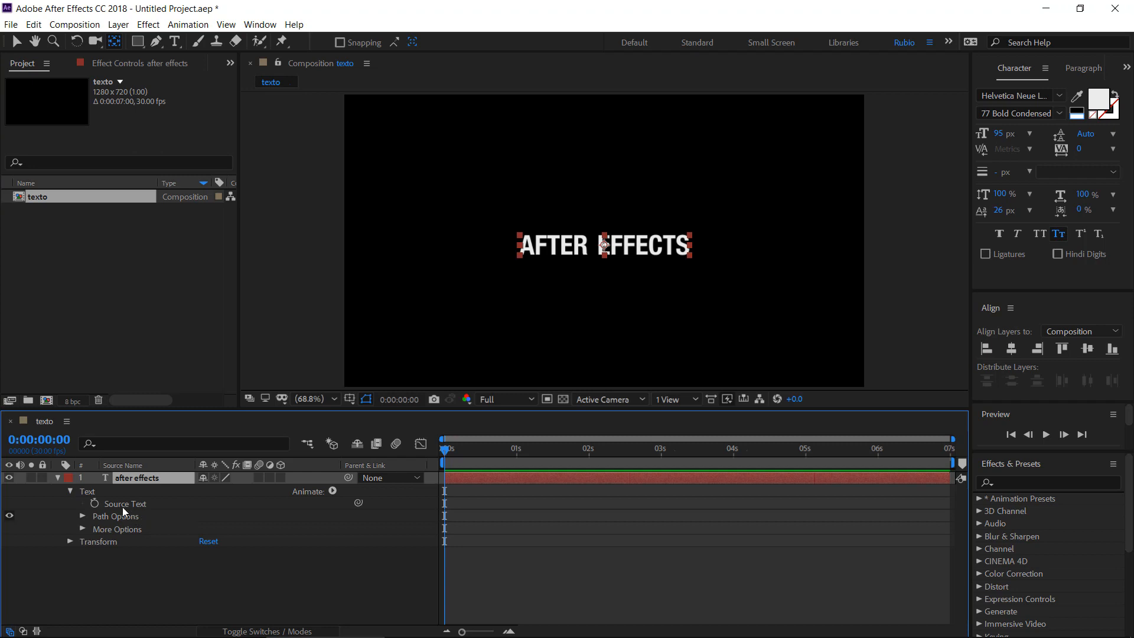
left_click(83, 516)
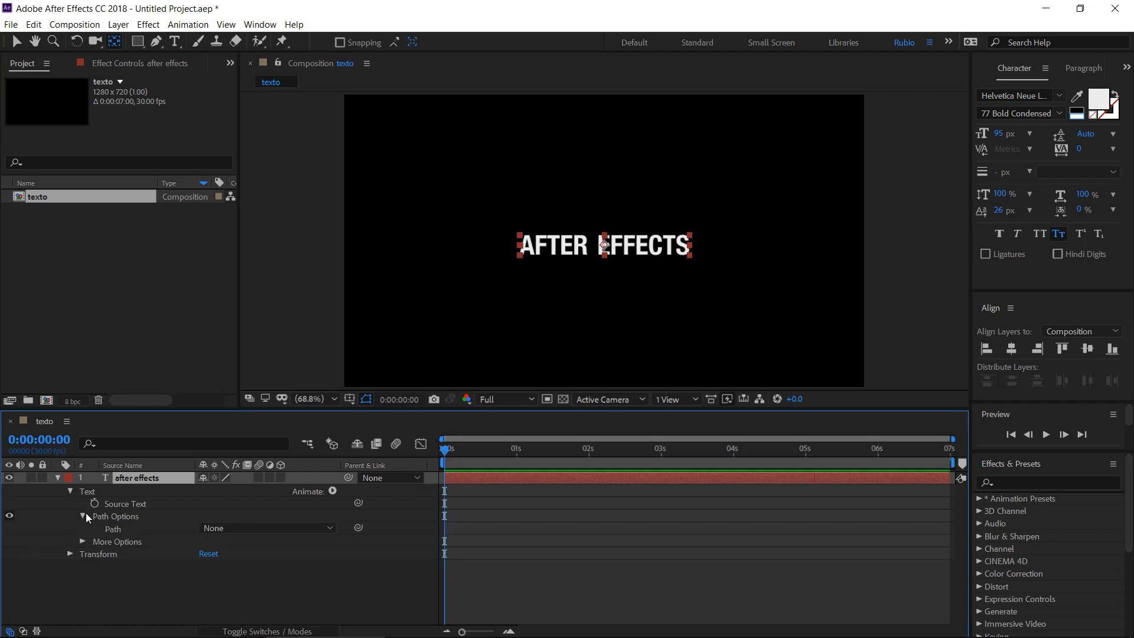
left_click(83, 542)
left_click(82, 542)
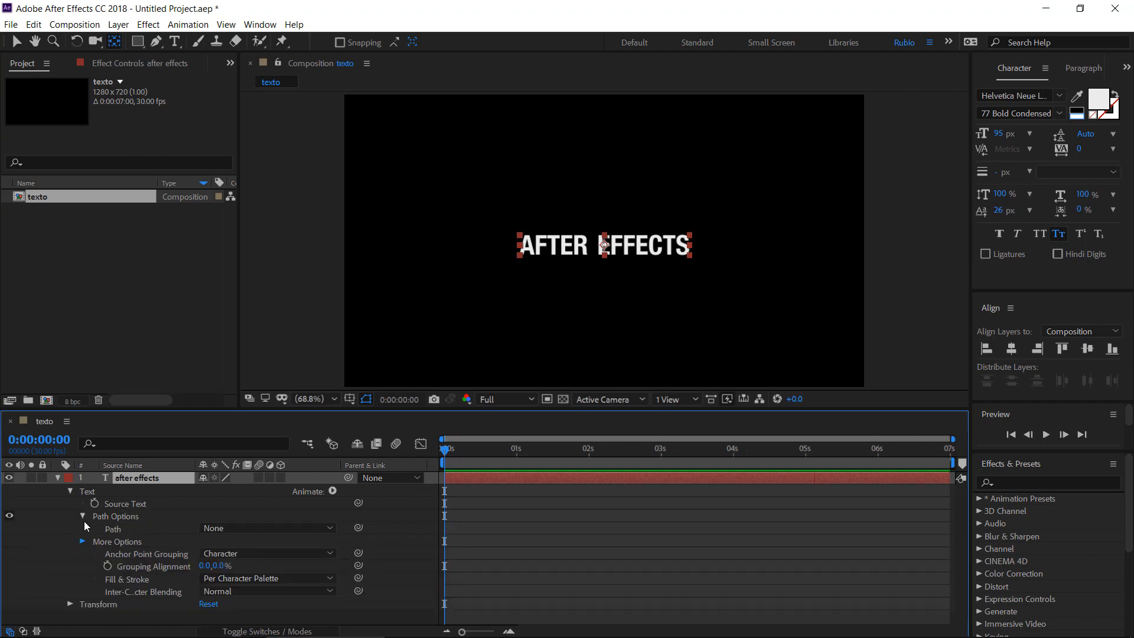
left_click(83, 516)
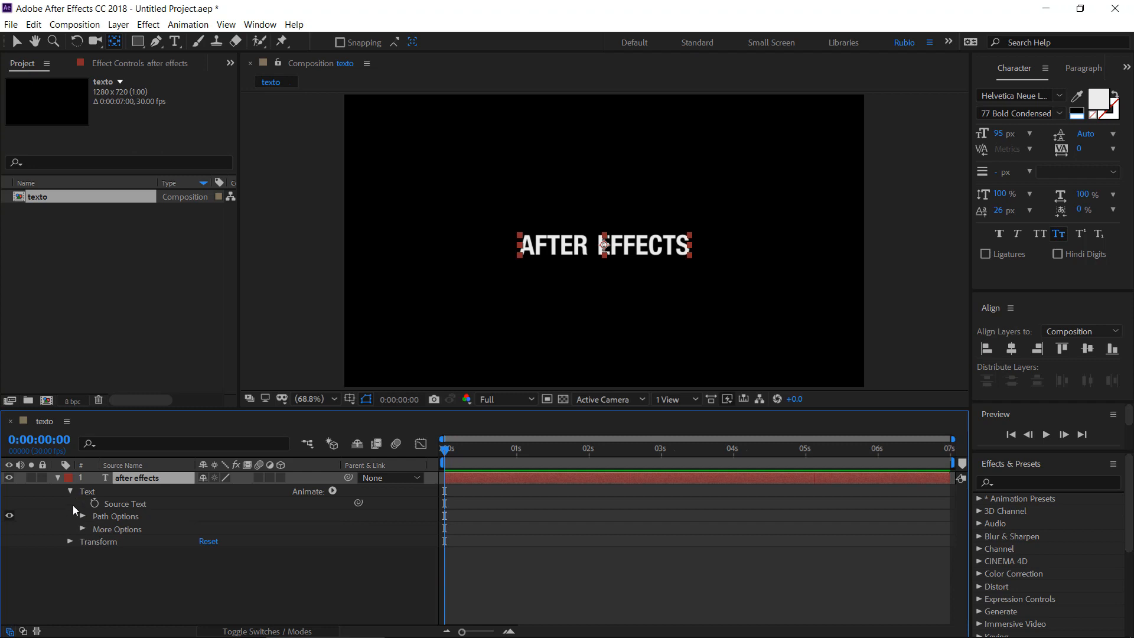
left_click(66, 541)
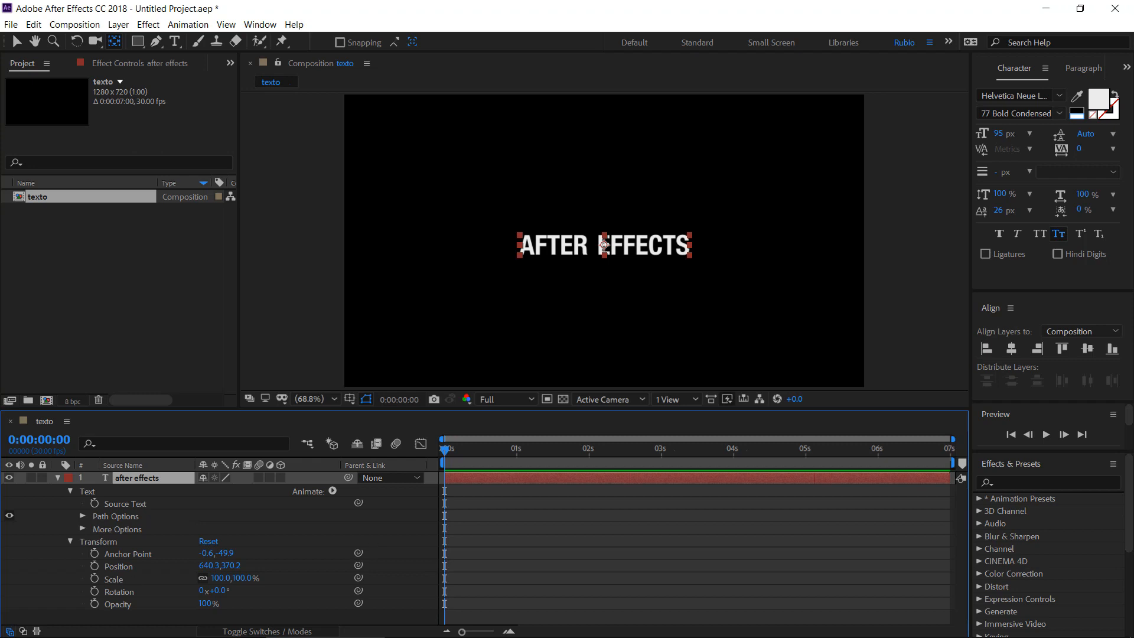
left_click(70, 540)
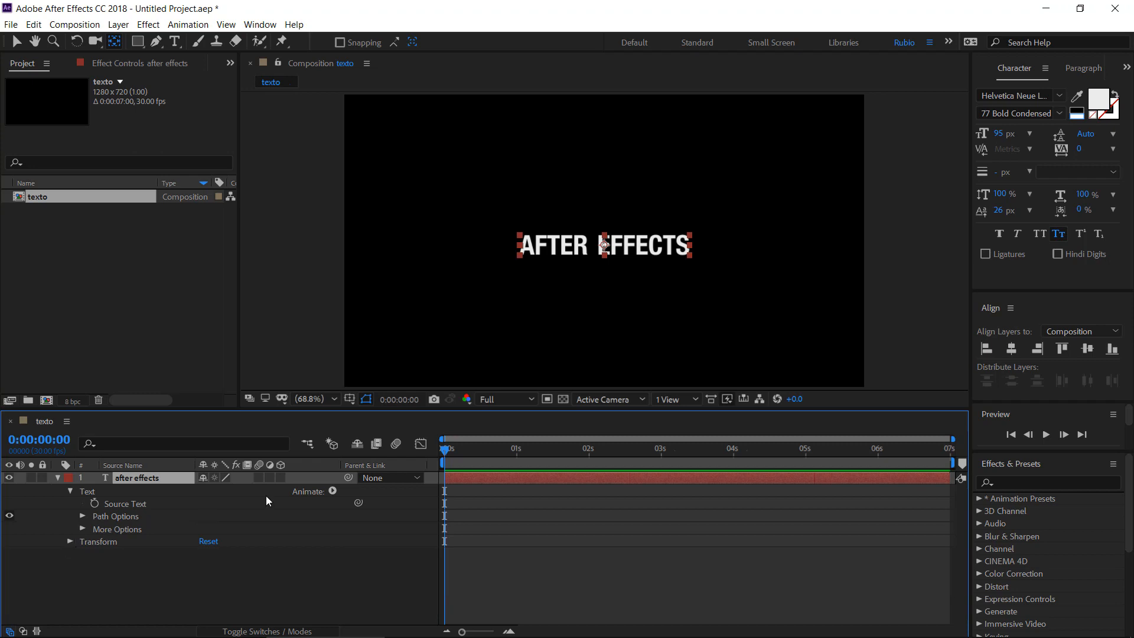
Add an Opacity animator to the "after effects" text layer and select the new animator
left_click(321, 491)
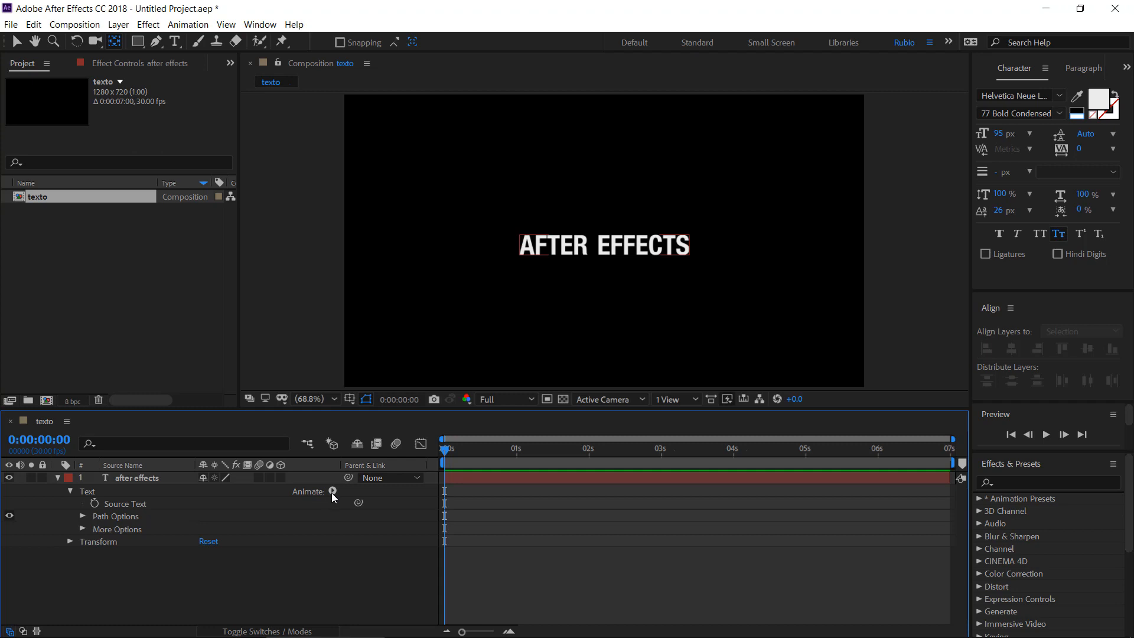
left_click(332, 492)
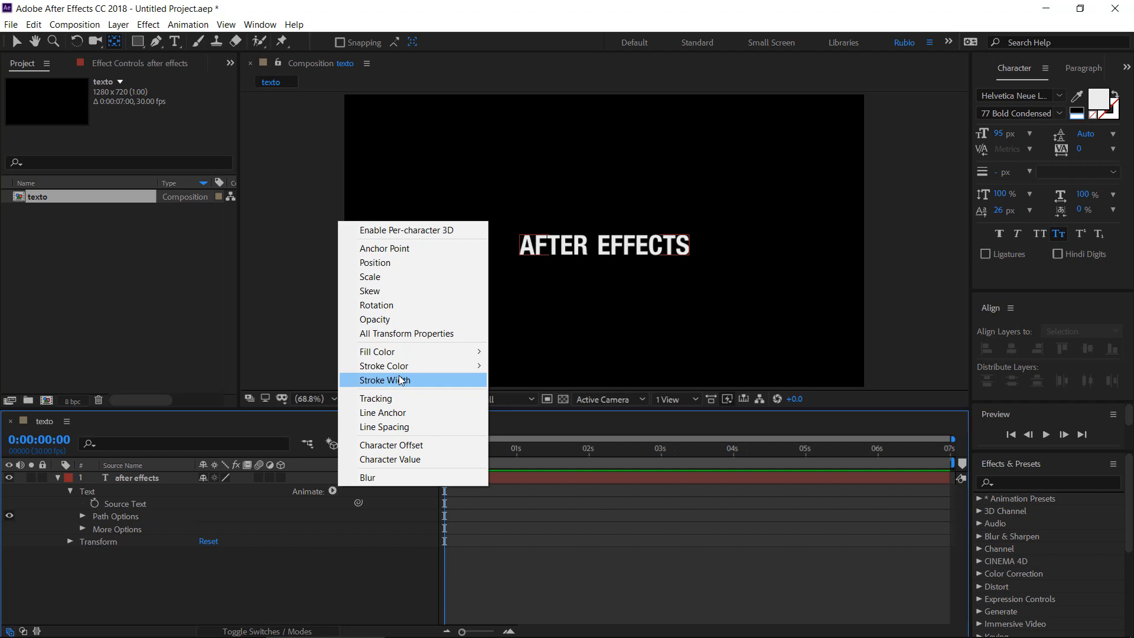
mouse_move(398, 371)
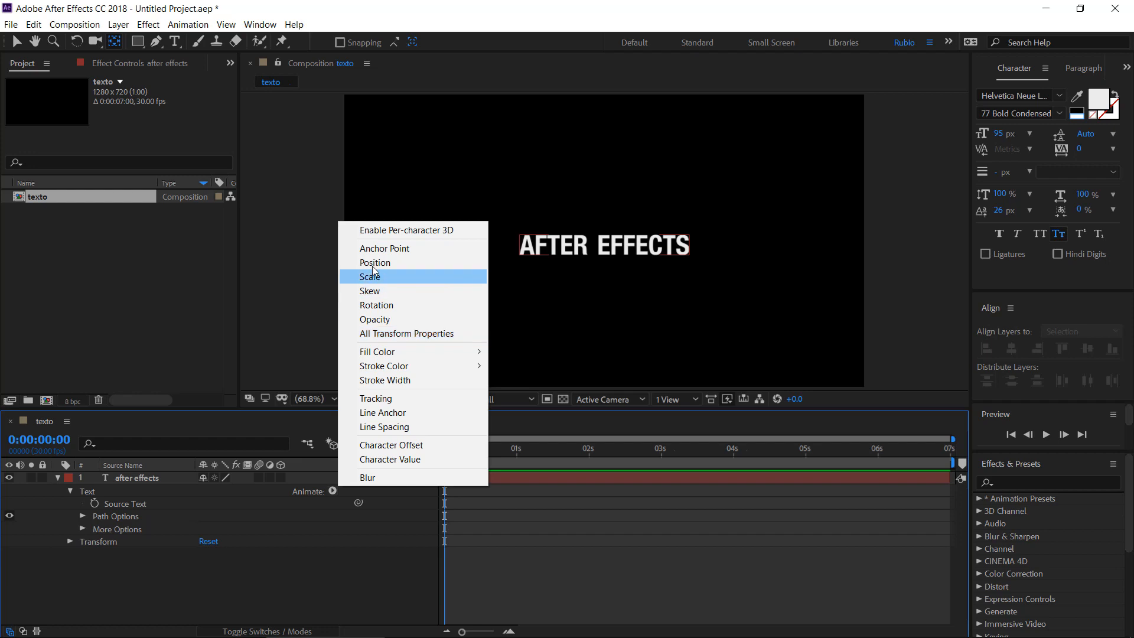
left_click(374, 319)
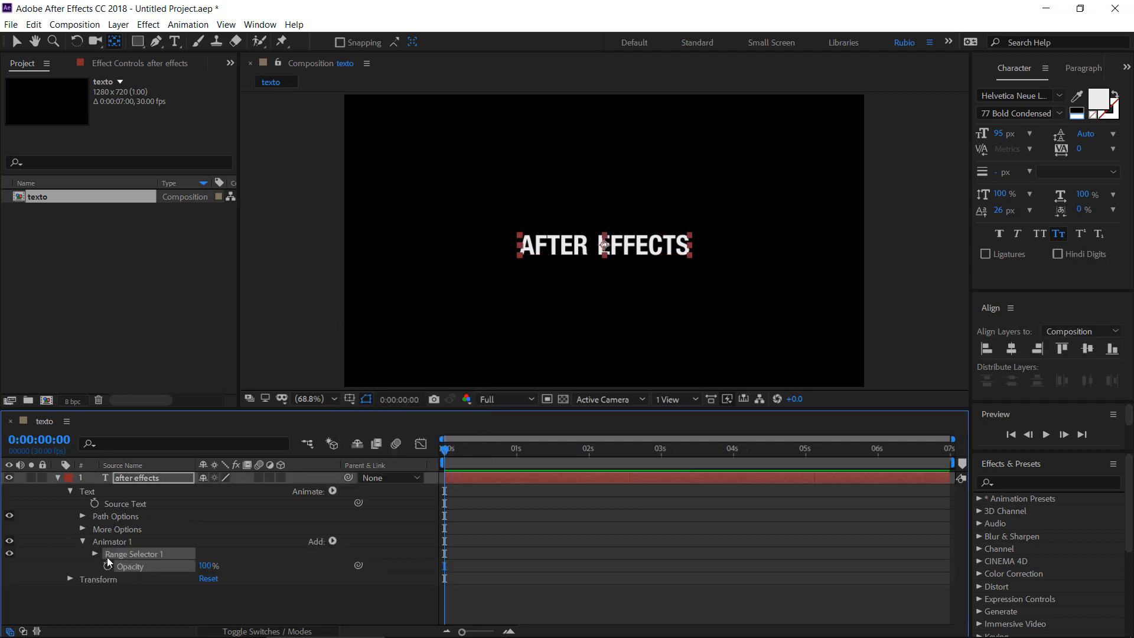
left_click(121, 540)
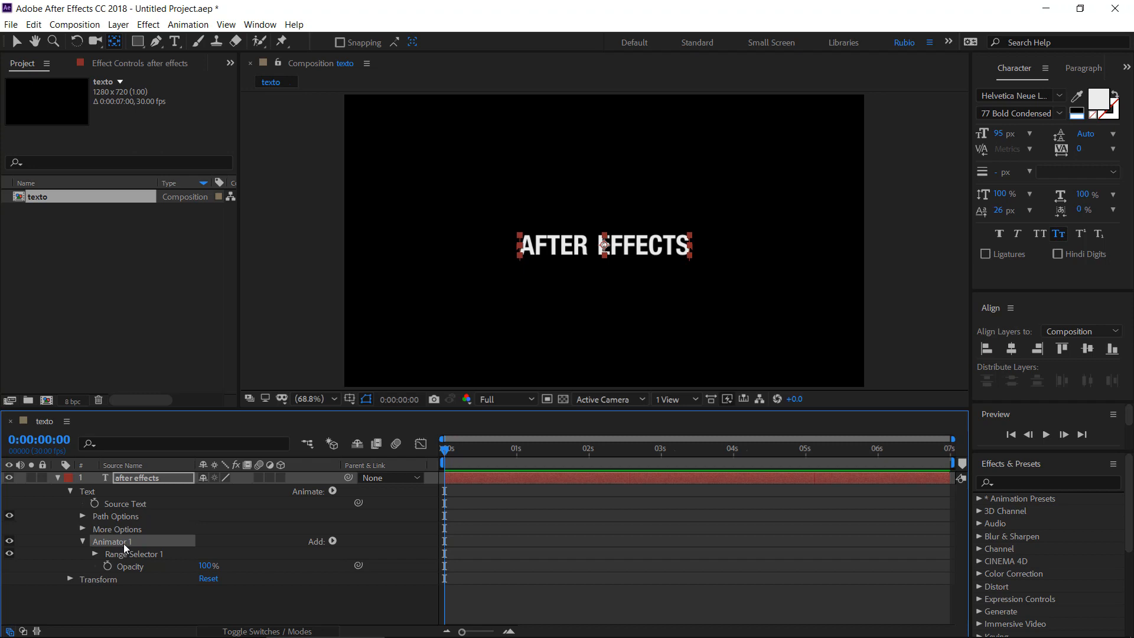
Add Rotation to the text layer as a separate second animator and collapse both animators
left_click(332, 491)
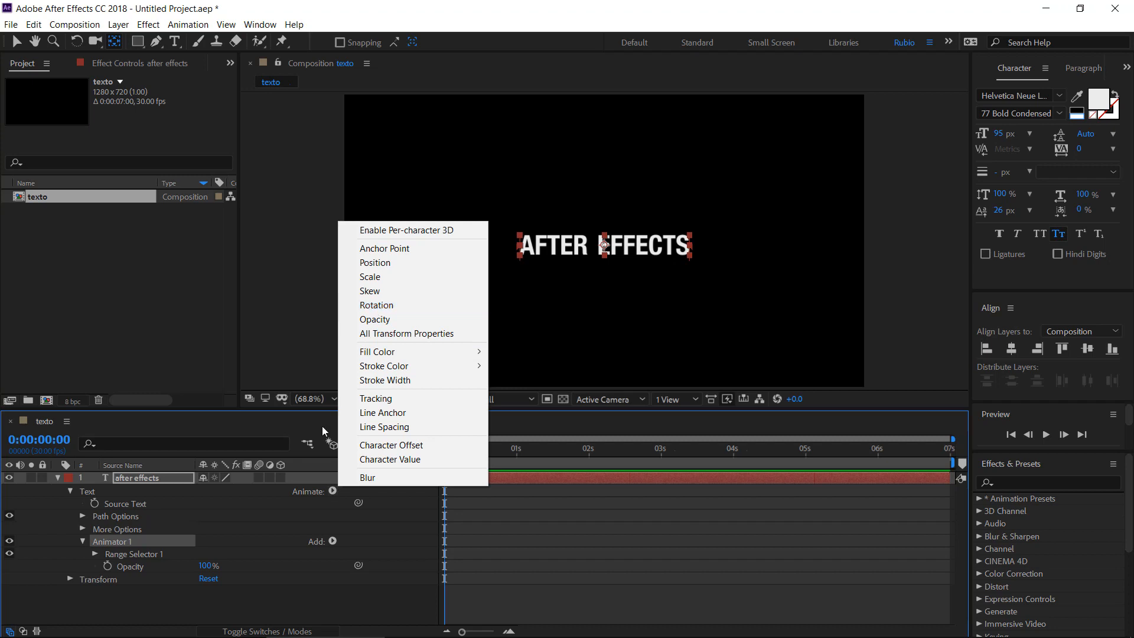
left_click(322, 488)
left_click(332, 491)
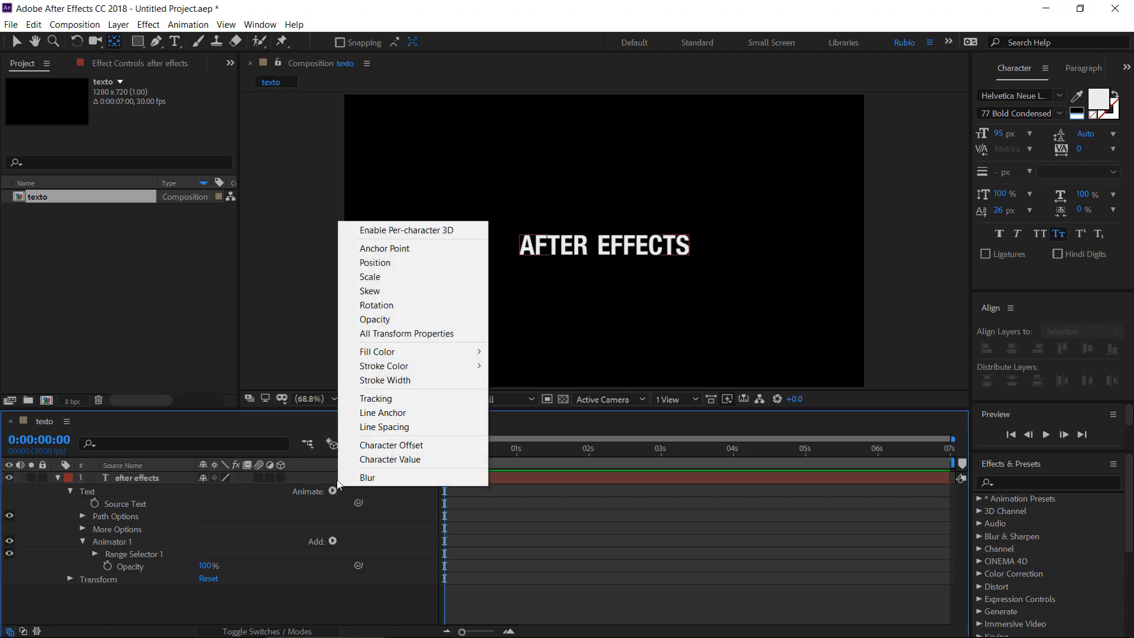
left_click(384, 306)
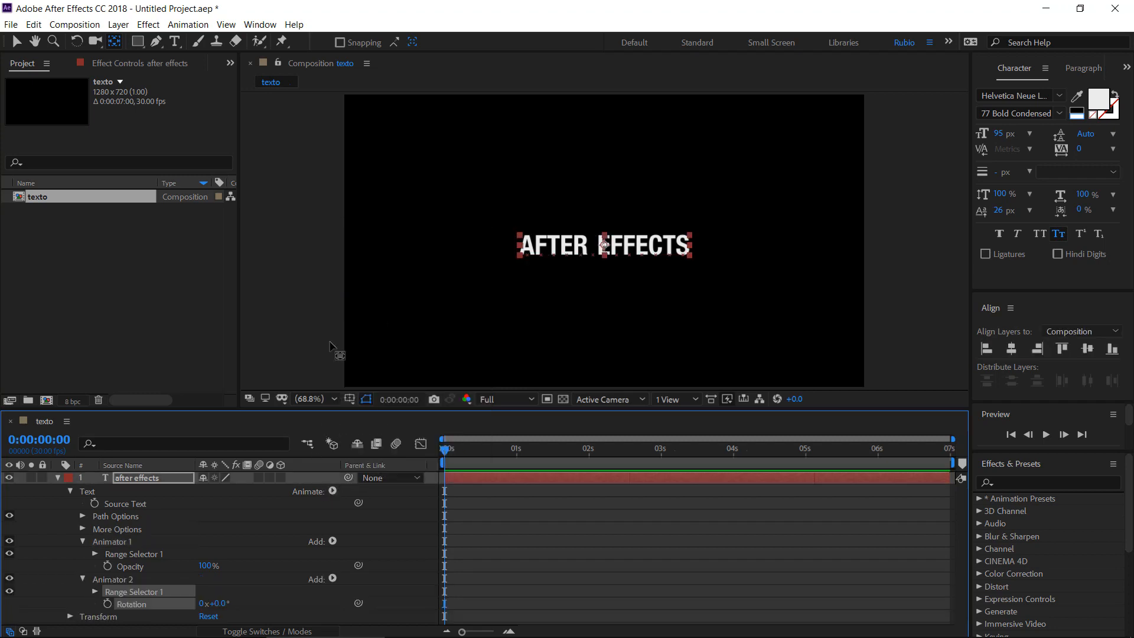
left_click(81, 542)
left_click(83, 554)
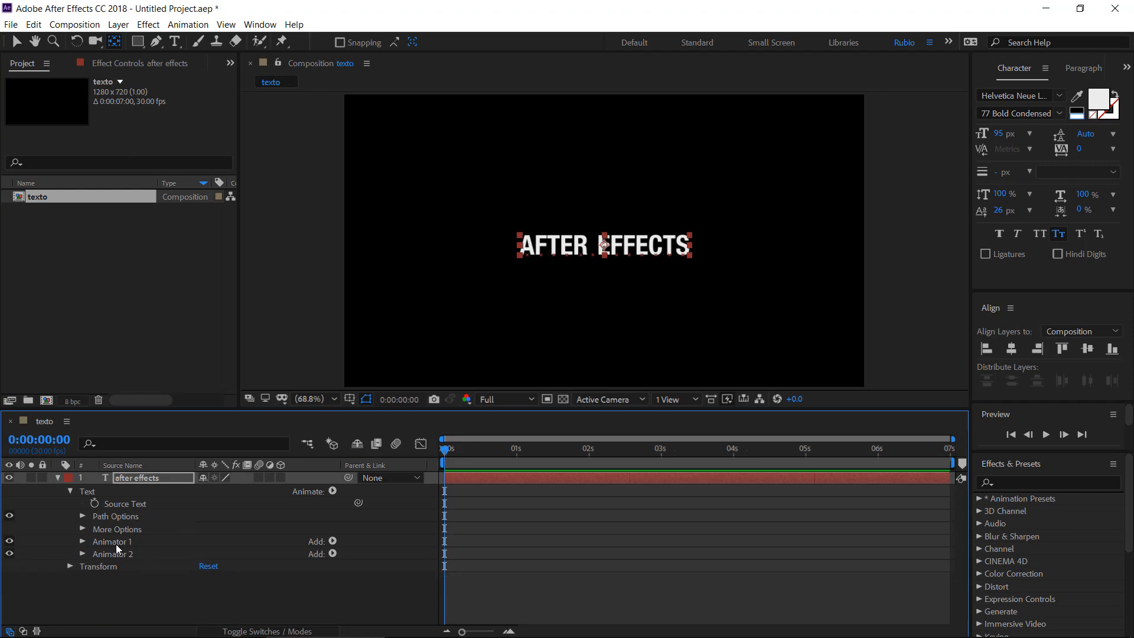
Delete the Rotation animator from the text layer and expand the remaining Opacity animator
left_click(112, 555)
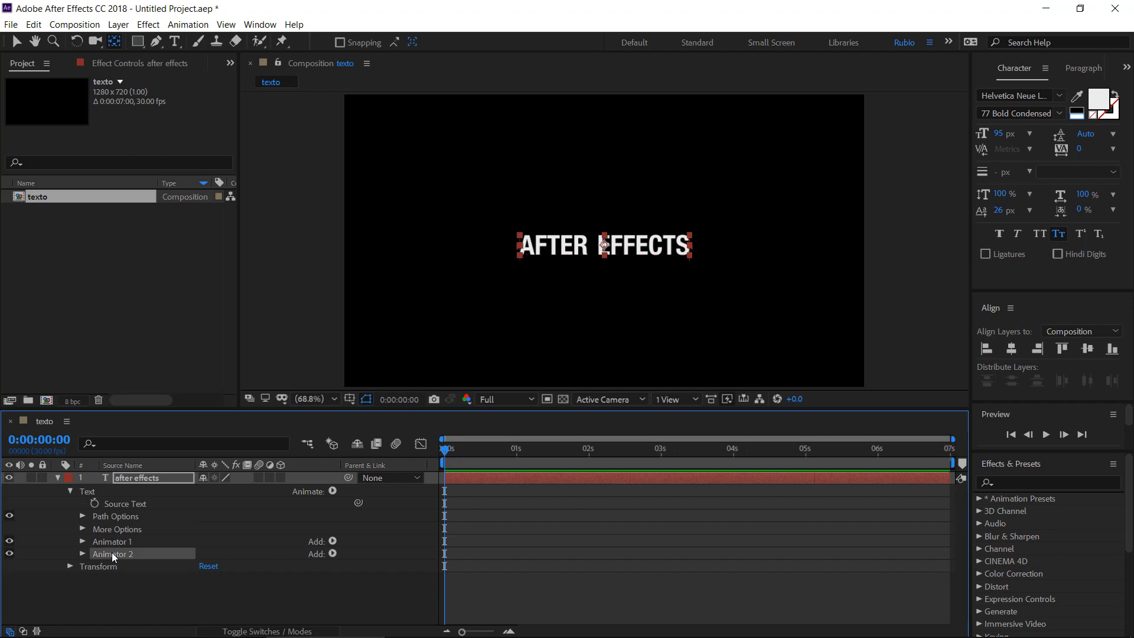
key("Delete")
left_click(94, 542)
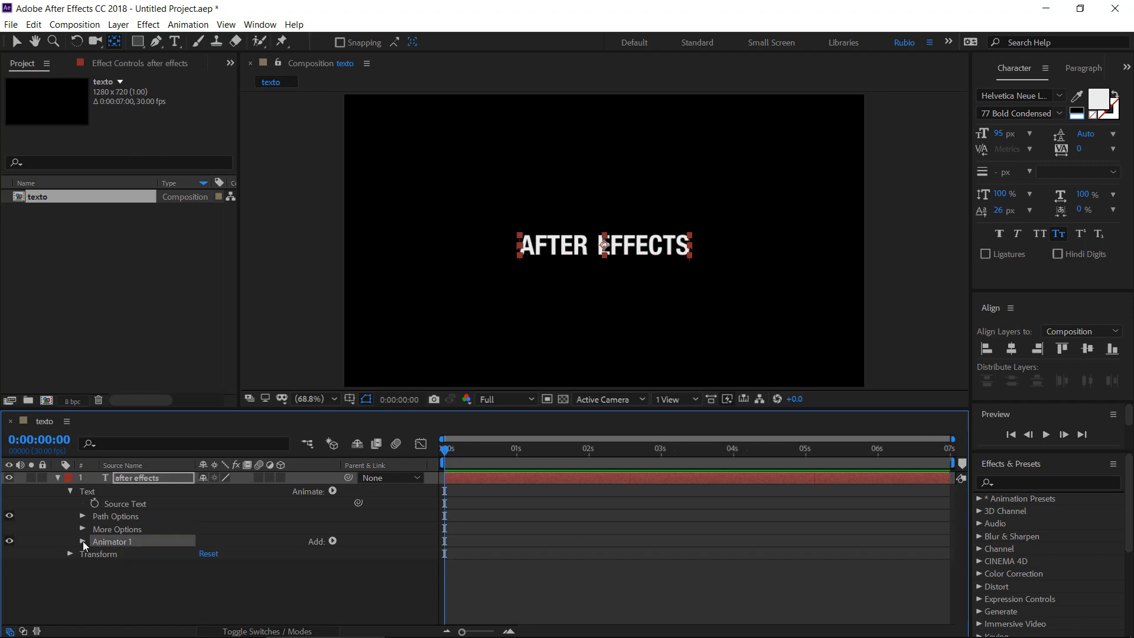
left_click(83, 541)
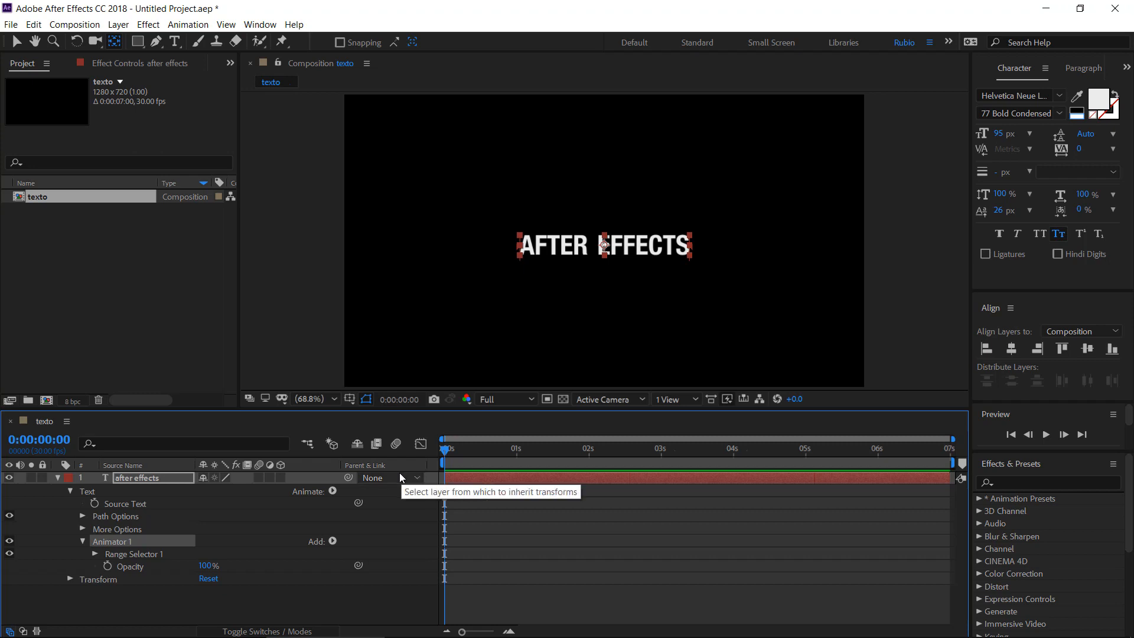
Examine the Opacity animator's Range Selector with its Start, End, Offset and Advanced settings, and compare it with the layer's Transform properties
left_click(131, 566)
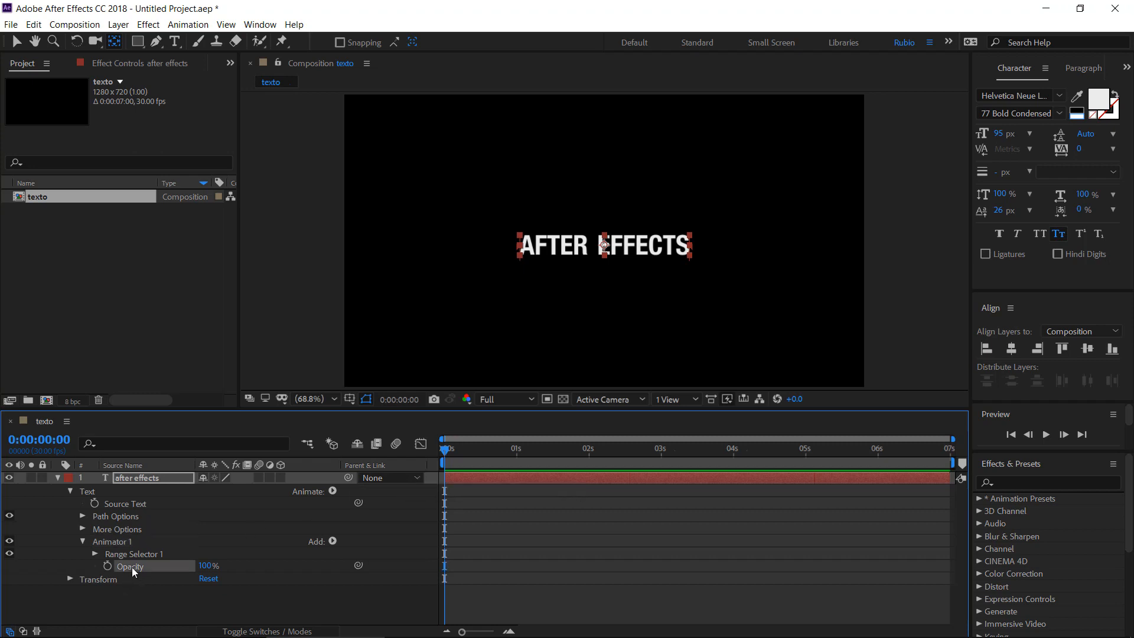
left_click(95, 553)
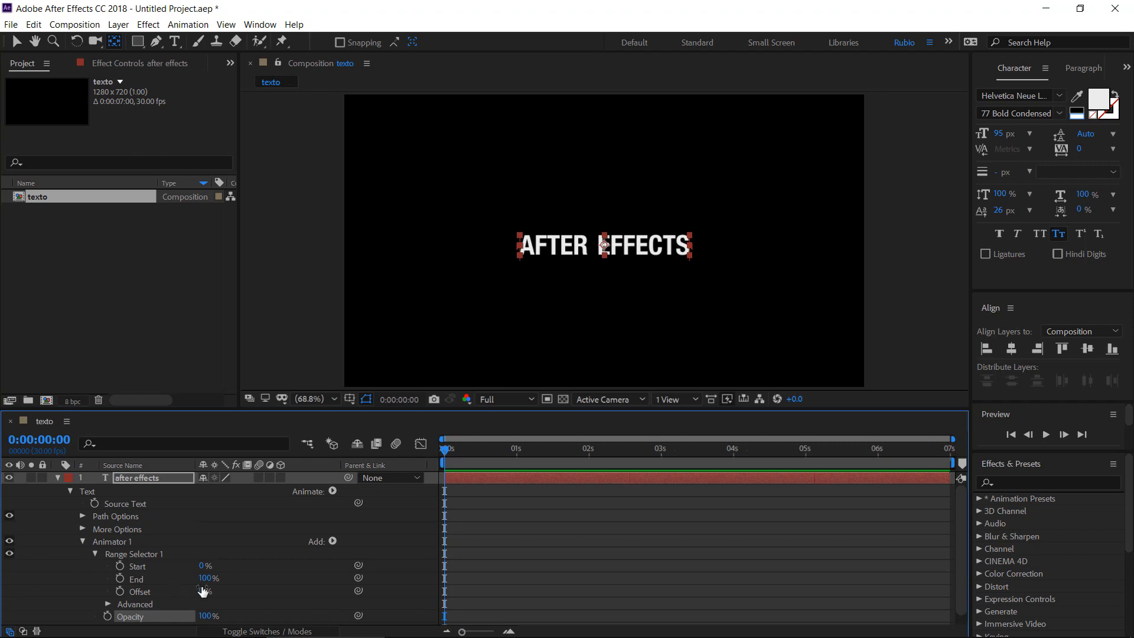
left_click(107, 604)
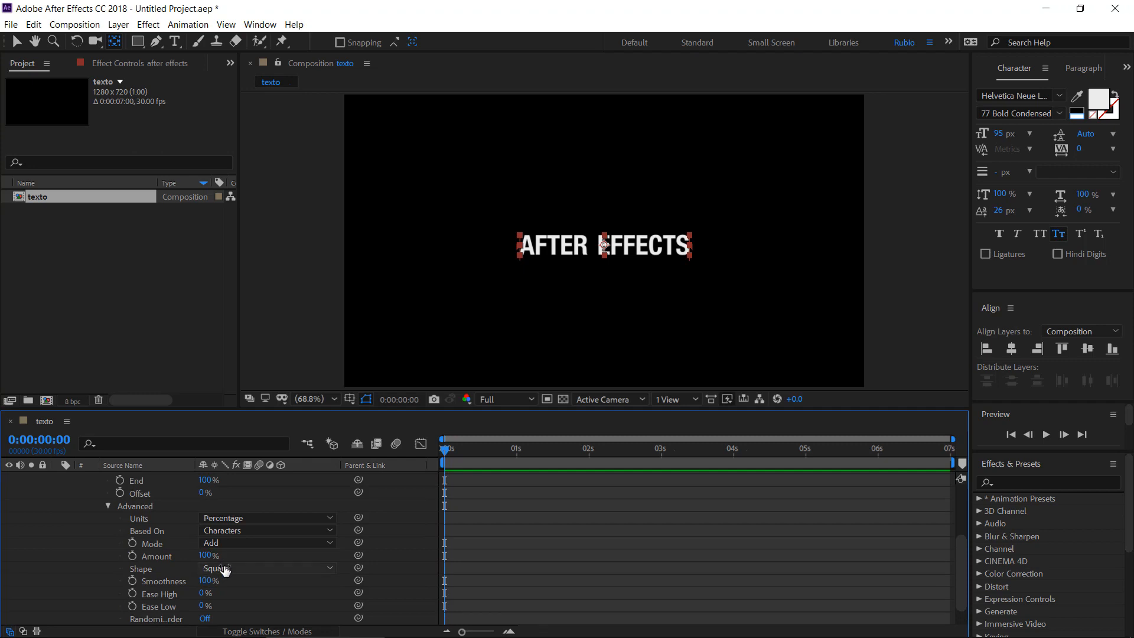
left_click(109, 505)
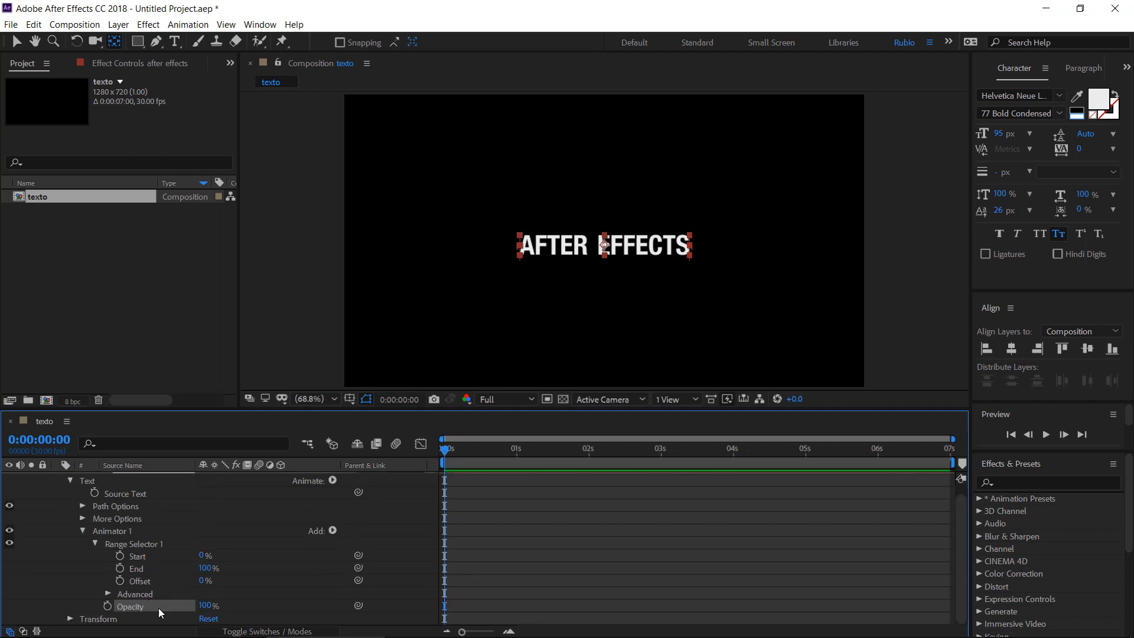
left_click(73, 619)
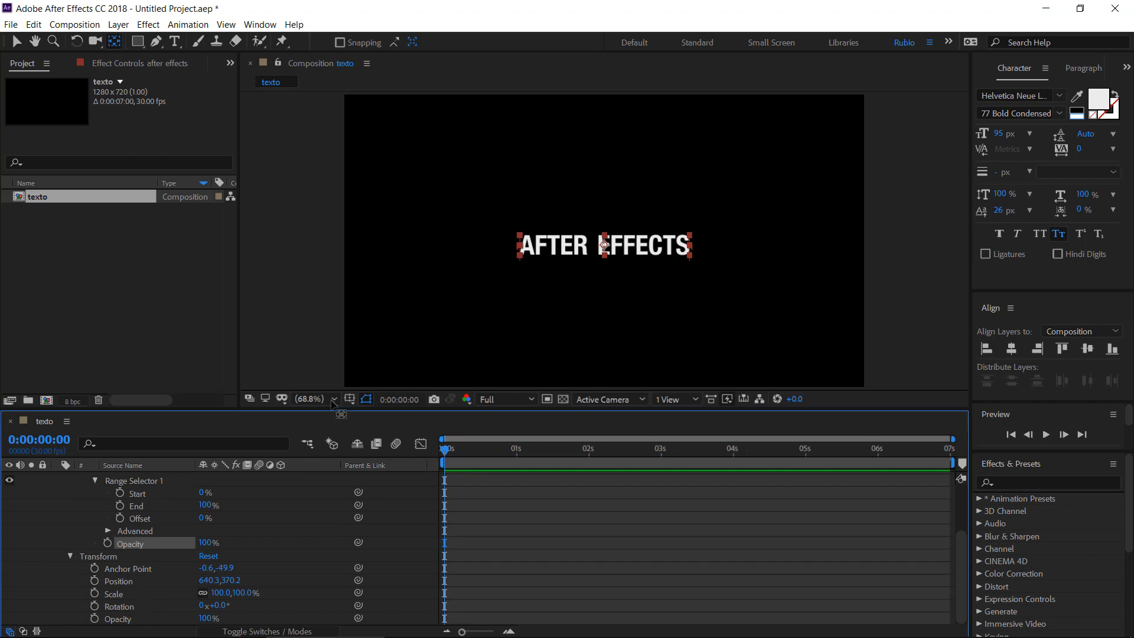
scroll(129, 547, "up", 1)
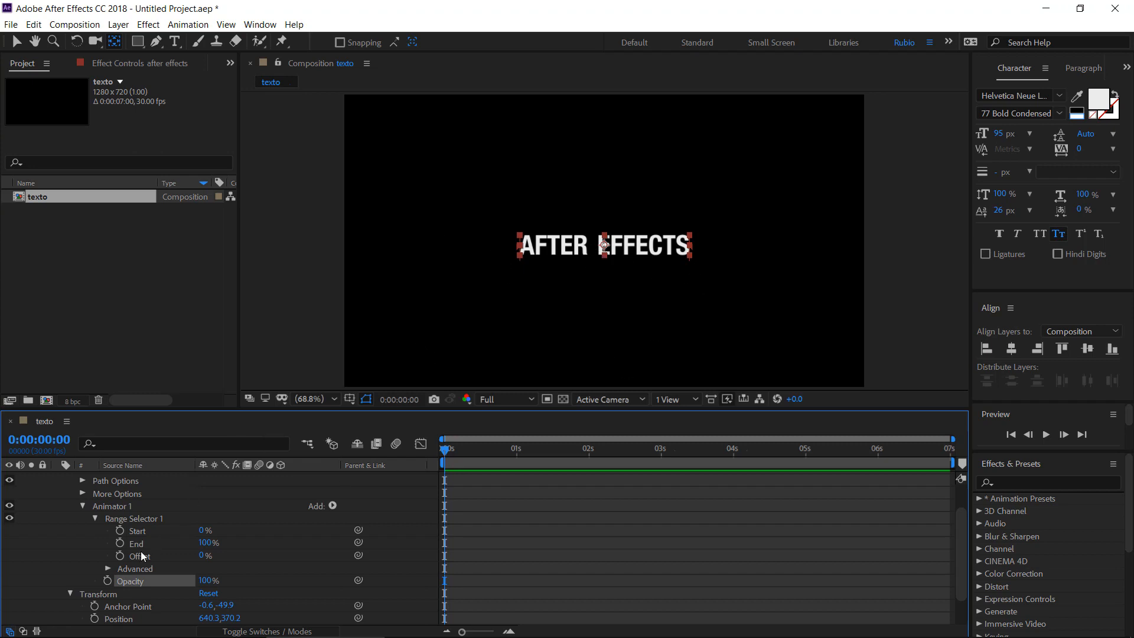
left_click(69, 593)
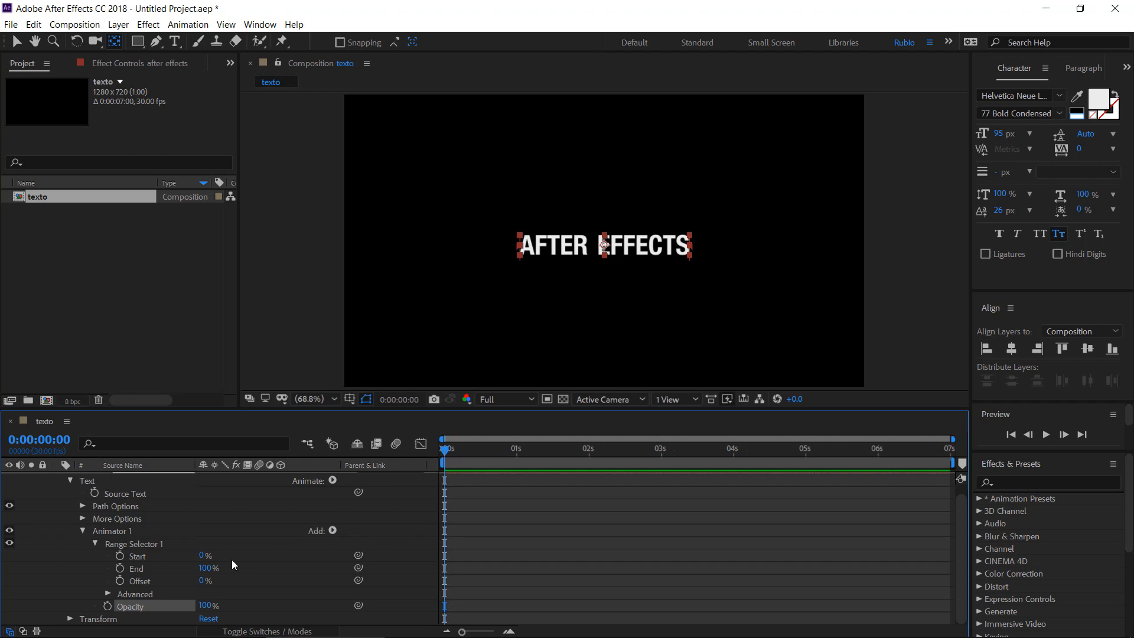
left_click(142, 557)
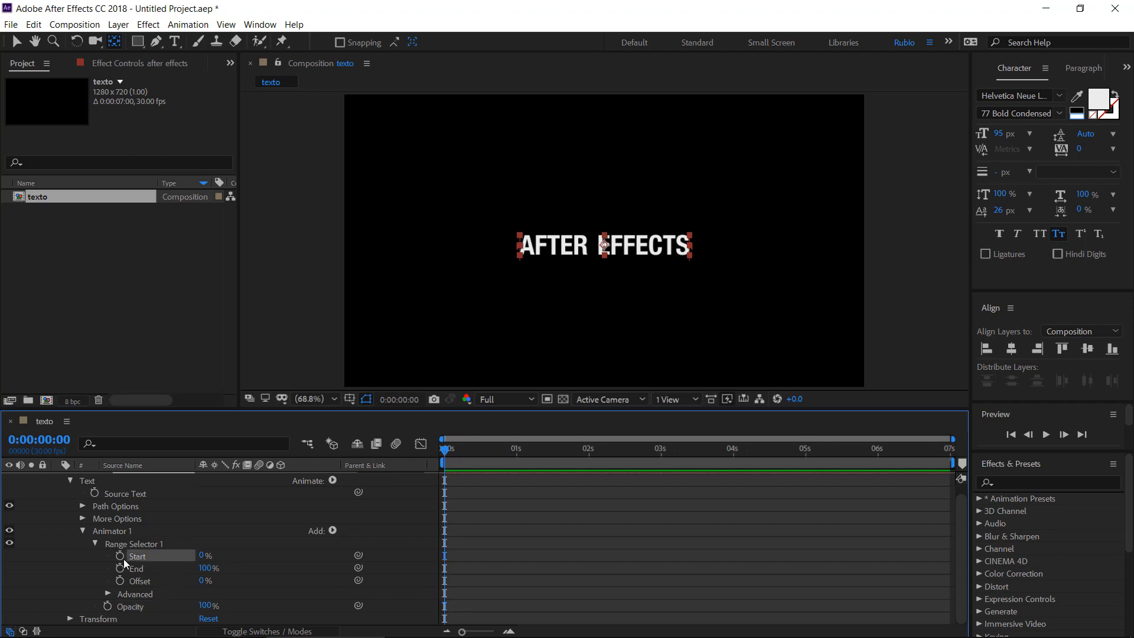
left_click(138, 569)
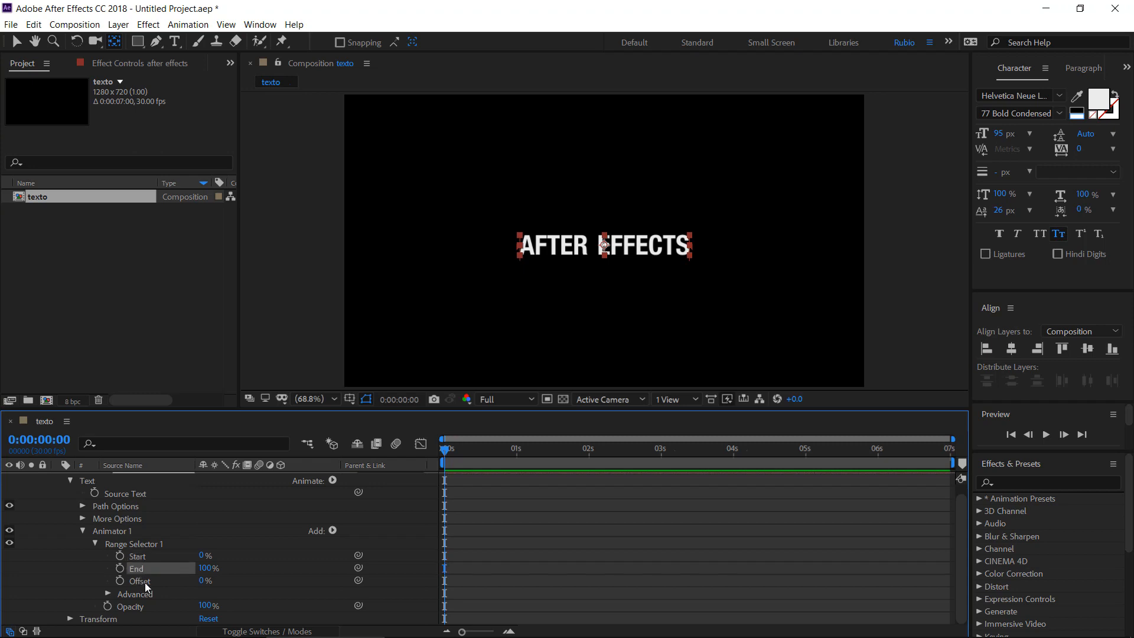
left_click(141, 582)
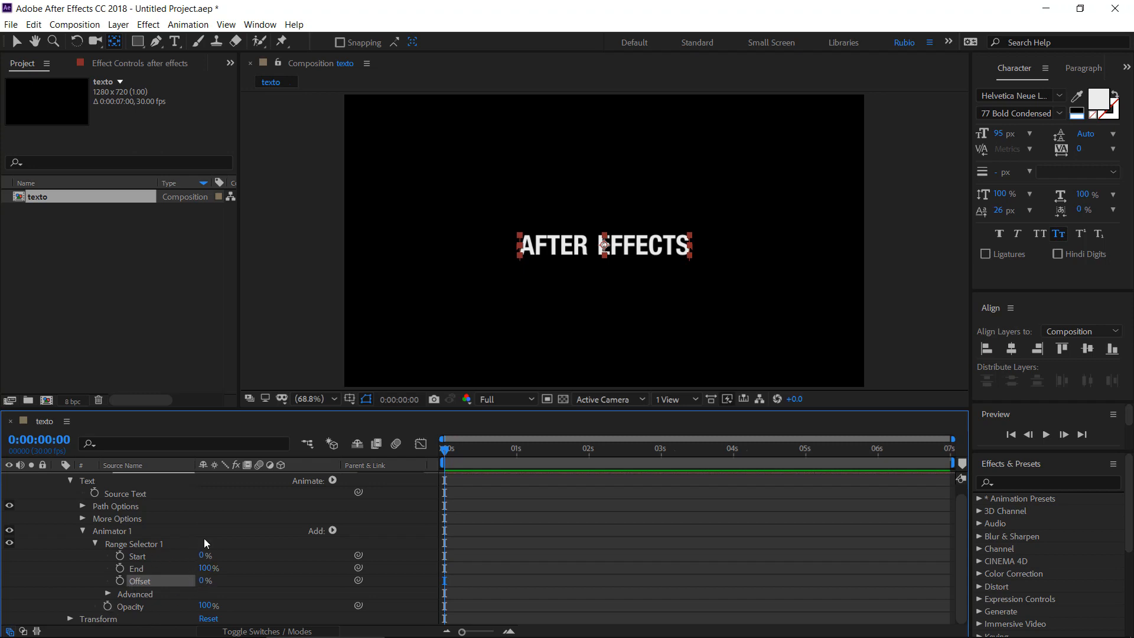
Set the text animator's Opacity to 0%
left_click(137, 608)
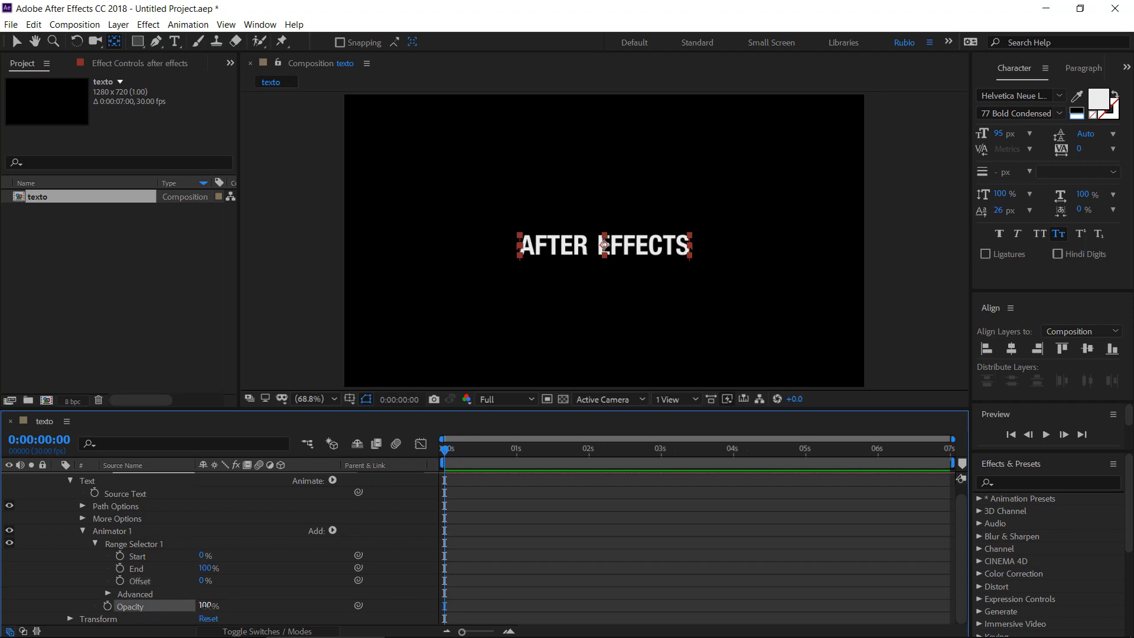
left_click(205, 607)
type("0")
key("Return")
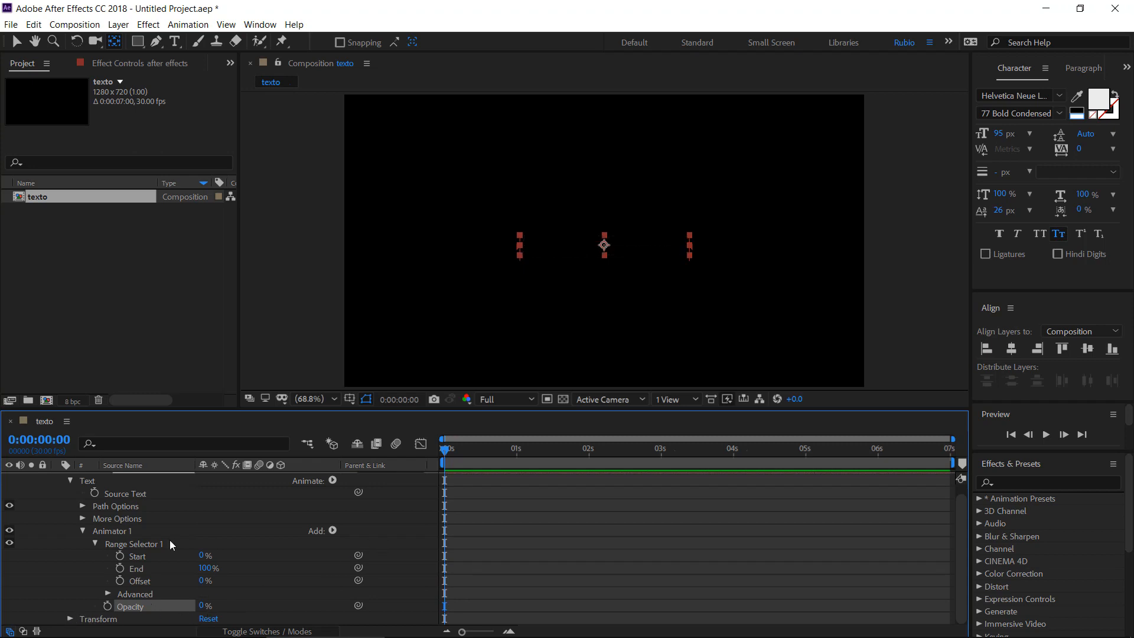
Raise the Range Selector's Start gradually through 36% to 100% to preview the letter-by-letter reveal
left_click(151, 558)
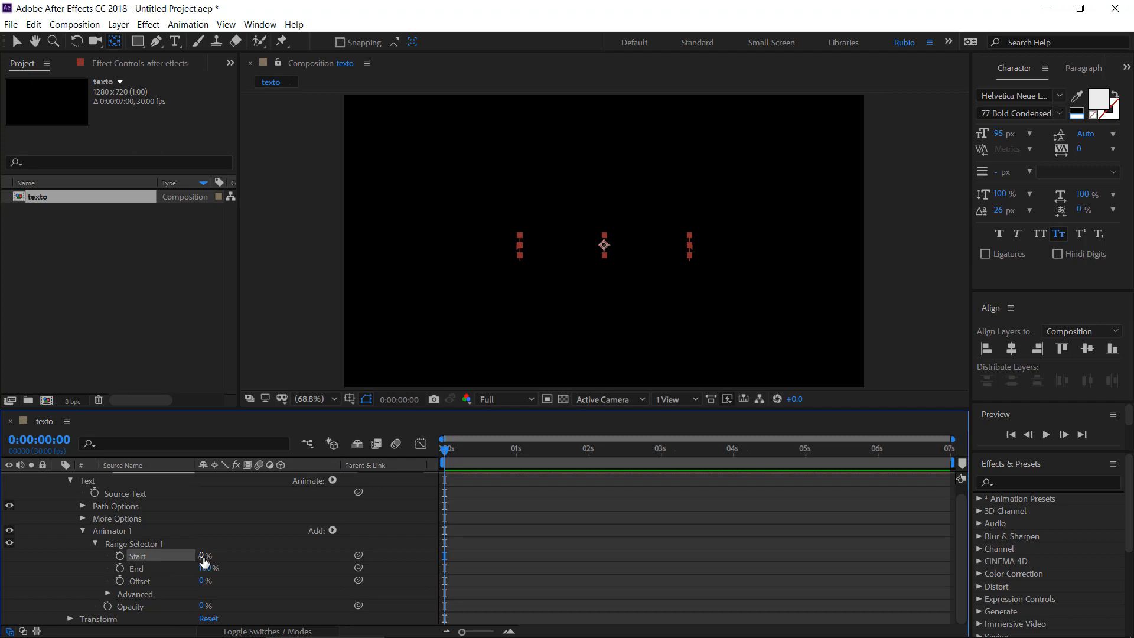
mouse_move(204, 561)
left_mouse_down()
mouse_move(275, 560)
mouse_move(213, 543)
left_mouse_up()
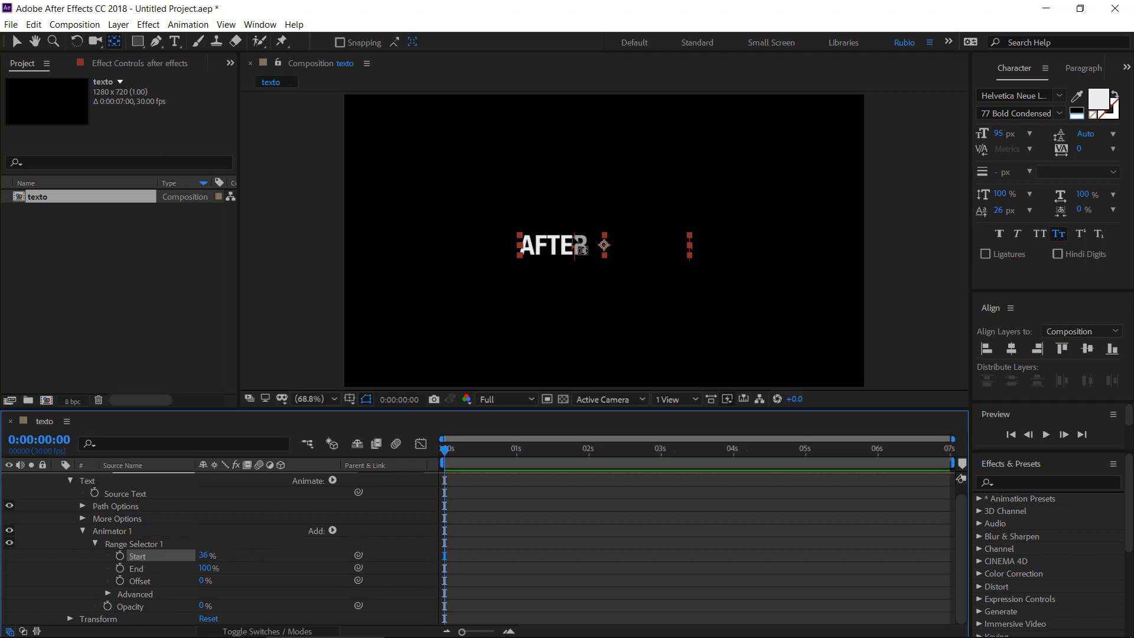
left_click_drag(205, 557, 287, 551)
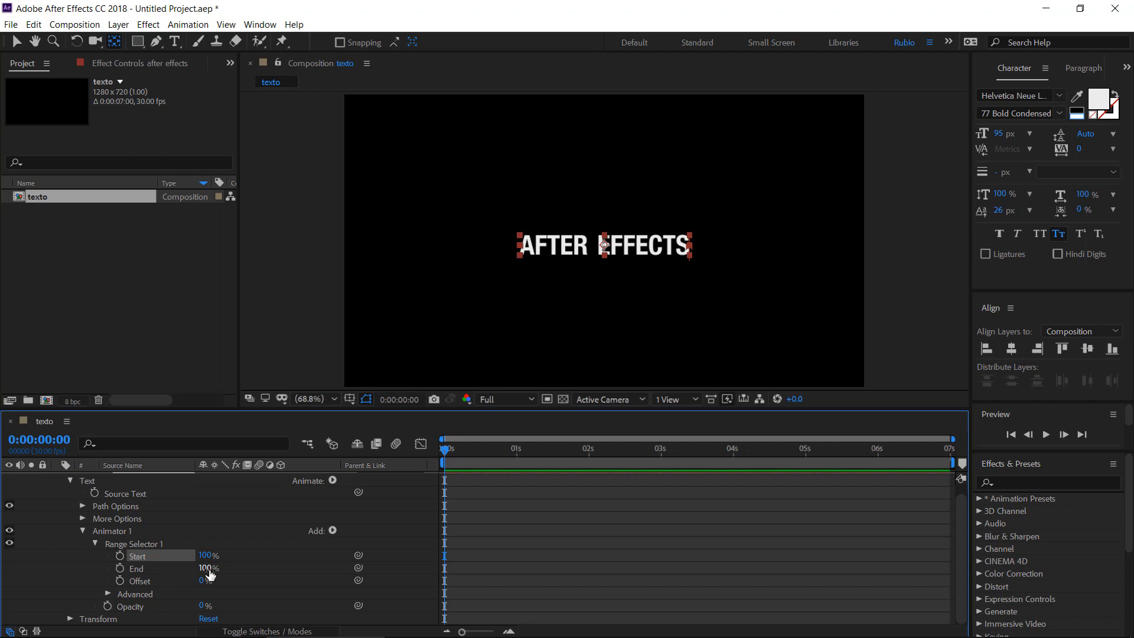
Try changing the Range Selector's End, lower its Offset to -80%, and reset Start to 0%
left_click_drag(209, 572, 239, 579)
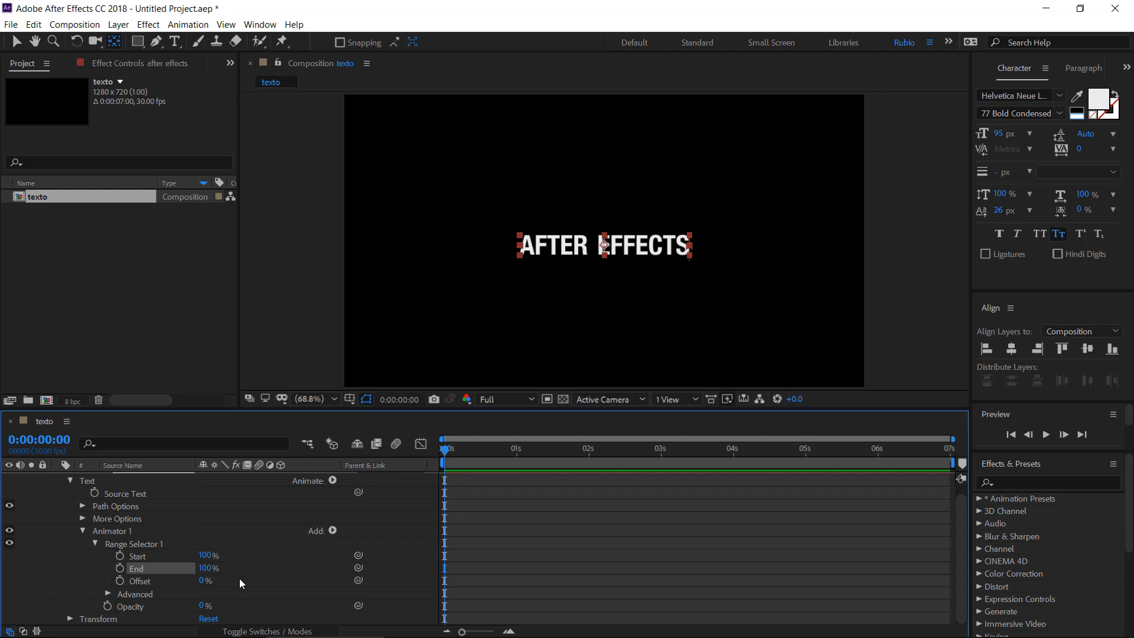
left_click_drag(202, 586, 124, 567)
left_click(208, 556)
type("0")
key("Return")
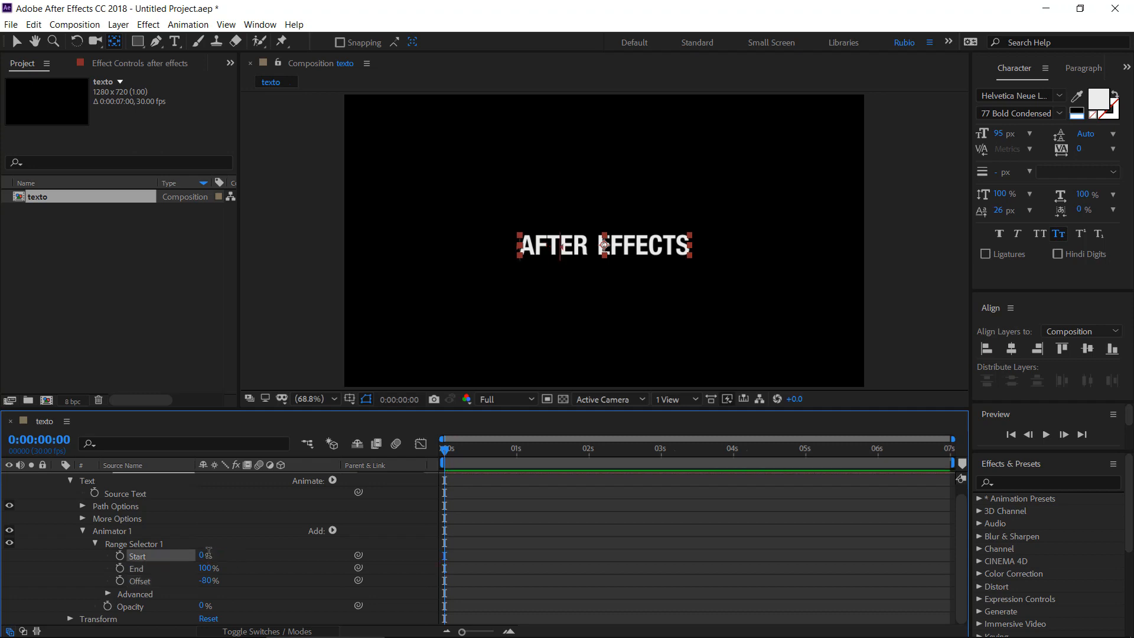
Lower the Range Selector's Offset further to preview the reveal, and reset it to 0%
left_click_drag(206, 580, 174, 584)
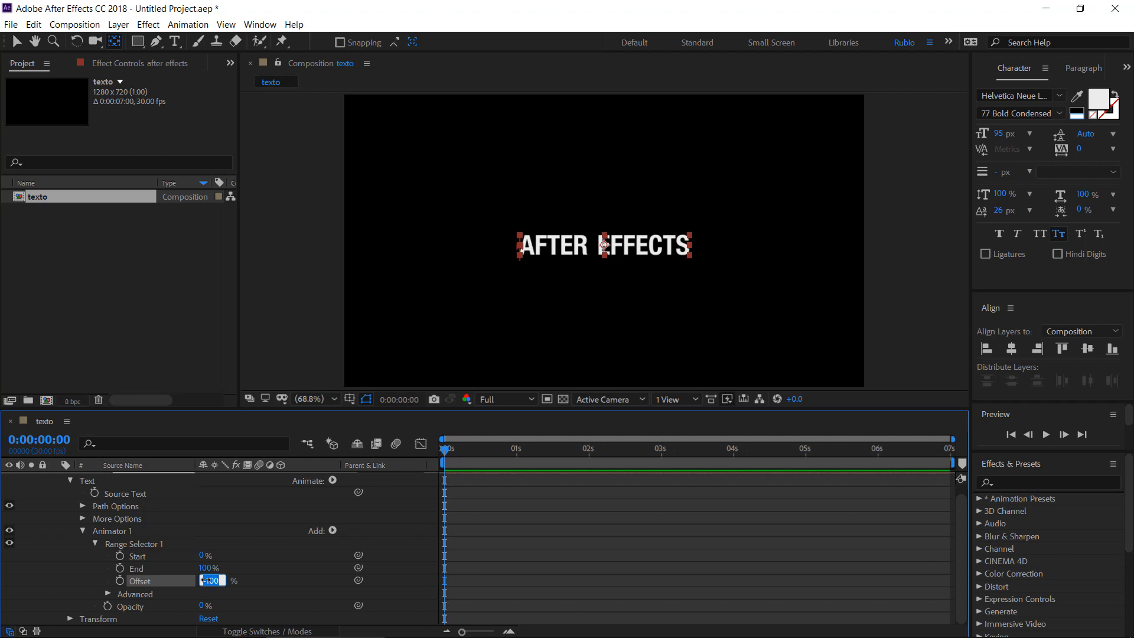
type("0")
key("Return")
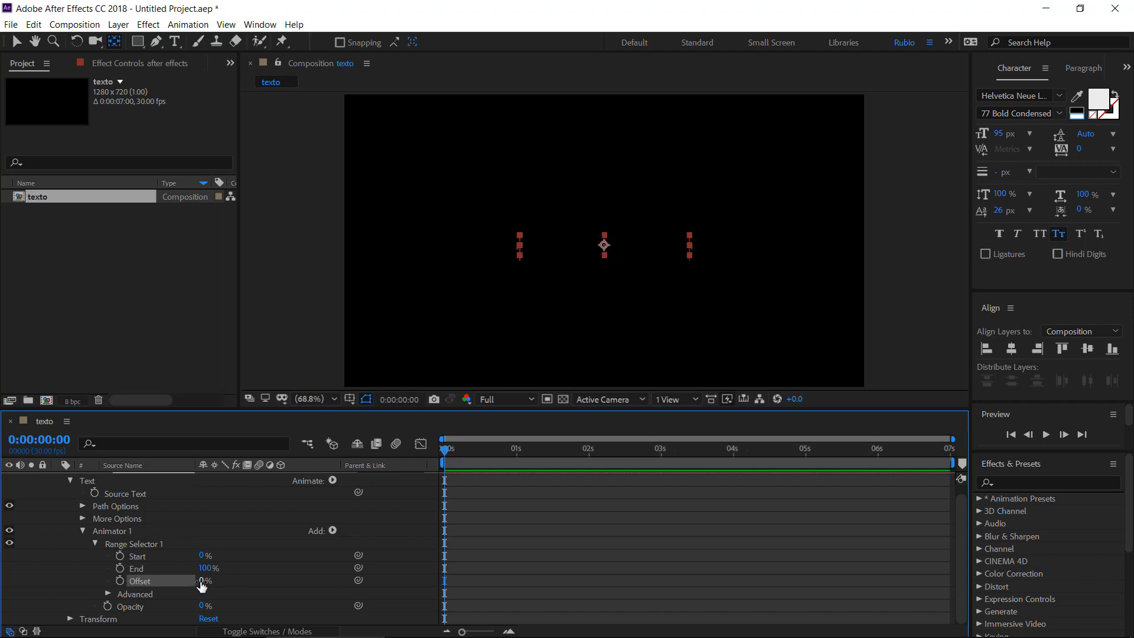
Raise the Range Selector's Offset to about 68% to preview the positive-direction reveal, and return it to 0%
mouse_move(204, 558)
left_mouse_down()
mouse_move(259, 558)
mouse_move(194, 556)
left_mouse_up()
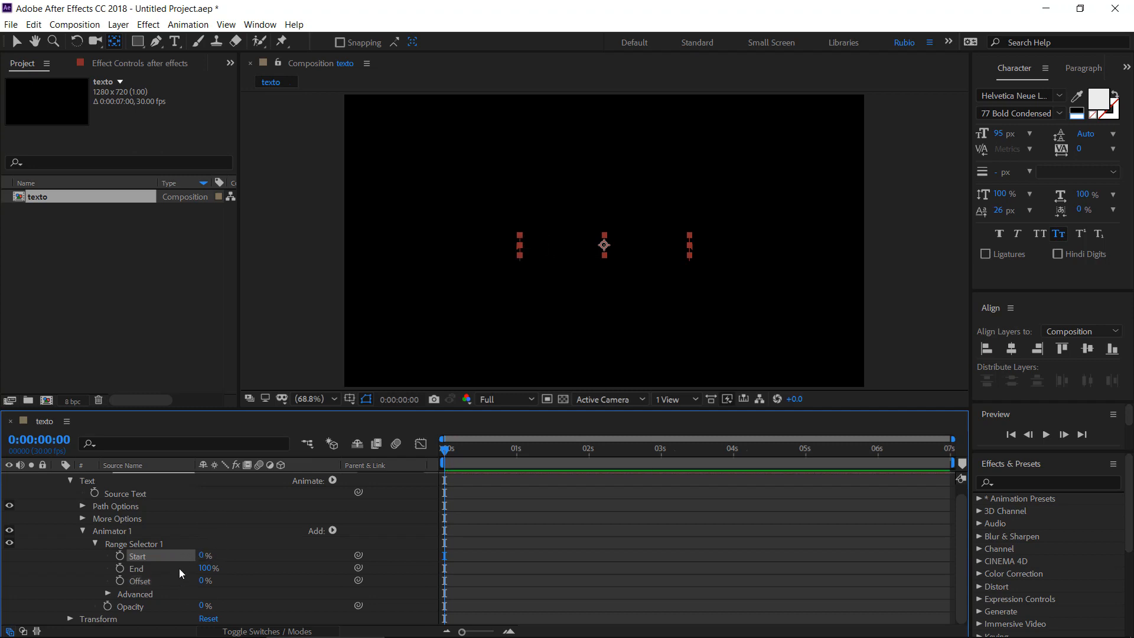
left_click(140, 582)
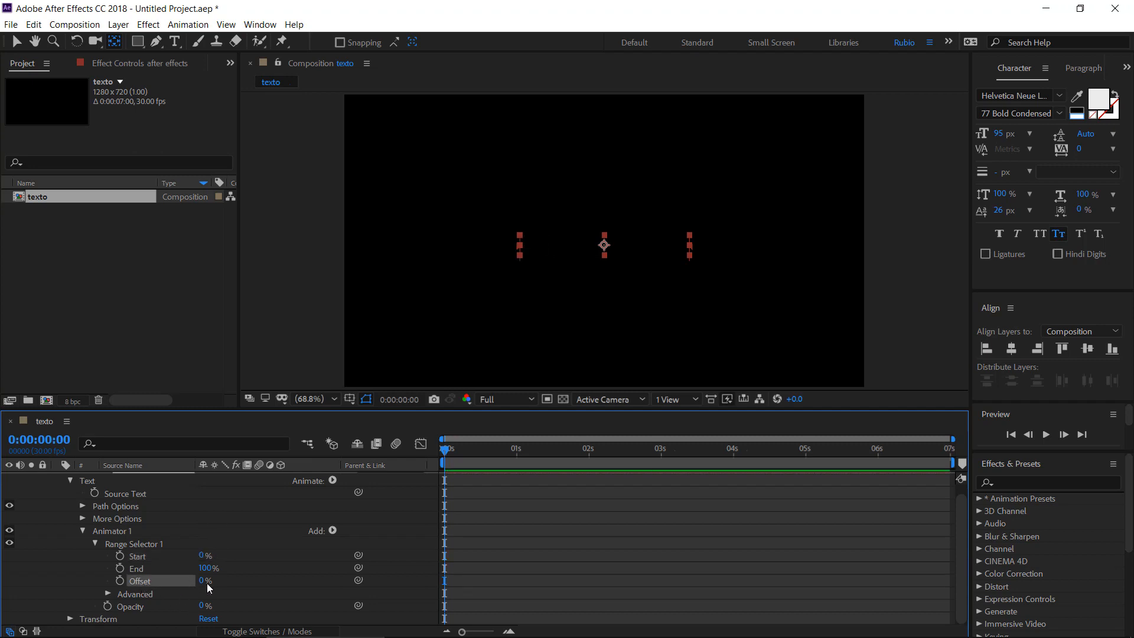
left_click_drag(200, 584, 253, 599)
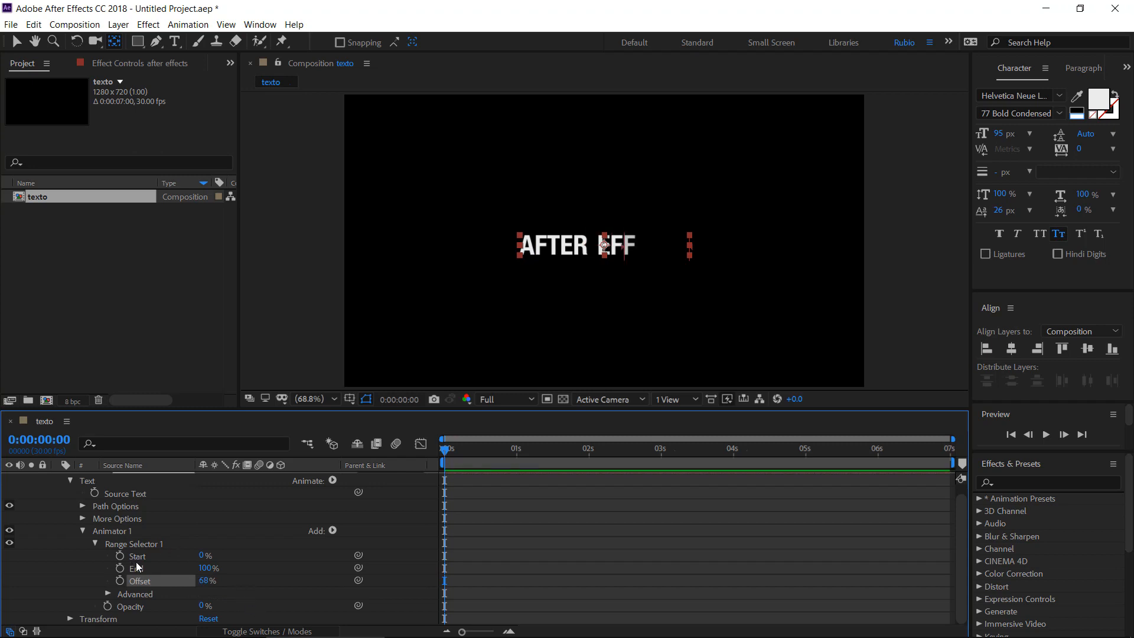
left_click(204, 582)
type("0")
key("Return")
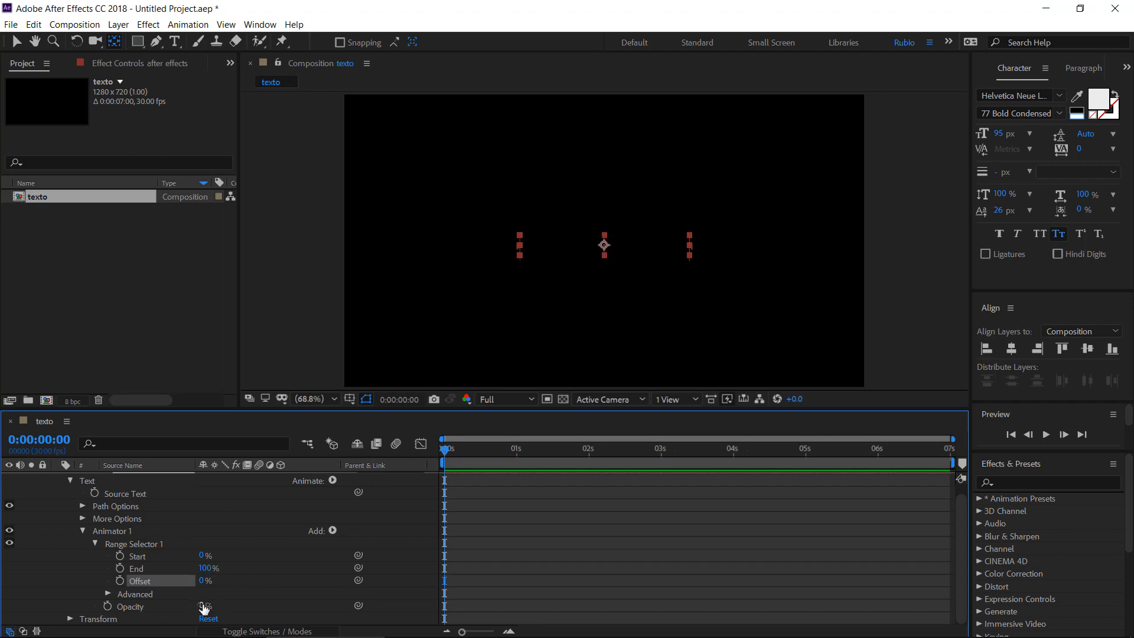
Animate the Range Selector's Start with keyframes from 0% at 0:00:00:00 to 100% at 0:00:00:21
left_click(139, 558)
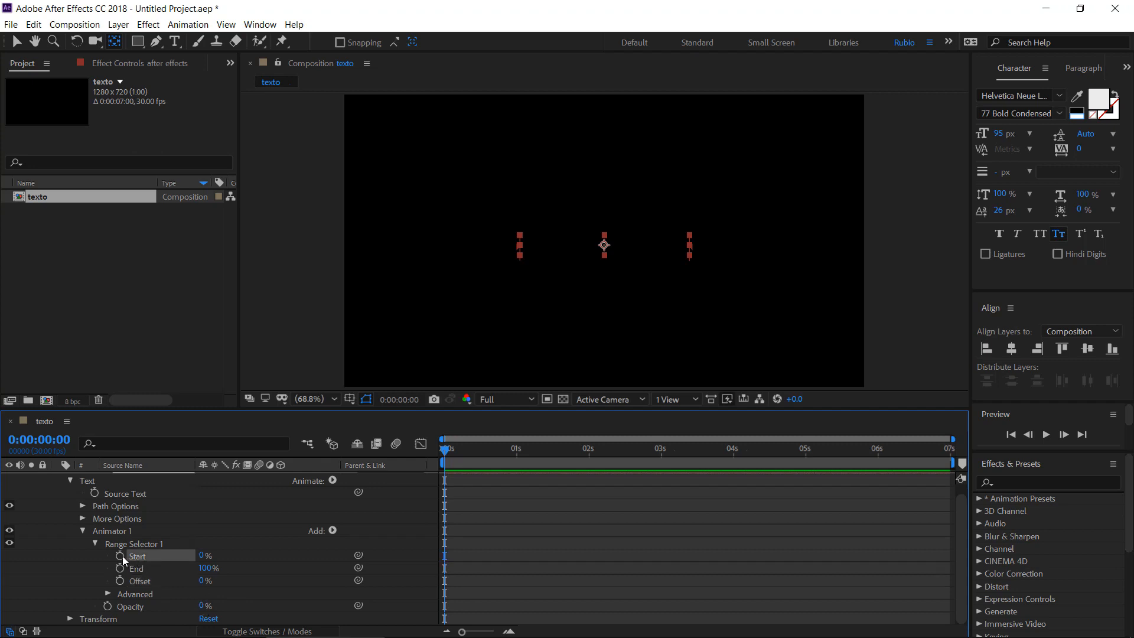
left_click_drag(447, 450, 496, 448)
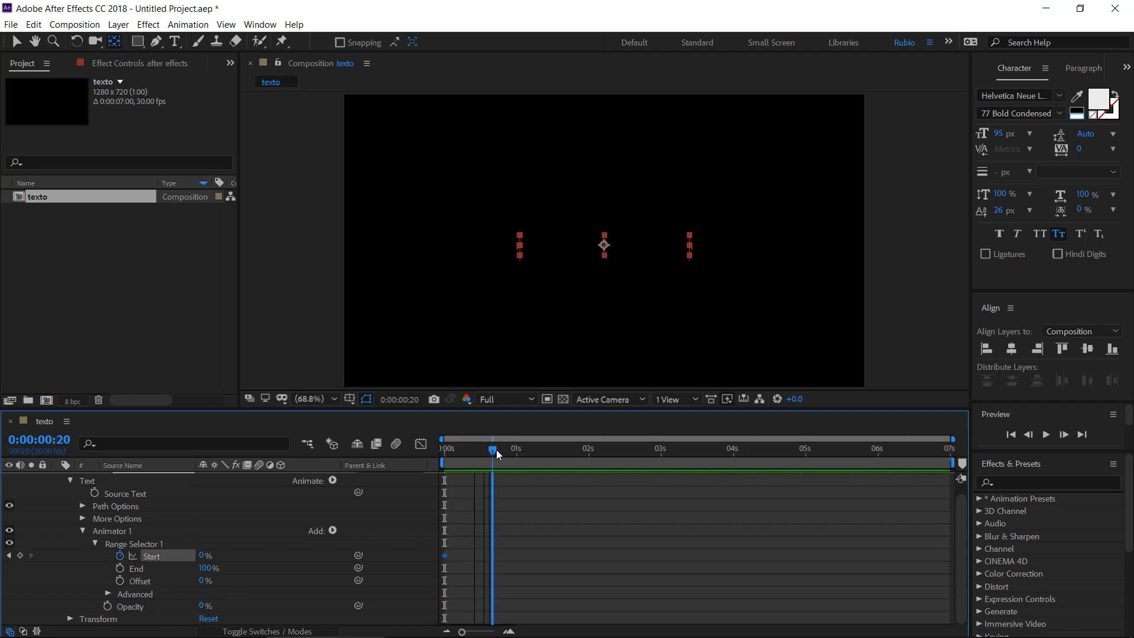
left_click(20, 555)
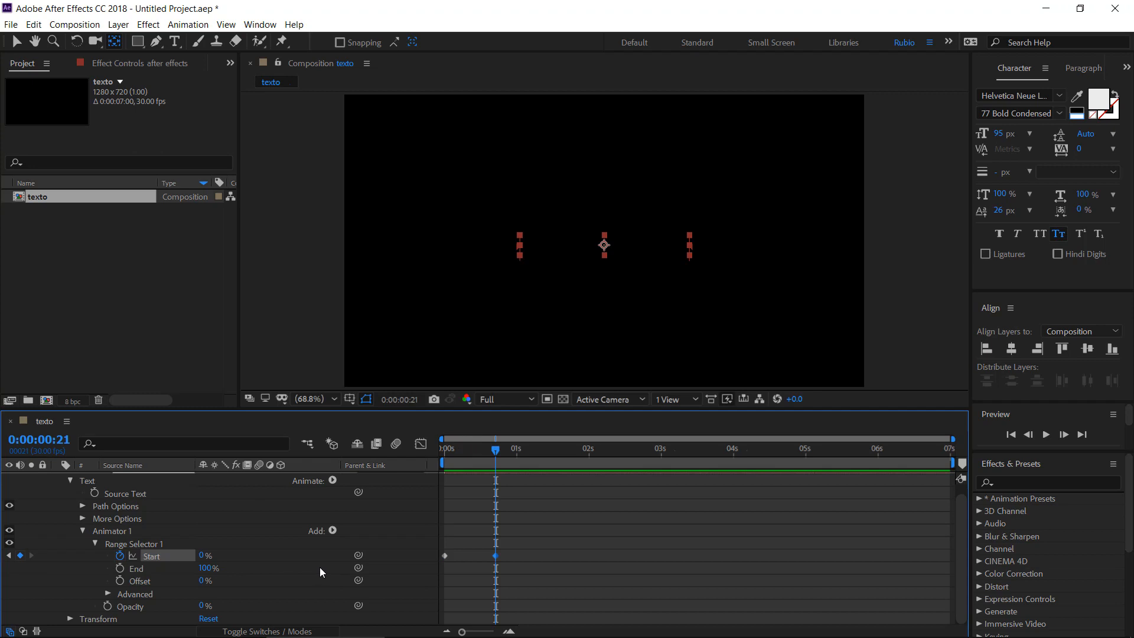
key("Home")
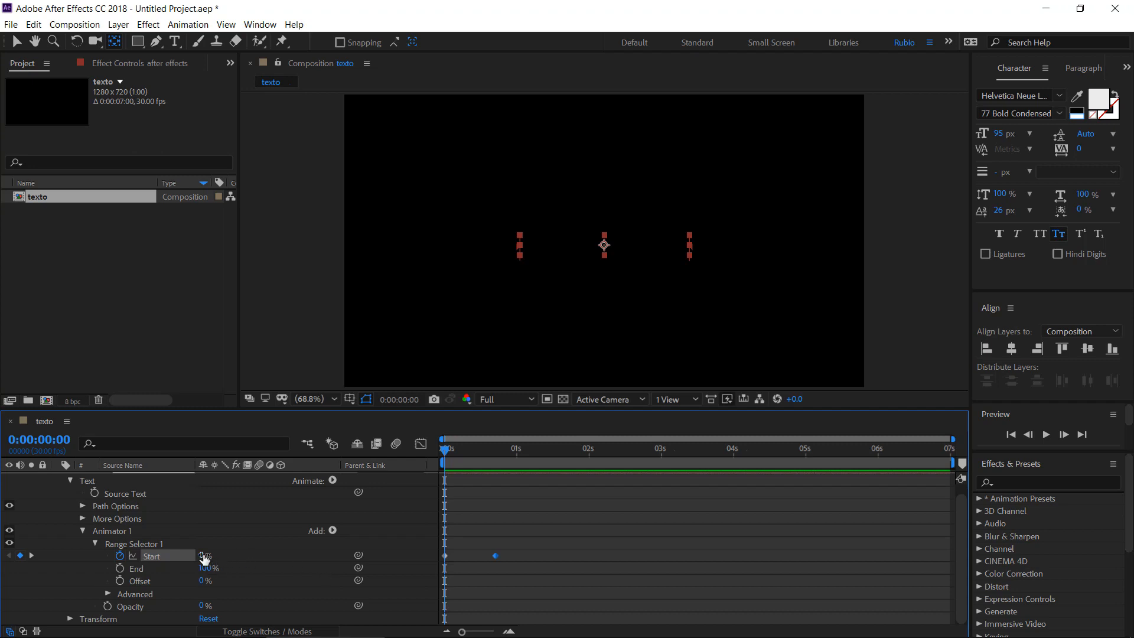
left_click(461, 551)
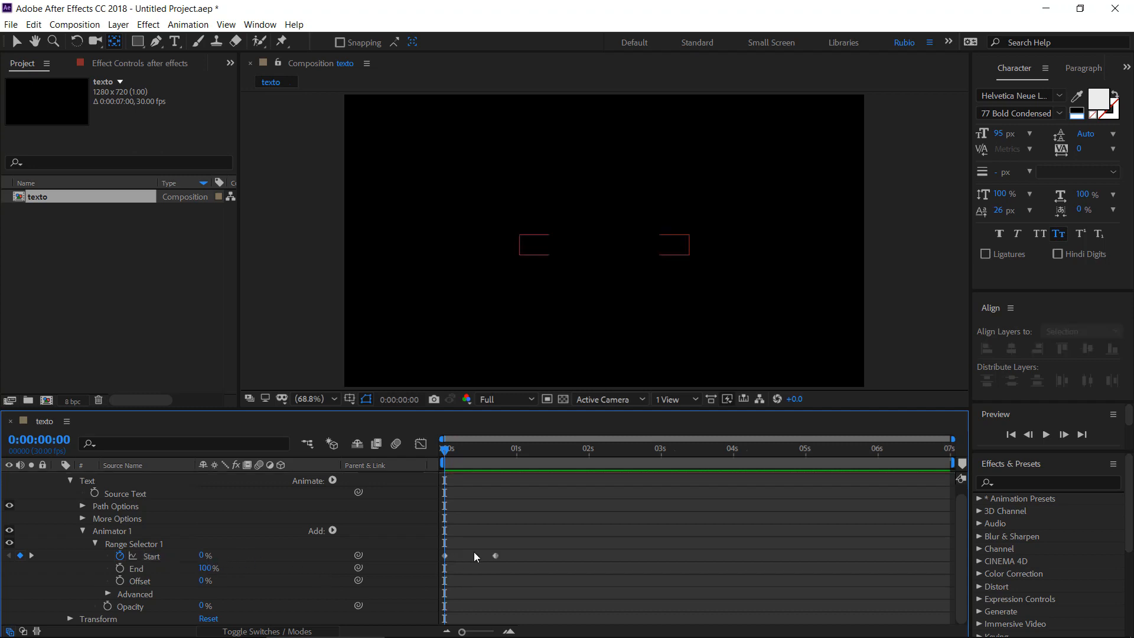
key("k")
left_click(202, 555)
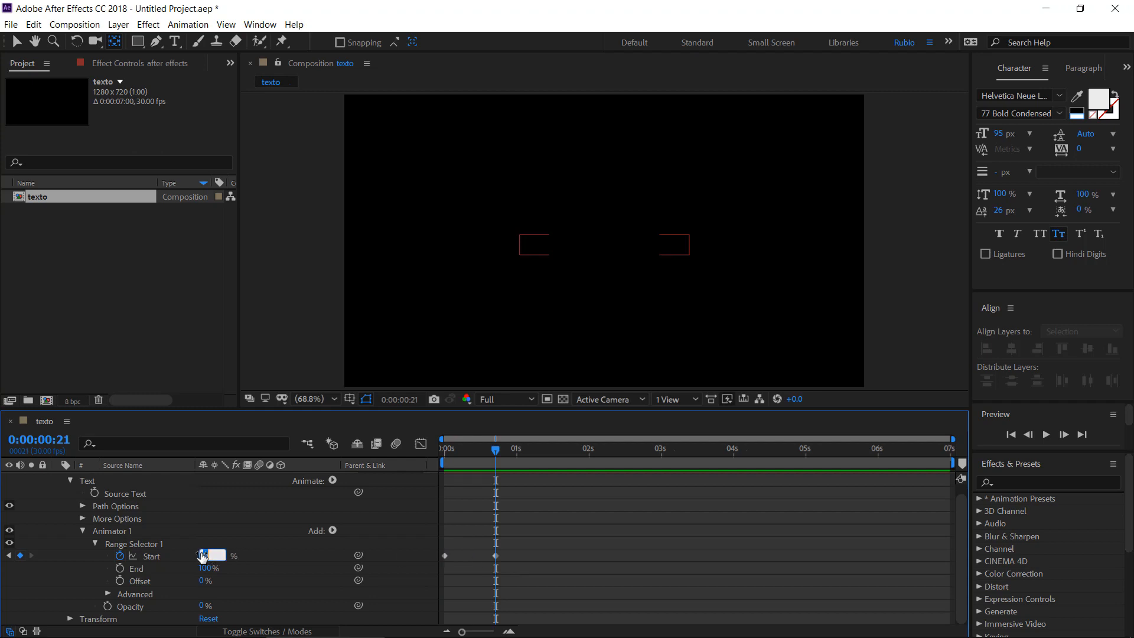
type("100")
key("Return")
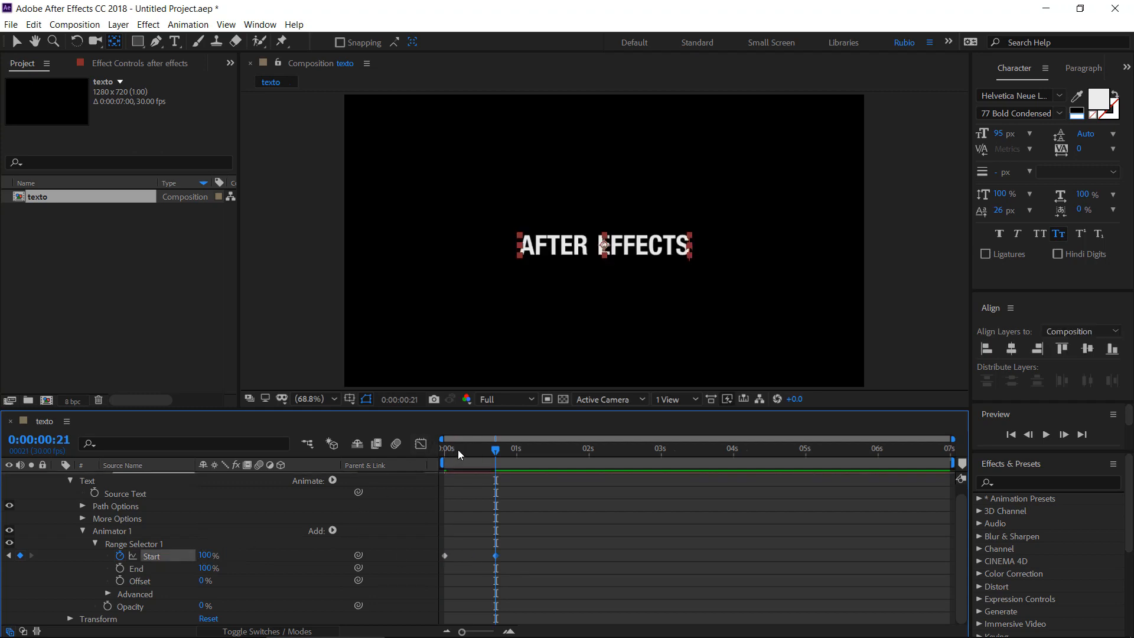
Play the letter-by-letter reveal from the beginning and scrub the playhead to 0:00:01:17
left_click_drag(458, 449, 348, 451)
key("space")
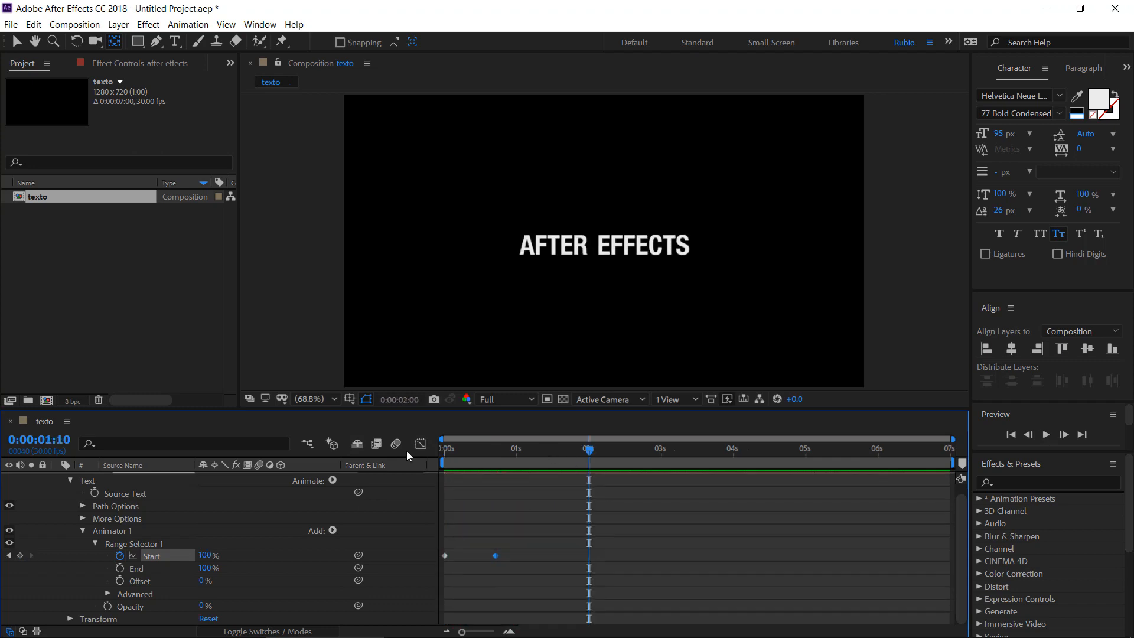
left_click_drag(516, 448, 555, 451)
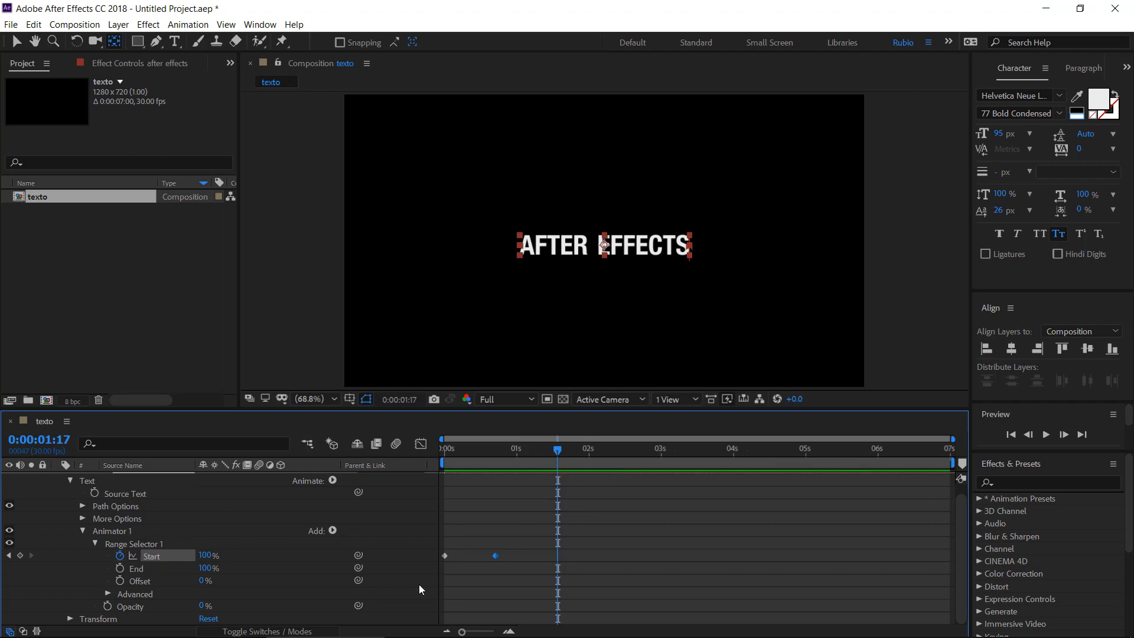
Paste a copy of both Start keyframes at 0:00:01:21 and time-reverse the pasted pair
left_click(134, 566)
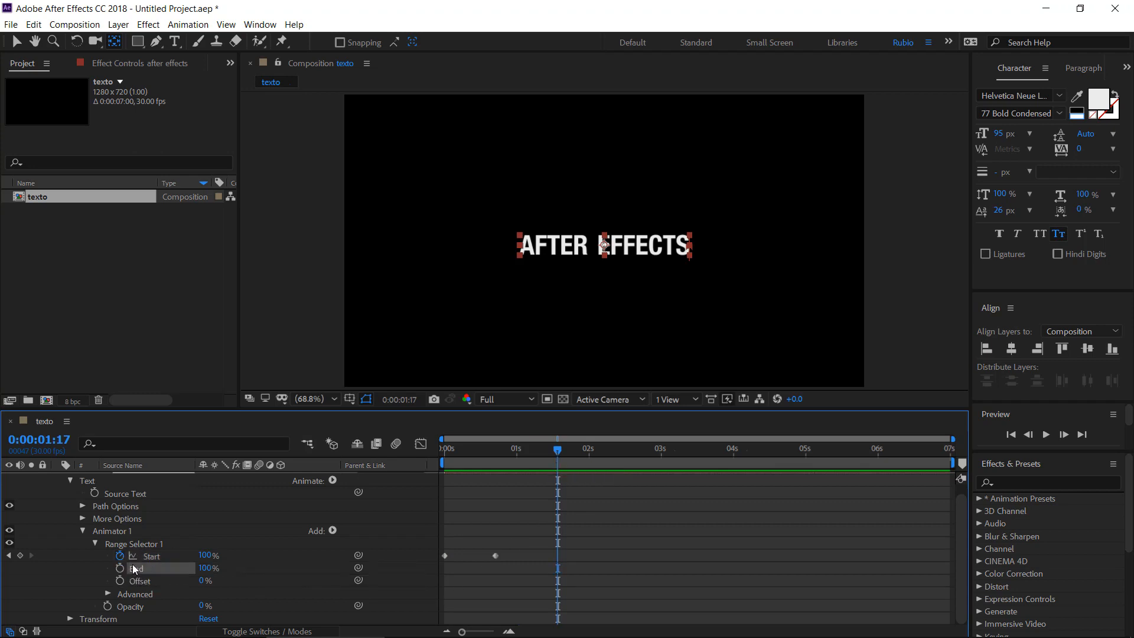
left_click(132, 555)
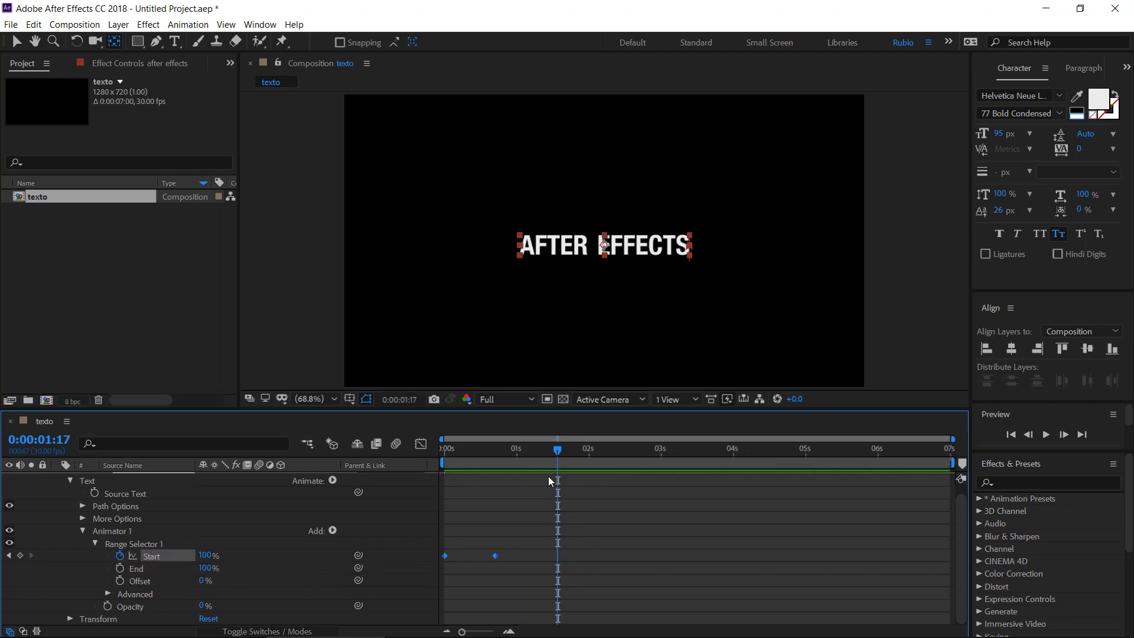
left_click_drag(542, 447, 370, 451)
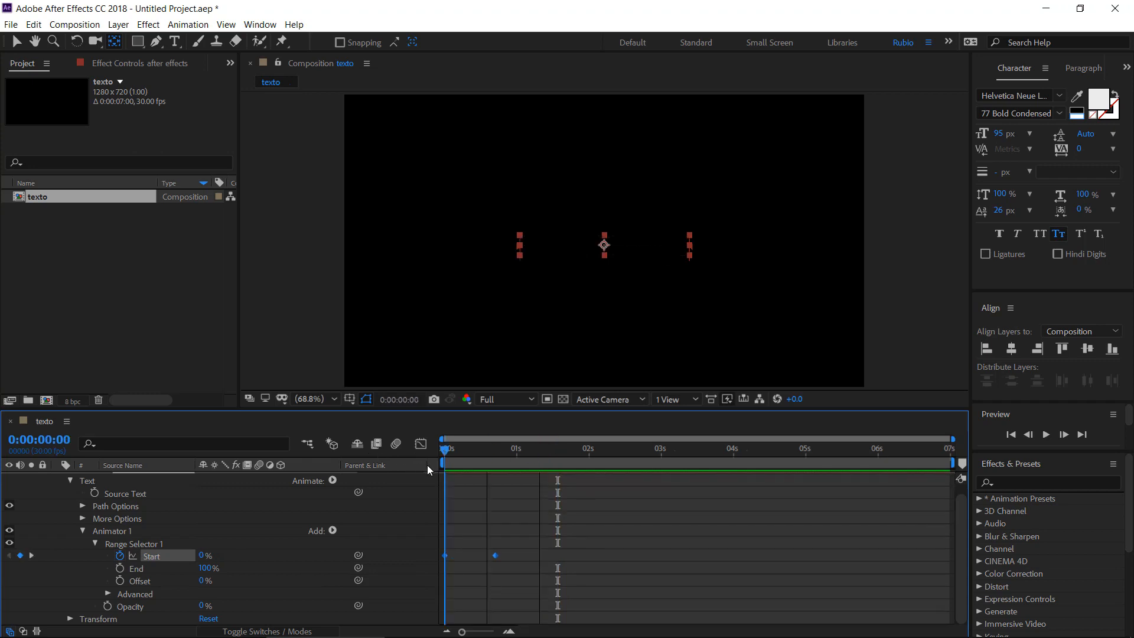
left_click_drag(444, 470, 554, 533)
key("ctrl+v")
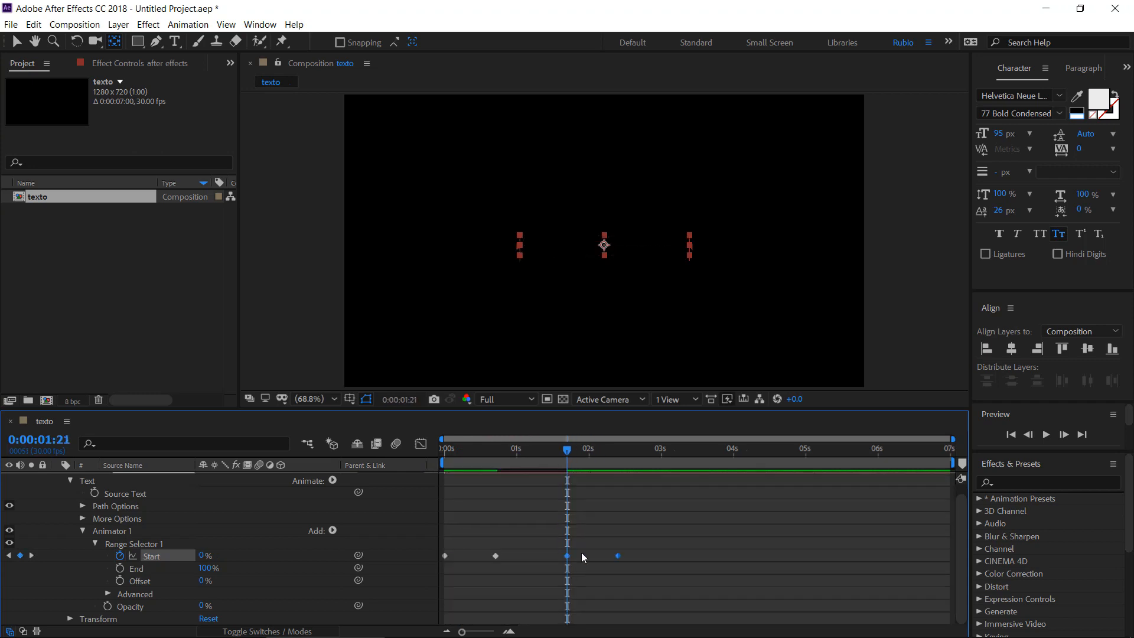
right_click(570, 555)
mouse_move(609, 548)
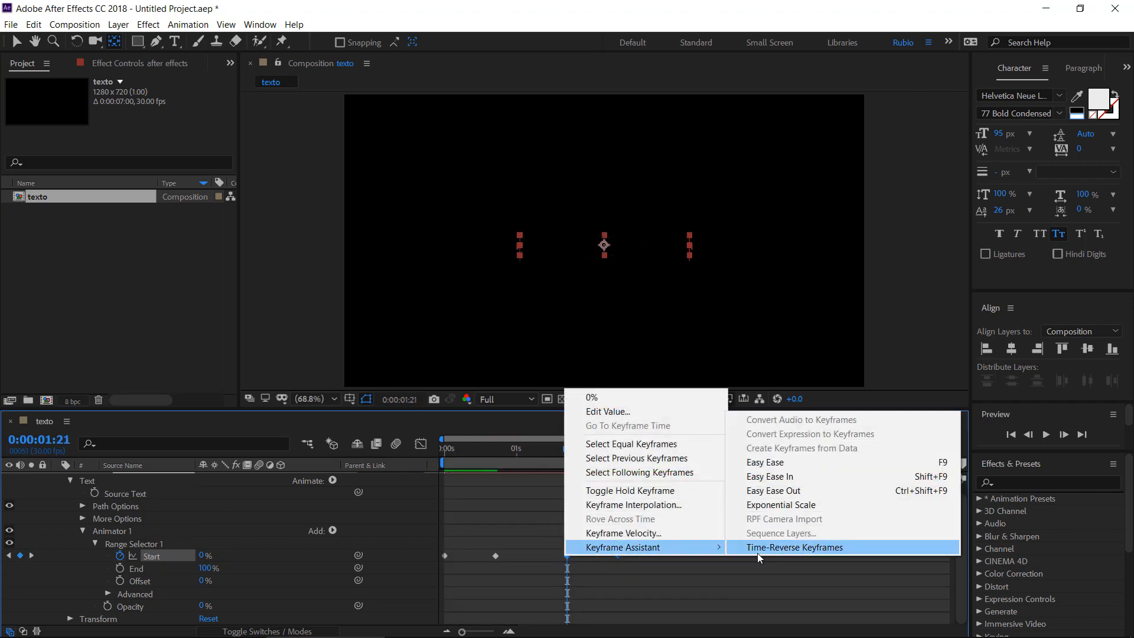
left_click(758, 550)
Scrub through the reversed Start keyframes and delete the pasted pair
left_click_drag(568, 448, 622, 451)
key("j")
key("Delete")
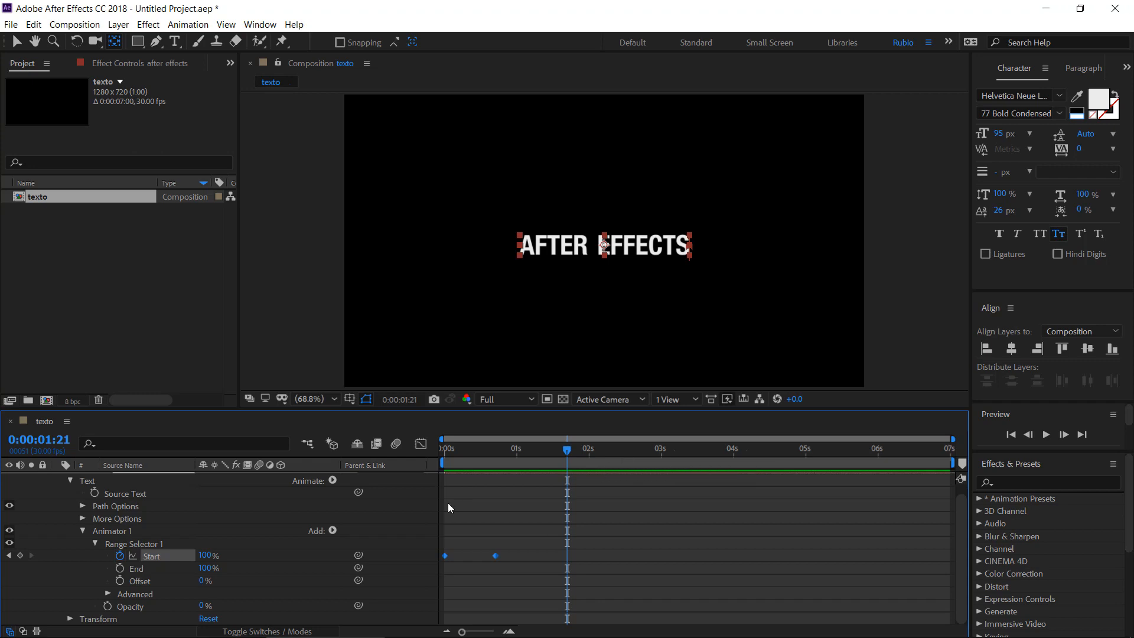
Animate the Range Selector's End with keyframes from 100% at 0:00:01:21 to 0% at 0:00:02:11
left_click(268, 594)
left_click(120, 568)
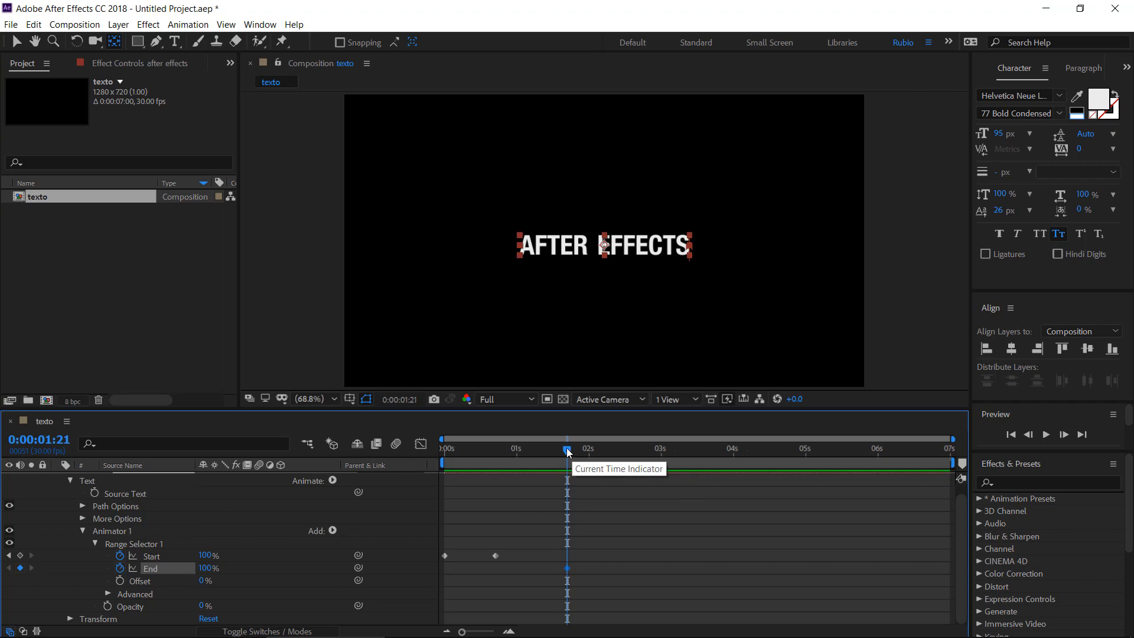
left_click_drag(566, 448, 616, 455)
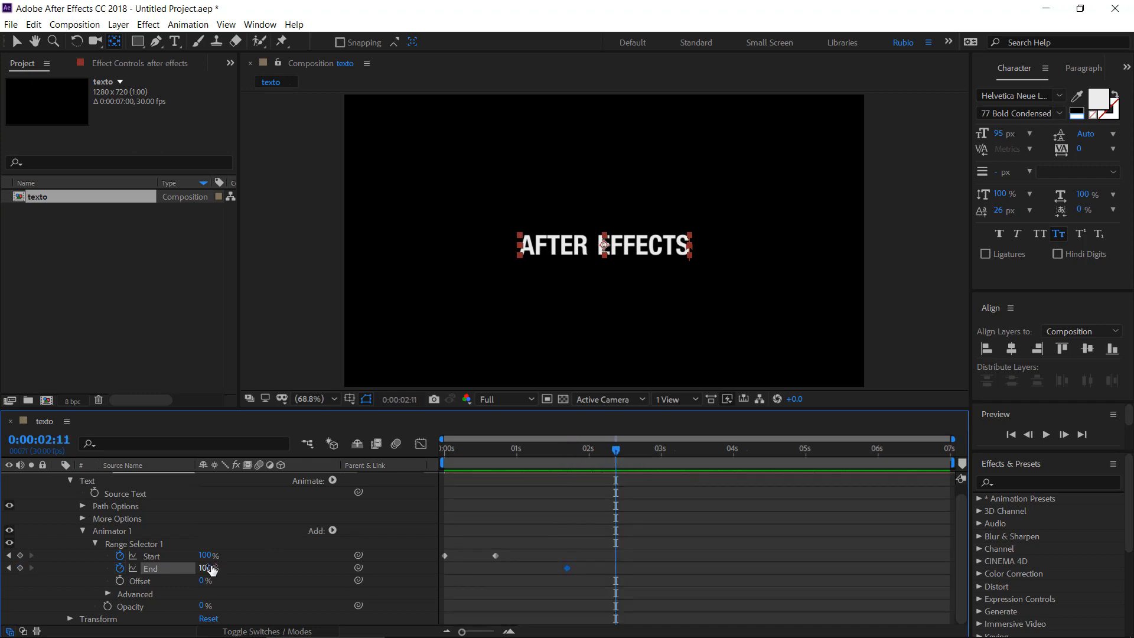
left_click_drag(211, 569, 105, 555)
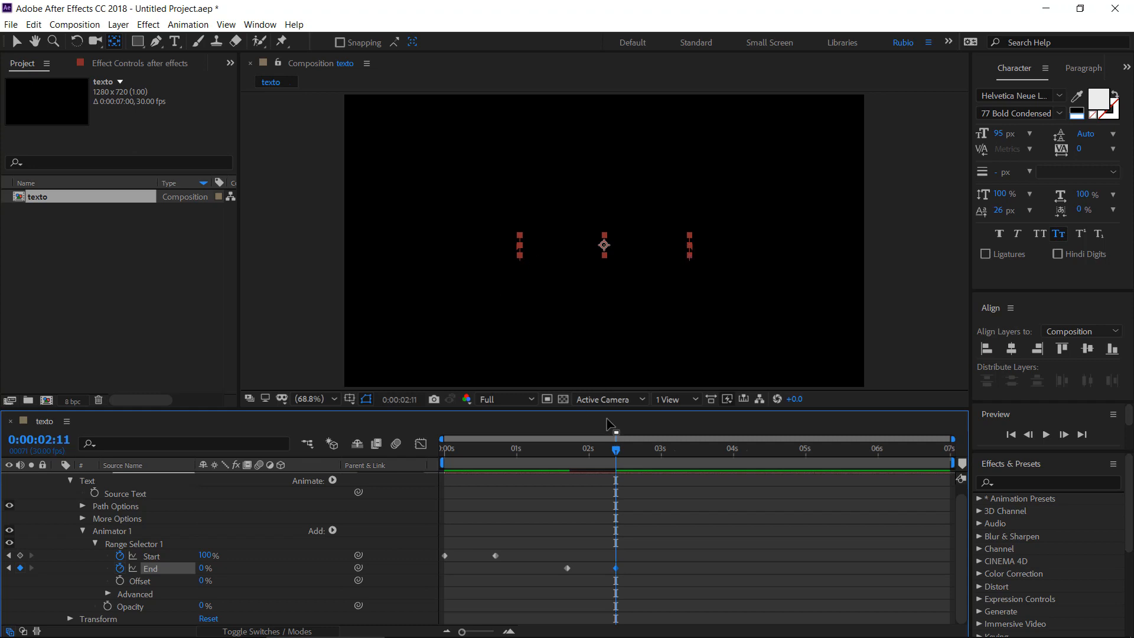
Play the full text animation from the beginning and scrub back to 0:00:01:10
key("space")
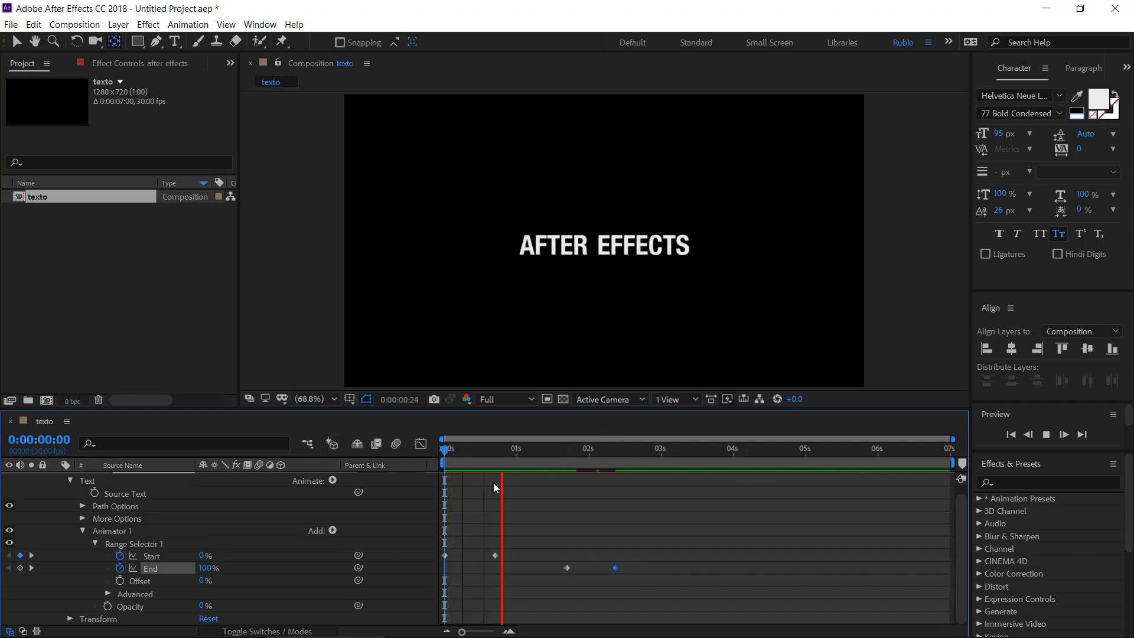
key("space")
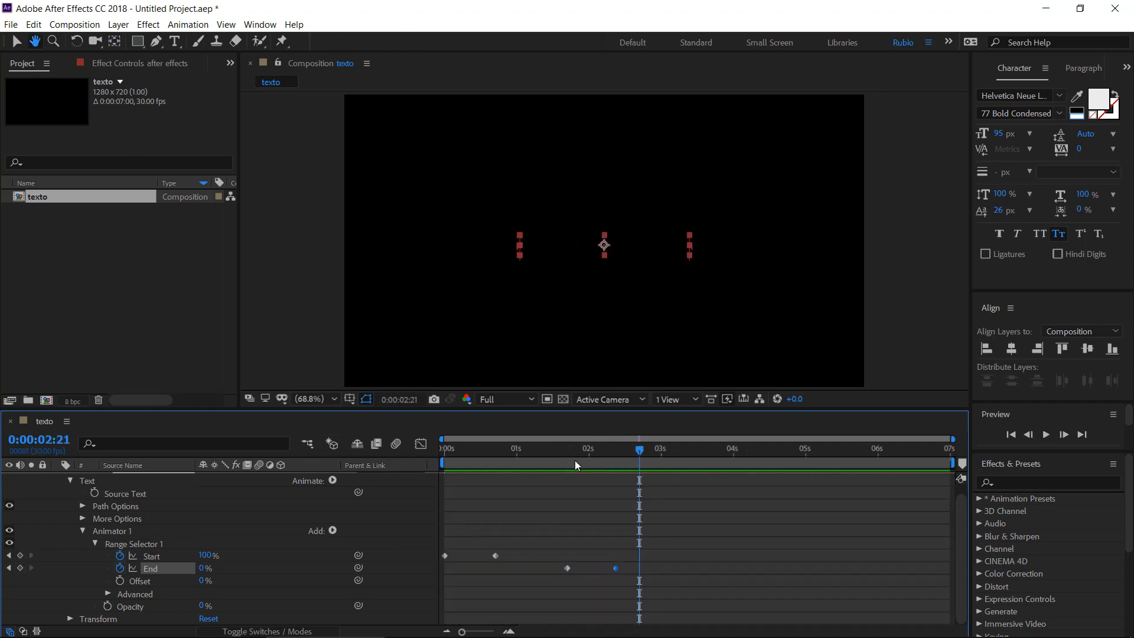
left_click_drag(575, 455, 544, 462)
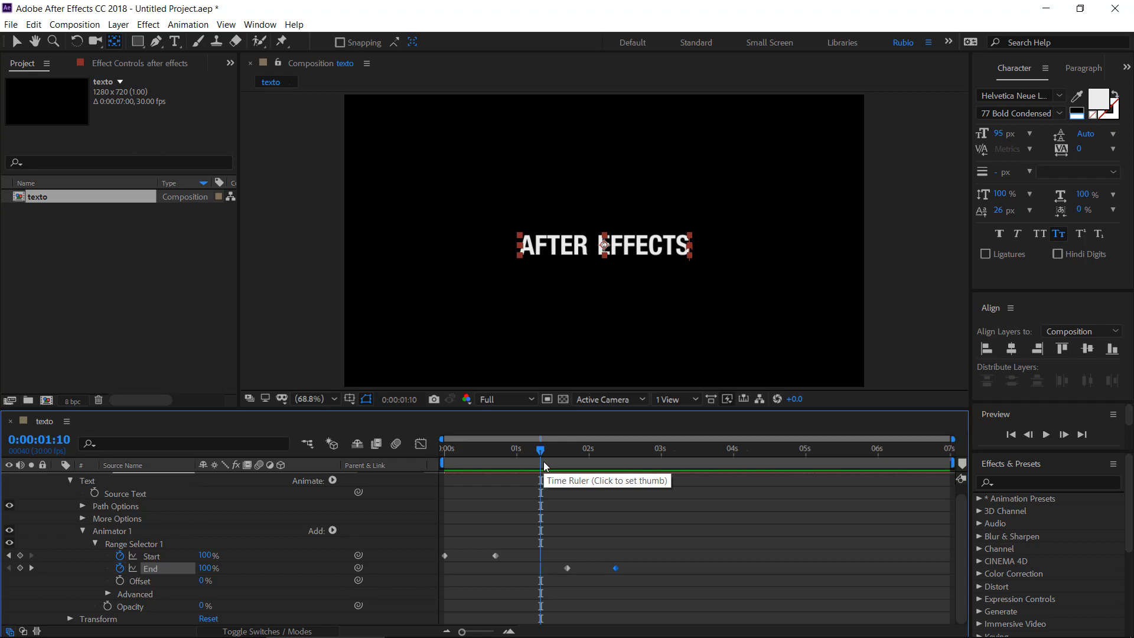
Return to the first frame and delete both keyframes of the Range Selector's End
left_click_drag(539, 451, 442, 454)
left_click_drag(570, 549, 621, 579)
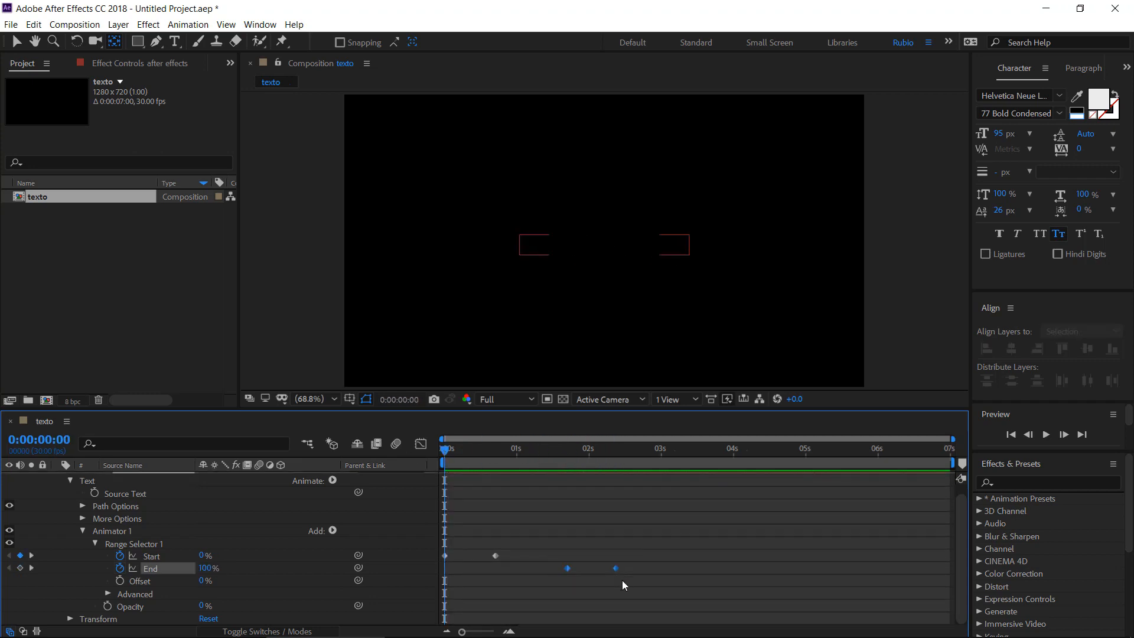
key("Delete")
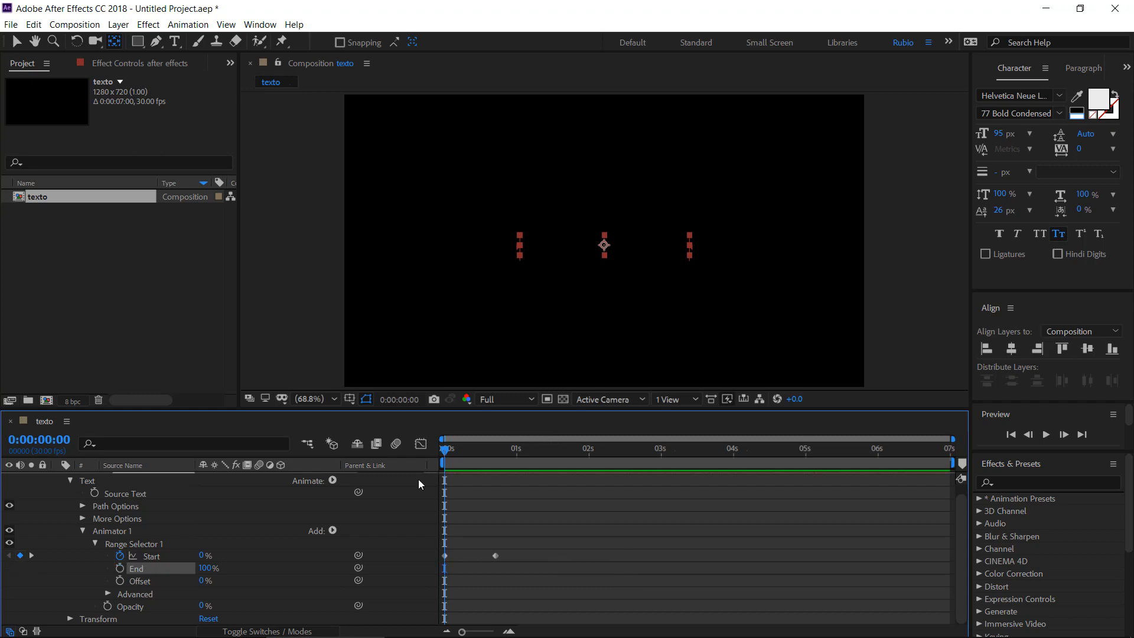
Expand the Range Selector's Advanced settings and scrub to 0:00:00:19, where the reveal is partly complete
left_click_drag(449, 452, 496, 481)
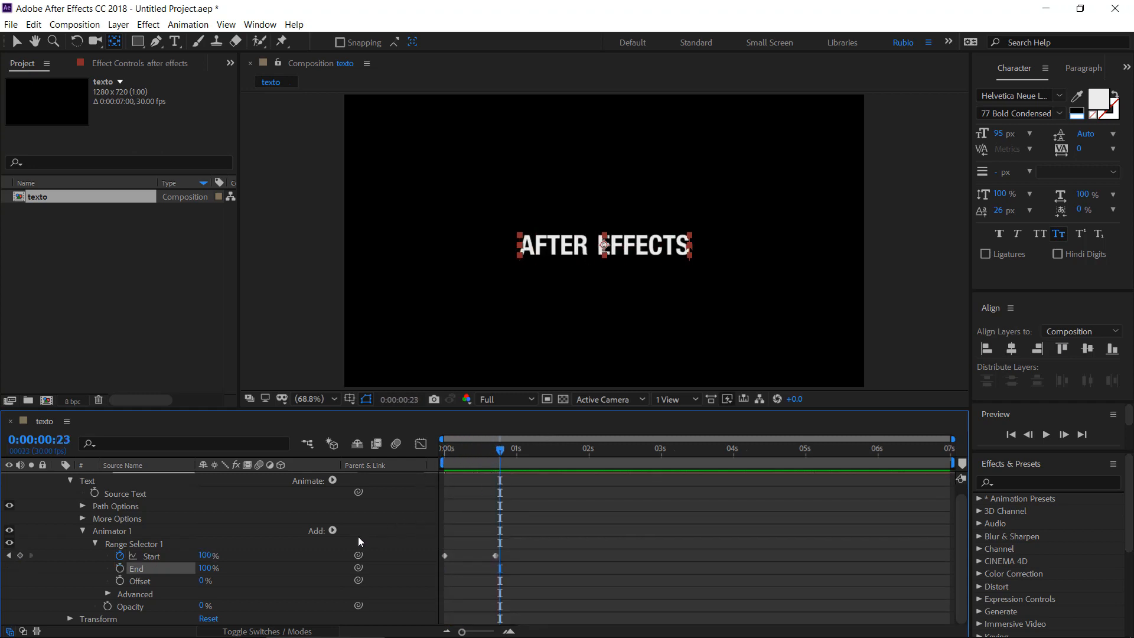
left_click(108, 594)
scroll(177, 589, "down", 3)
left_click_drag(499, 461, 490, 461)
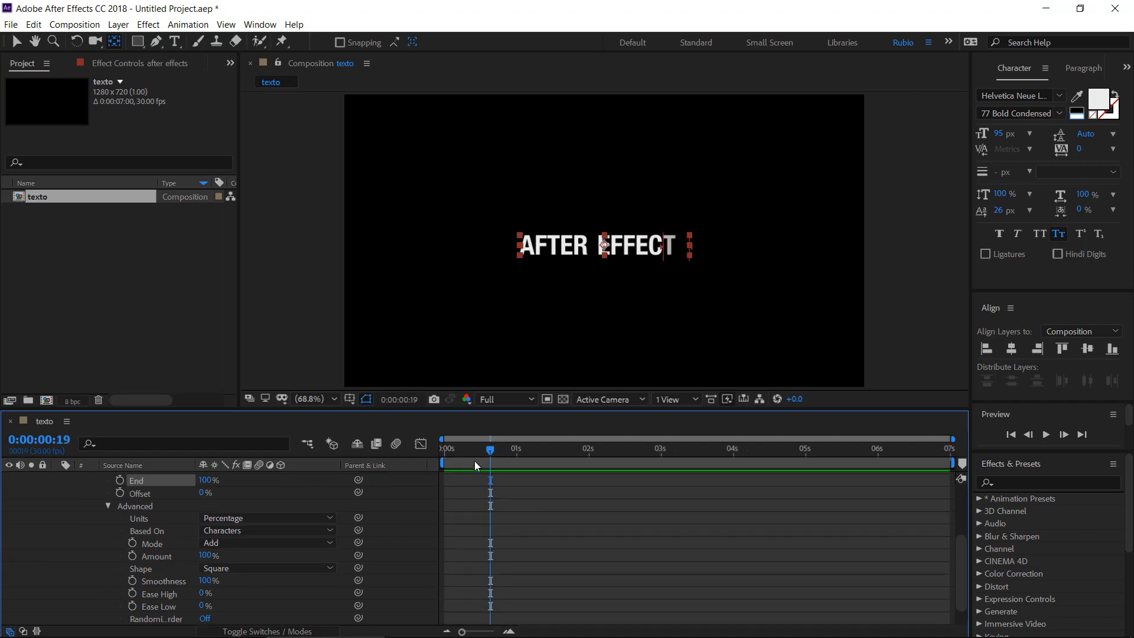
Try the Ramp Up and Ramp Down shapes for the Range Selector, scrubbing to the start with each
left_click(239, 570)
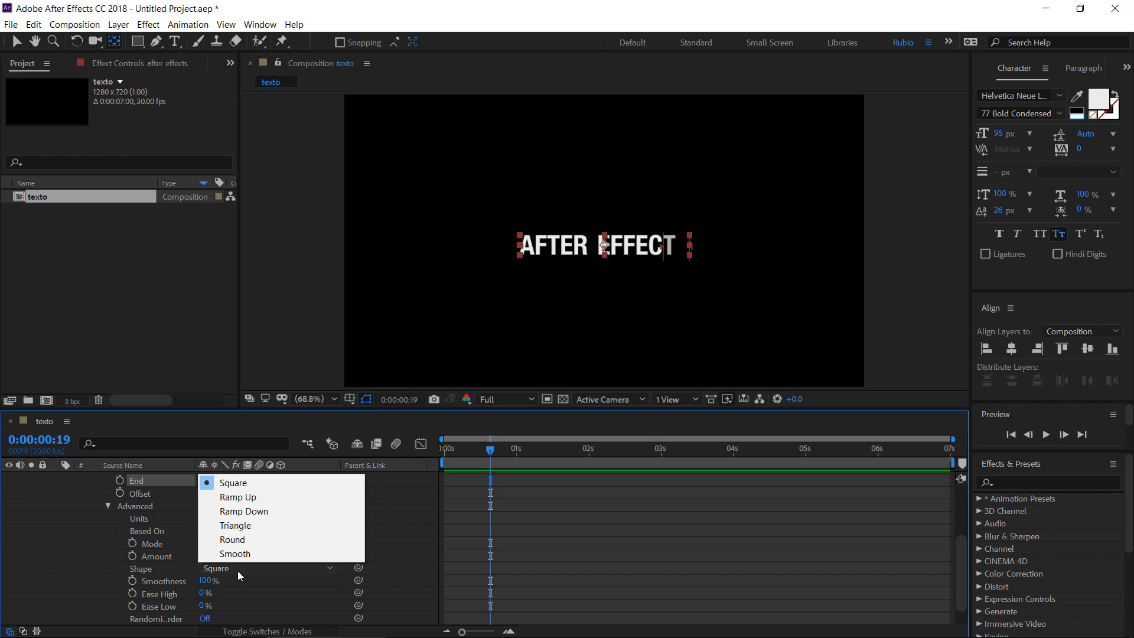
left_click(245, 501)
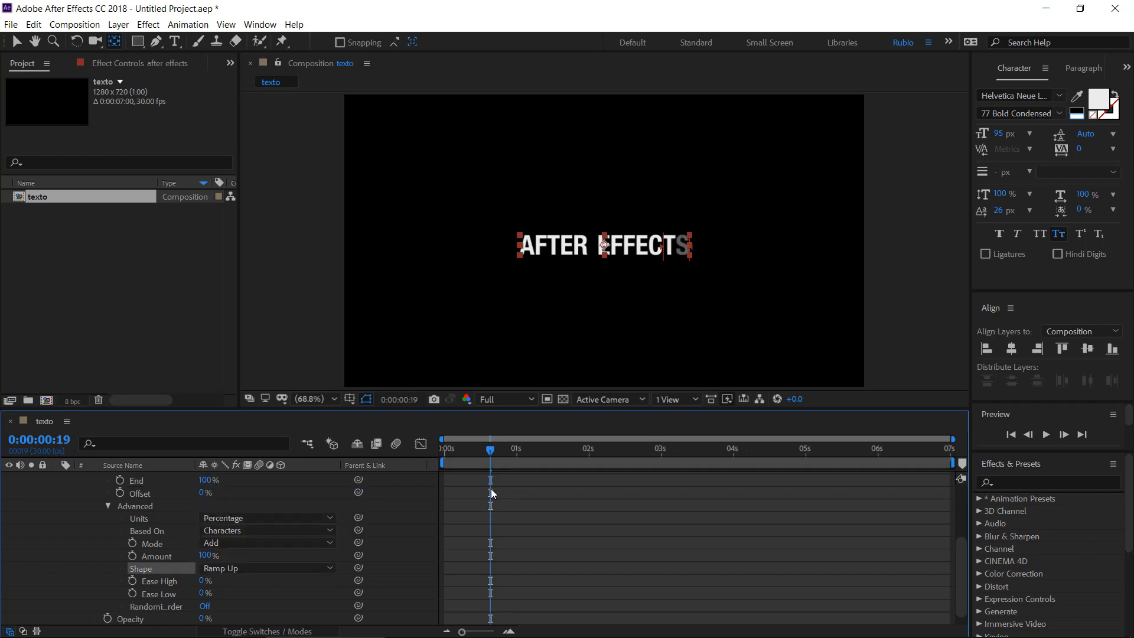
left_click_drag(476, 451, 446, 465)
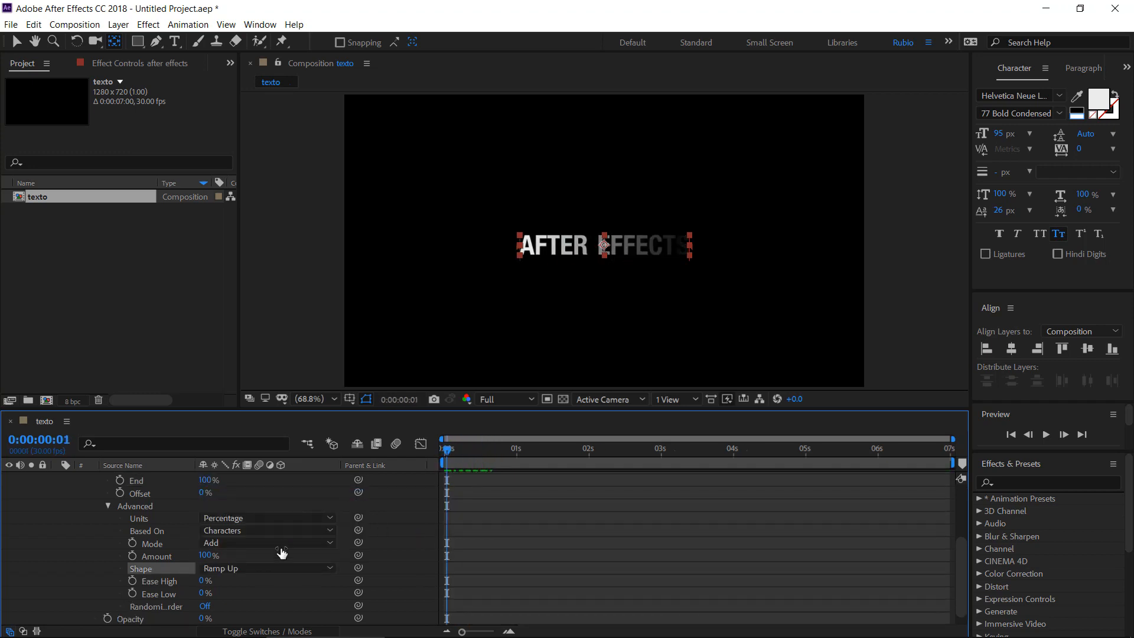
left_click(235, 568)
left_click(265, 512)
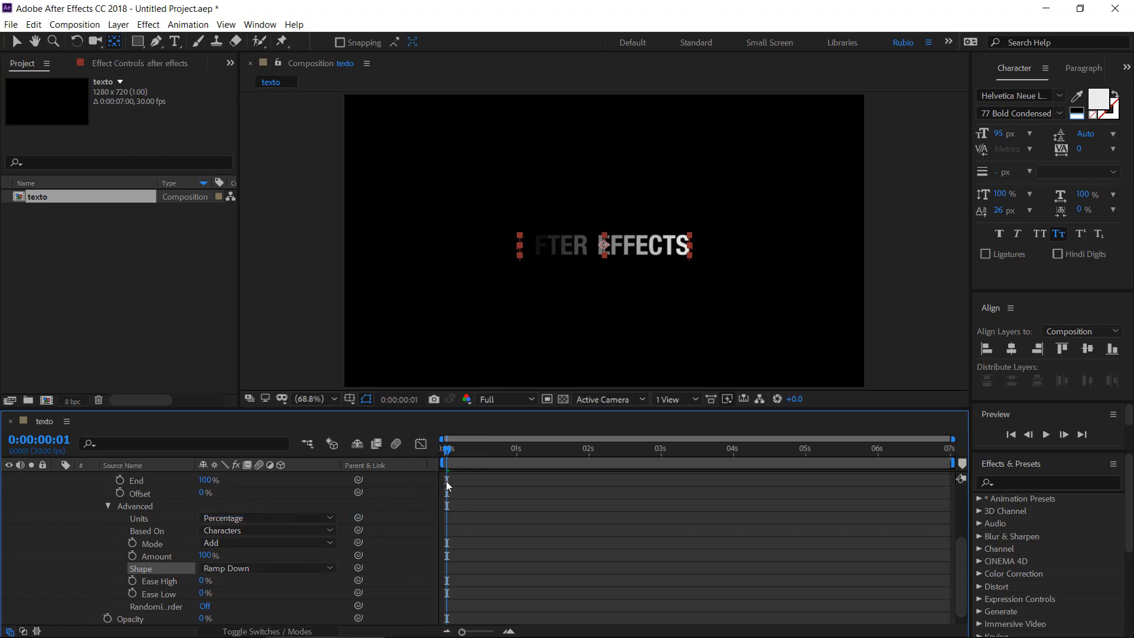
mouse_move(434, 452)
left_mouse_down()
mouse_move(505, 455)
mouse_move(431, 448)
mouse_move(439, 453)
left_mouse_up()
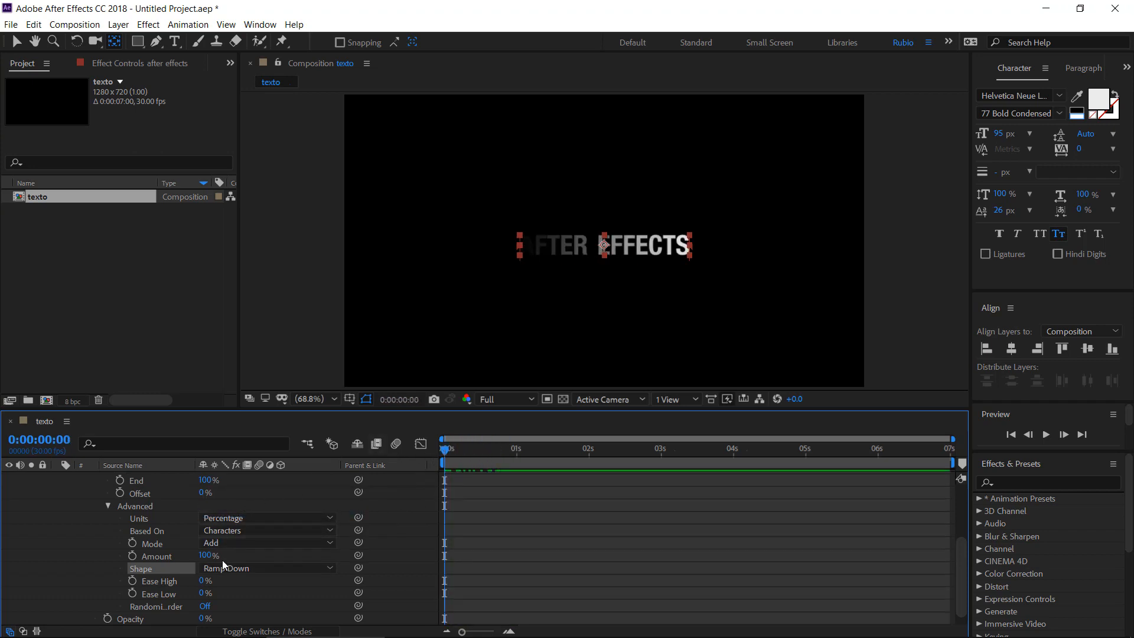
Set the Range Selector's Shape back to Square and scrub the reveal from the first frame
left_click(225, 565)
left_click(247, 483)
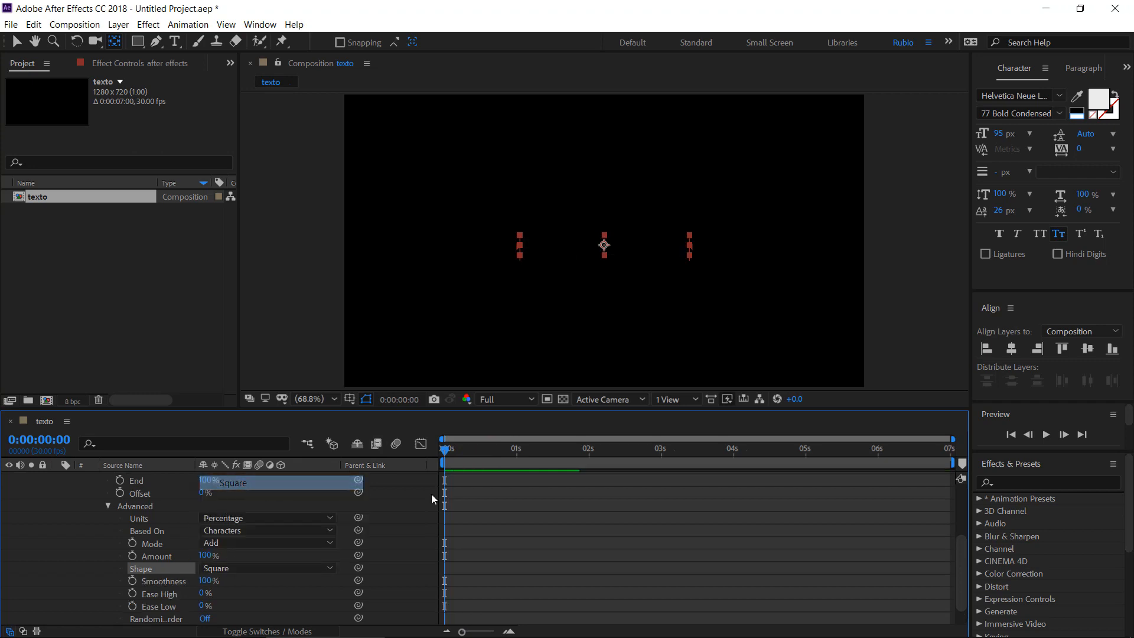
left_click_drag(444, 451, 514, 469)
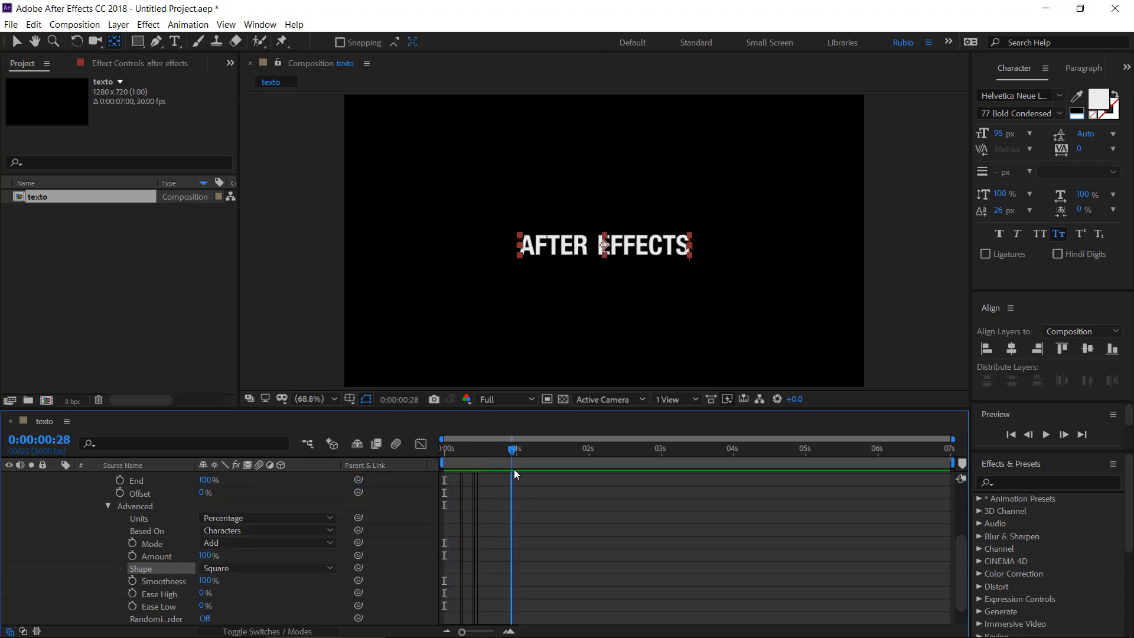
Set the Range Selector's Ease High and Ease Low to 50%
left_click(197, 596)
left_click(202, 594)
type("50")
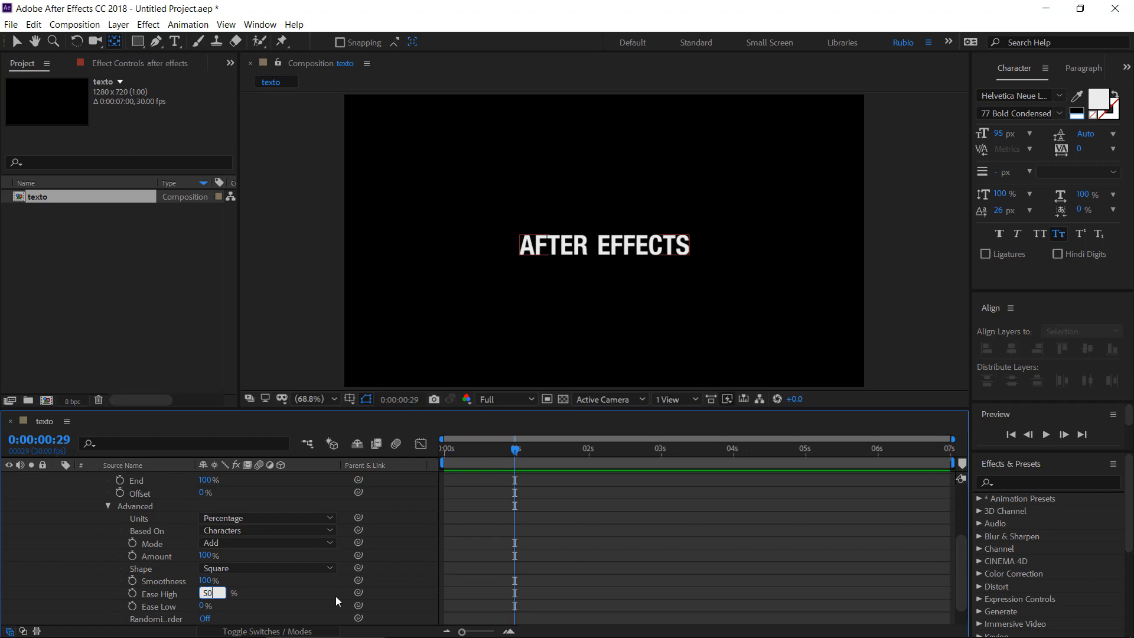
key("Tab")
type("50")
key("Return")
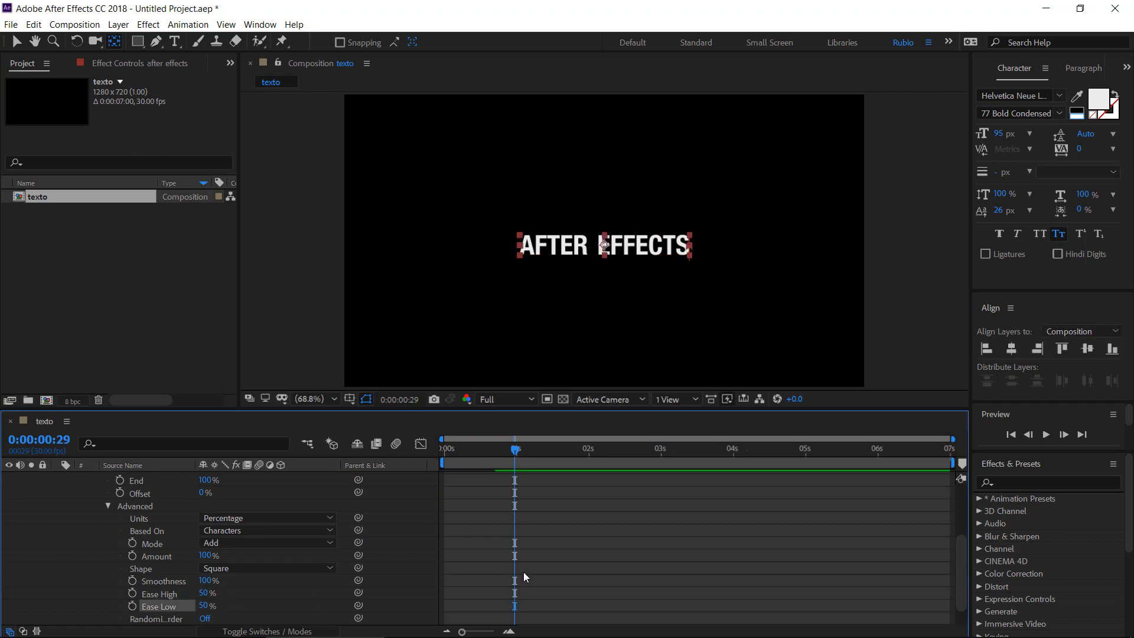
Play and scrub the opacity reveal from the first frame to check the Range Selector's easing
scroll(572, 510, "up", 3)
left_click_drag(527, 549, 436, 591)
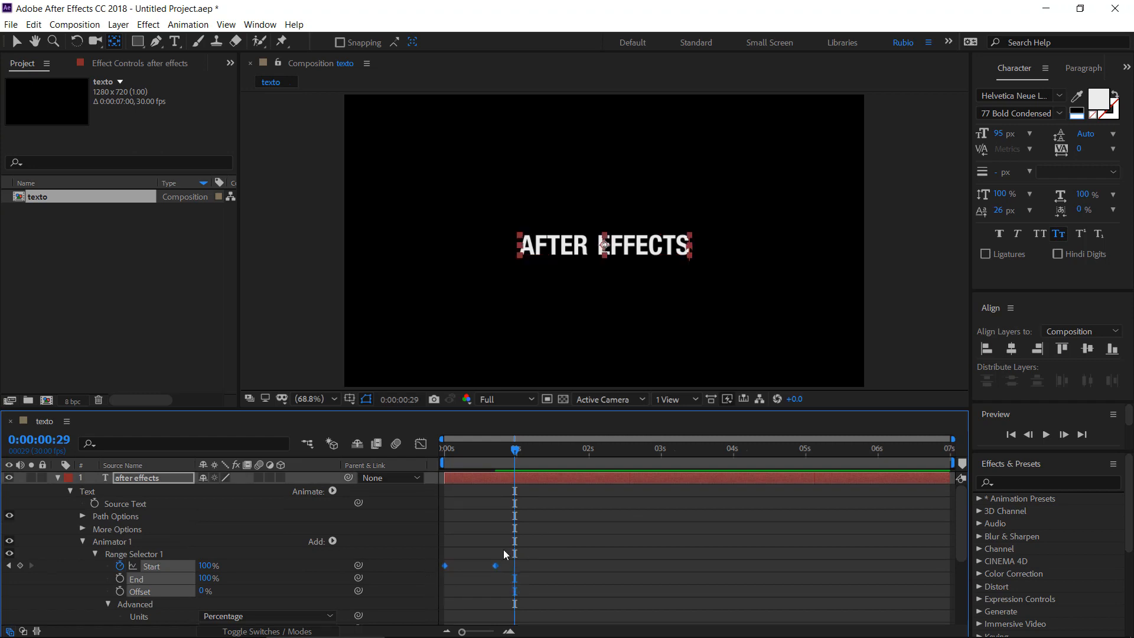
scroll(504, 573, "down", 1)
scroll(504, 572, "down", 1)
scroll(254, 571, "down", 2)
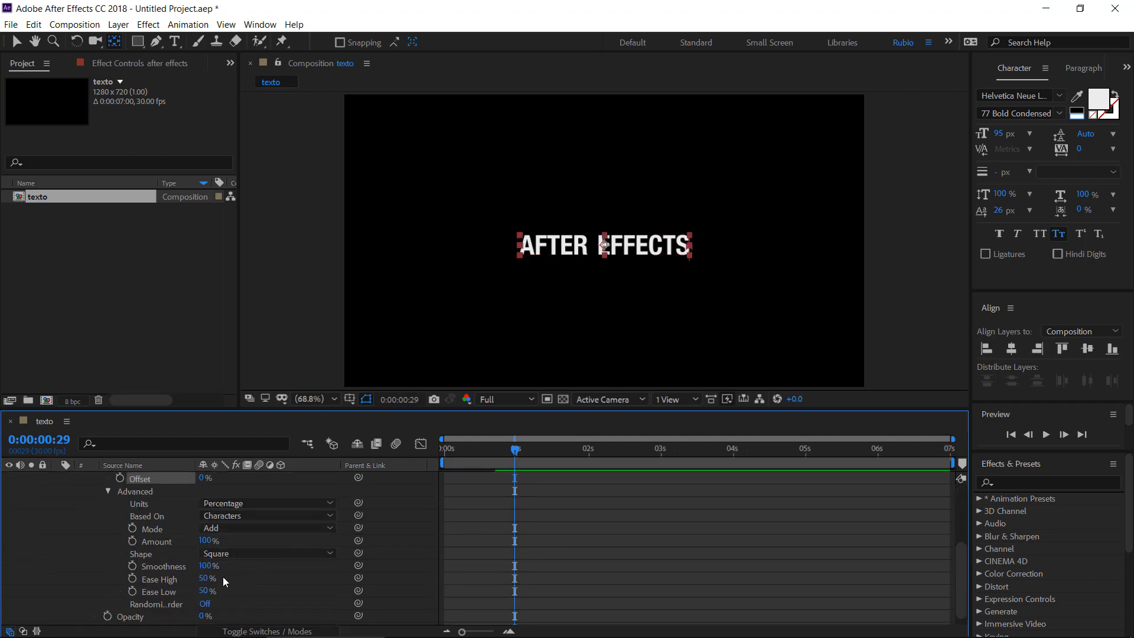
left_click(148, 579)
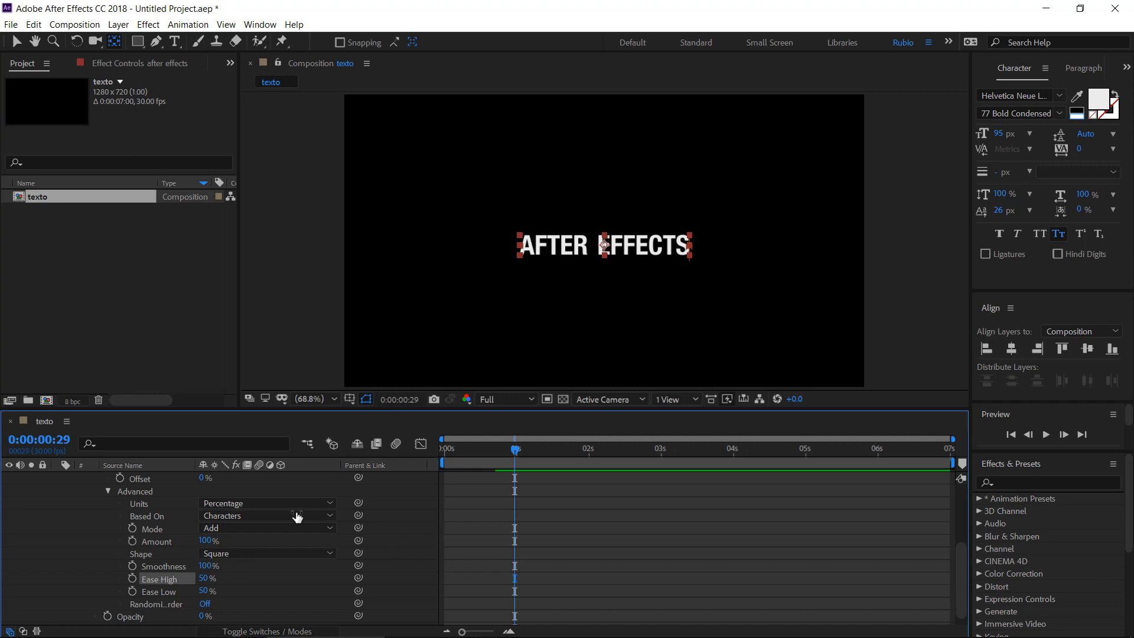
left_click(446, 449)
key("space")
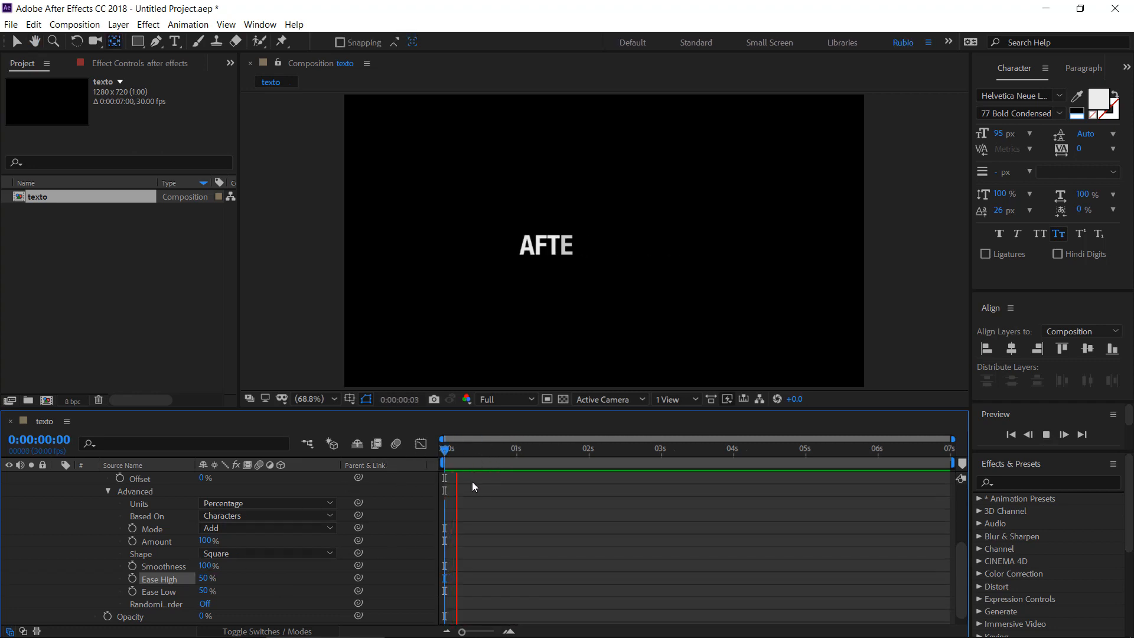
key("space")
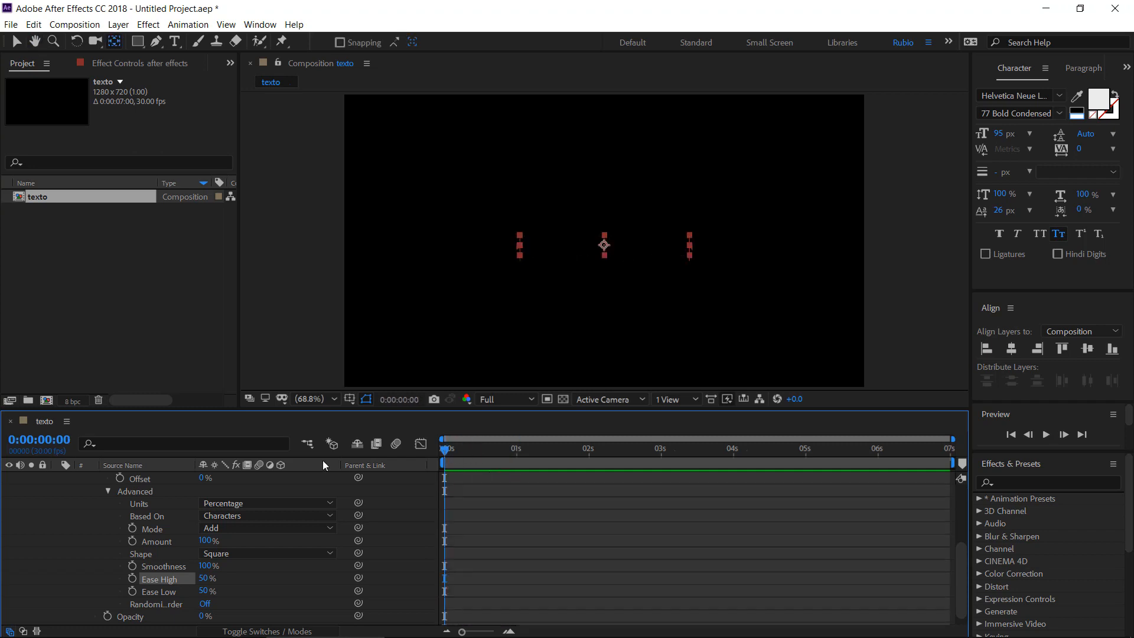
key("space")
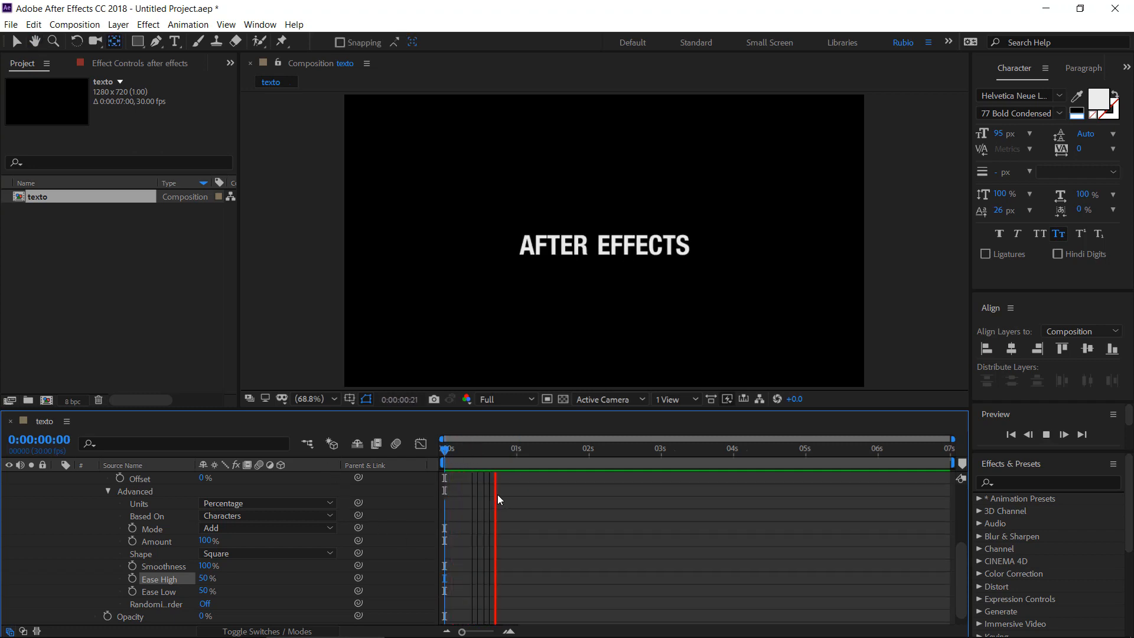
key("space")
left_click_drag(501, 451, 338, 476)
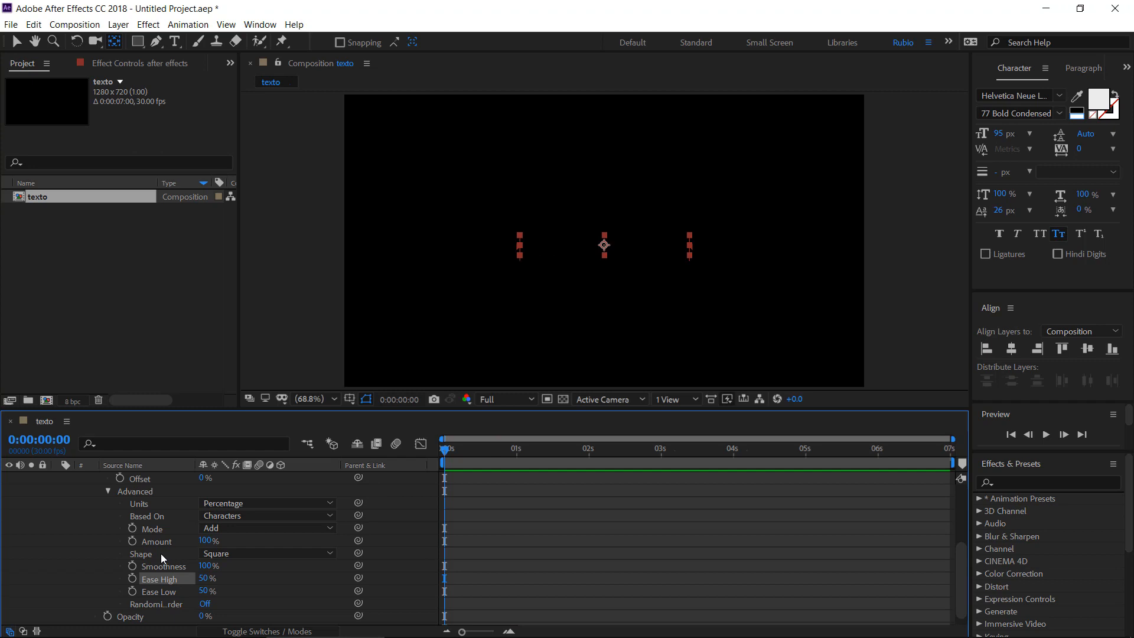
Collapse the Advanced settings, delete Animator 1 from the text layer and return to the first frame
scroll(158, 555, "up", 1)
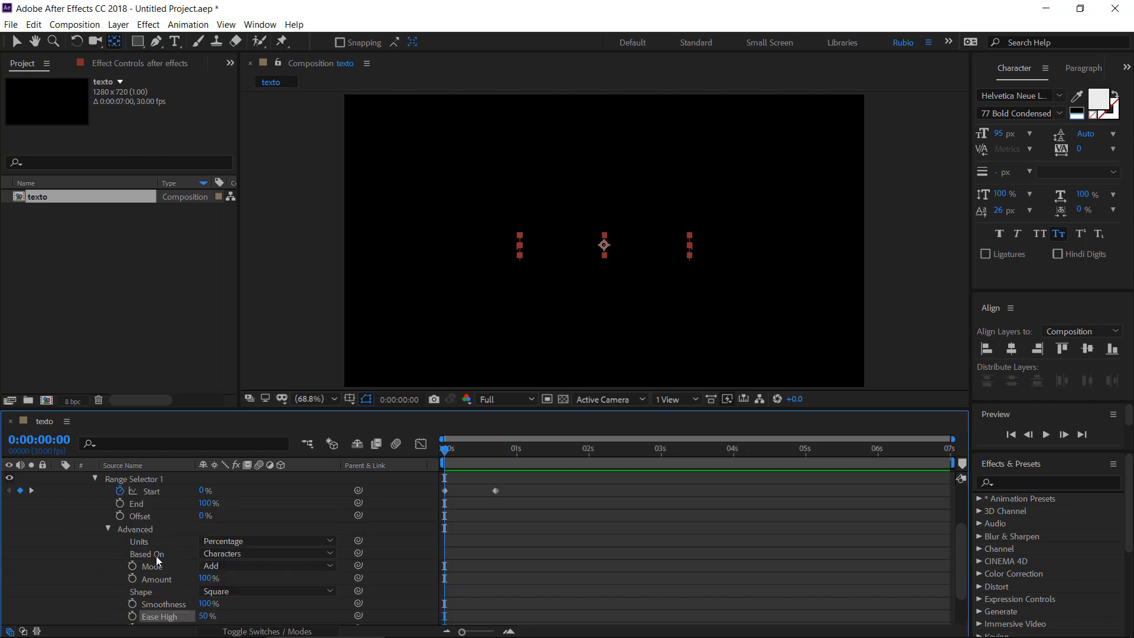
left_click(107, 529)
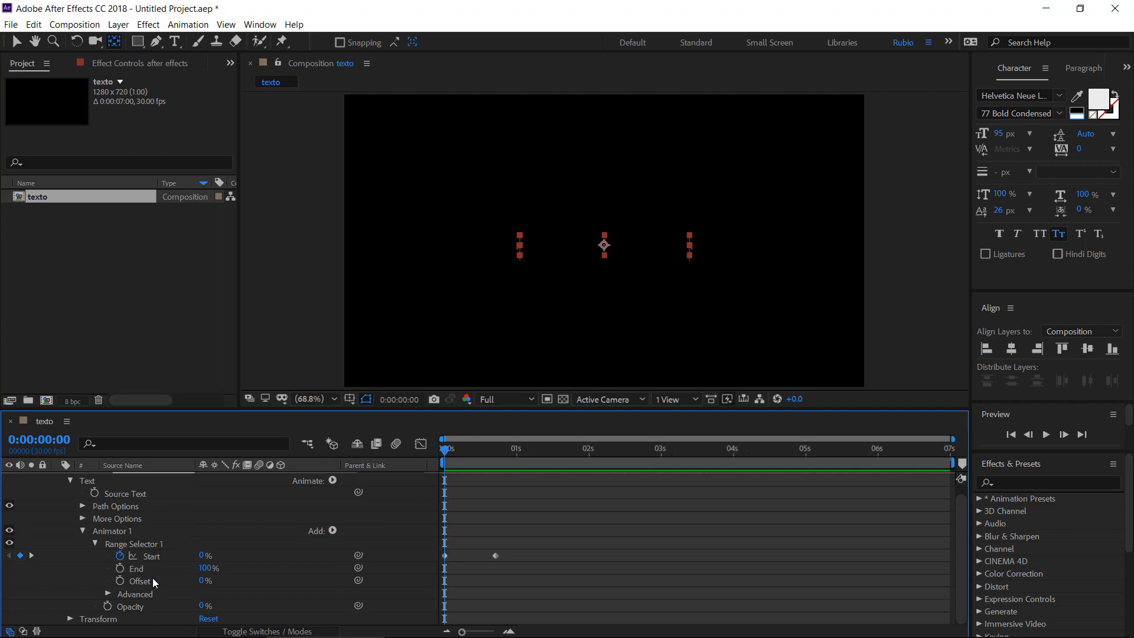
left_click(104, 531)
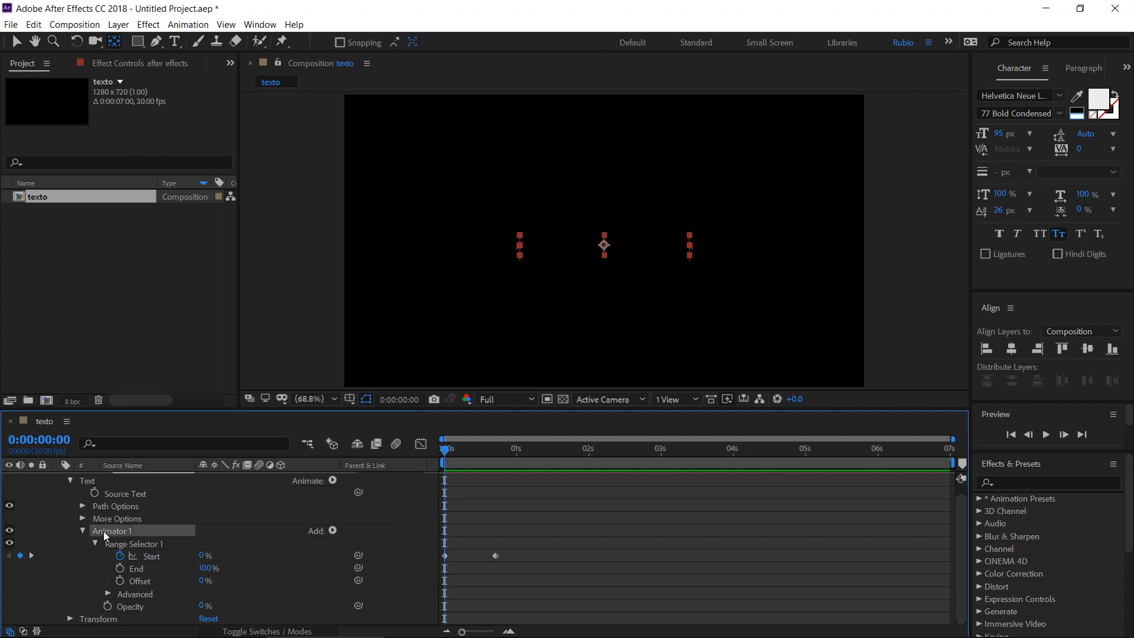
key("Delete")
mouse_move(461, 449)
left_mouse_down()
mouse_move(480, 452)
mouse_move(406, 472)
left_mouse_up()
Add a Position animator to the text layer and set its Position to 0.0, -400.0
left_click(332, 490)
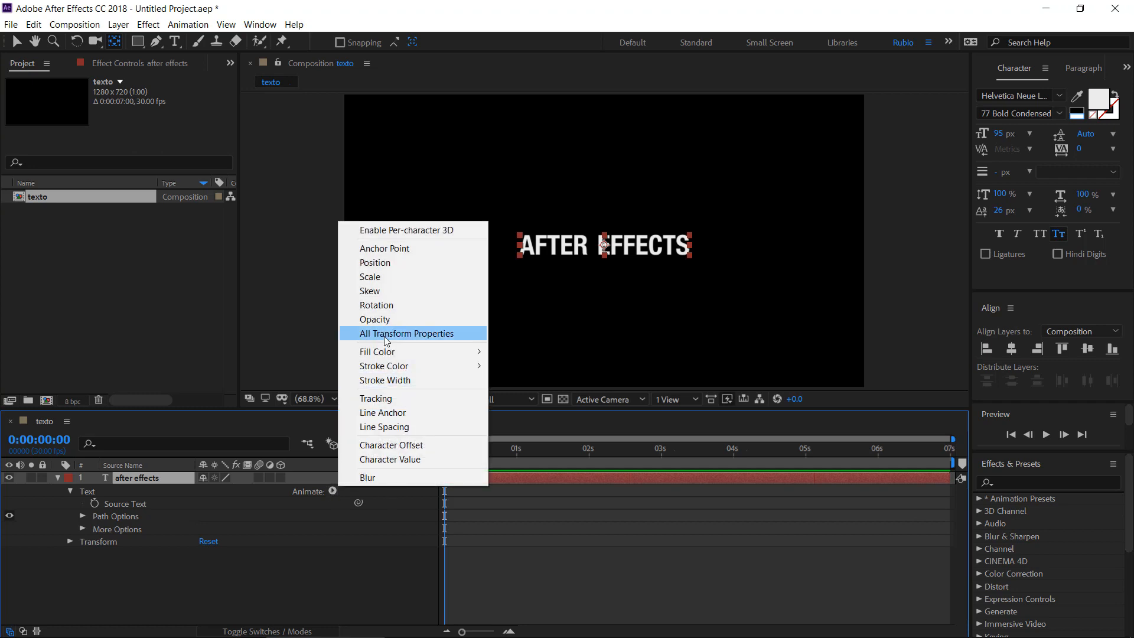
left_click(372, 267)
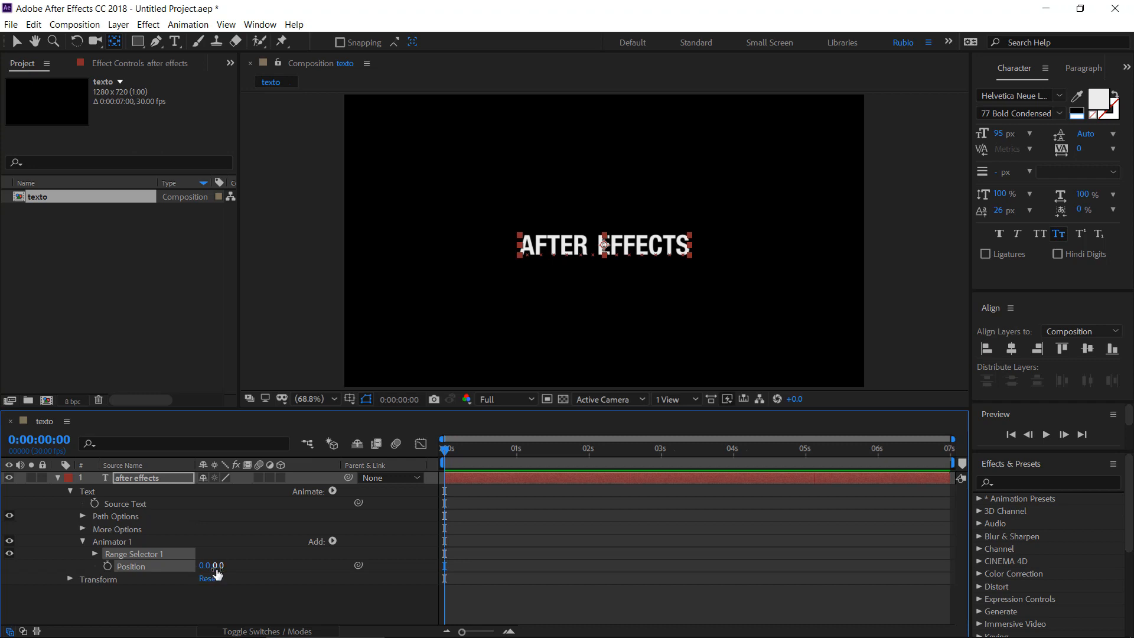
left_click_drag(218, 573, 347, 572)
type("-400")
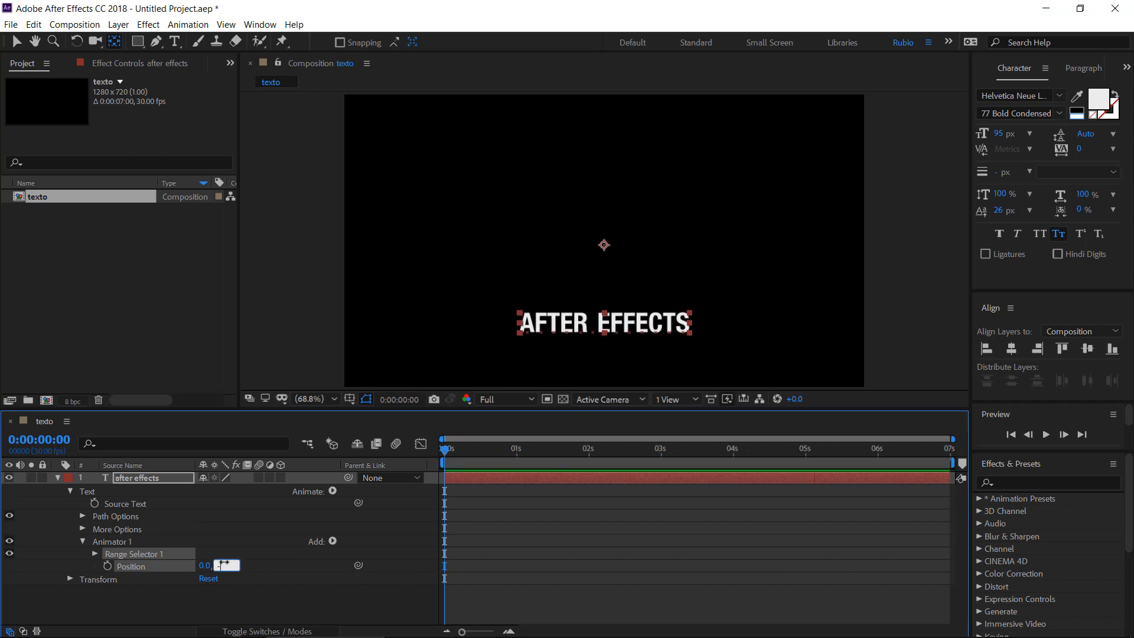
key("Return")
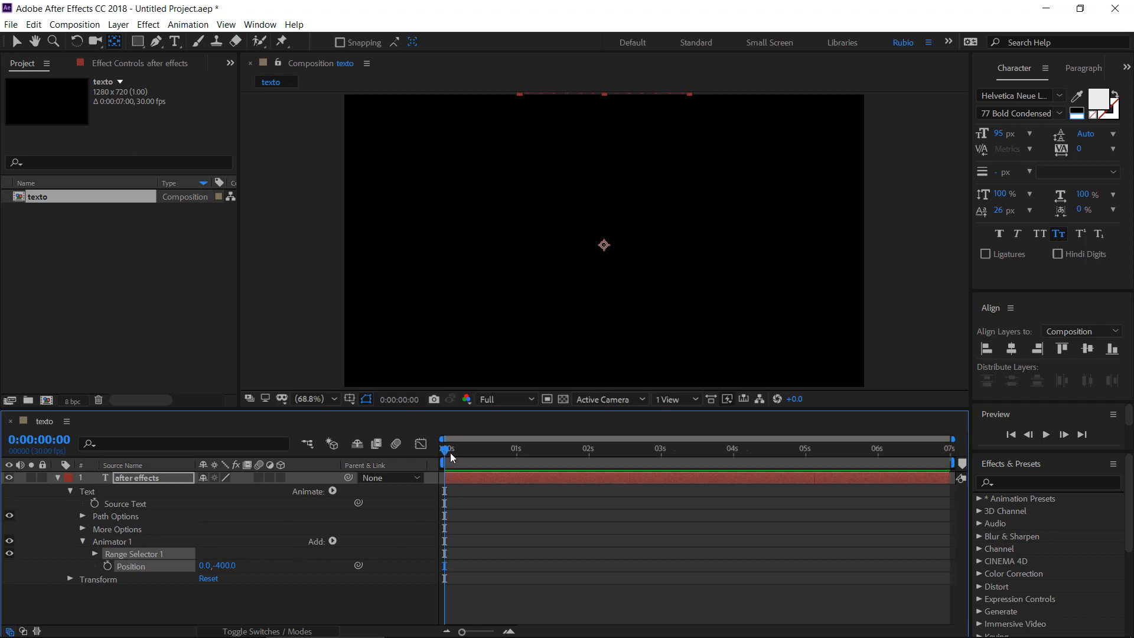
Expand the Position animator's Range Selector, test the letter drop with Start at 68%, and expand its Advanced settings
left_click_drag(451, 455, 402, 465)
left_click(83, 541)
left_click(83, 541)
left_click(95, 554)
left_click_drag(203, 566, 247, 560)
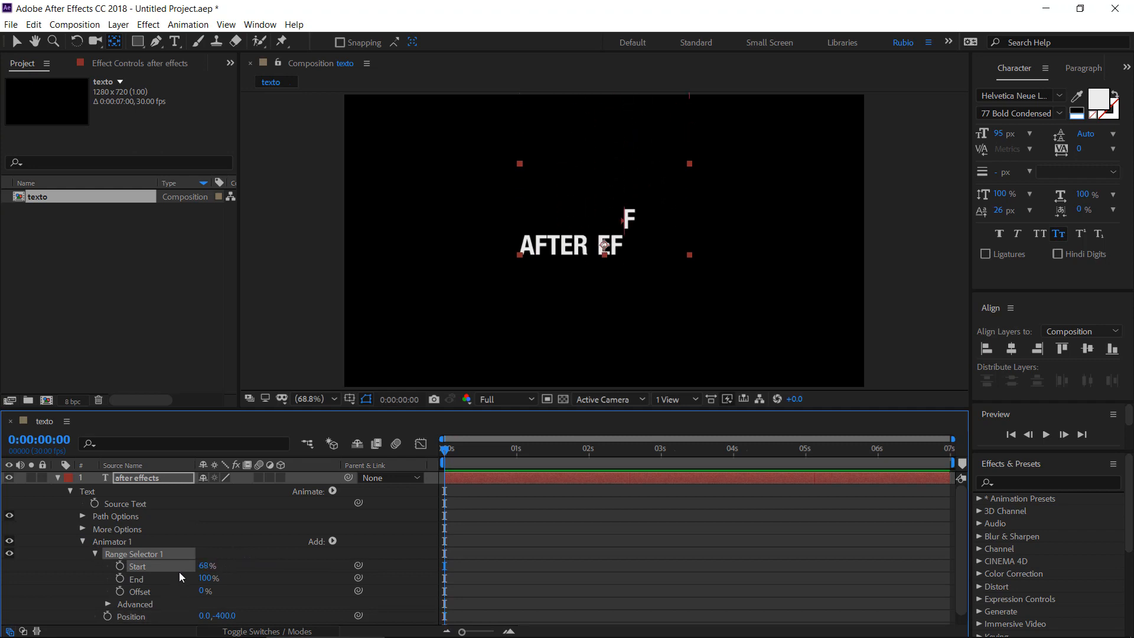
left_click(108, 603)
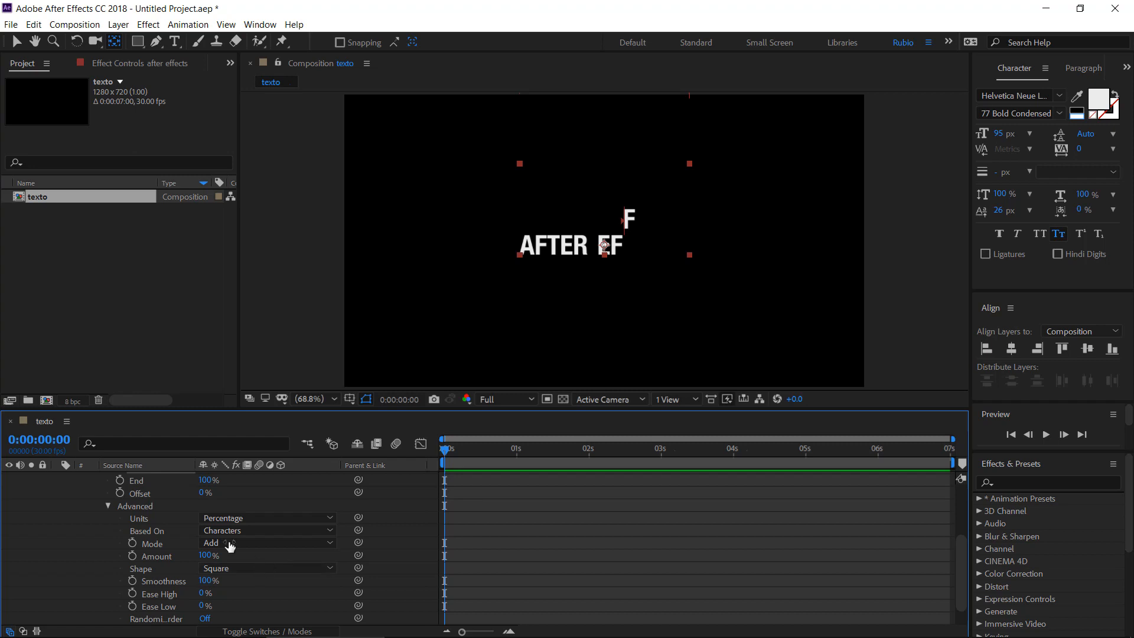
Try basing the Range Selector on Words and raise Start to 87% to test the word-by-word drop
left_click(247, 531)
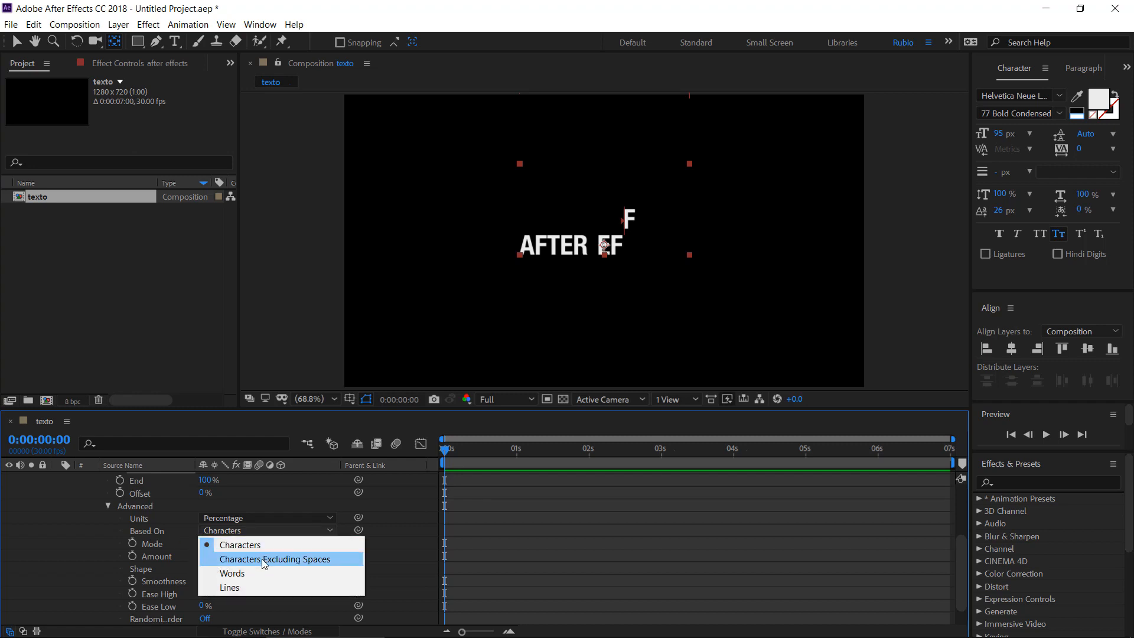
left_click(235, 574)
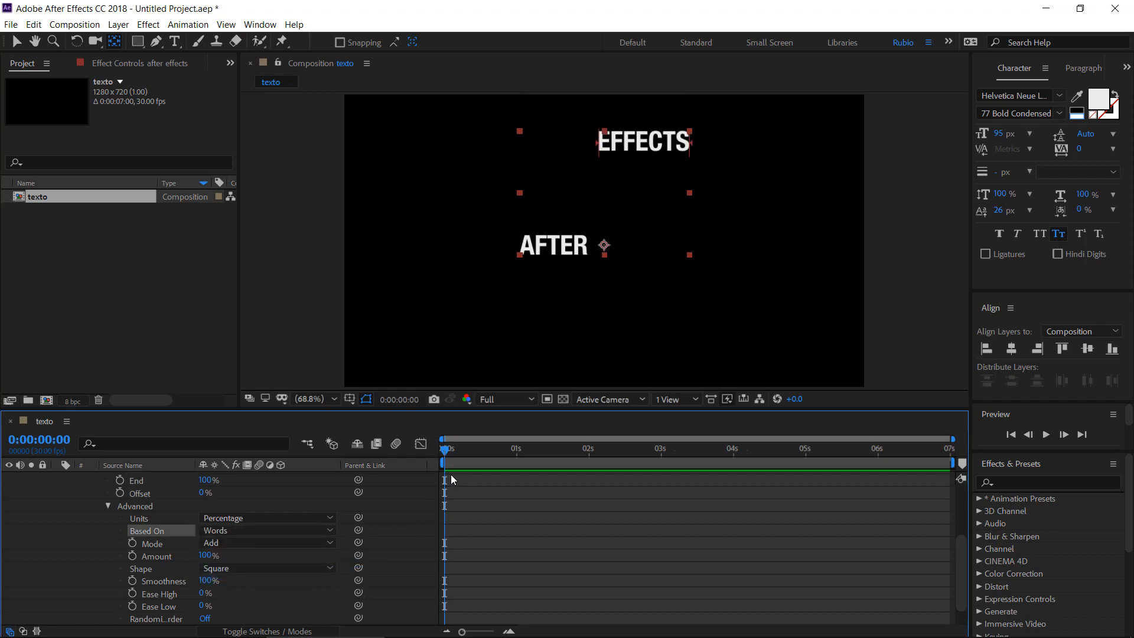
mouse_move(447, 456)
left_mouse_down()
mouse_move(480, 454)
mouse_move(445, 453)
mouse_move(462, 454)
left_mouse_up()
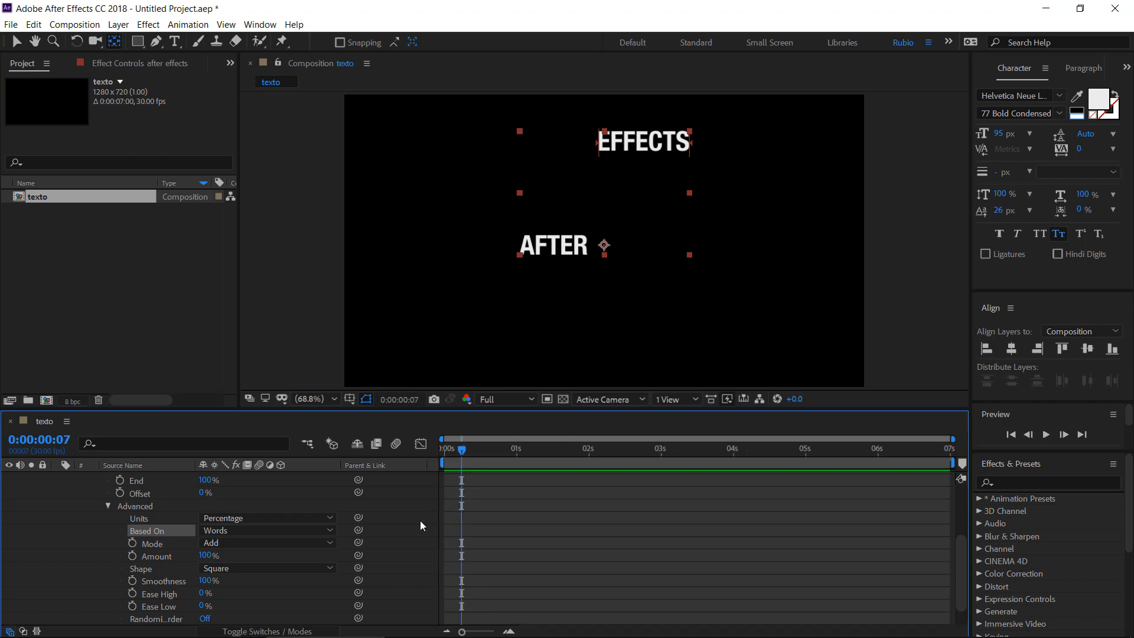
scroll(193, 530, "up", 3)
left_click_drag(204, 505, 255, 509)
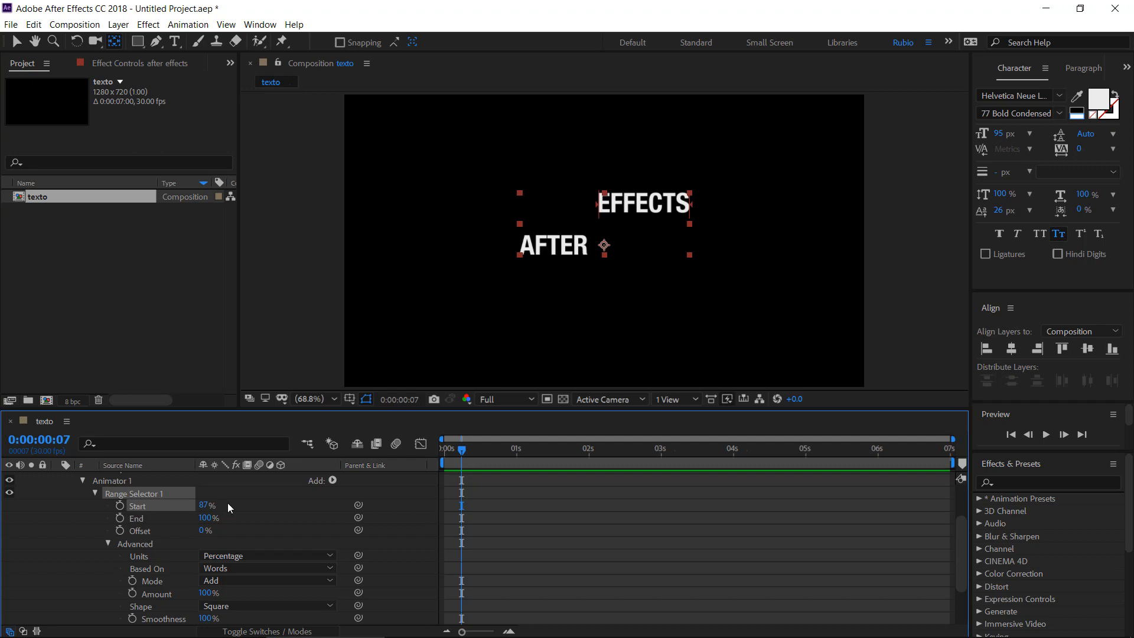
Return to the first frame and set the Range Selector's Based On option back to Characters
scroll(228, 558, "down", 3)
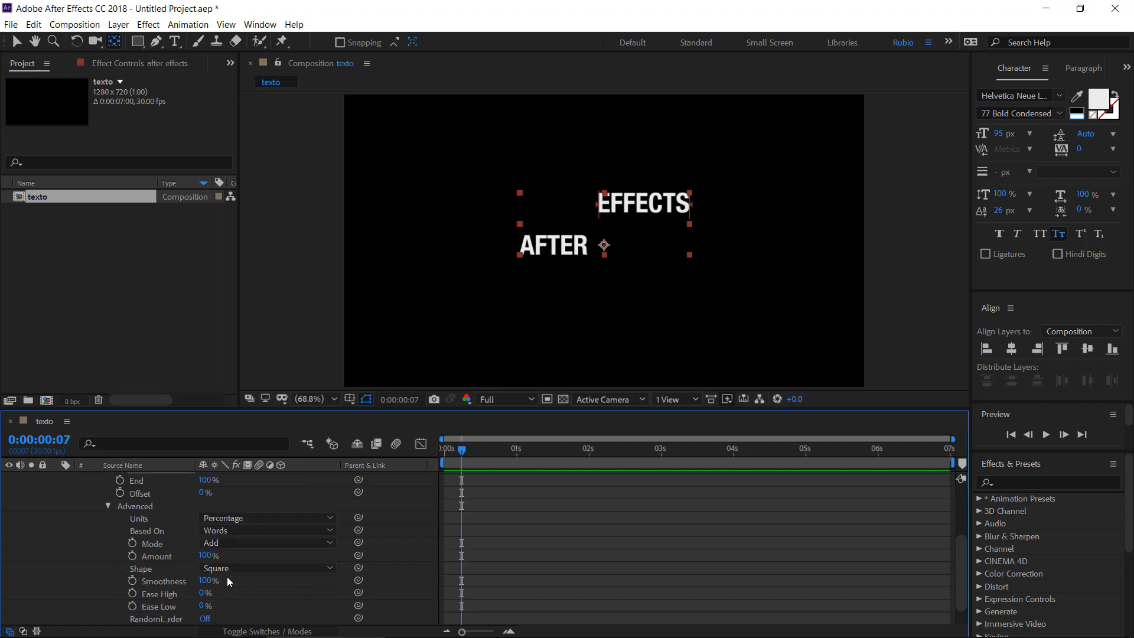
scroll(227, 576, "up", 3)
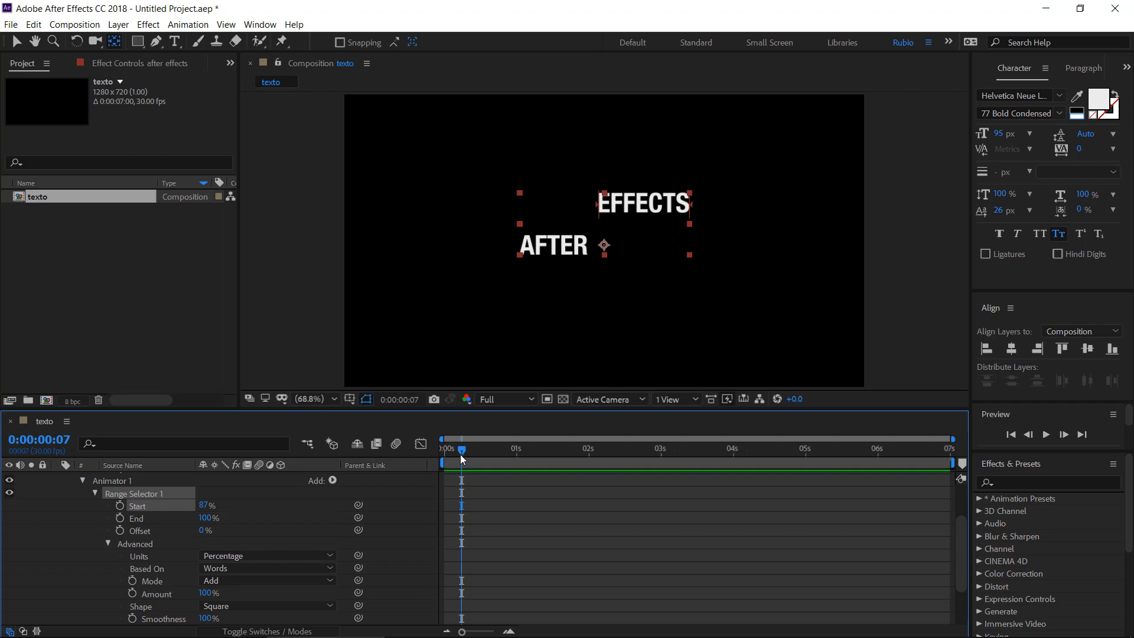
left_click_drag(461, 455, 423, 454)
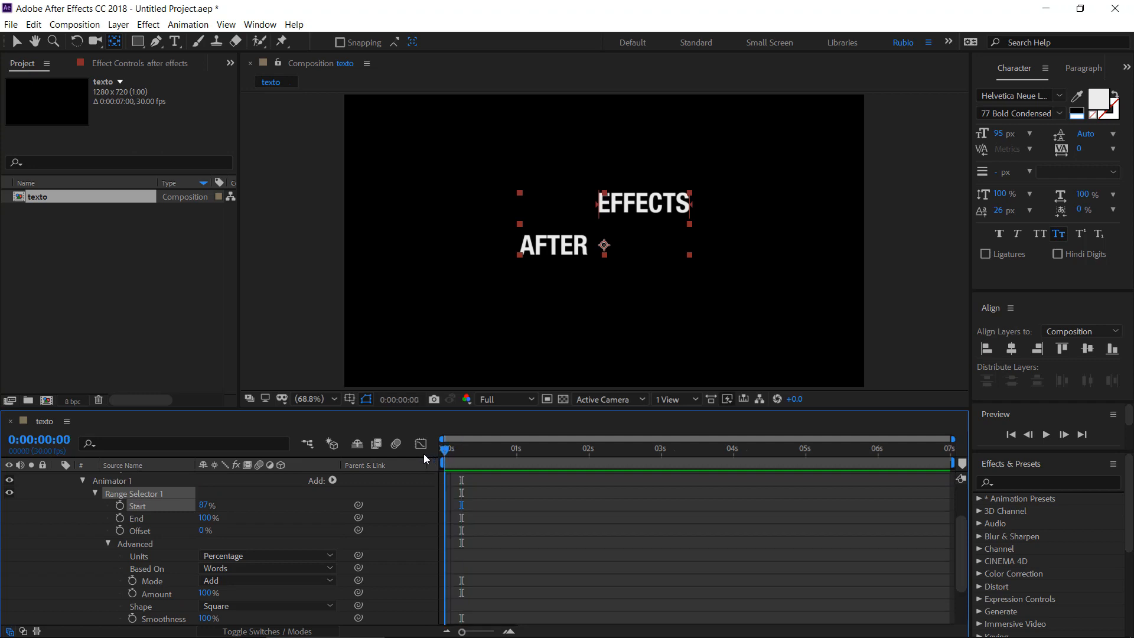
left_click(228, 568)
left_click(253, 580)
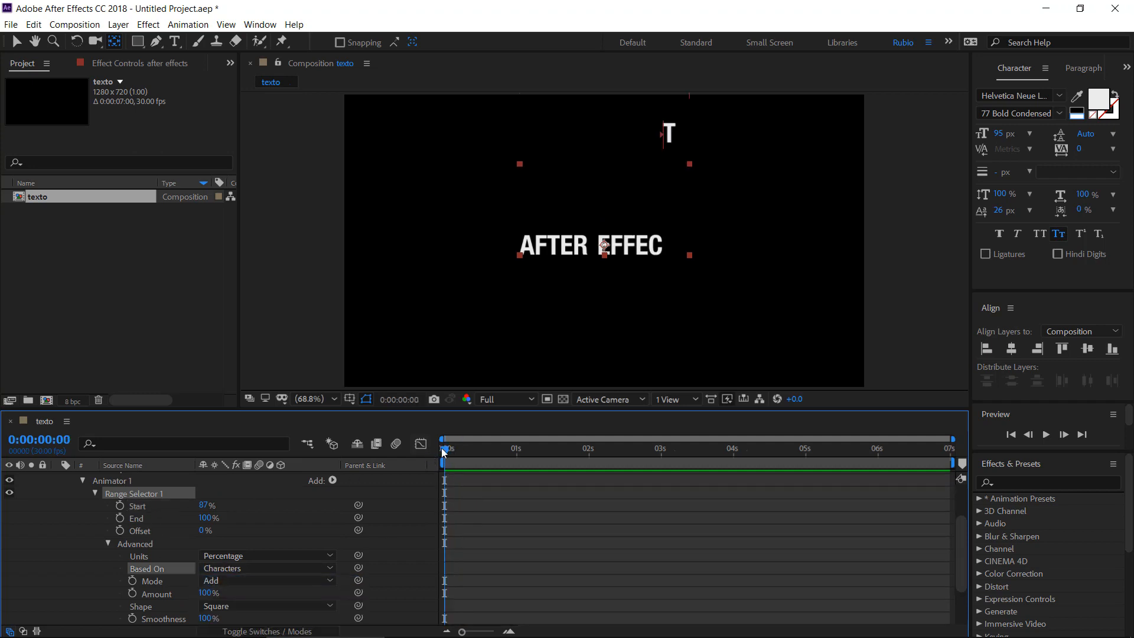
Keyframe the Range Selector's Start at 0% on the first frame and 100% a little past half a second
mouse_move(444, 452)
left_mouse_down()
mouse_move(459, 447)
mouse_move(434, 455)
left_mouse_up()
left_click_drag(206, 506, 112, 506)
left_click(203, 505)
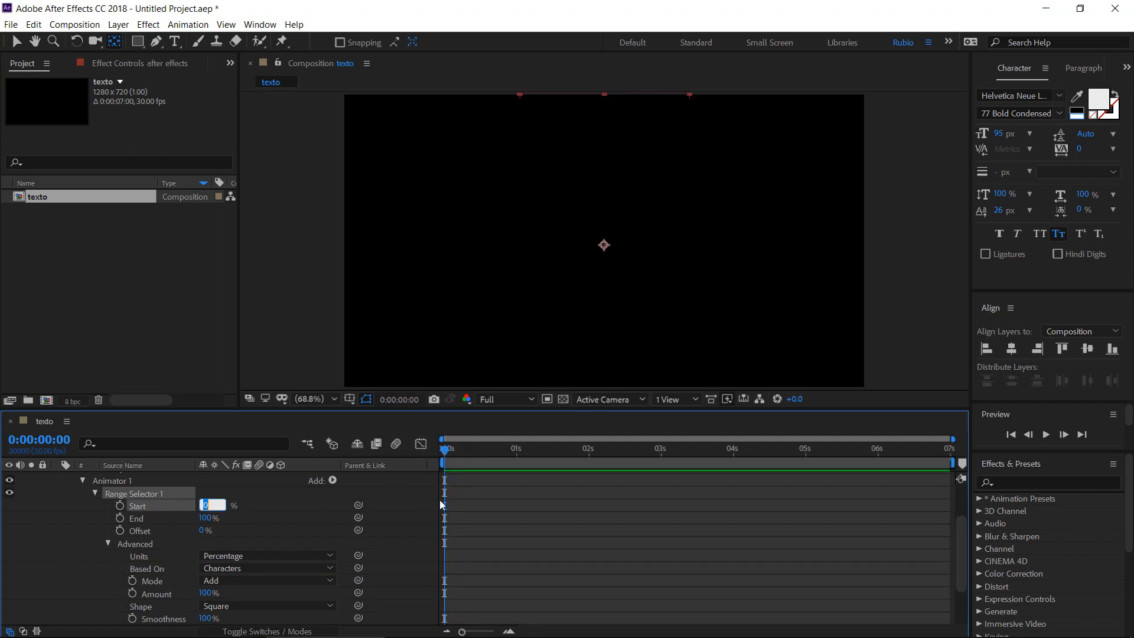
key("Return")
left_click(120, 506)
left_click_drag(461, 450, 488, 450)
left_click_drag(200, 507, 260, 507)
Preview the letter drop from the first frame and move the ending Start keyframe to about 1 second
key("Home")
key("space")
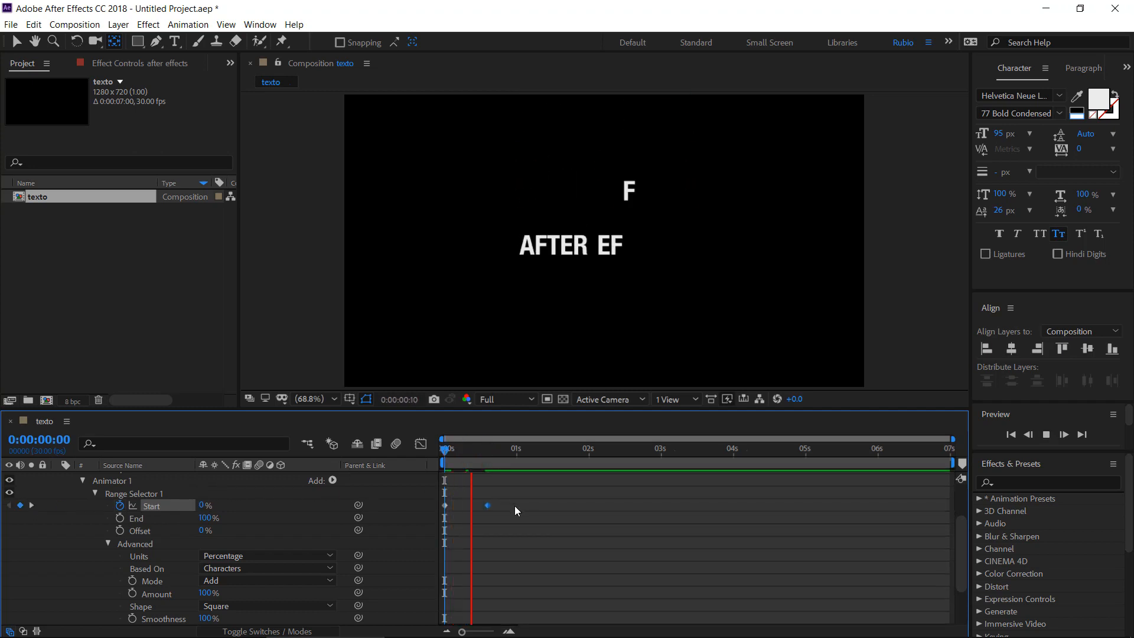
key("space")
left_click_drag(490, 504, 515, 505)
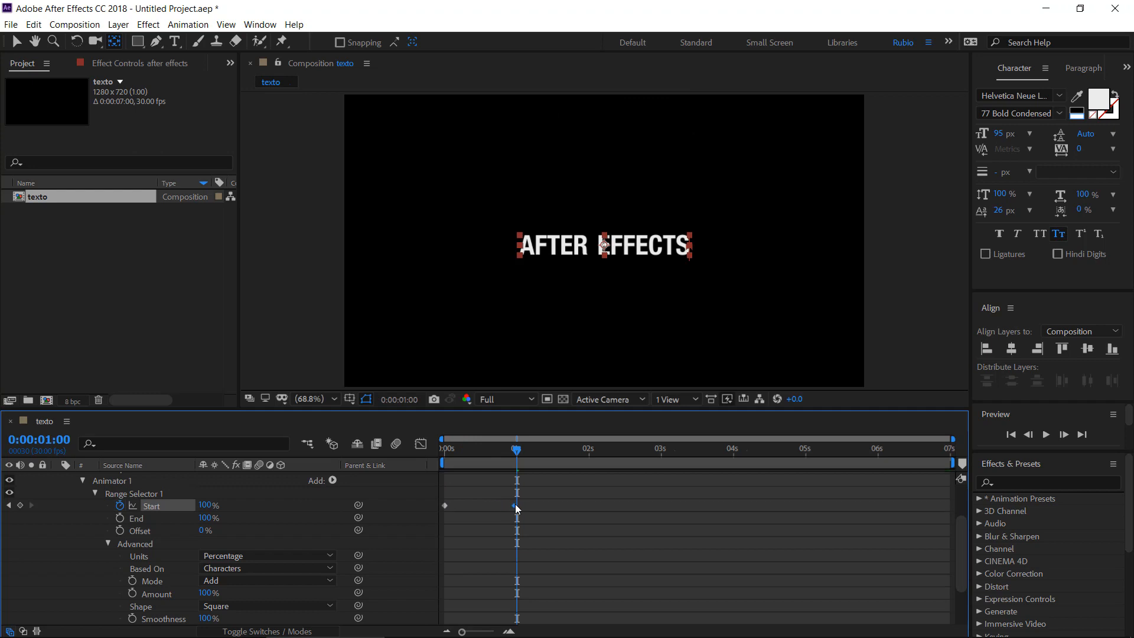
Set the Range Selector's Ease High and Ease Low to 75% and preview the letter drop
scroll(177, 590, "down", 2)
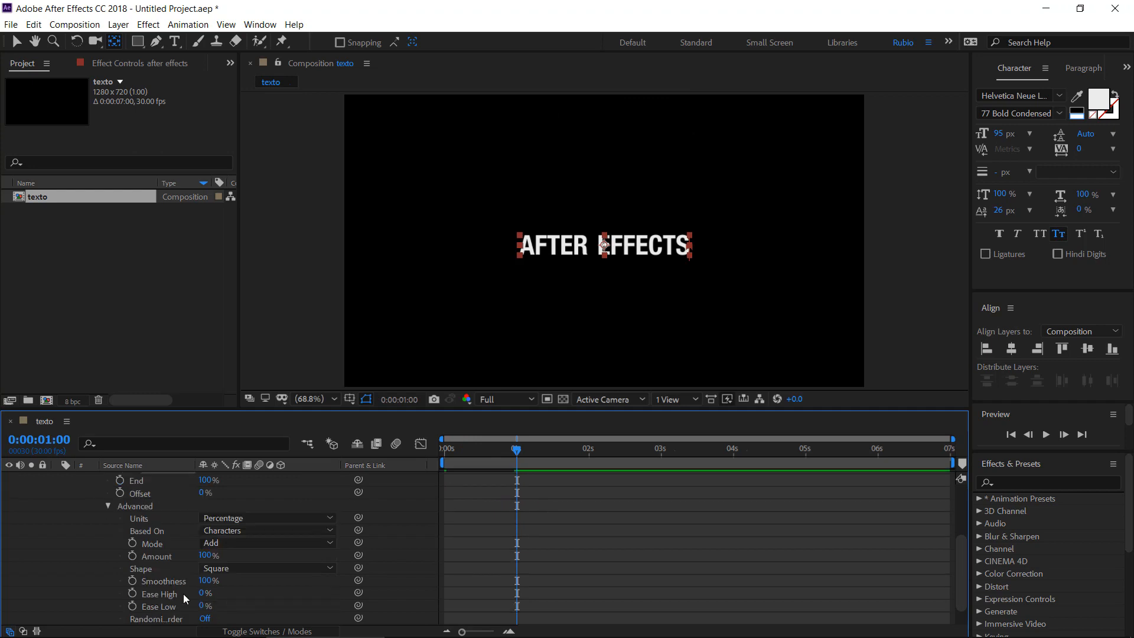
left_click(202, 593)
type("75")
key("Return")
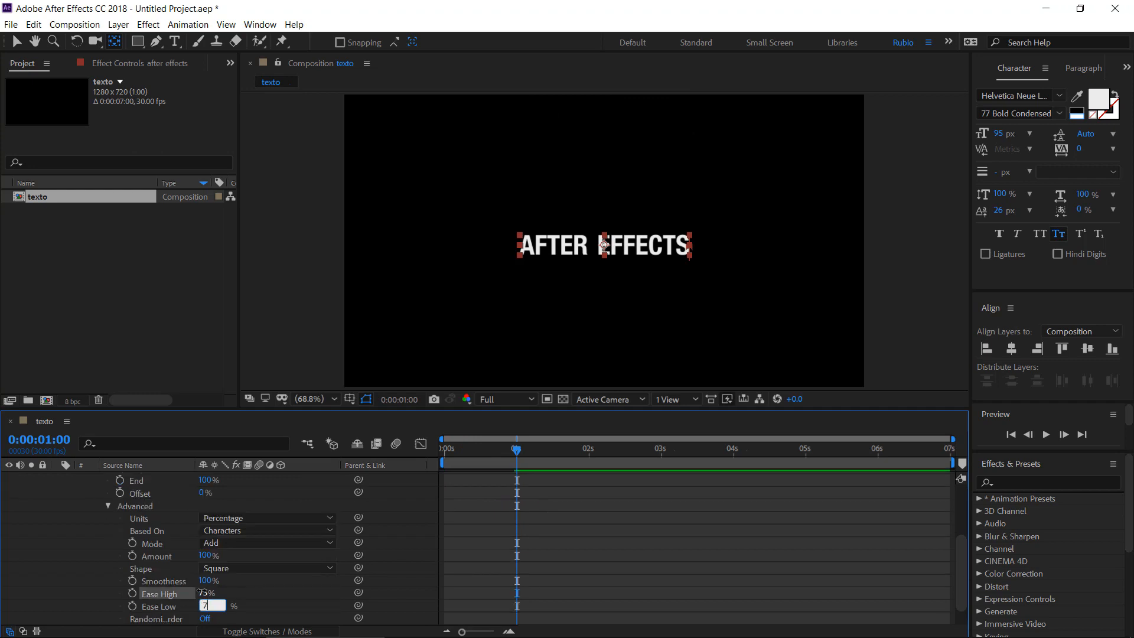
scroll(489, 535, "up", 5)
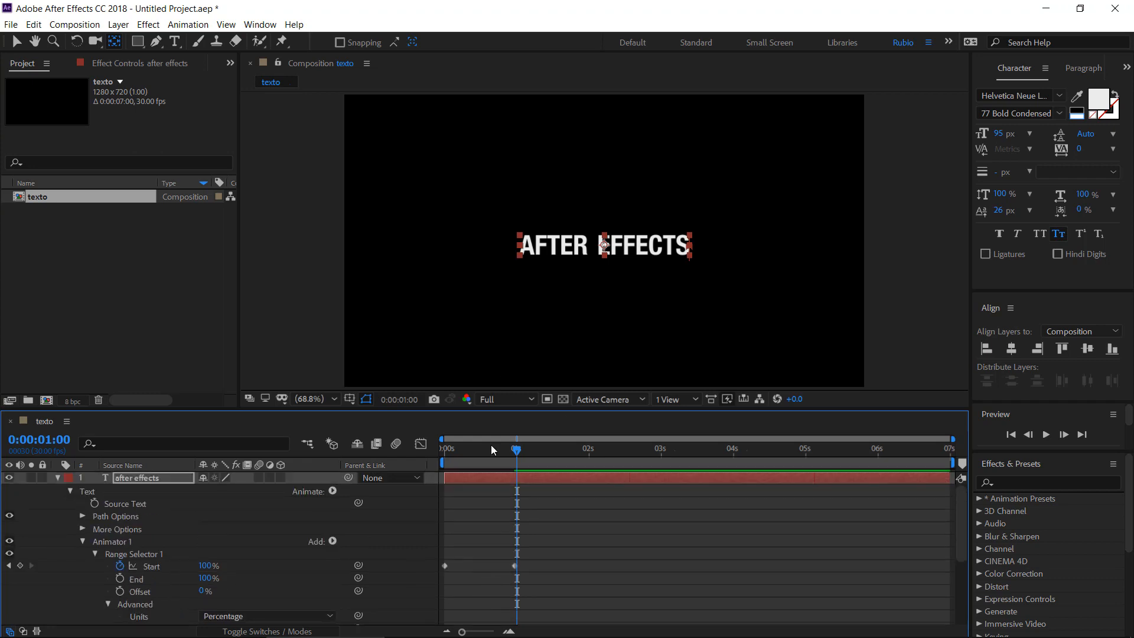
key("space")
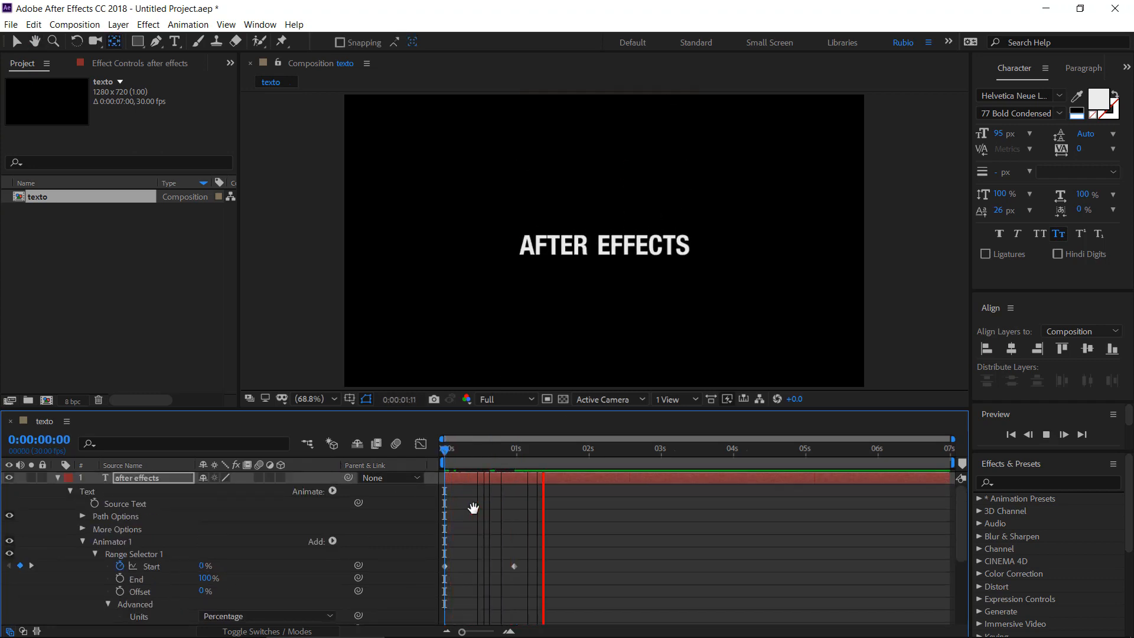
key("space")
Nudge the ending Start keyframe slightly past 1 second and preview the drop with motion blur enabled for the text layer
left_click_drag(517, 566, 522, 566)
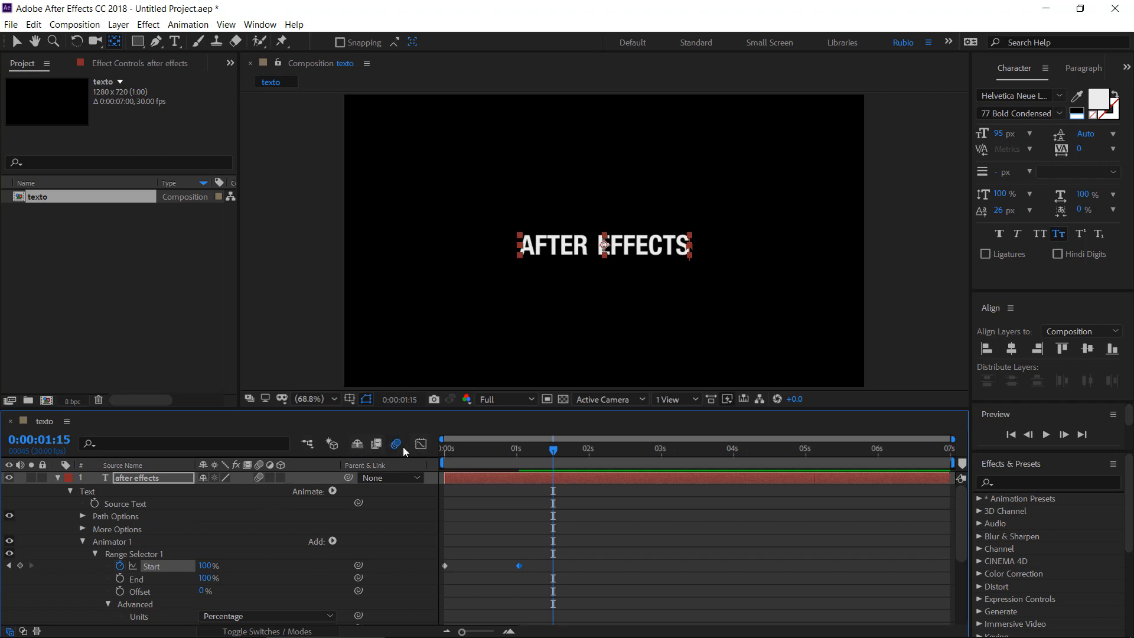
left_click_drag(469, 450, 357, 451)
key("space")
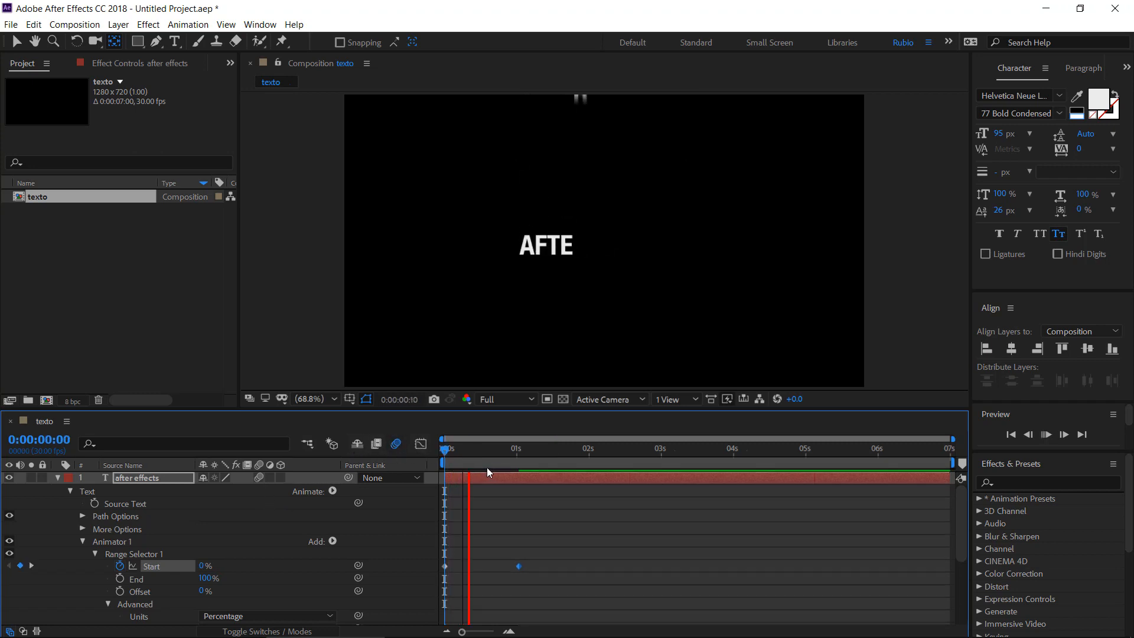
key("space")
left_click_drag(487, 466, 560, 508)
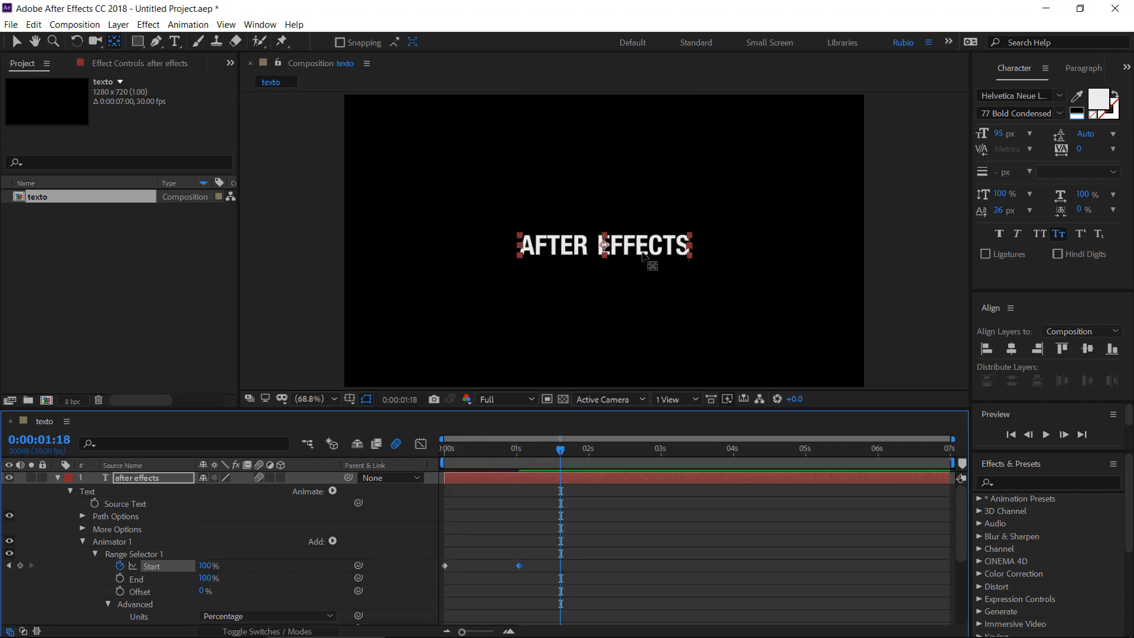
left_click(332, 491)
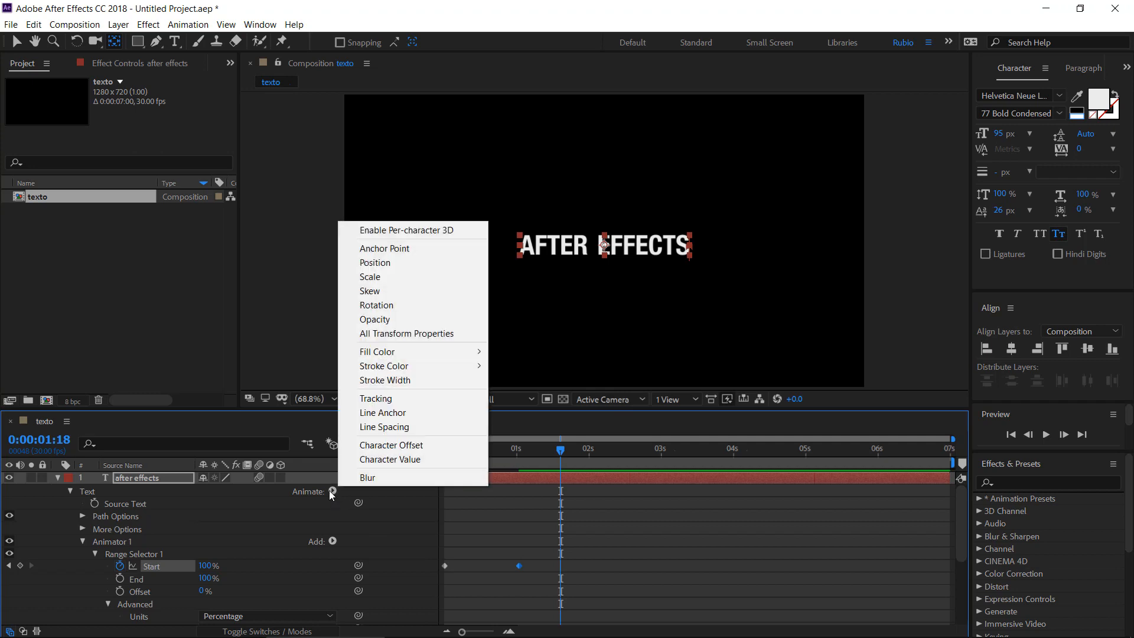
left_click(321, 490)
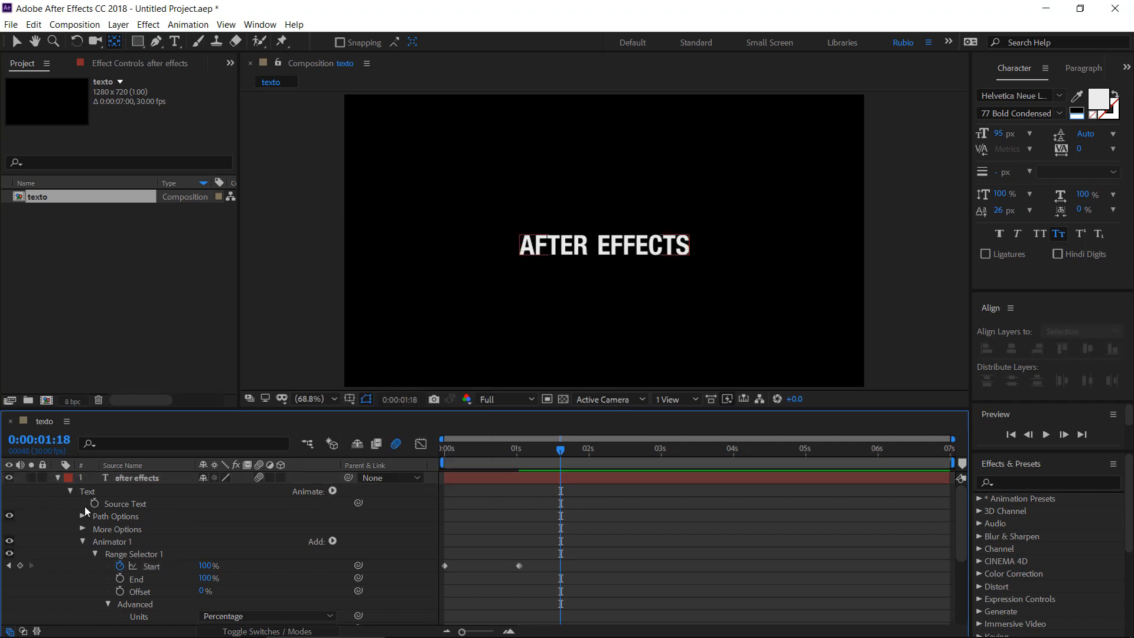
left_click(114, 541)
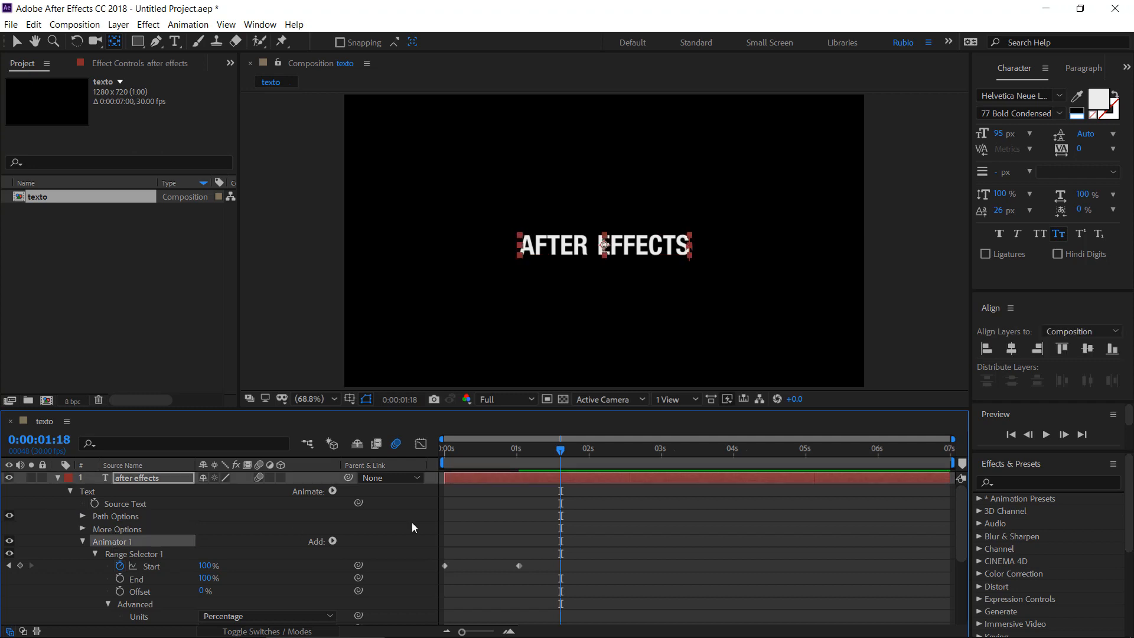
mouse_move(550, 454)
left_mouse_down()
mouse_move(434, 448)
mouse_move(540, 454)
left_mouse_up()
key("space")
key("space")
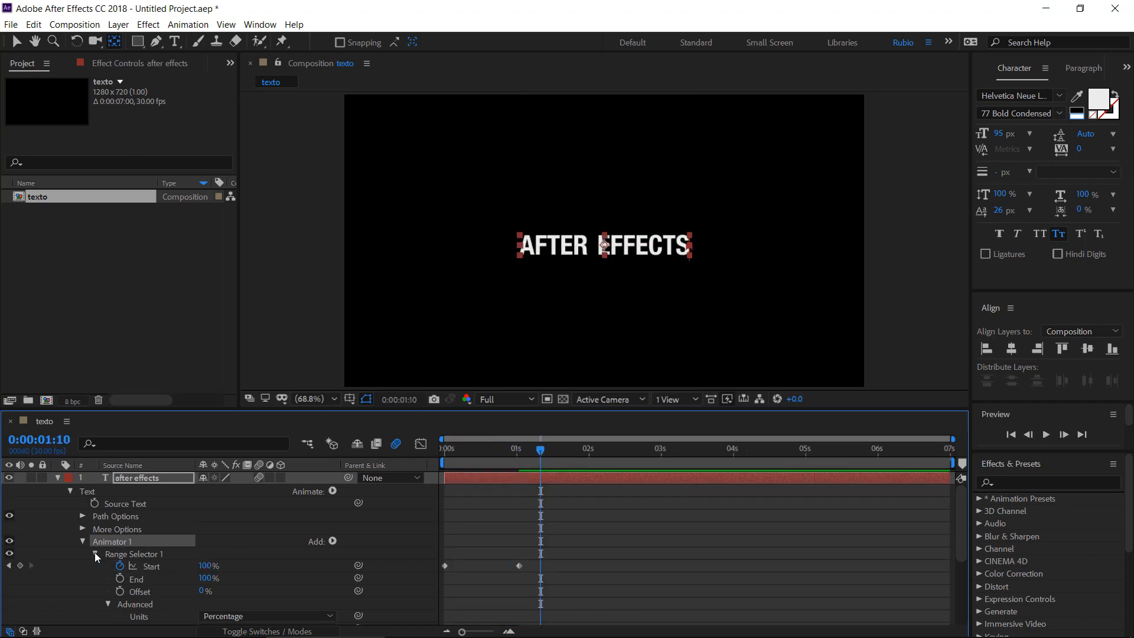
Delete the Position property from Animator 1 of the text layer
left_click(95, 554)
left_click(133, 565)
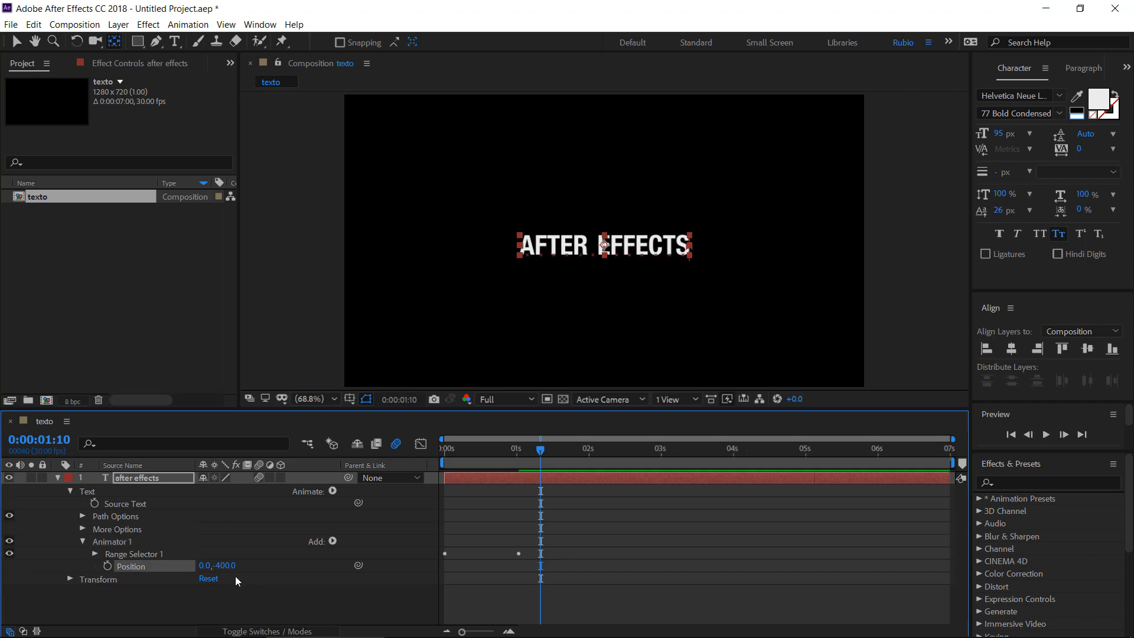
key("Delete")
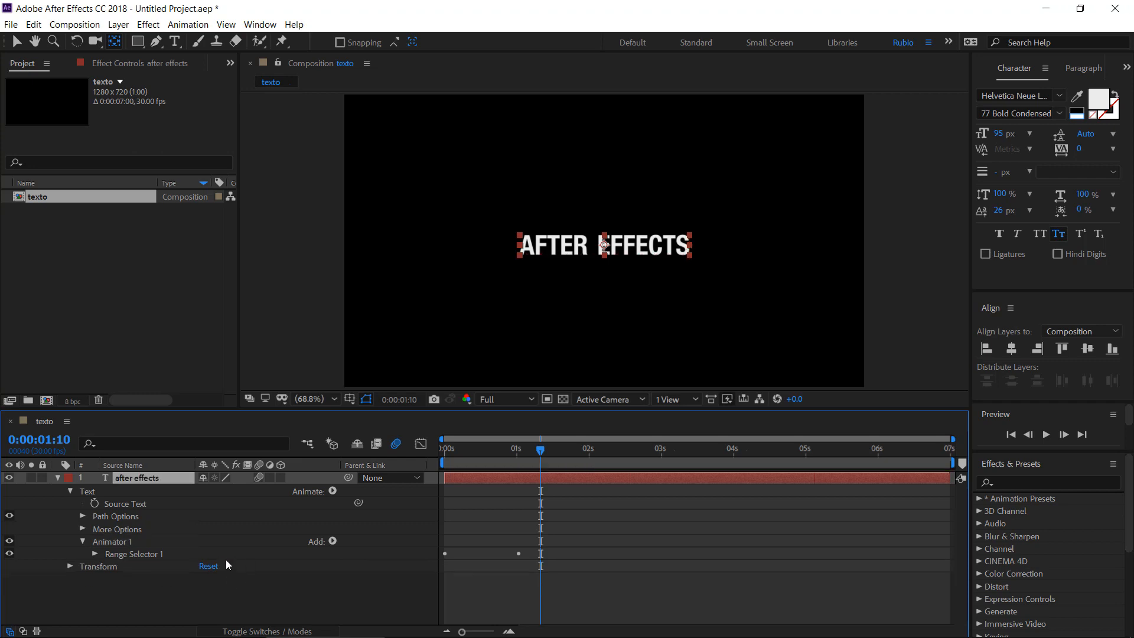
Review the Range Selector 1 settings, then collapse its Advanced group and the selector itself
left_click(138, 555)
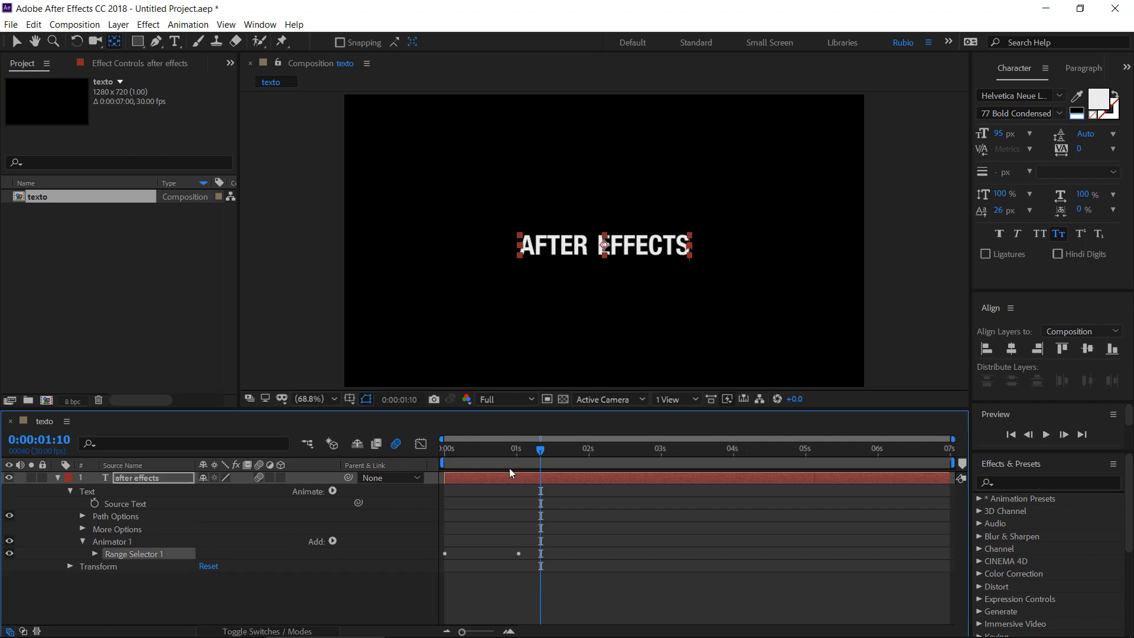
left_click_drag(514, 452, 527, 481)
left_click(96, 553)
scroll(93, 555, "down", 3)
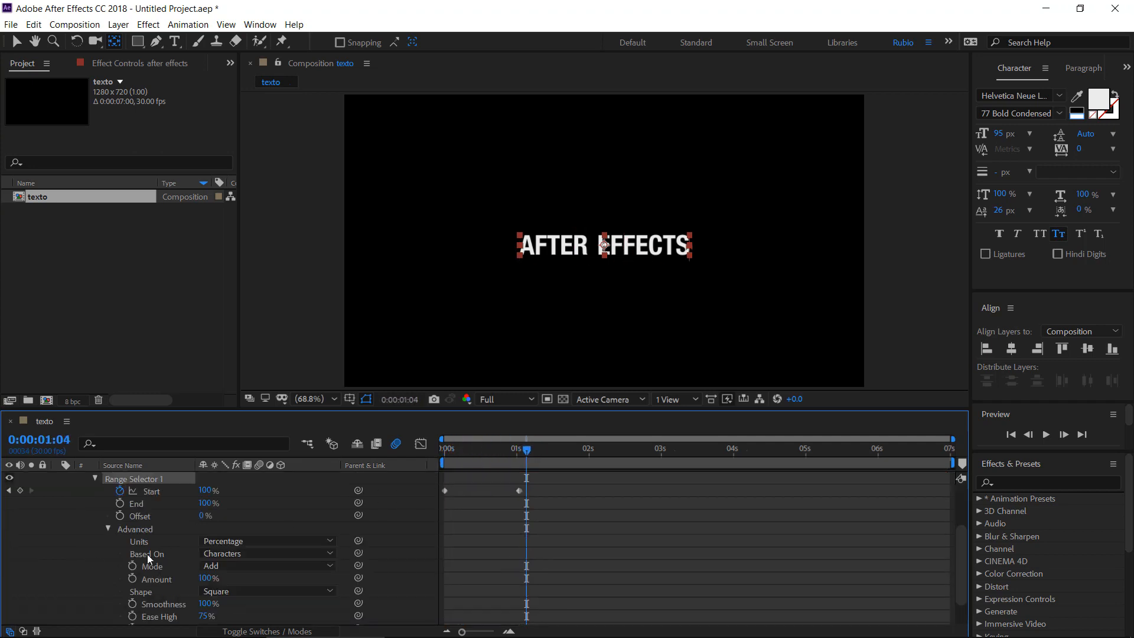
left_click(108, 528)
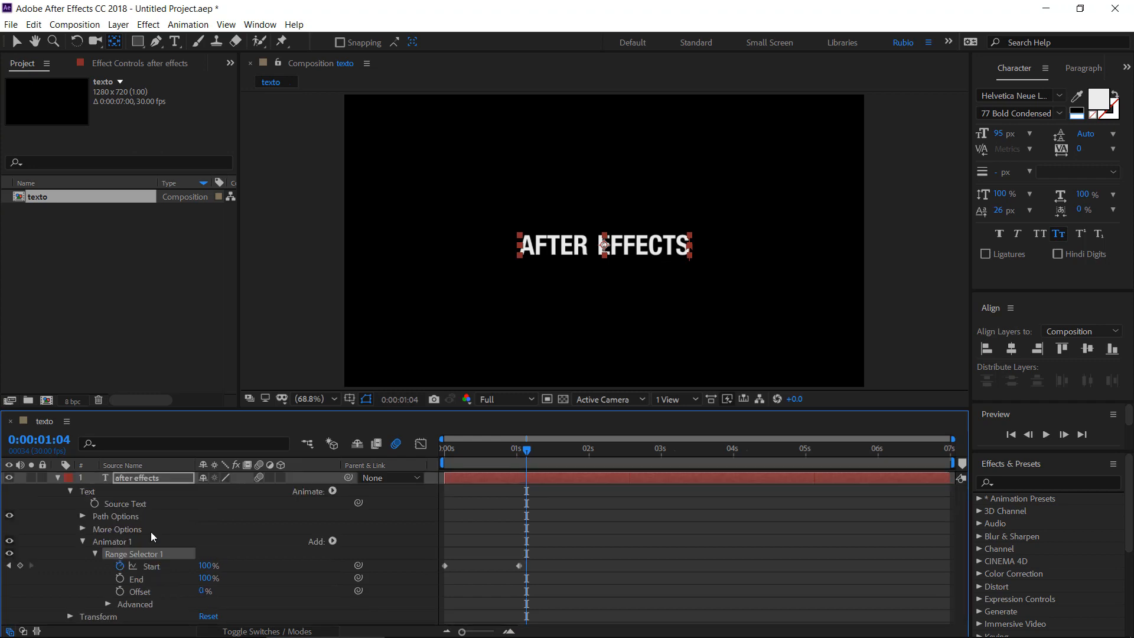
left_click(94, 553)
Add a Rotation property to Animator 1 and return to the first frame
left_click(115, 542)
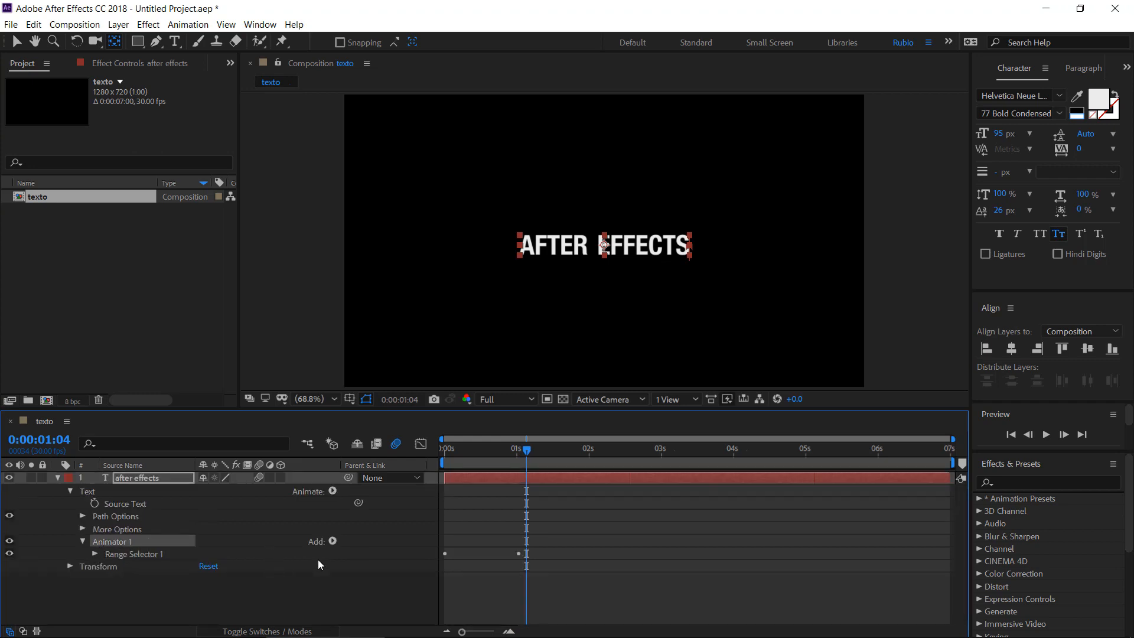
left_click(333, 542)
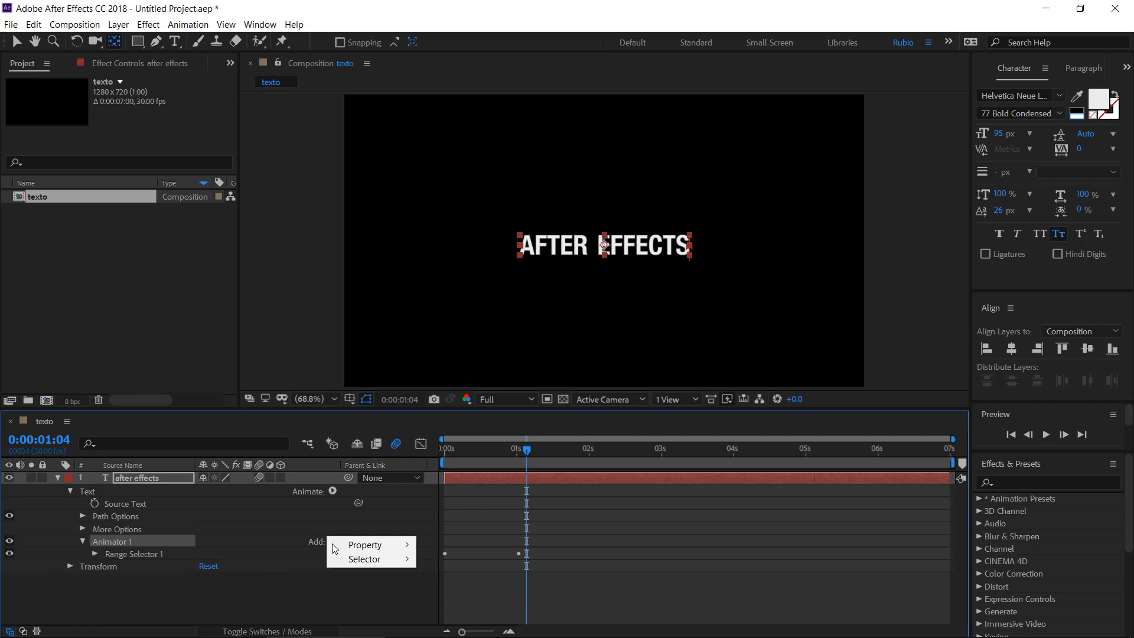
mouse_move(381, 561)
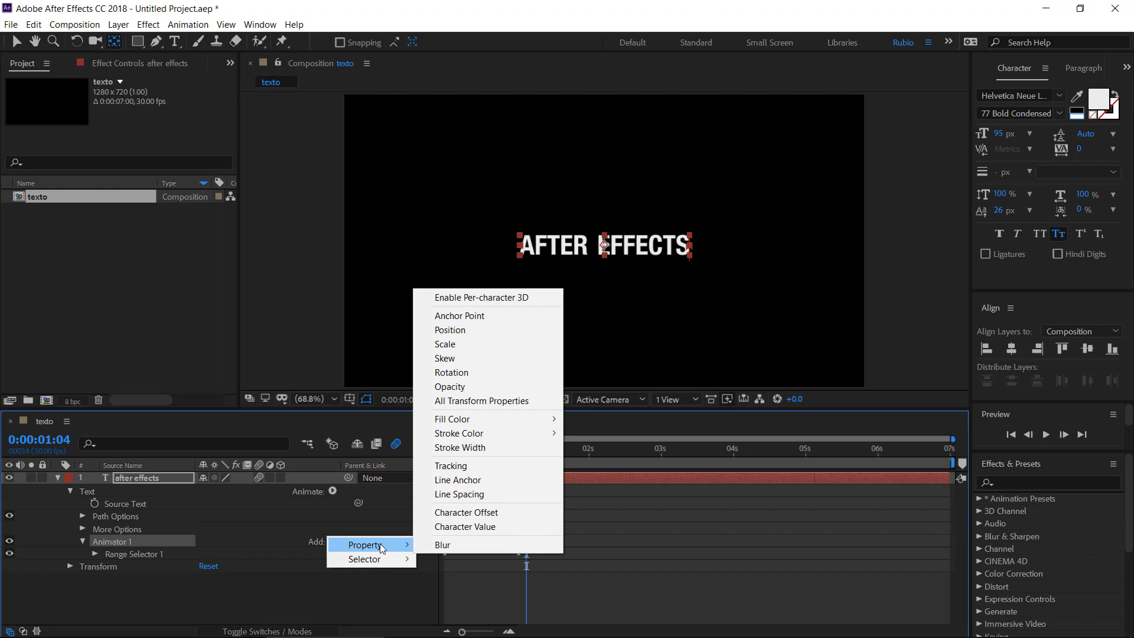
left_click(483, 379)
left_click_drag(524, 449, 426, 450)
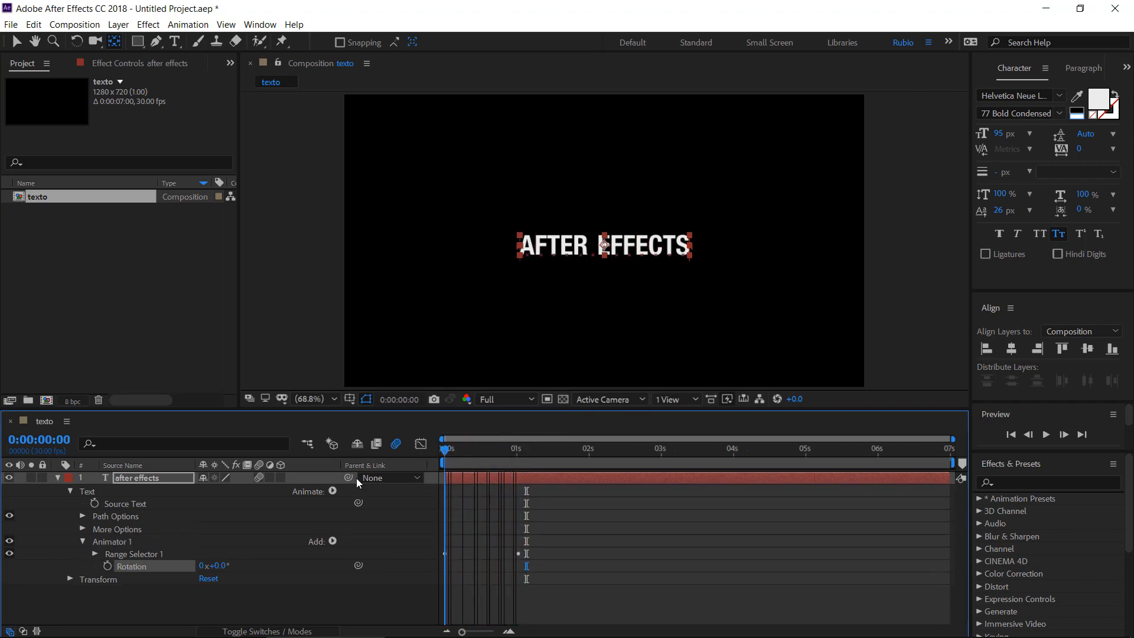
Set Animator 1's Rotation to one full revolution (1x+0.0°)
left_click(220, 566)
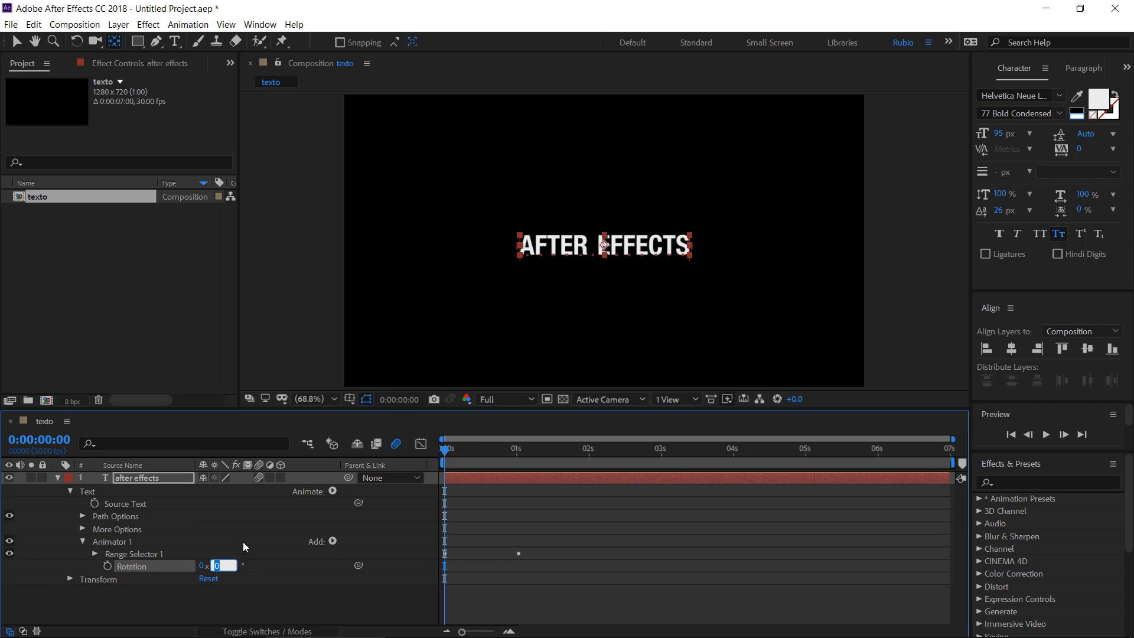
left_click(202, 565)
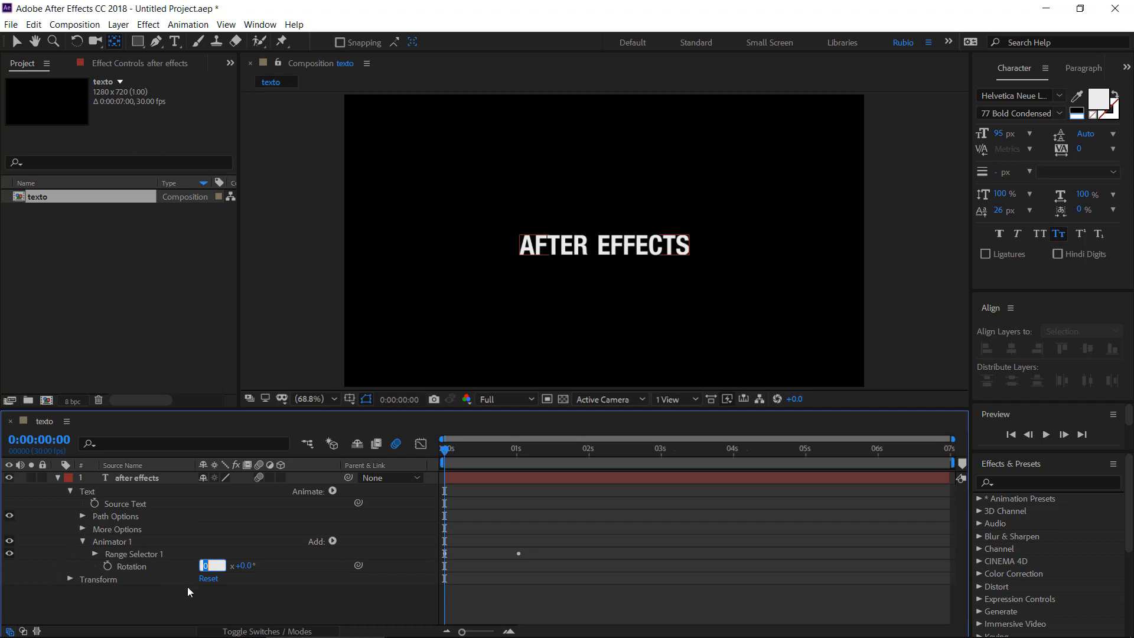
key("Return")
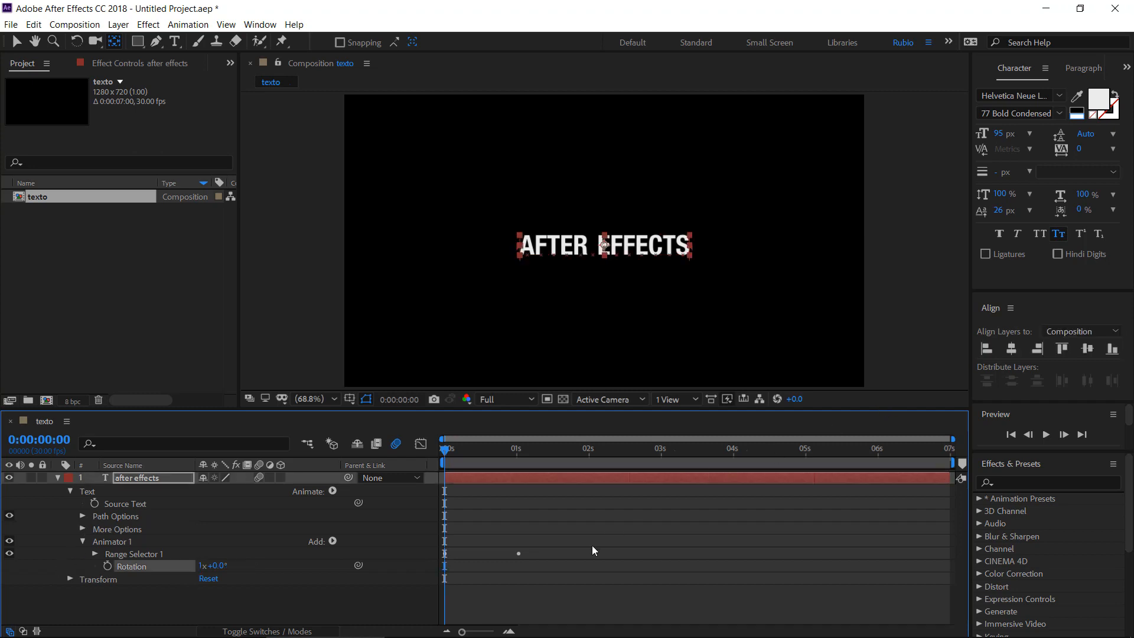
Preview the letter rotation from the first frame and switch off motion blur for the layer and the composition
left_click(592, 546)
left_click_drag(449, 452, 384, 460)
left_click(356, 444)
left_click(259, 477)
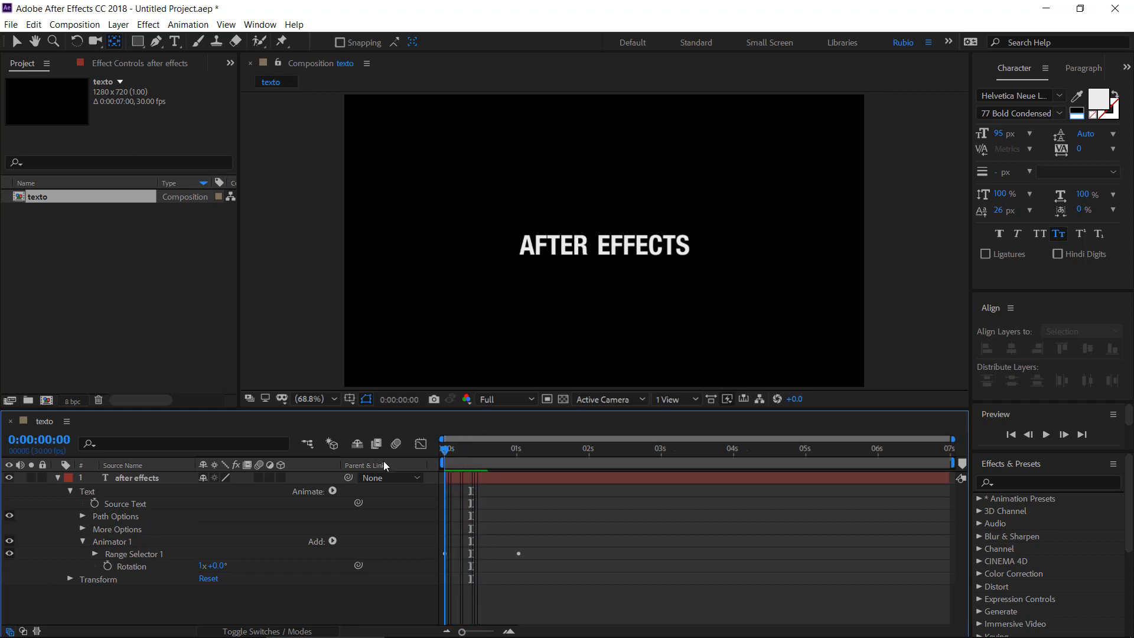
Set Animator 1's Rotation to 180° and preview the letters turning from the first frame
left_click(216, 565)
type("180")
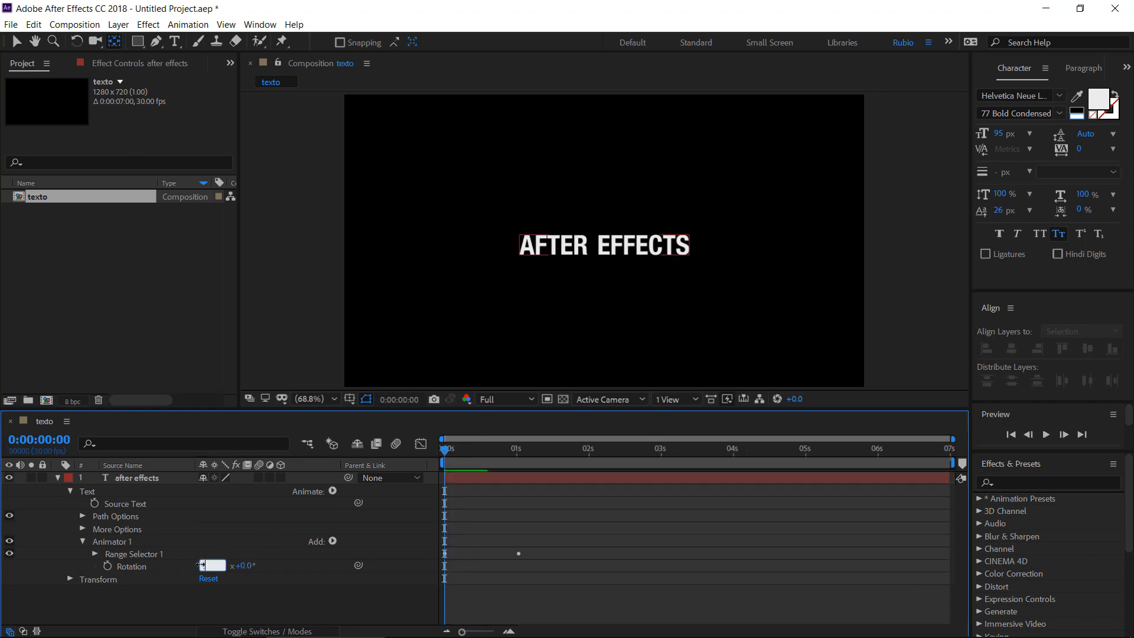
key("Return")
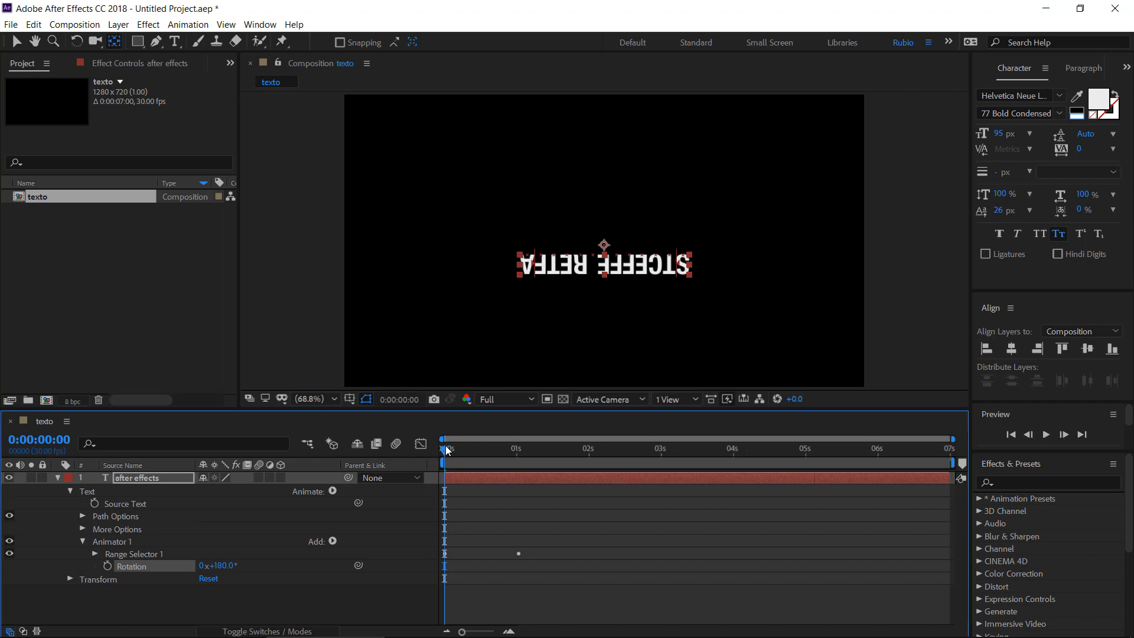
left_click_drag(447, 450, 398, 457)
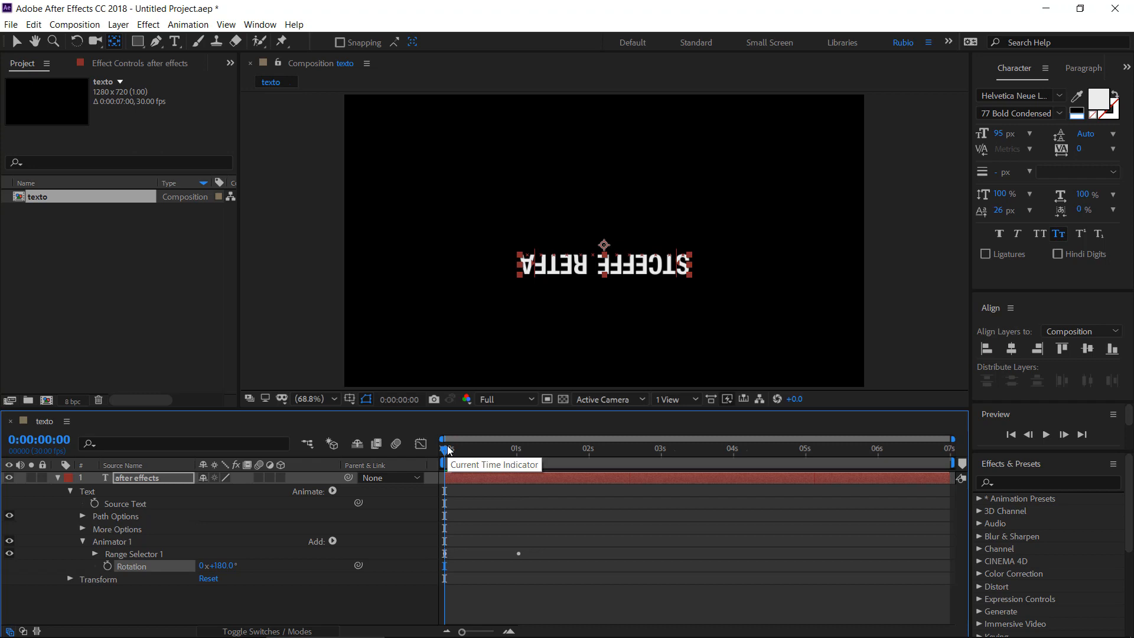
left_click_drag(449, 451, 398, 455)
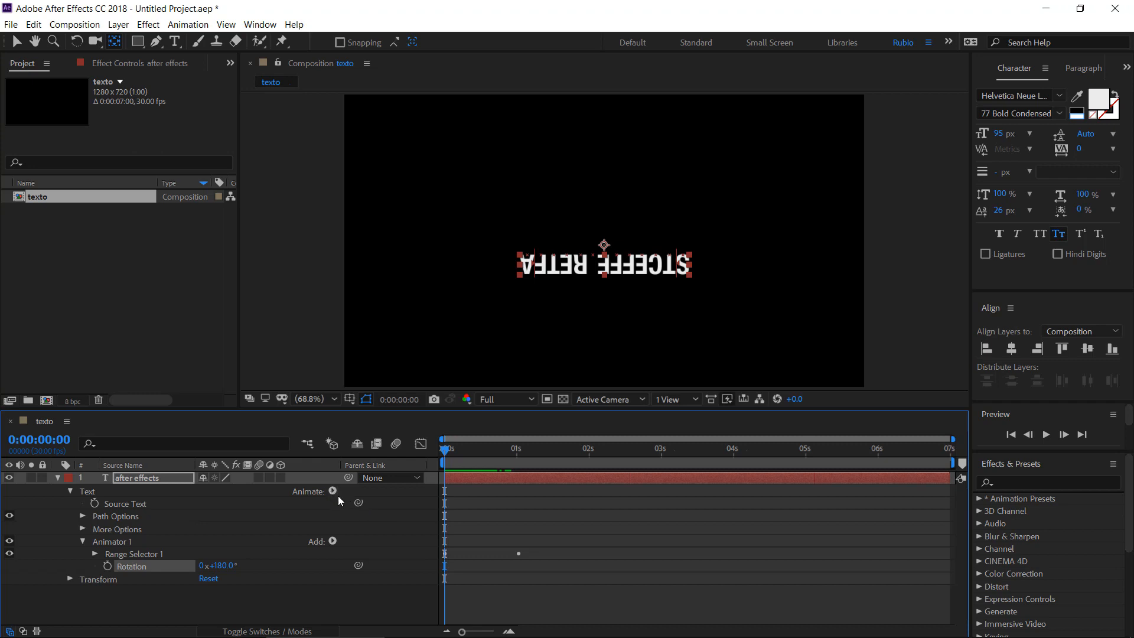
Add a Position property to Animator 1, set it to 0, 332, and preview the letters rising into place
left_click(333, 541)
mouse_move(366, 545)
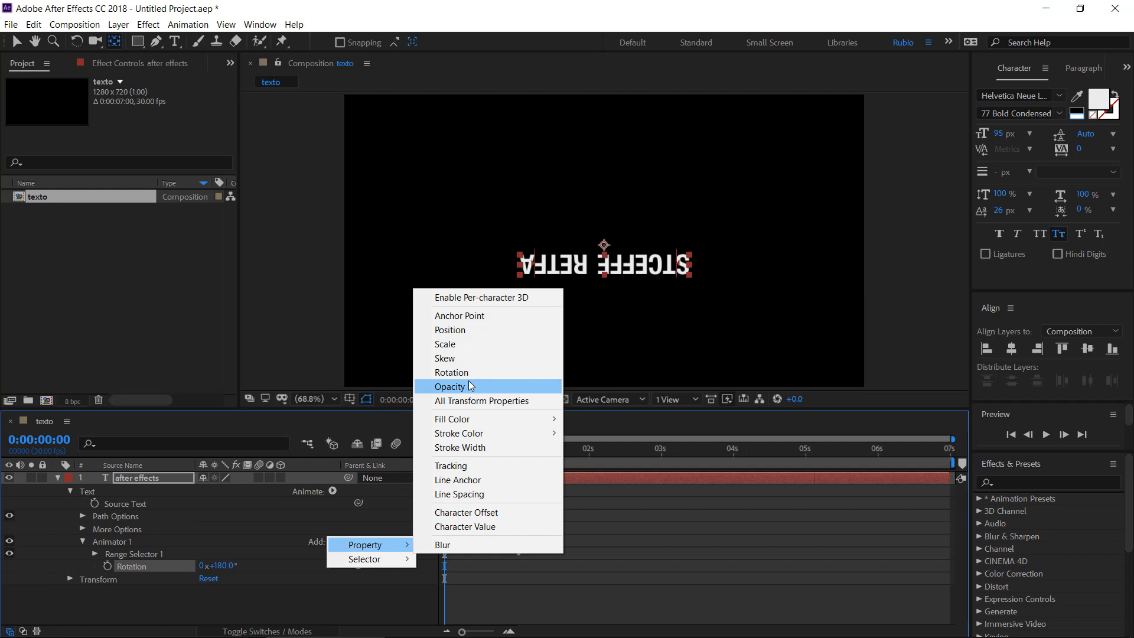
left_click(467, 330)
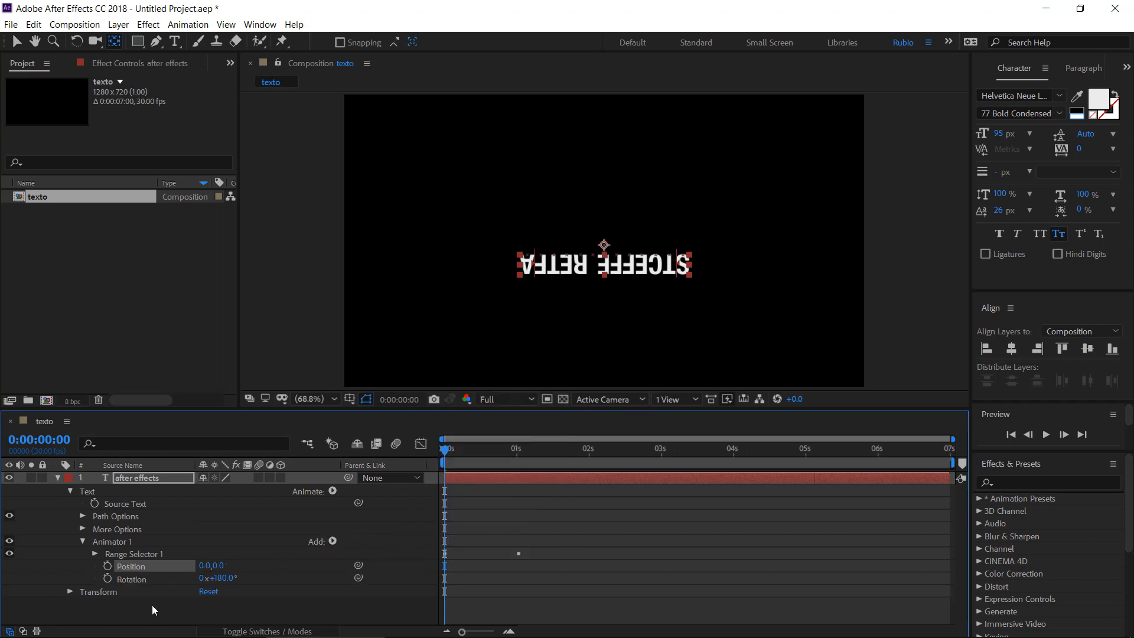
left_click_drag(217, 565, 468, 560)
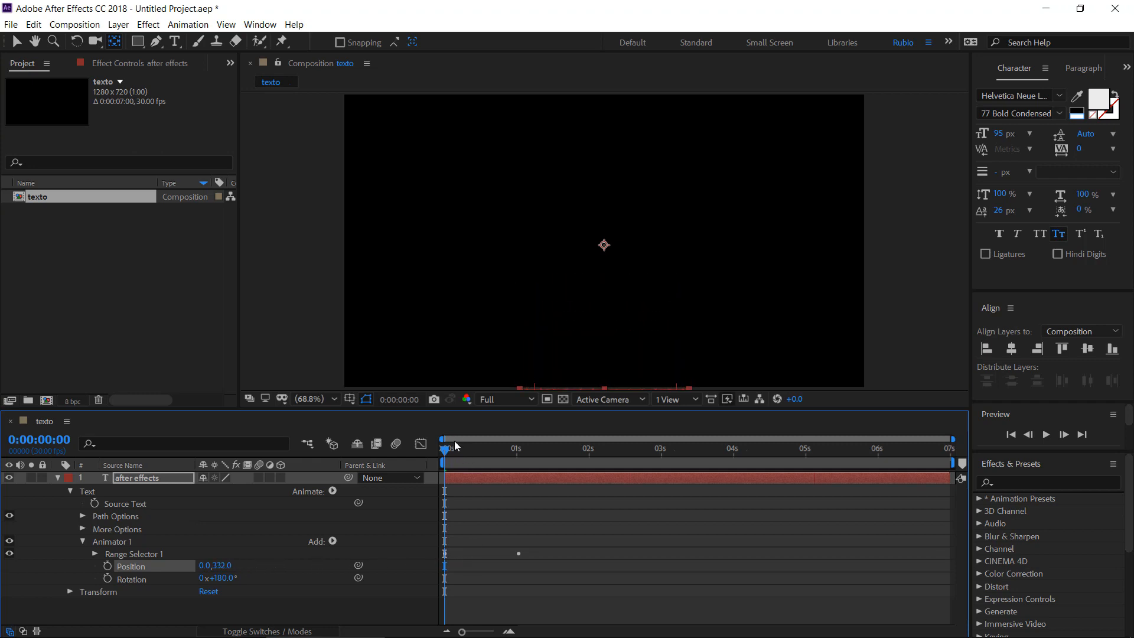
left_click_drag(445, 449, 496, 464)
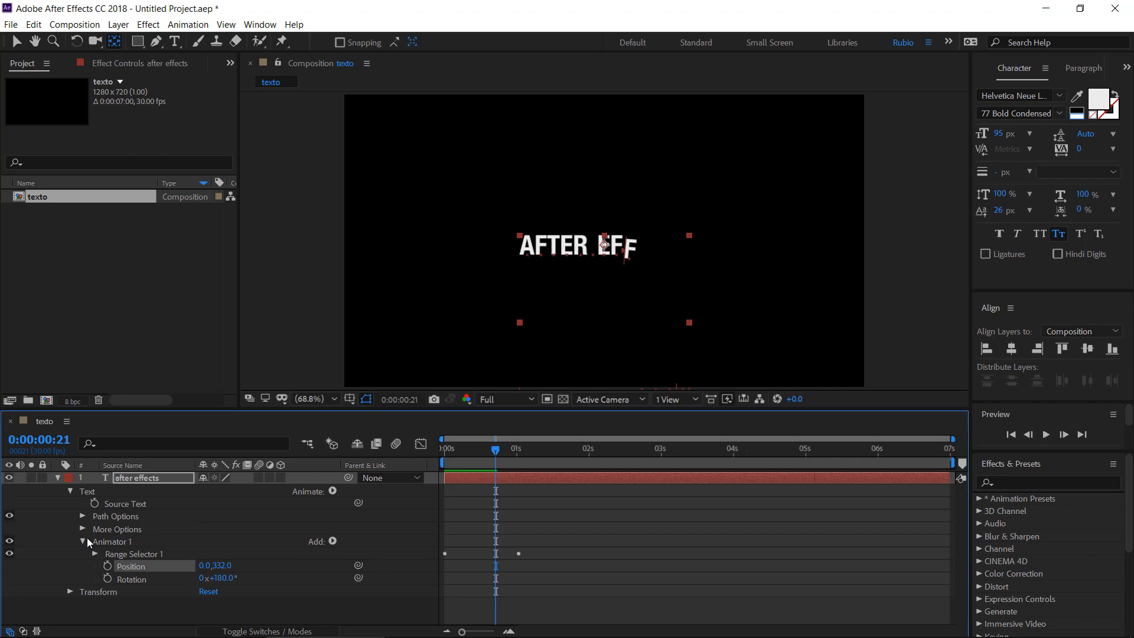
left_click(95, 554)
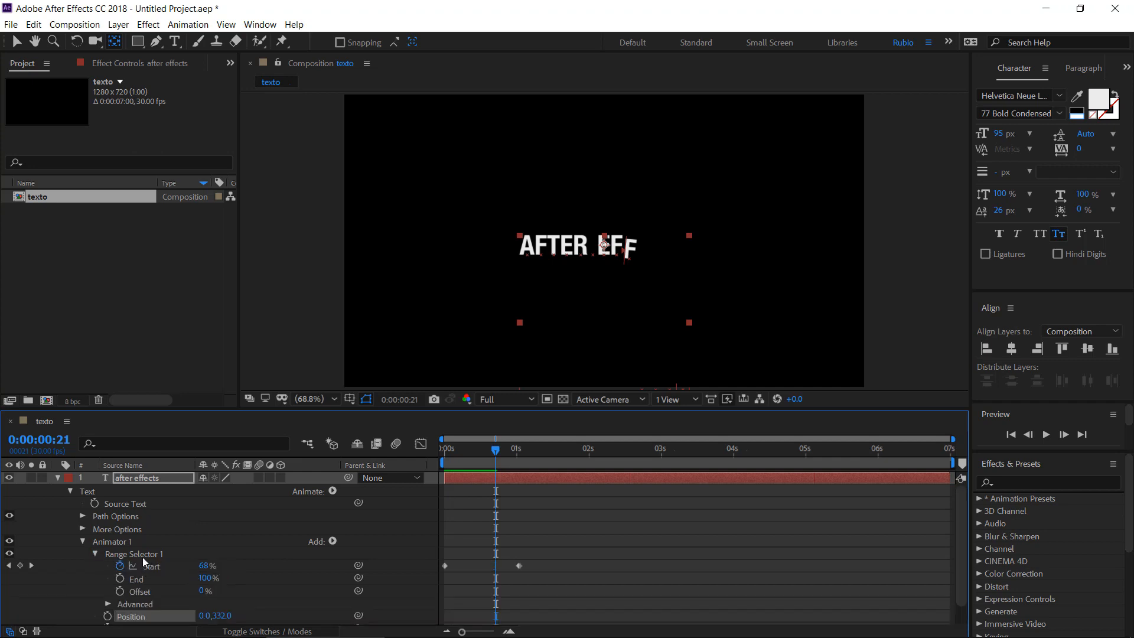
mouse_move(460, 458)
left_mouse_down()
mouse_move(480, 451)
mouse_move(434, 451)
mouse_move(463, 458)
left_mouse_up()
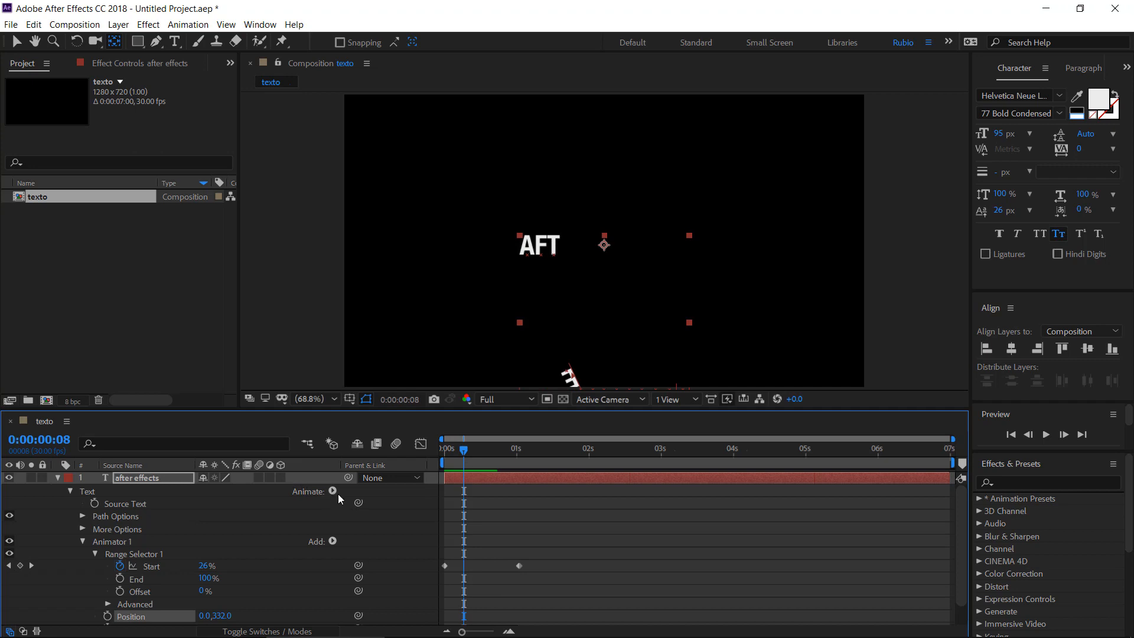
Add a Scale property to Animator 1, set it to 255%, and preview the scaled letters
left_click(334, 542)
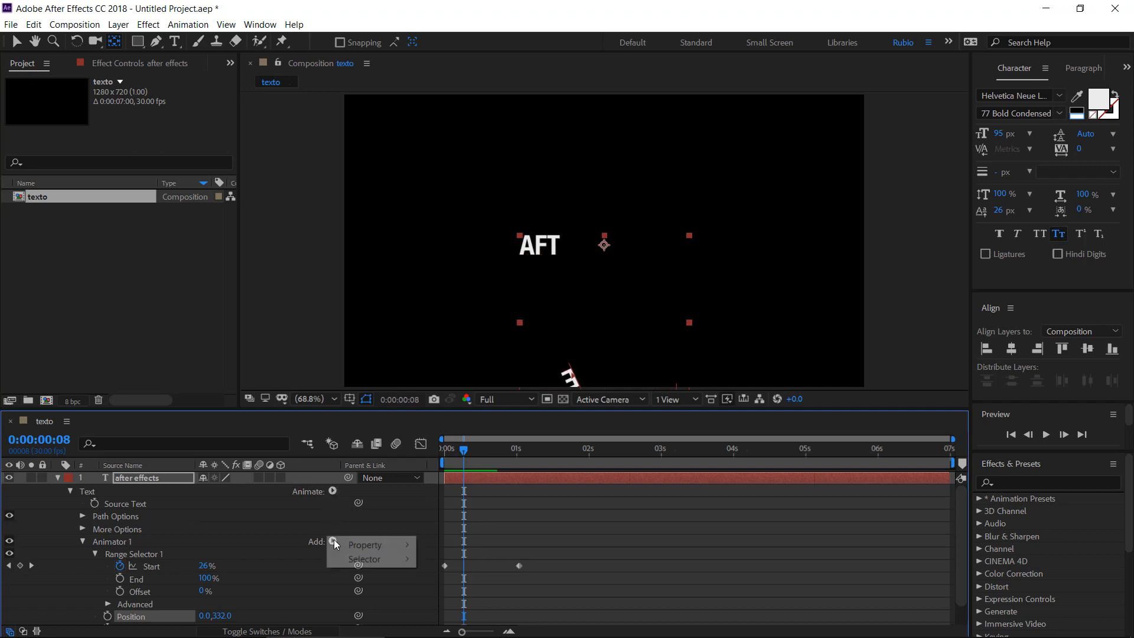
mouse_move(366, 544)
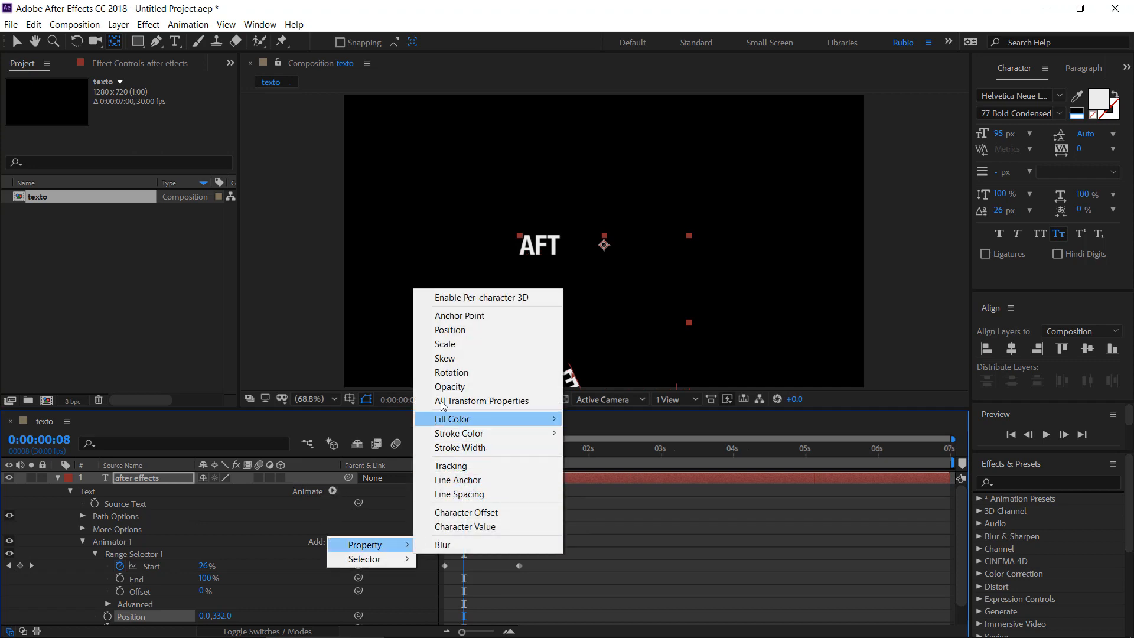
left_click(450, 344)
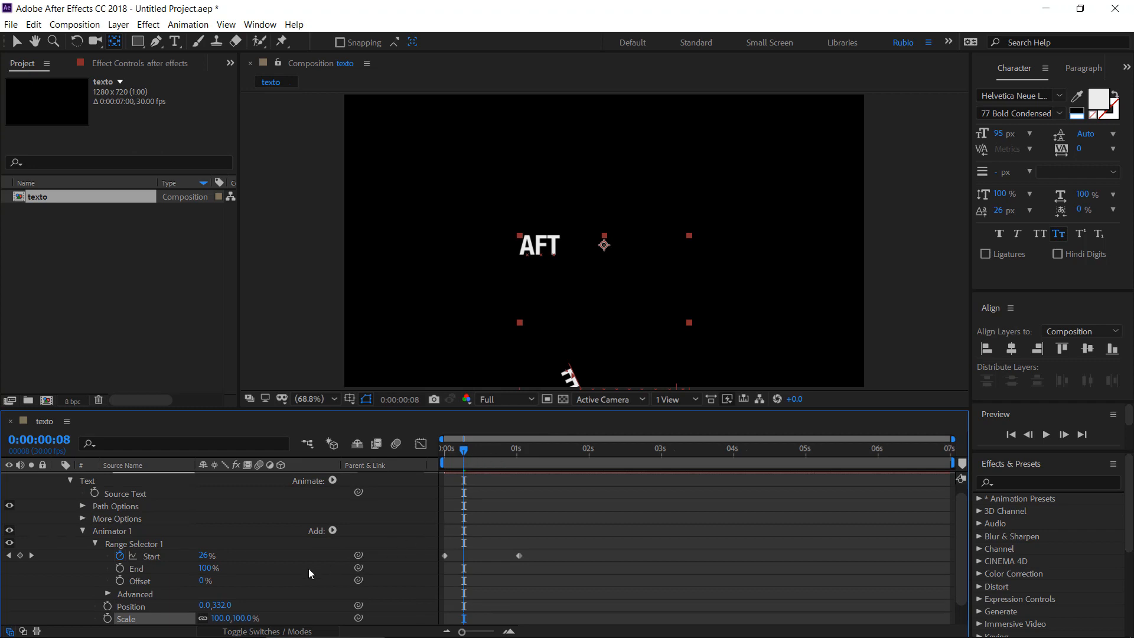
scroll(308, 568, "down", 1)
left_click_drag(220, 593, 352, 587)
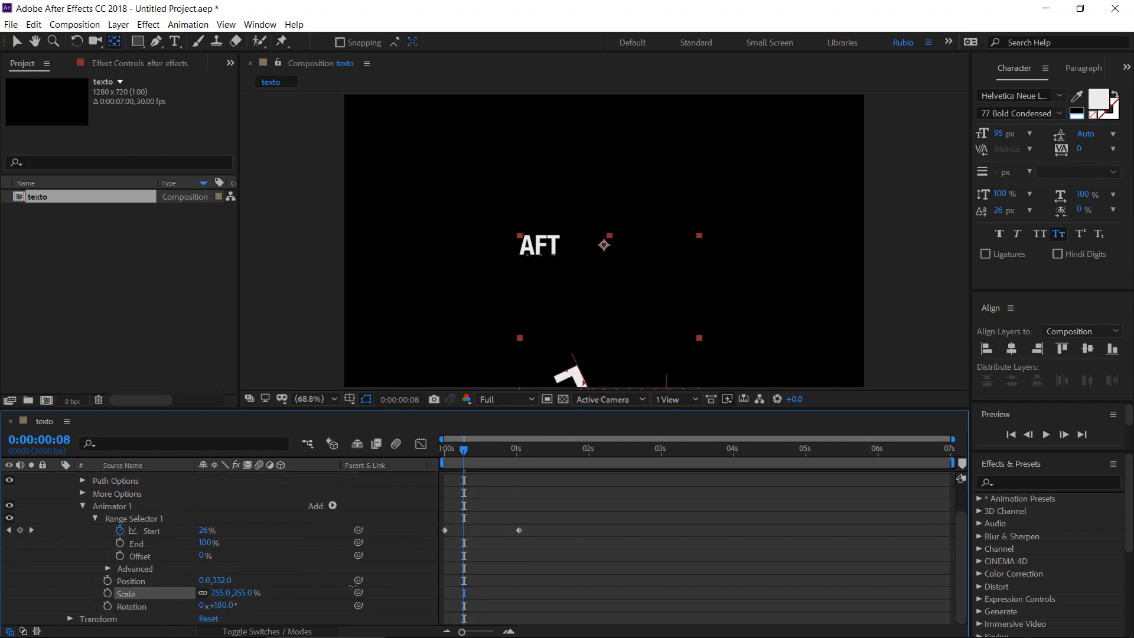
mouse_move(469, 463)
left_mouse_down()
mouse_move(437, 451)
mouse_move(476, 453)
left_mouse_up()
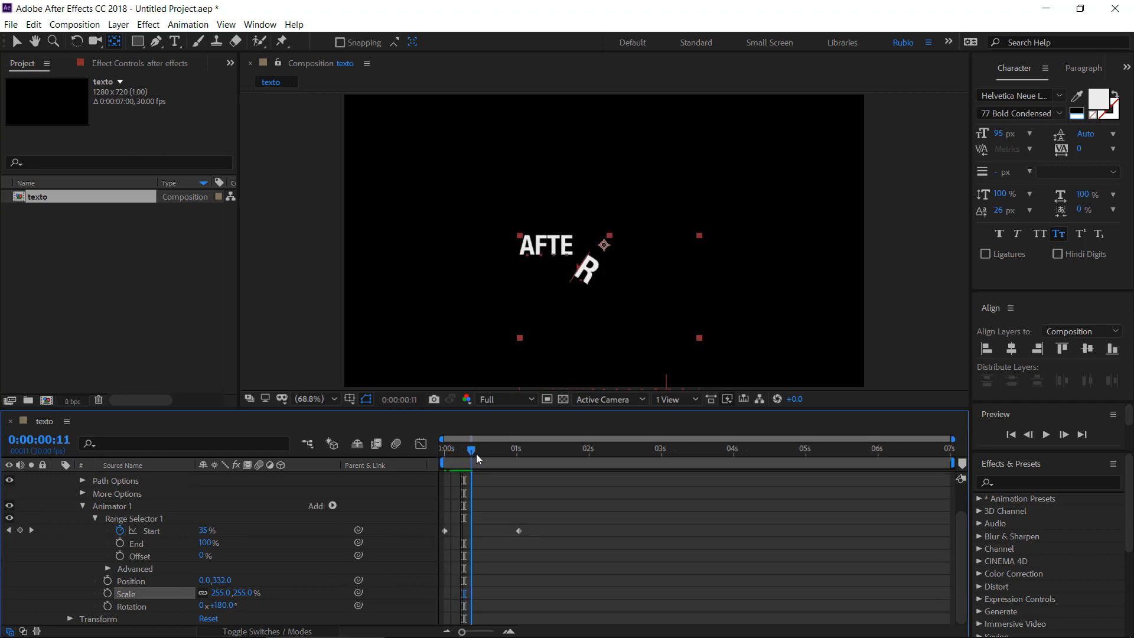
Set Animator 1's Scale to 492% and its Position to 0, 540, and preview the letter animation
left_click_drag(248, 592, 409, 583)
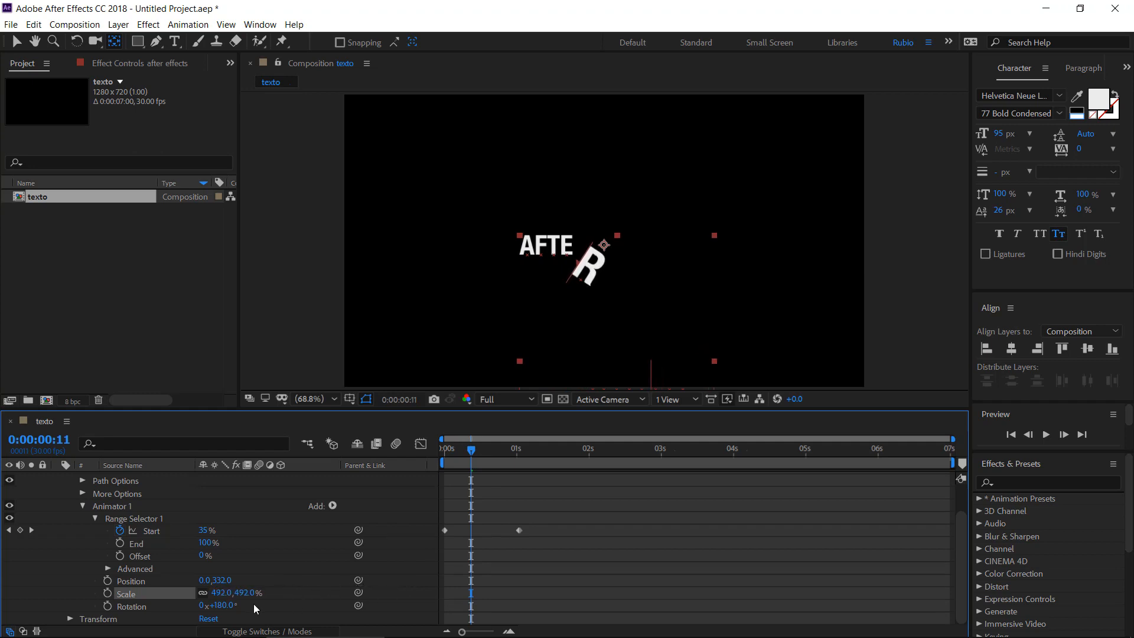
left_click_drag(224, 580, 388, 573)
left_click_drag(472, 450, 498, 473)
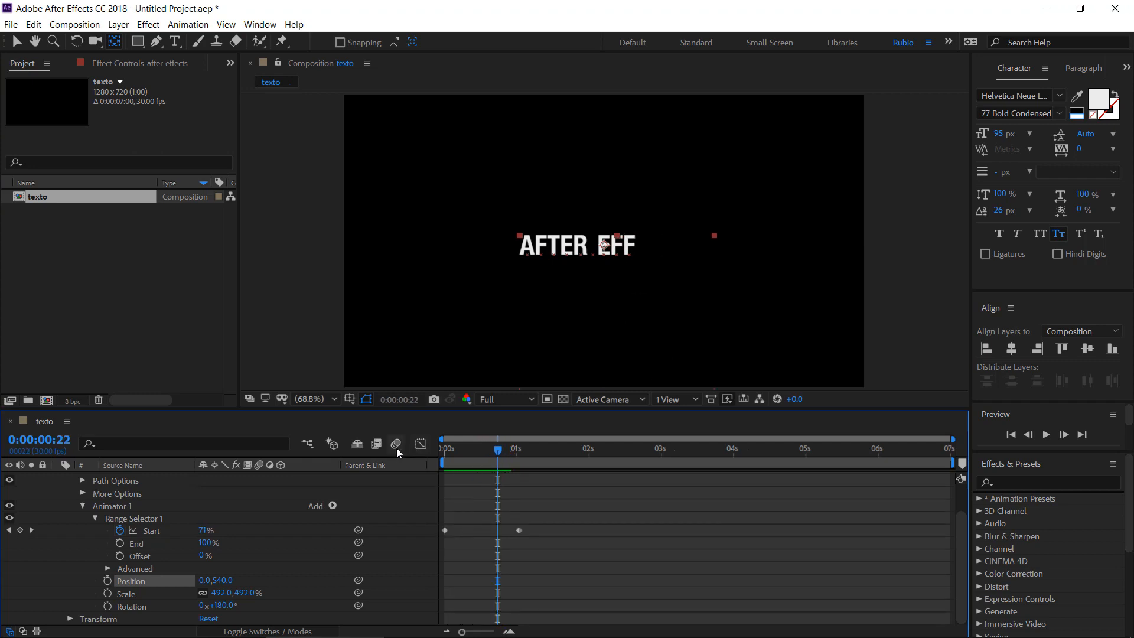
scroll(224, 534, "up", 2)
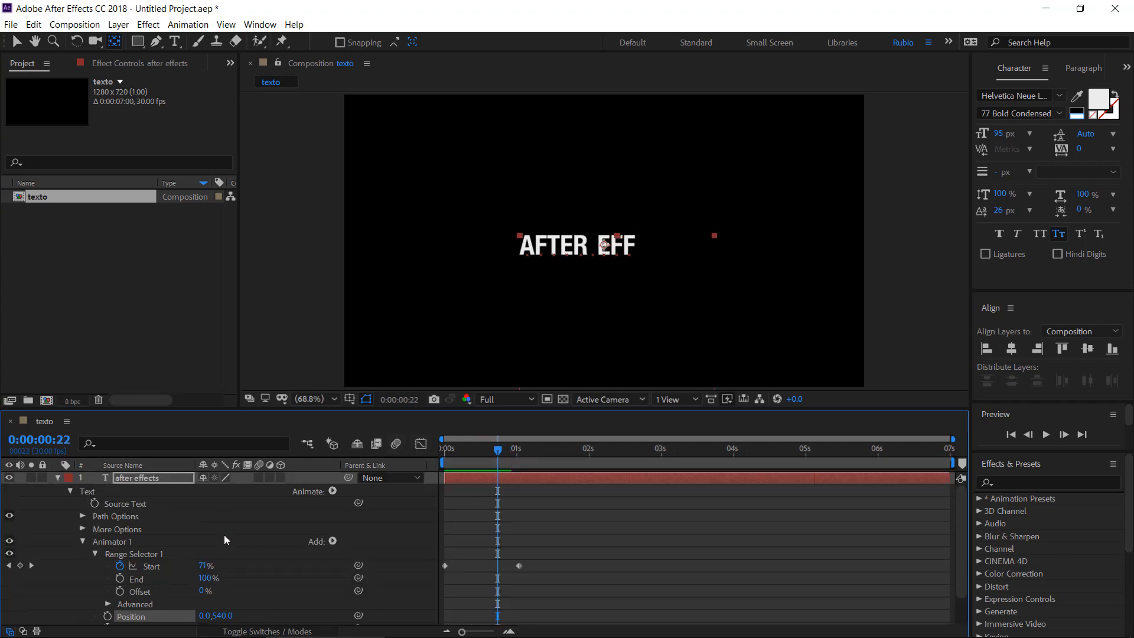
Enable motion blur on the after effects text layer and in the timeline
left_click(261, 477)
left_click_drag(465, 448, 498, 459)
Examine the Advanced options of Animator 1's Range Selector, including units, mode, shape and easing
left_click(82, 528)
left_click(82, 529)
scroll(138, 572, "down", 1)
left_click(107, 568)
scroll(196, 597, "down", 2)
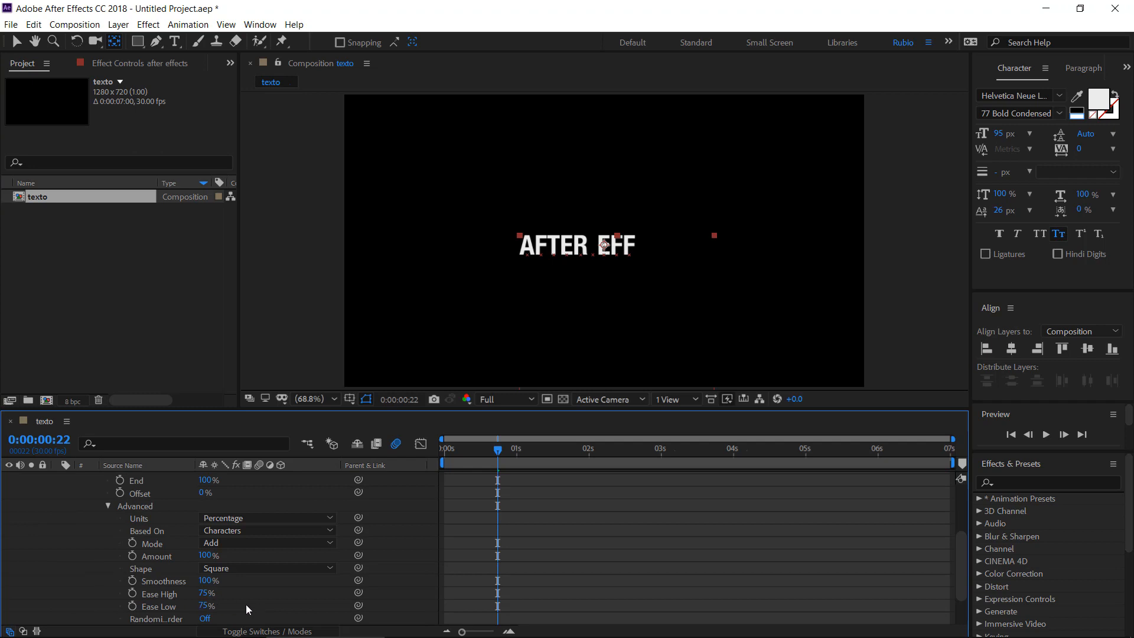
left_click(108, 506)
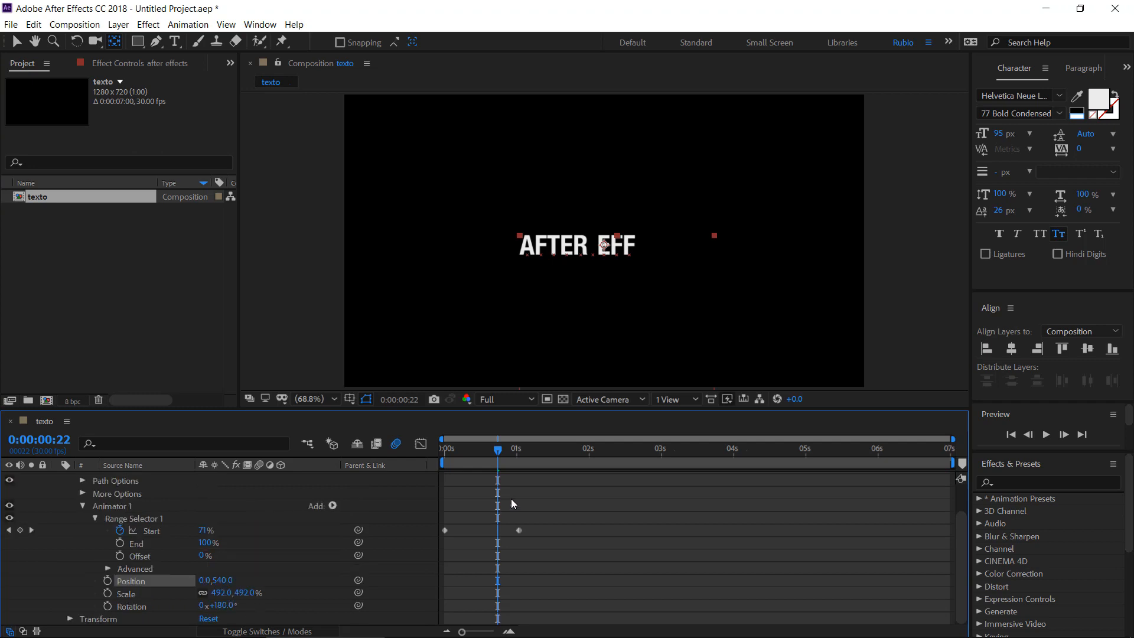
Scrub the first second of the timeline to inspect the motion-blurred letters, and collapse the text layer
scroll(499, 487, "up", 1)
left_click_drag(497, 453, 536, 484)
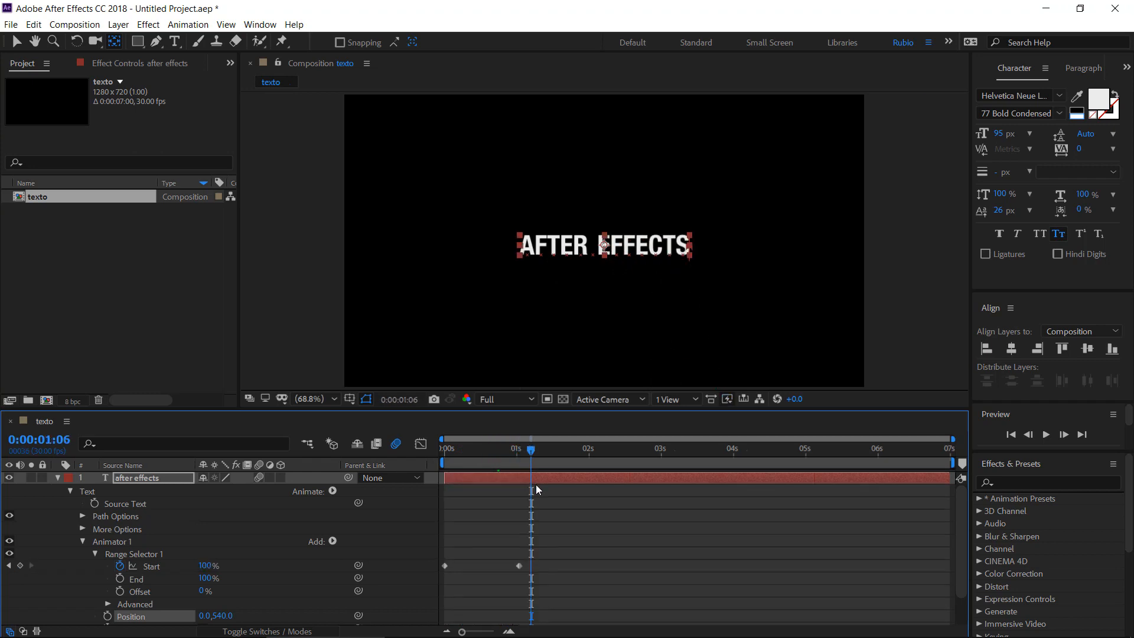
left_click_drag(514, 453, 492, 458)
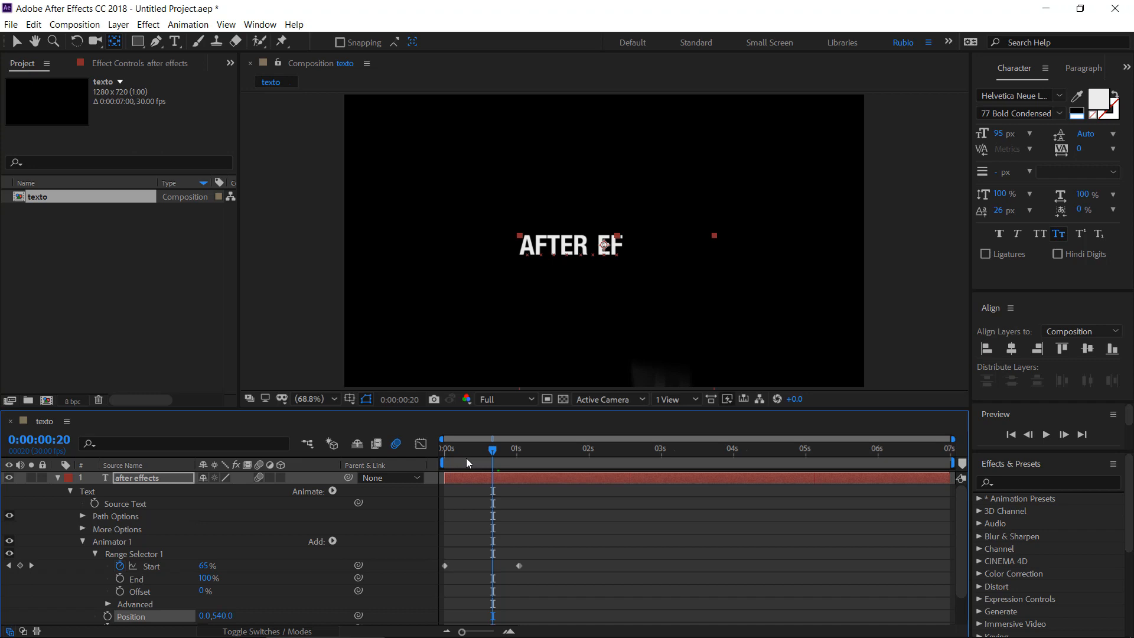
left_click_drag(496, 450, 454, 449)
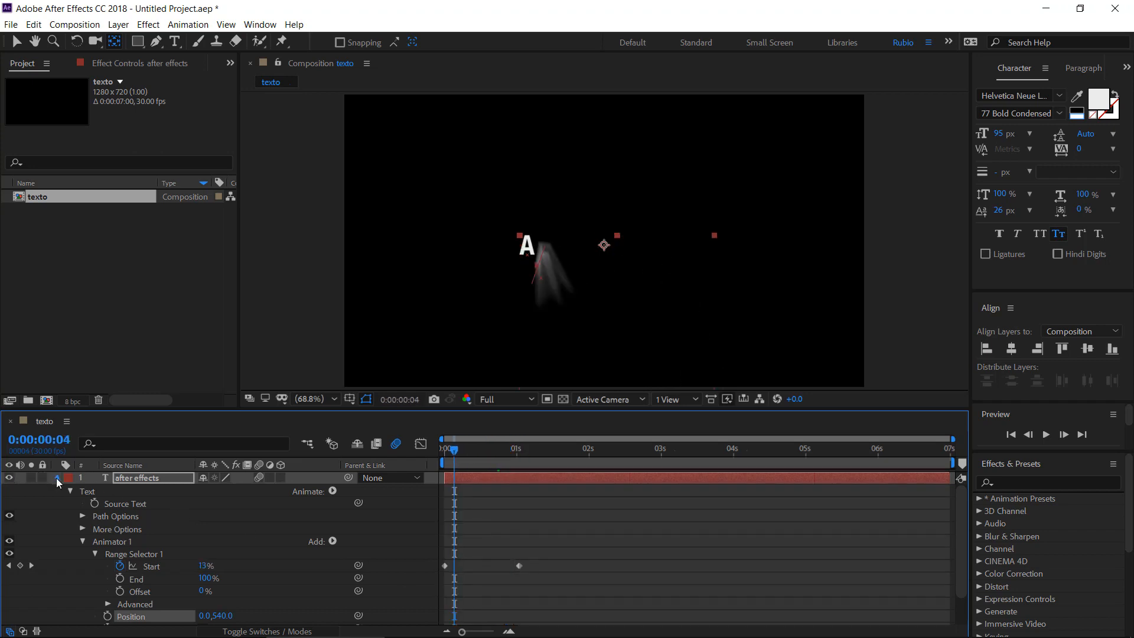
left_click(57, 478)
left_click_drag(449, 457, 542, 466)
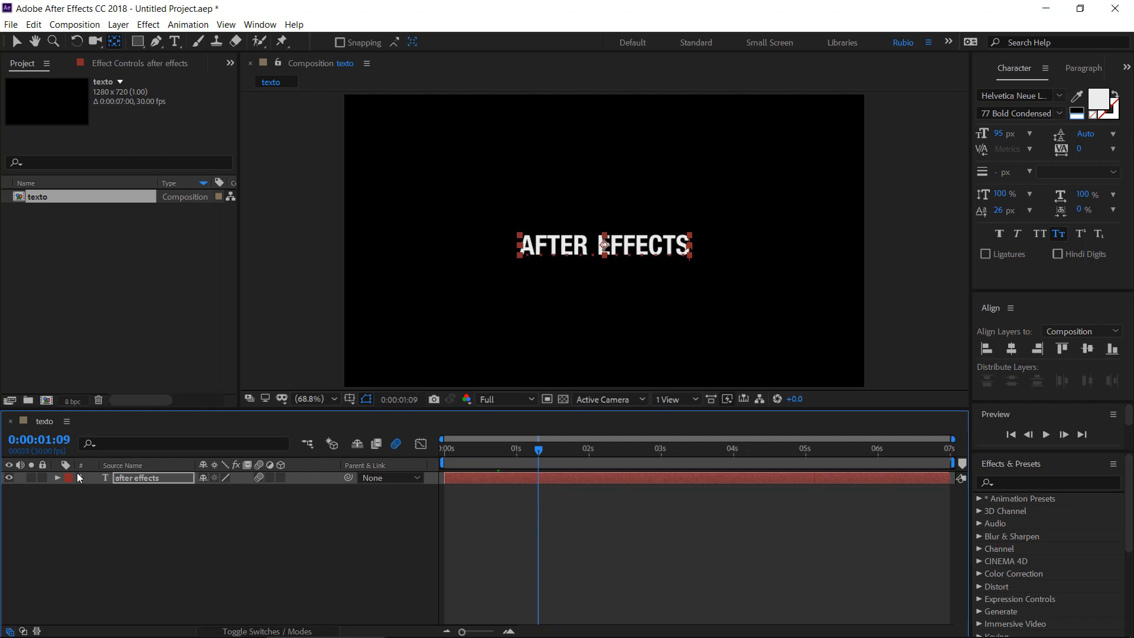
Reveal the text layer's animators, collapse Animator 1 and select it
left_click(57, 477)
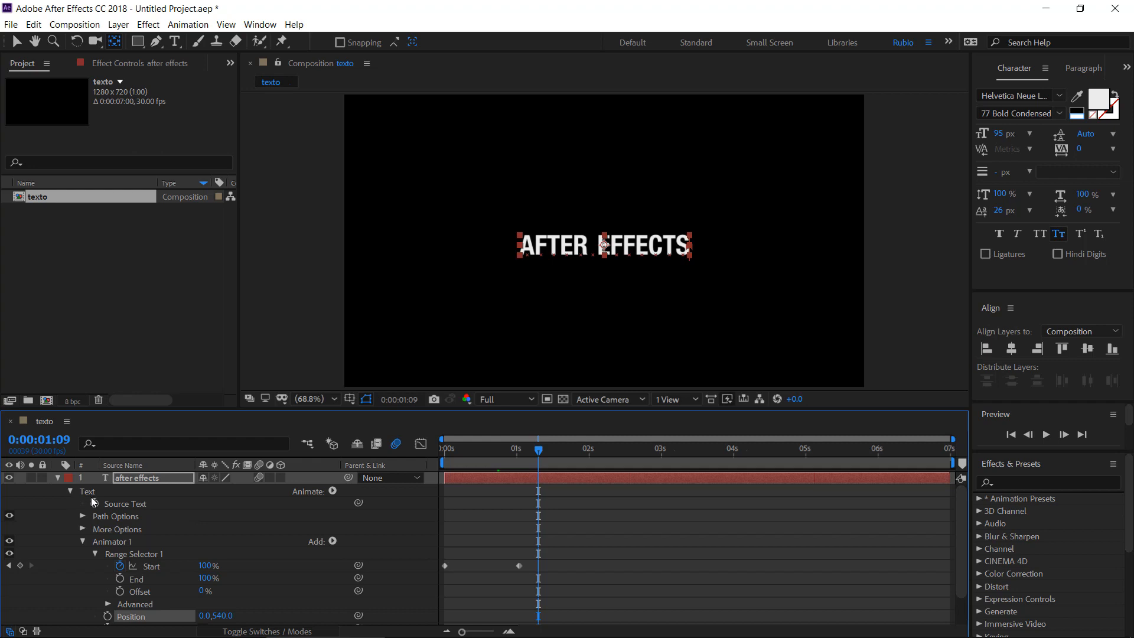
left_click(83, 542)
left_click(115, 541)
key("Return")
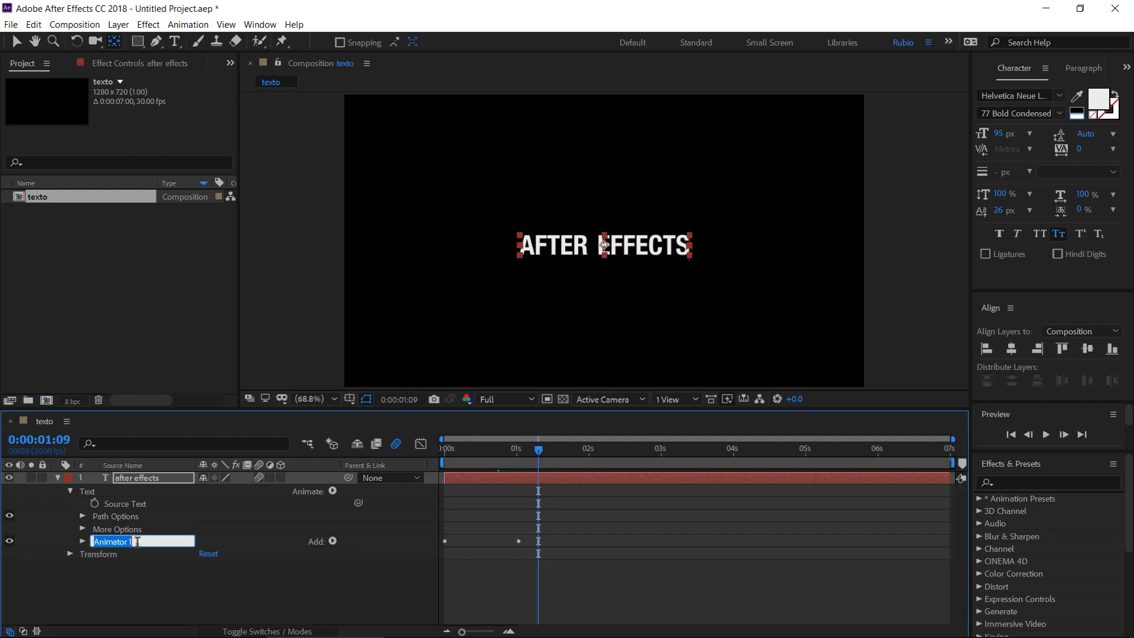
left_click(123, 541)
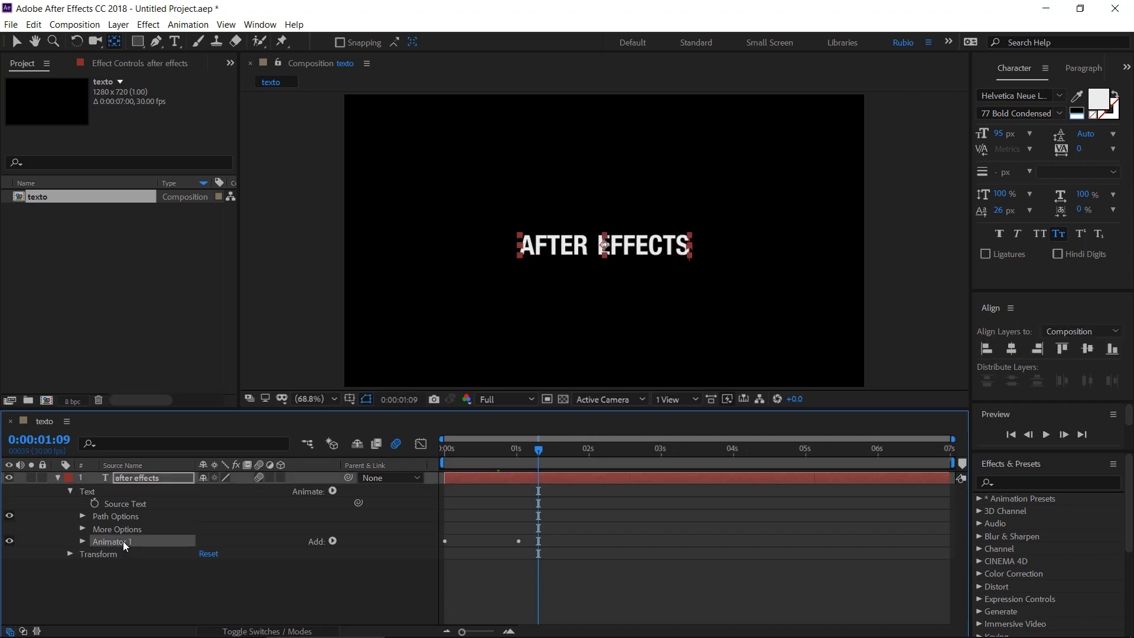
key("Return")
left_click(143, 580)
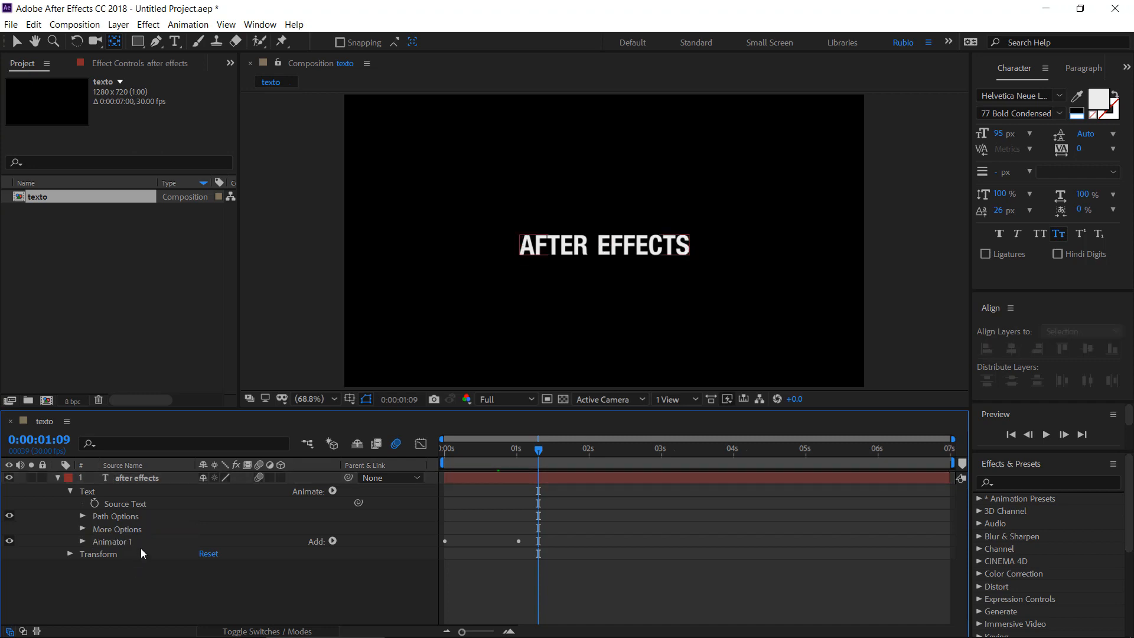
Save Animator 1 as an animation preset named "texto 1" in the User Presets folder
left_click(129, 541)
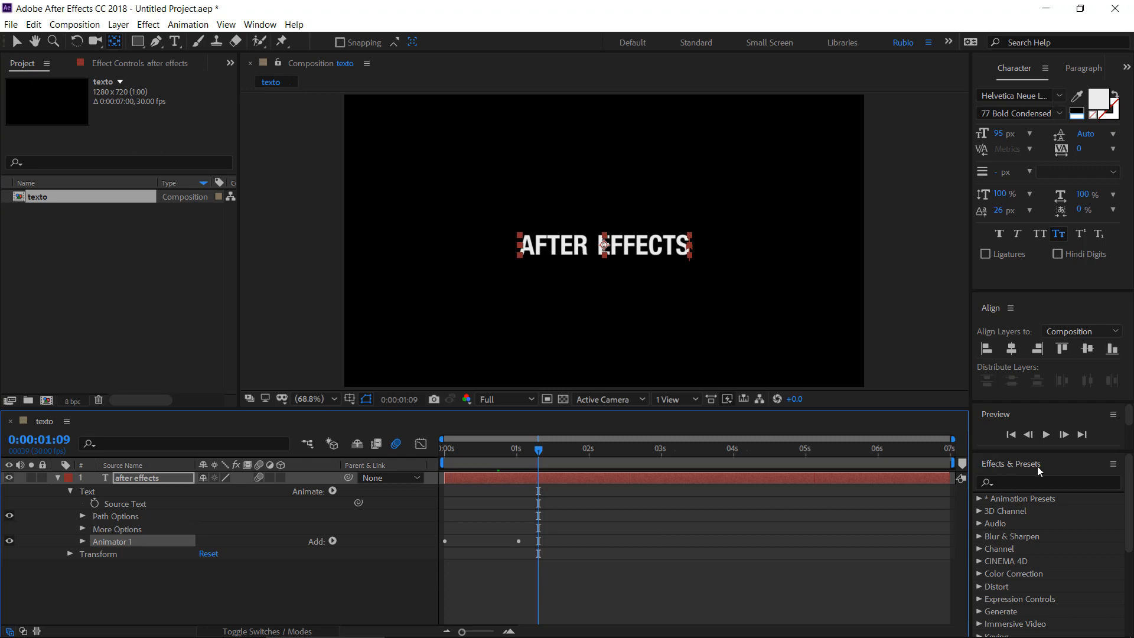
left_click(1113, 464)
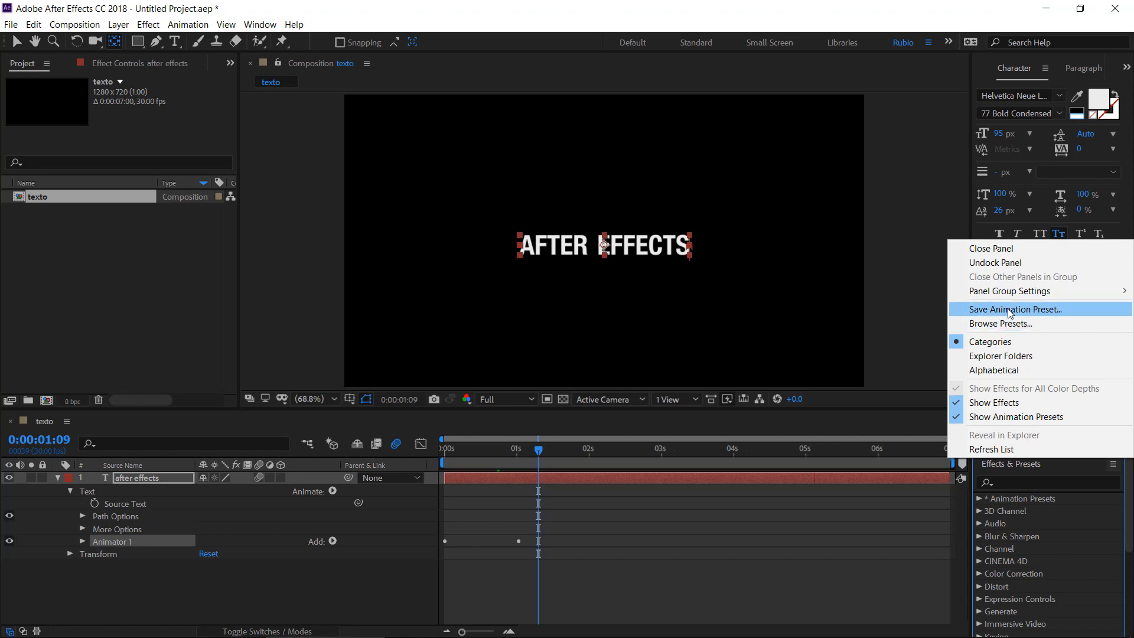
left_click(1011, 310)
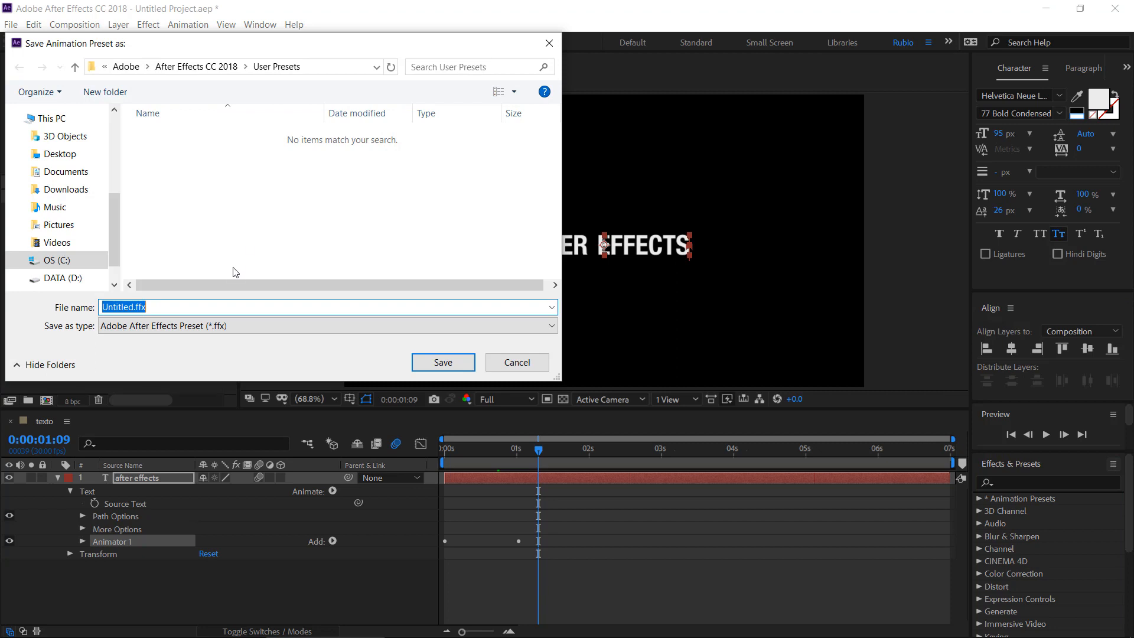
type("texto 1")
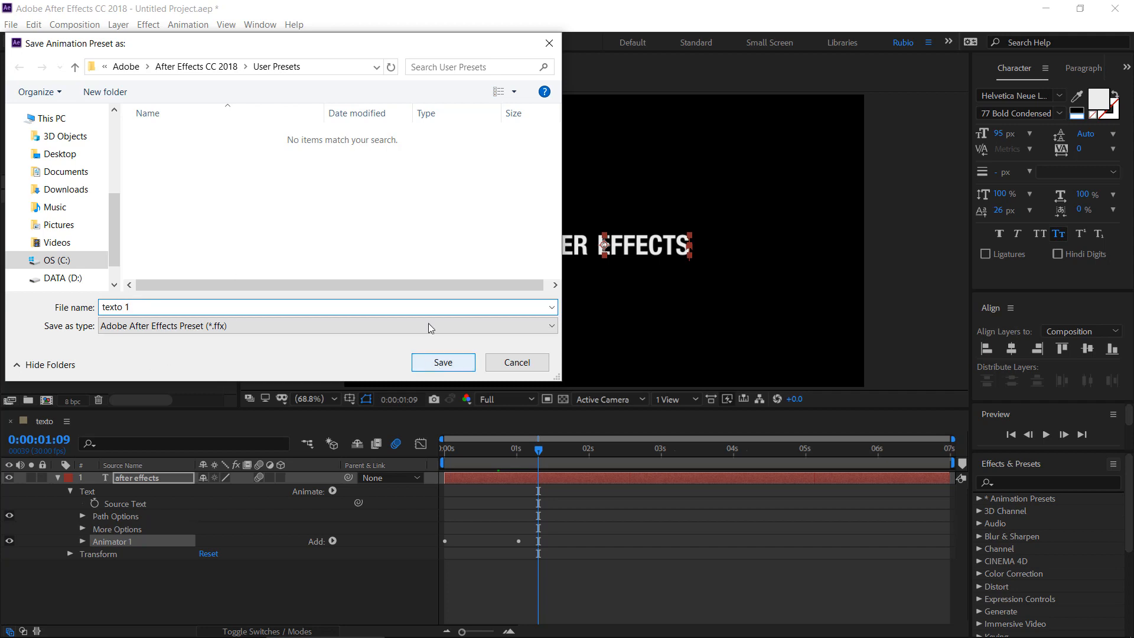
left_click(376, 66)
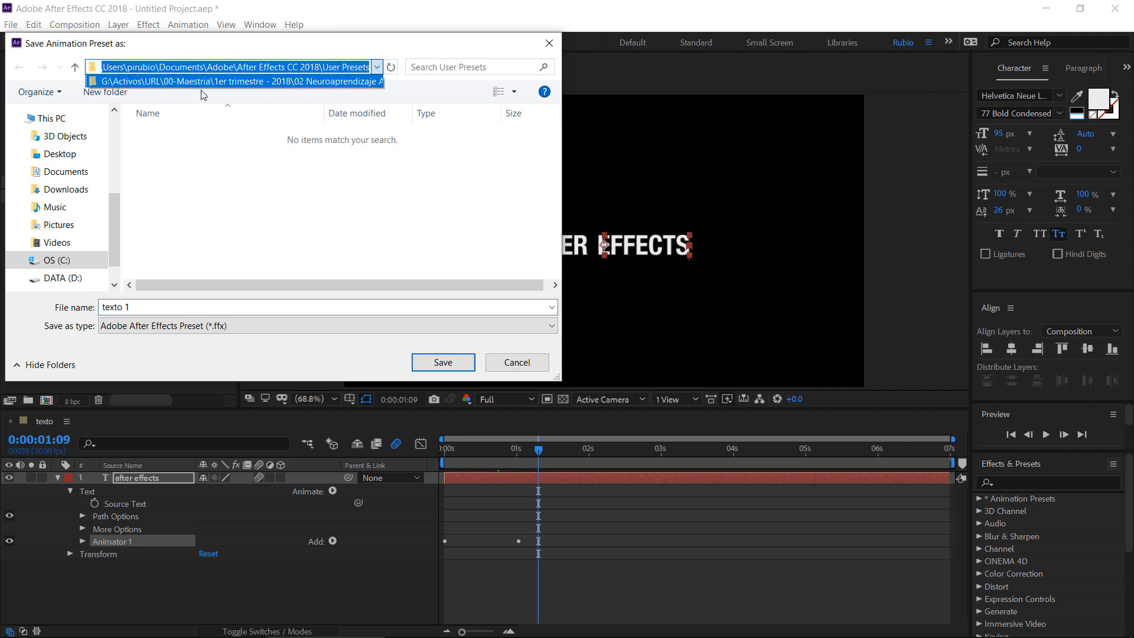
key("Escape")
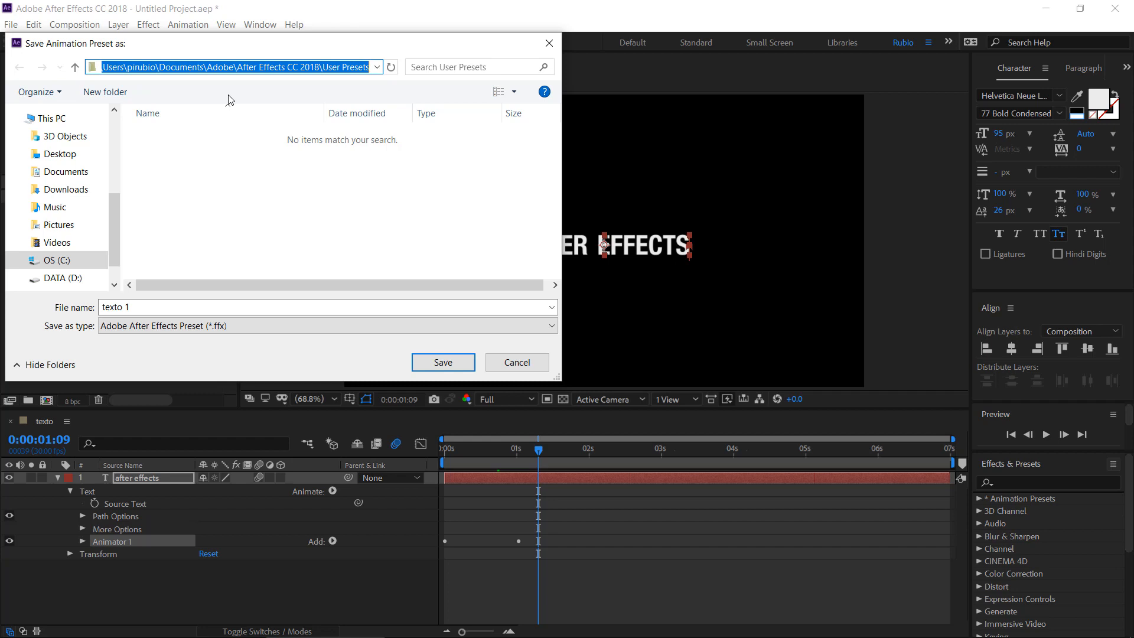
left_click(444, 361)
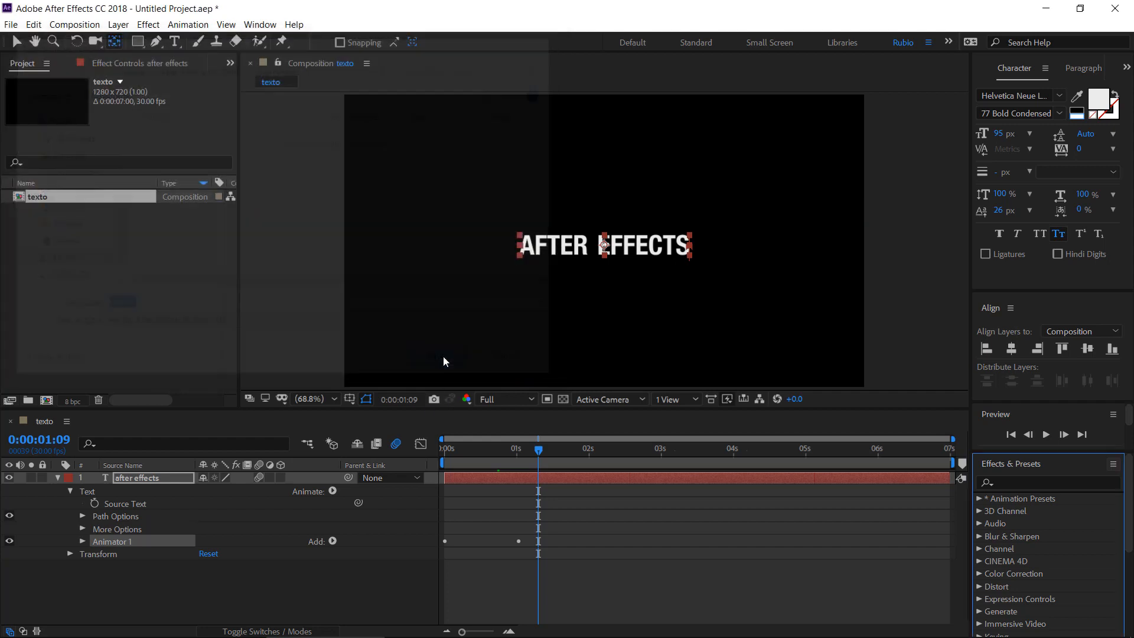
Delete the after effects text layer and move the current time back to 0:00:00:20
left_click(545, 501)
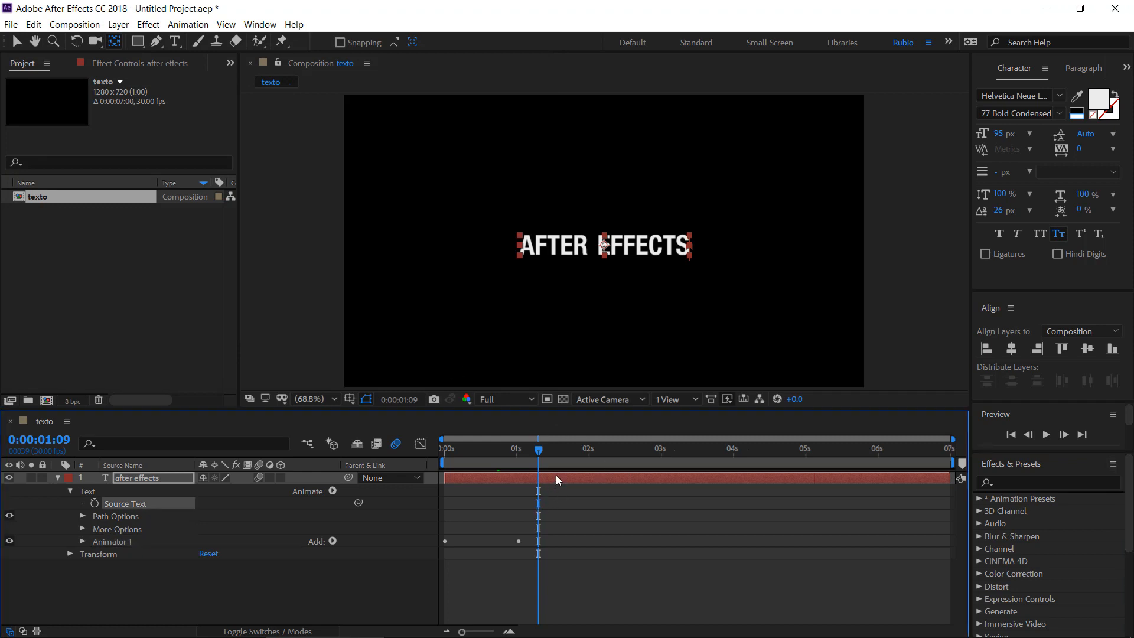
key("Delete")
left_click_drag(538, 450, 492, 446)
Add a new text layer reading "otro ejemplo" near the middle of the composition
left_click(174, 41)
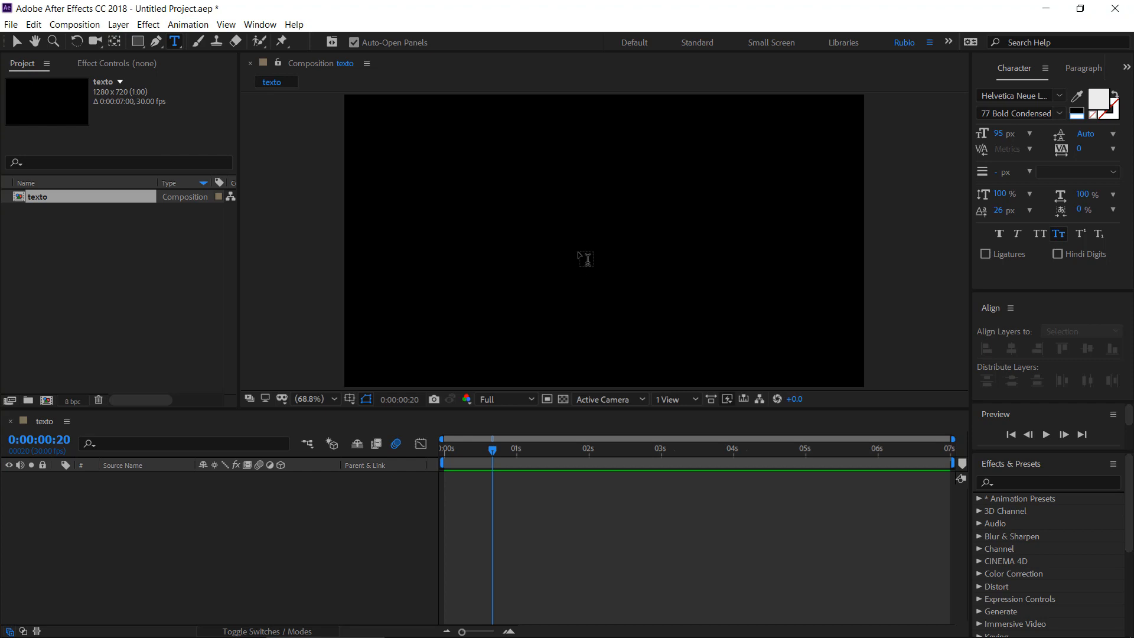
left_click(587, 259)
type("otro ejemp")
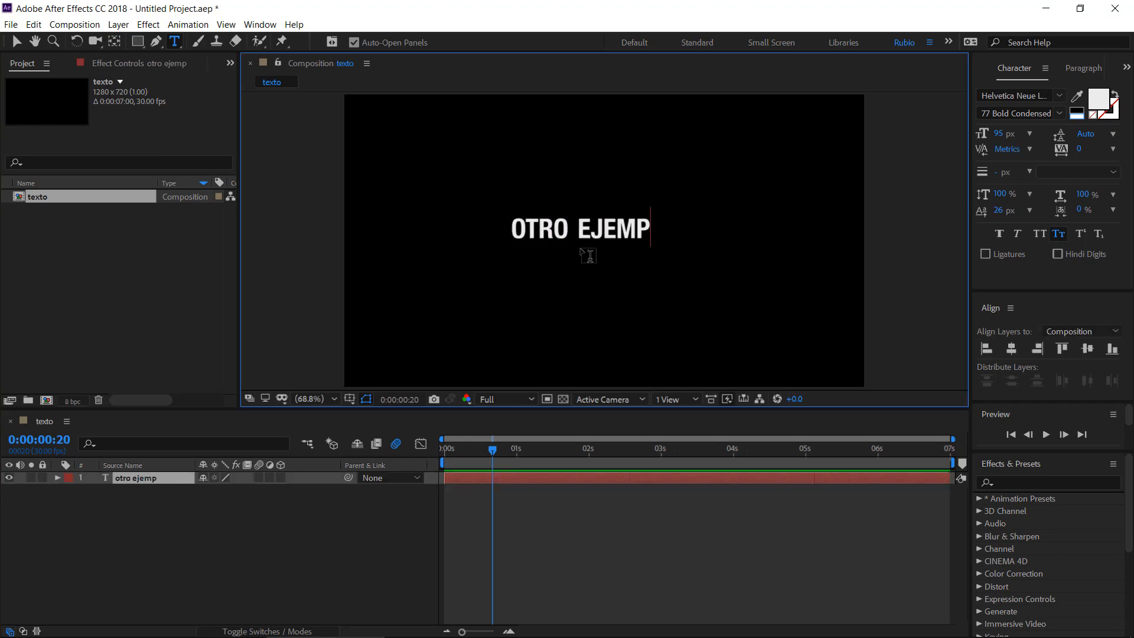
type("o")
key("BackSpace")
type("lo")
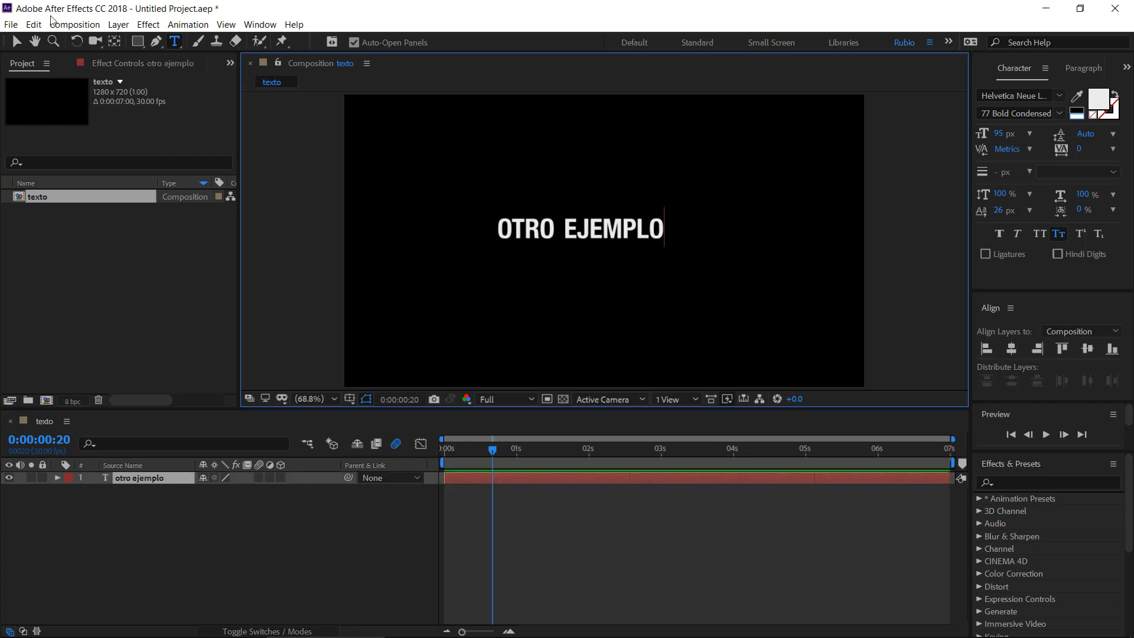
left_click(16, 41)
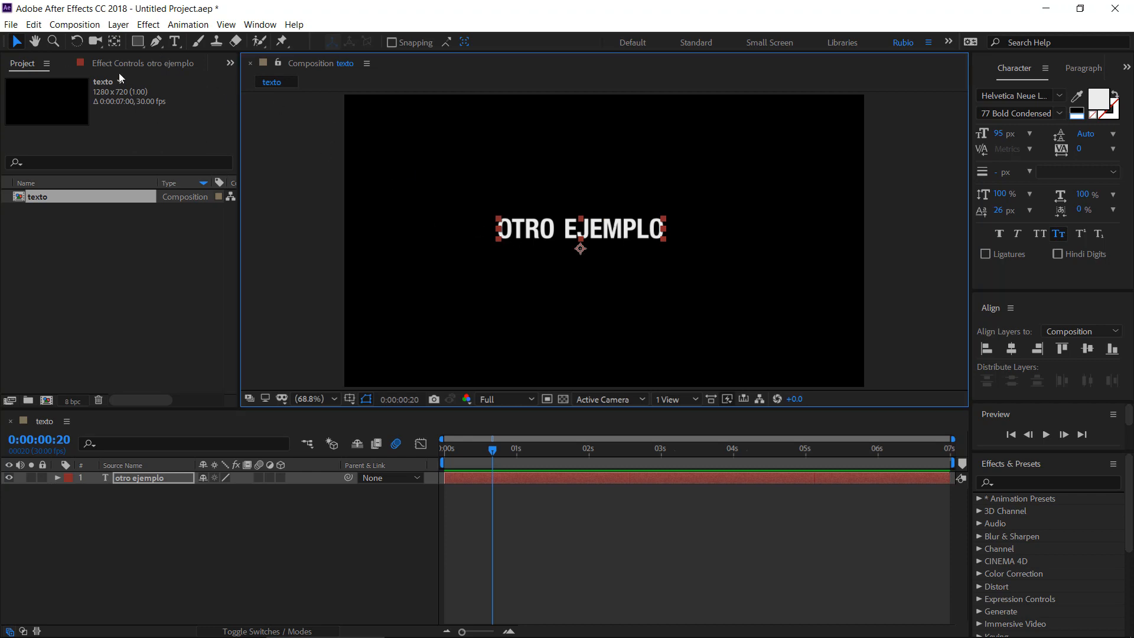
Centre the otro ejemplo layer's anchor point on its text and move the text to the upper-left area of the frame
left_click(114, 43)
left_click_drag(580, 248, 580, 229)
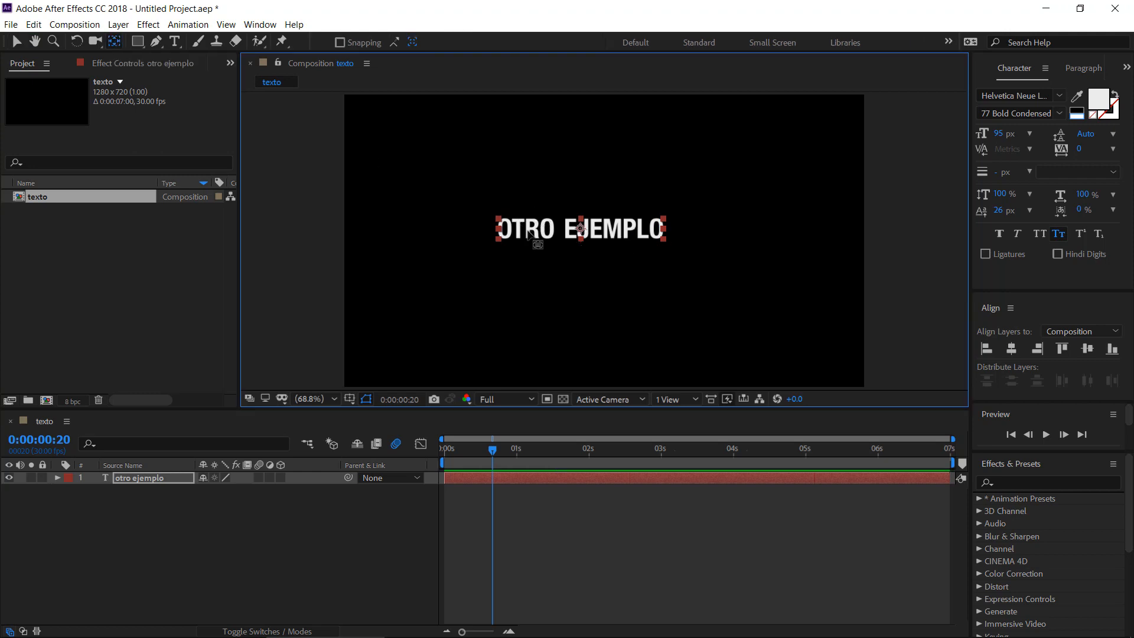
key("v")
left_click_drag(533, 231, 447, 152)
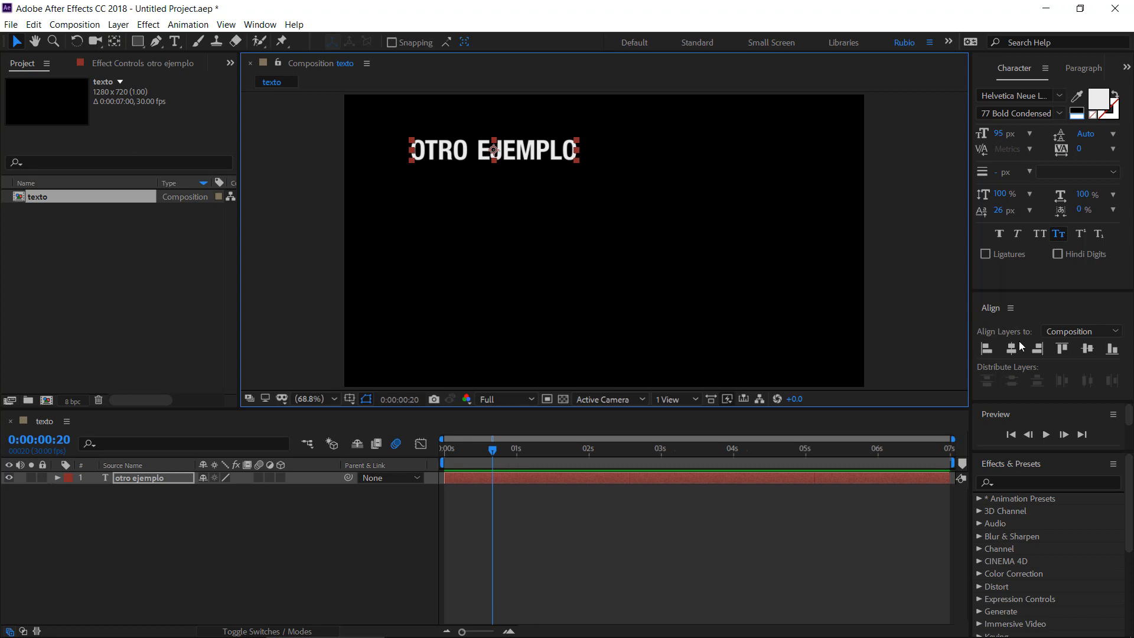
Duplicate the otro ejemplo layer, place the copy in the lower-right area of the frame and lower the original slightly
key("ctrl+d")
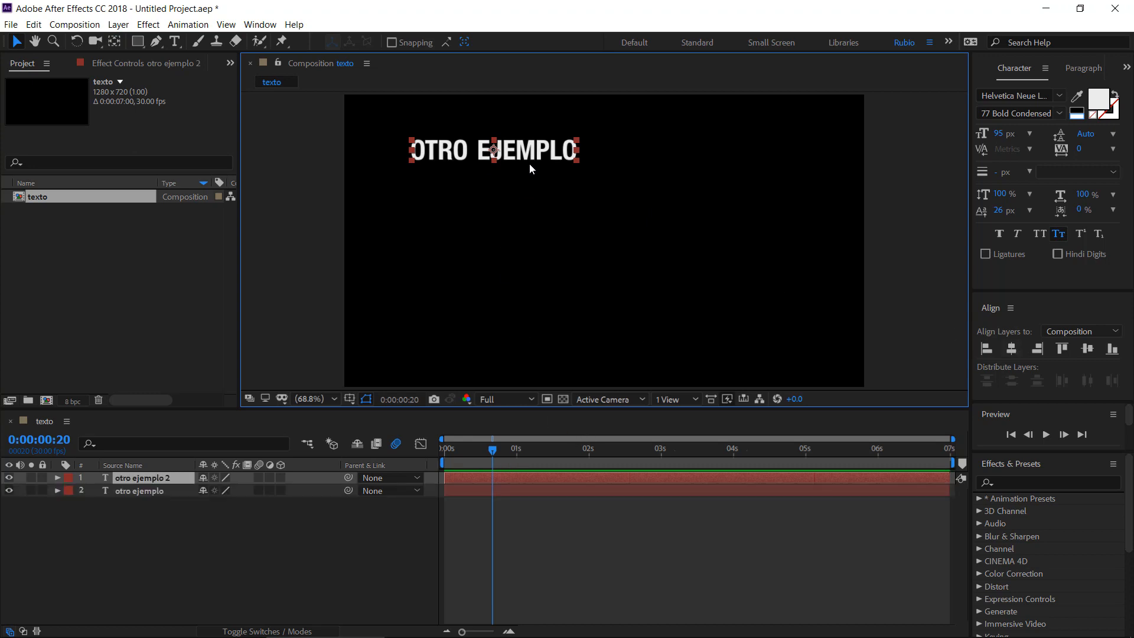
mouse_move(522, 152)
left_mouse_down()
mouse_move(722, 243)
mouse_move(756, 296)
mouse_move(751, 304)
mouse_move(523, 169)
left_mouse_up()
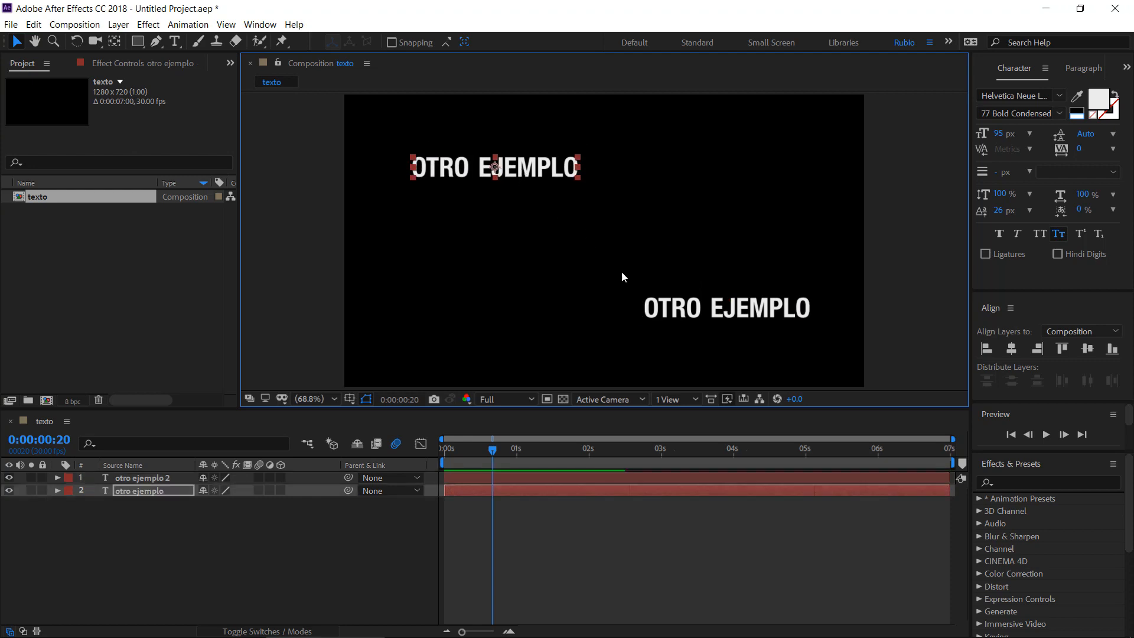
left_click(679, 310)
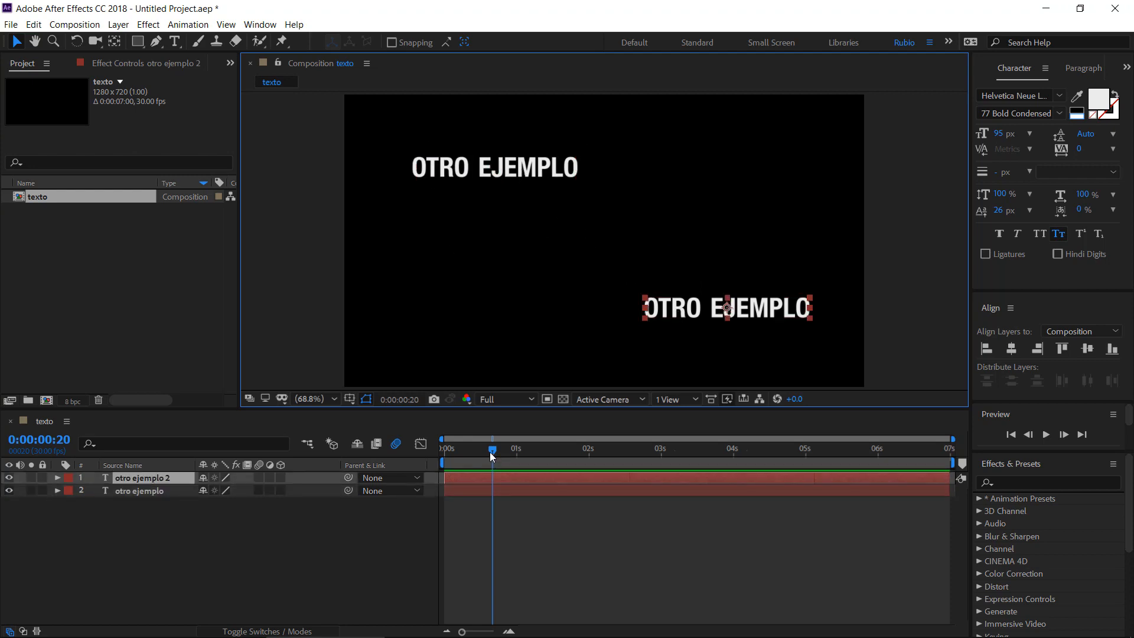
Find the "texto 1" preset and apply it to both otro ejemplo text layers at the first frame
left_click_drag(490, 452, 411, 453)
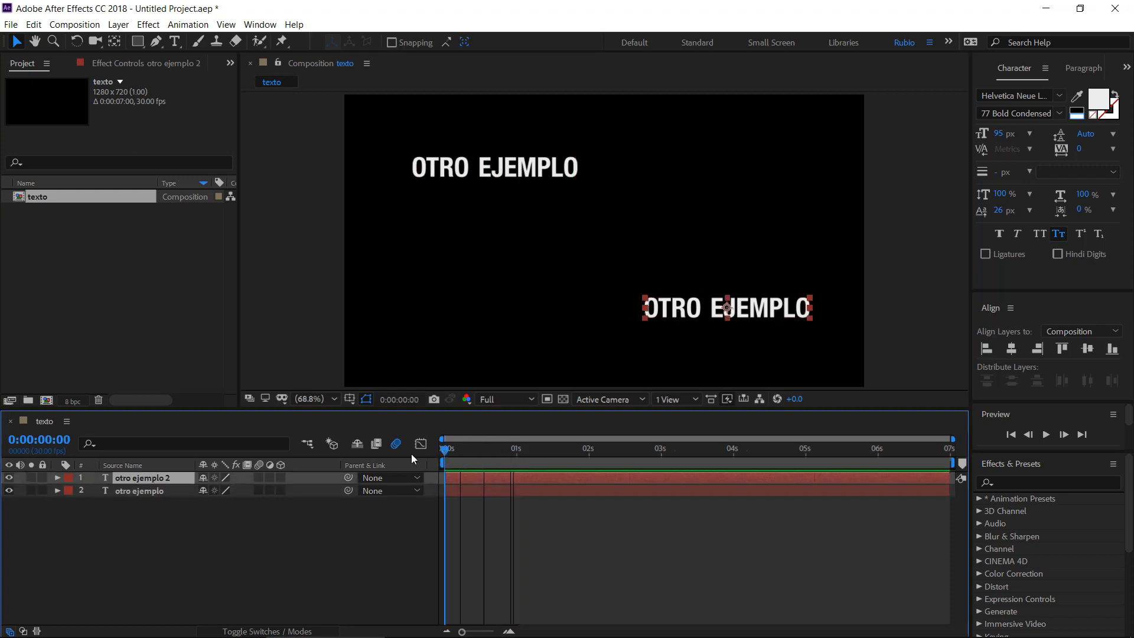
left_click(997, 483)
type("texto")
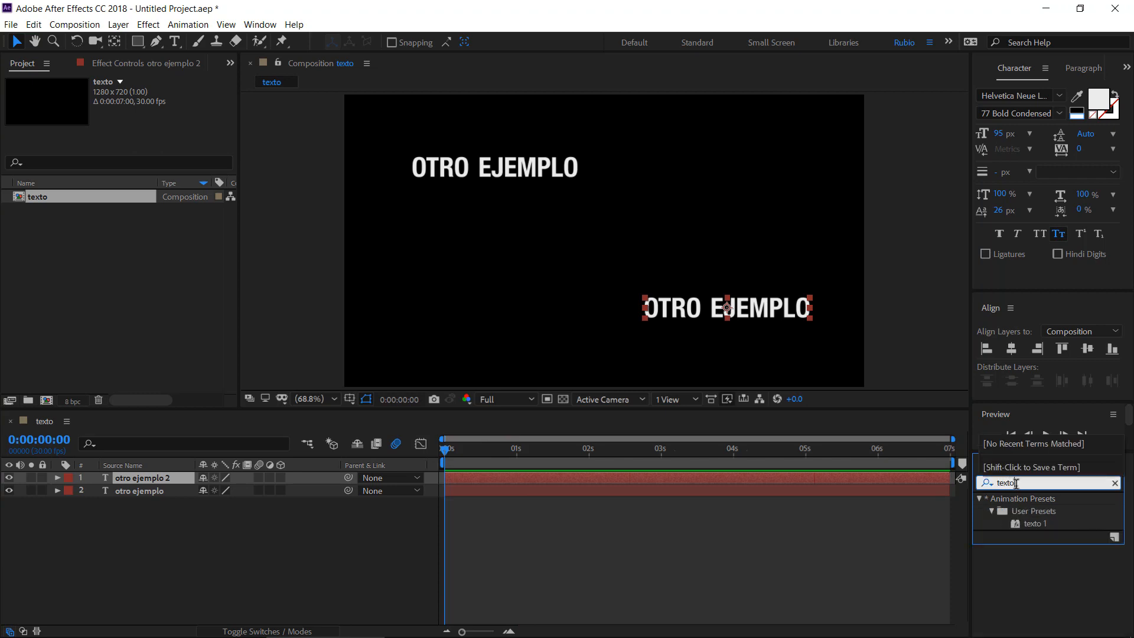
left_click(1039, 523)
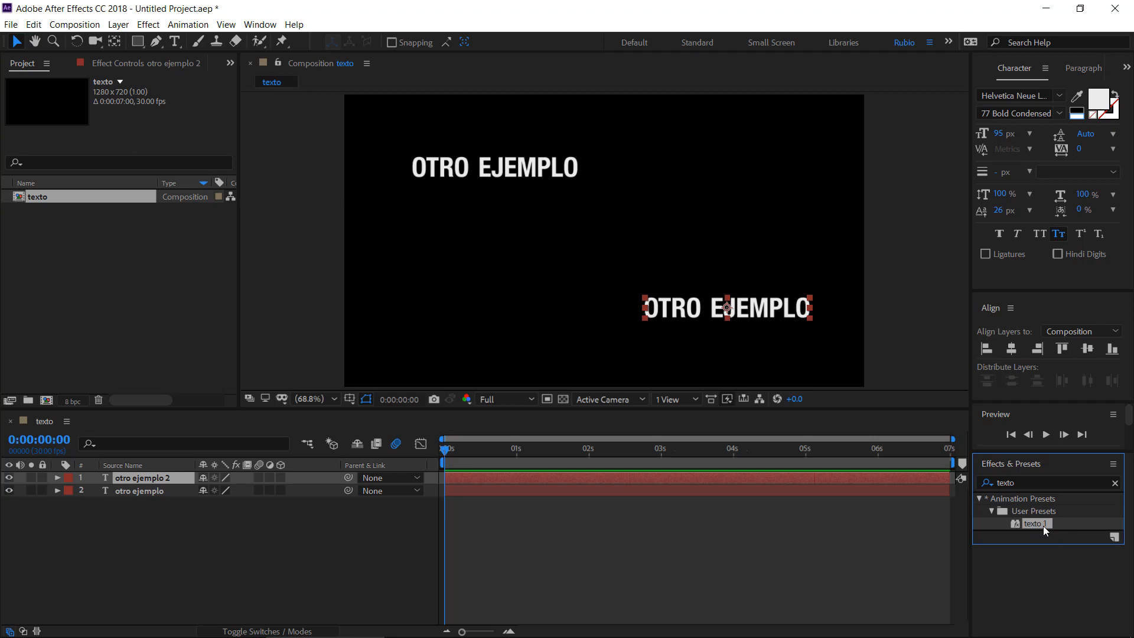
left_click_drag(1041, 526, 515, 172)
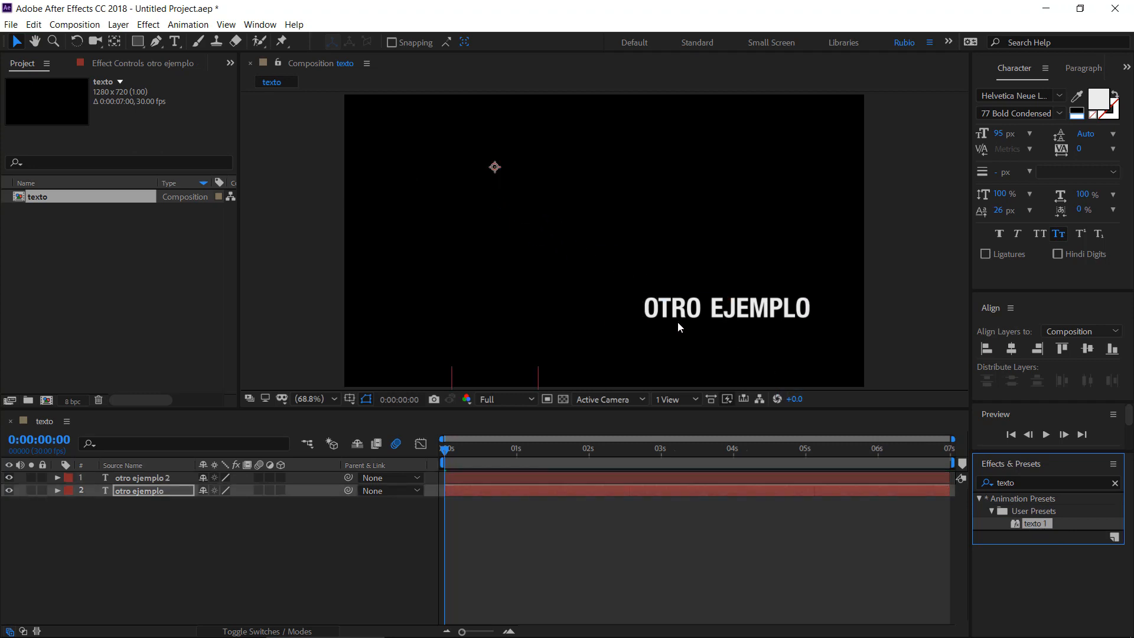
left_click(700, 317)
left_click_drag(1039, 523, 767, 326)
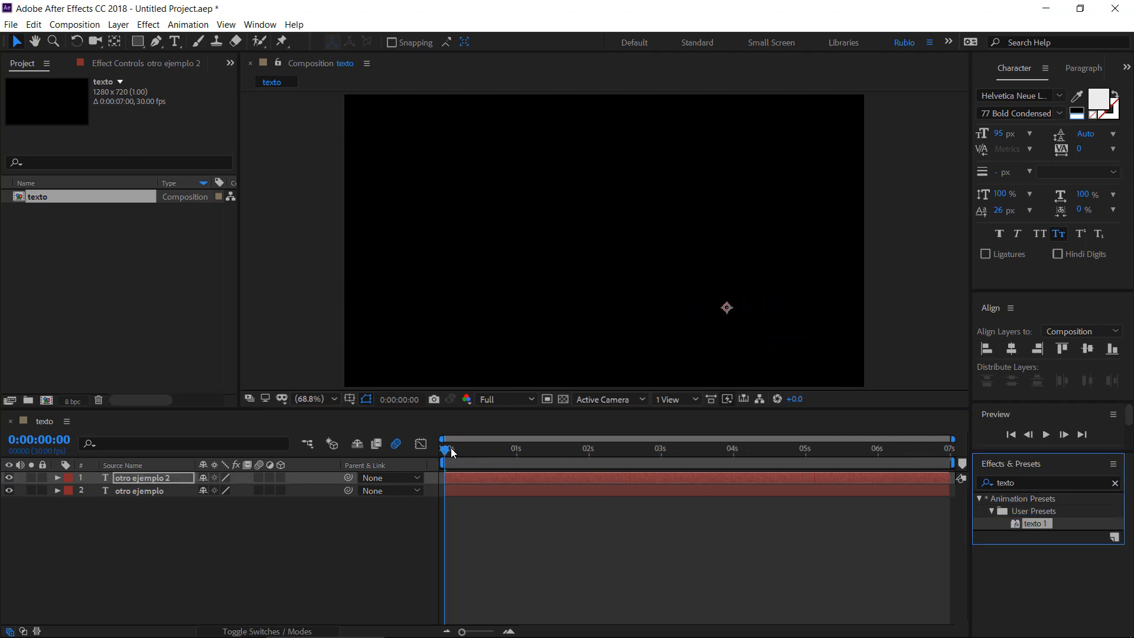
Preview both animated texts and shift the otro ejemplo 2 layer to start at about 0:00:00:20
left_click_drag(452, 451, 519, 480)
key("Home")
left_click(483, 500)
left_click(539, 508)
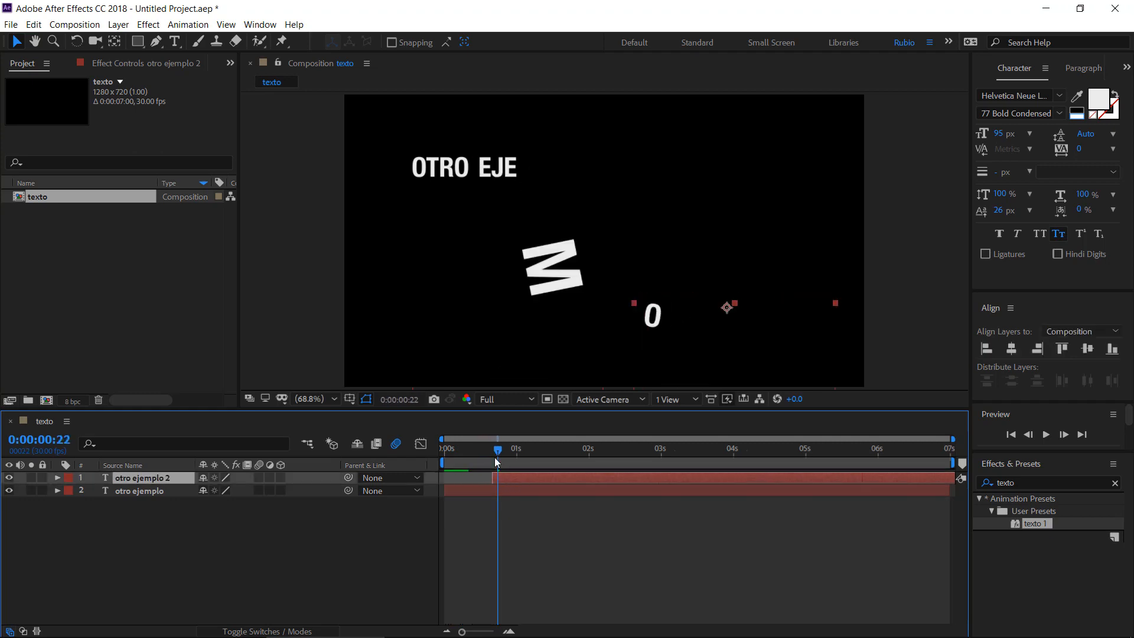
Play the staggered text animations from the first frame and scrub back to 0:00:00:17
key("Home")
key("space")
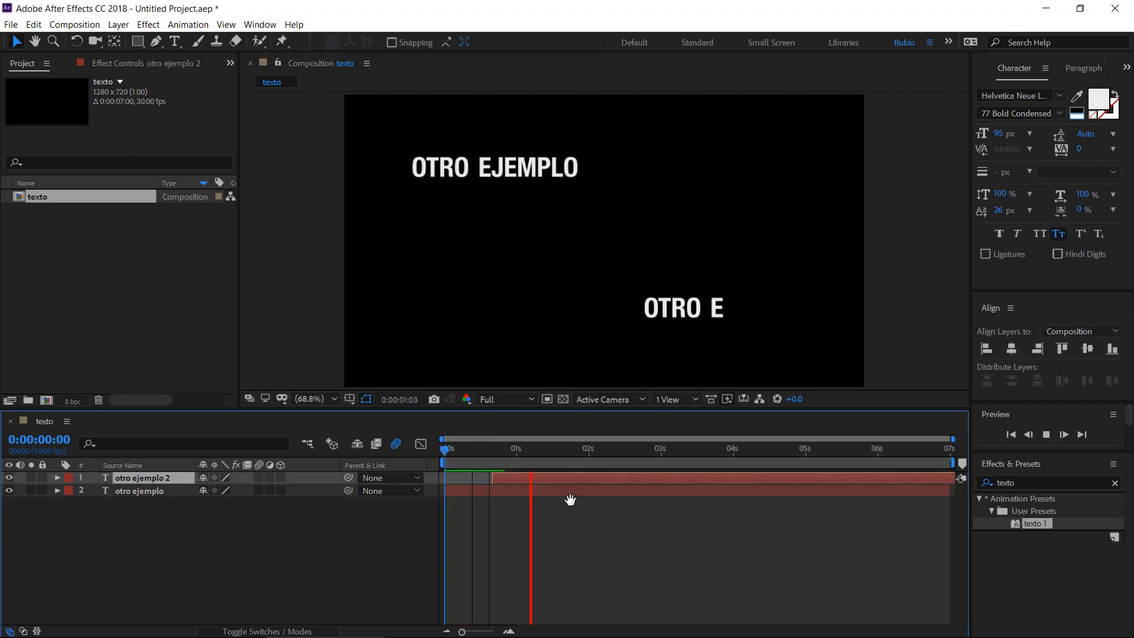
key("space")
mouse_move(492, 450)
left_mouse_down()
mouse_move(517, 449)
mouse_move(487, 450)
left_mouse_up()
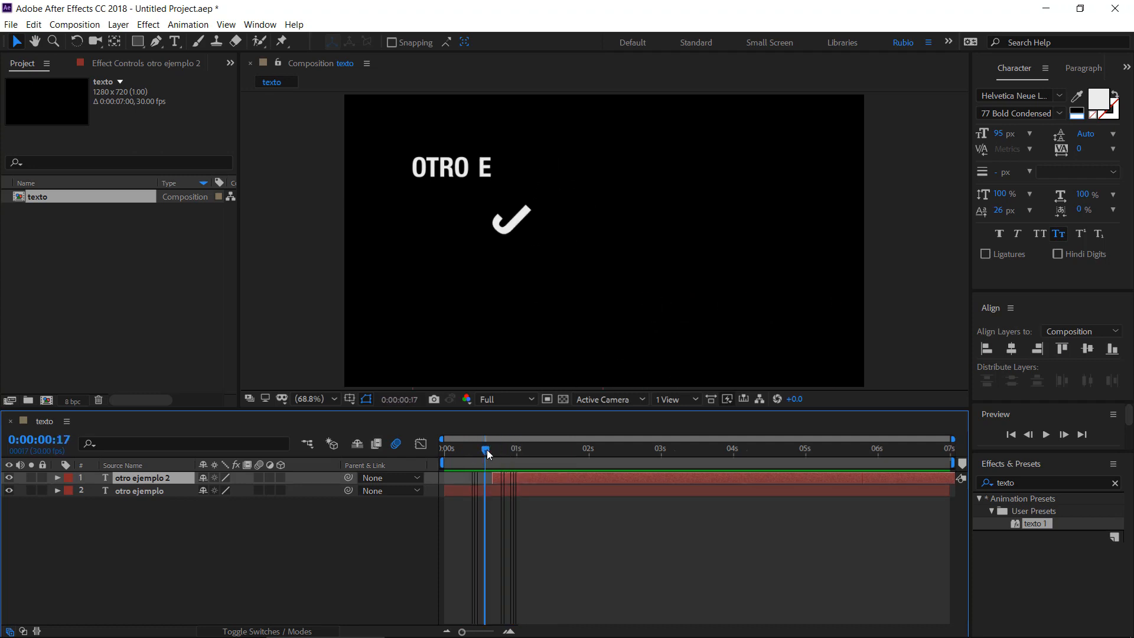
Enable motion blur on both otro ejemplo text layers, play the animation from the first frame and scrub back to 0:00:00:22
left_click(259, 477)
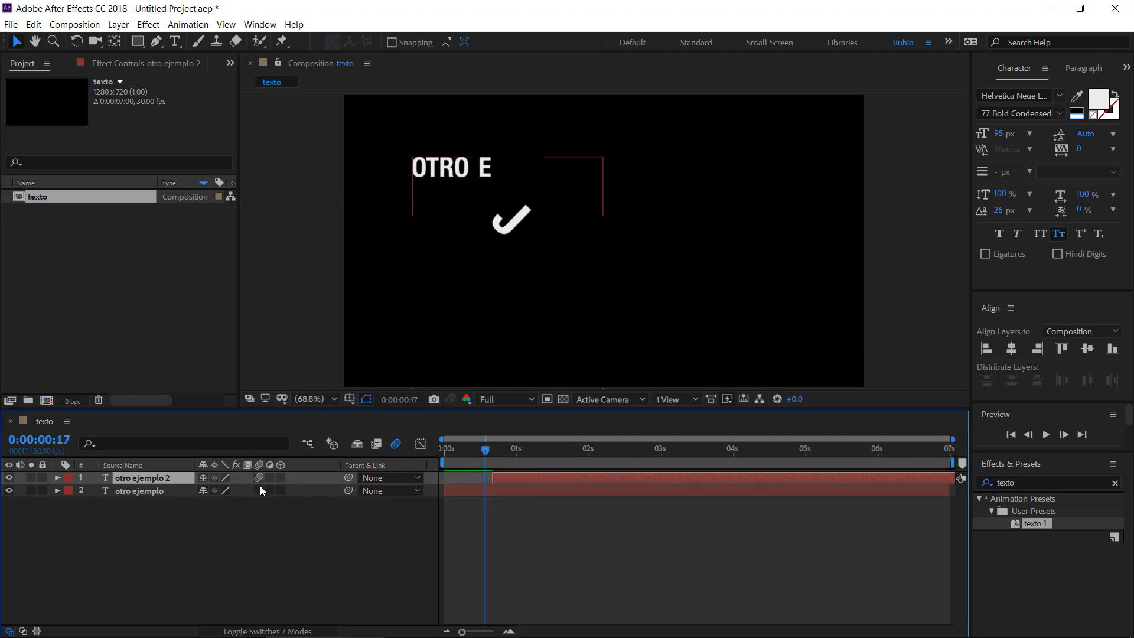
left_click(259, 489)
left_click_drag(496, 449, 446, 451)
key("space")
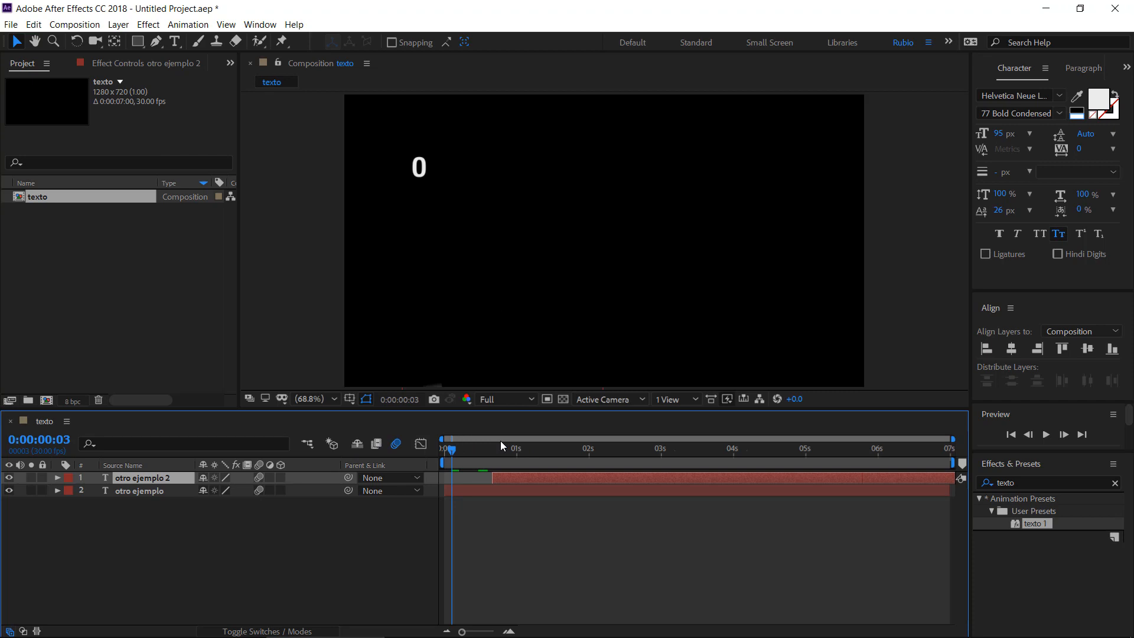
mouse_move(450, 453)
left_mouse_down()
mouse_move(466, 454)
mouse_move(443, 457)
left_mouse_up()
key("space")
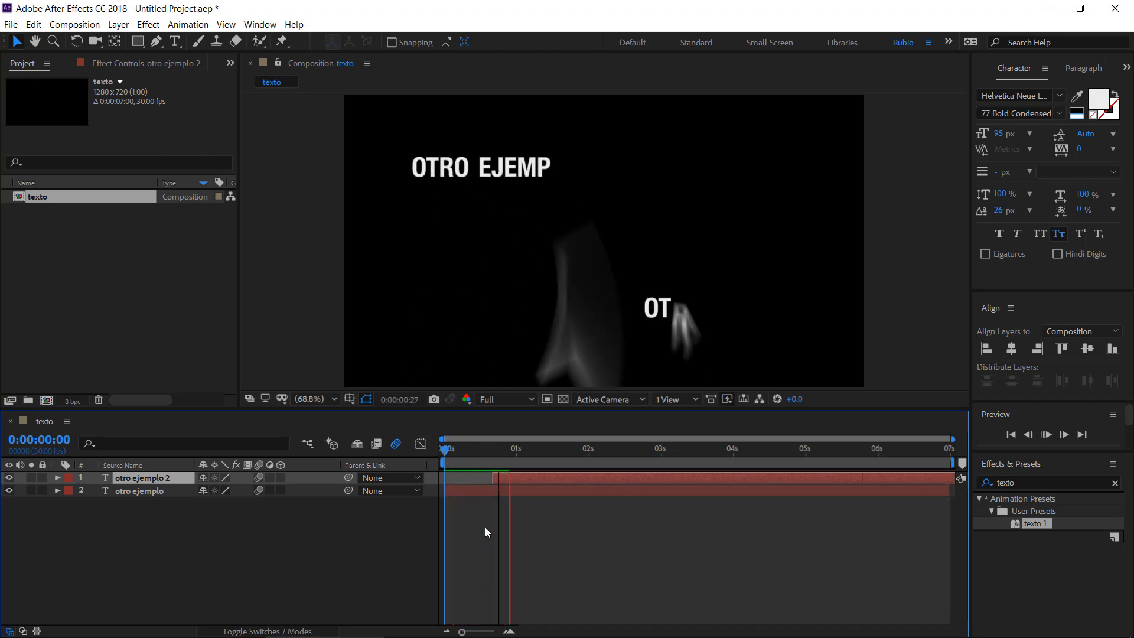
key("space")
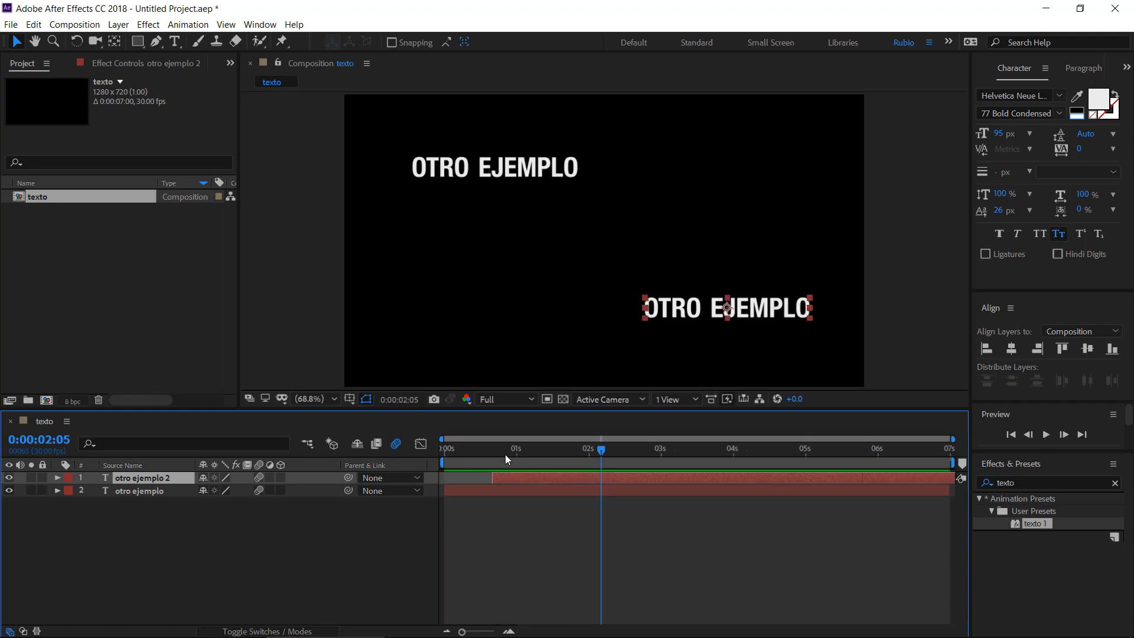
left_click_drag(492, 454, 497, 452)
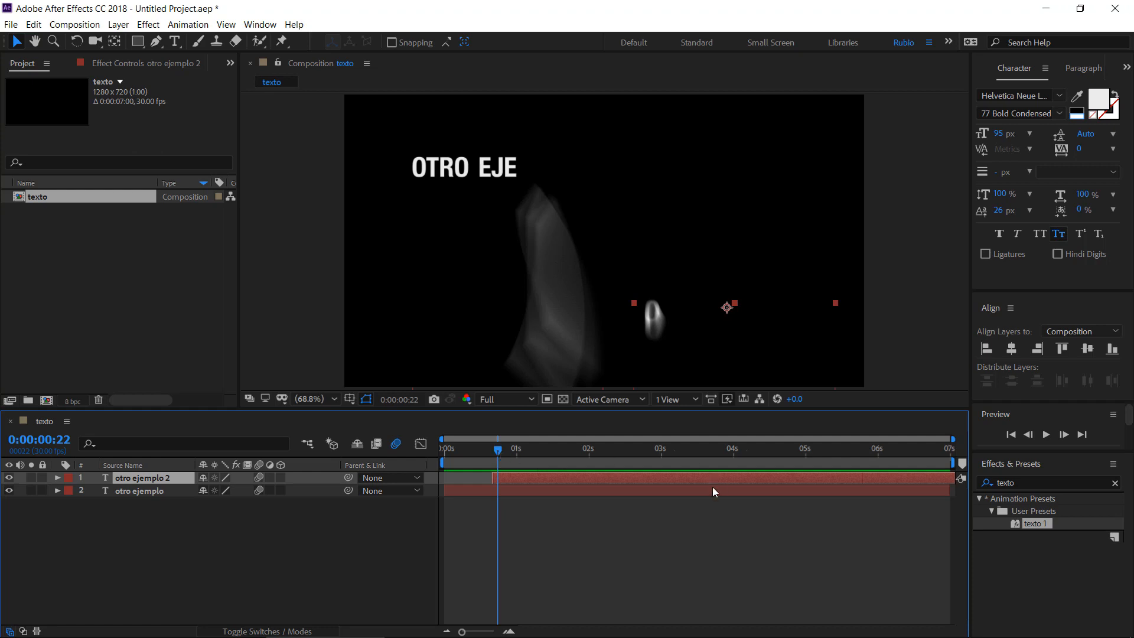
Delete both otro ejemplo layers and add a new text layer reading "ejemplo texto"
left_click(157, 492, "shift")
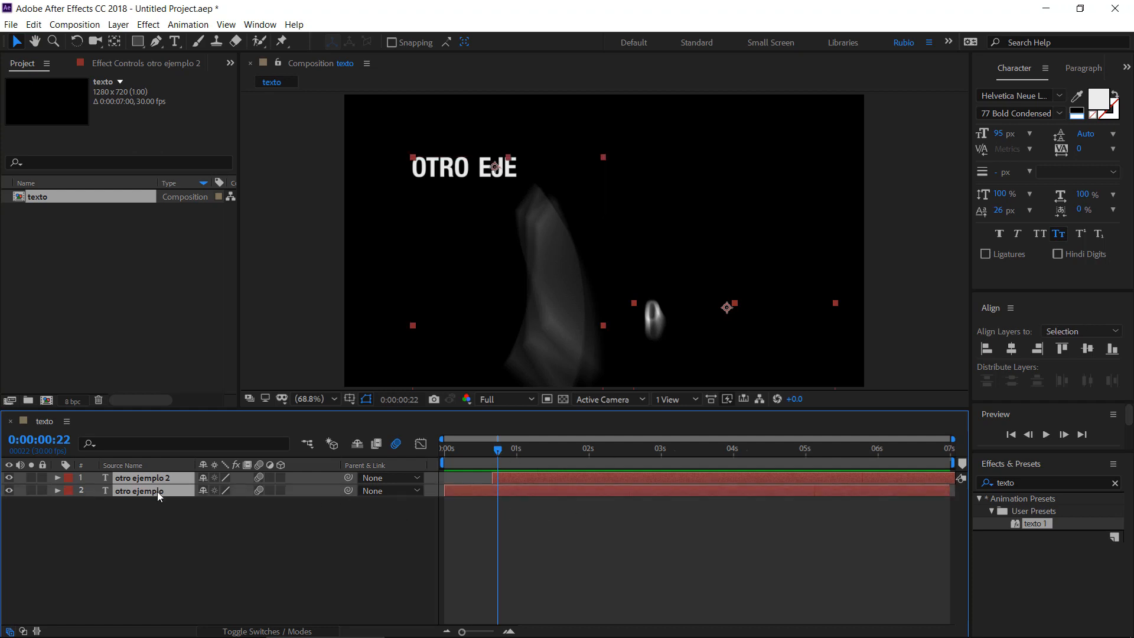
key("Delete")
left_click(175, 41)
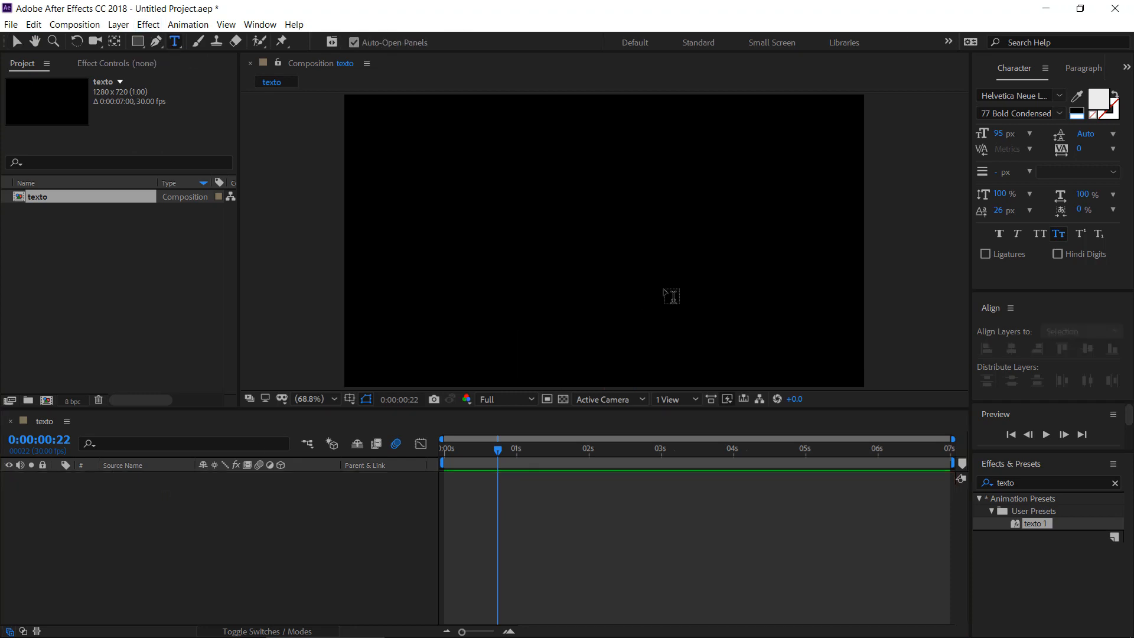
left_click(581, 224)
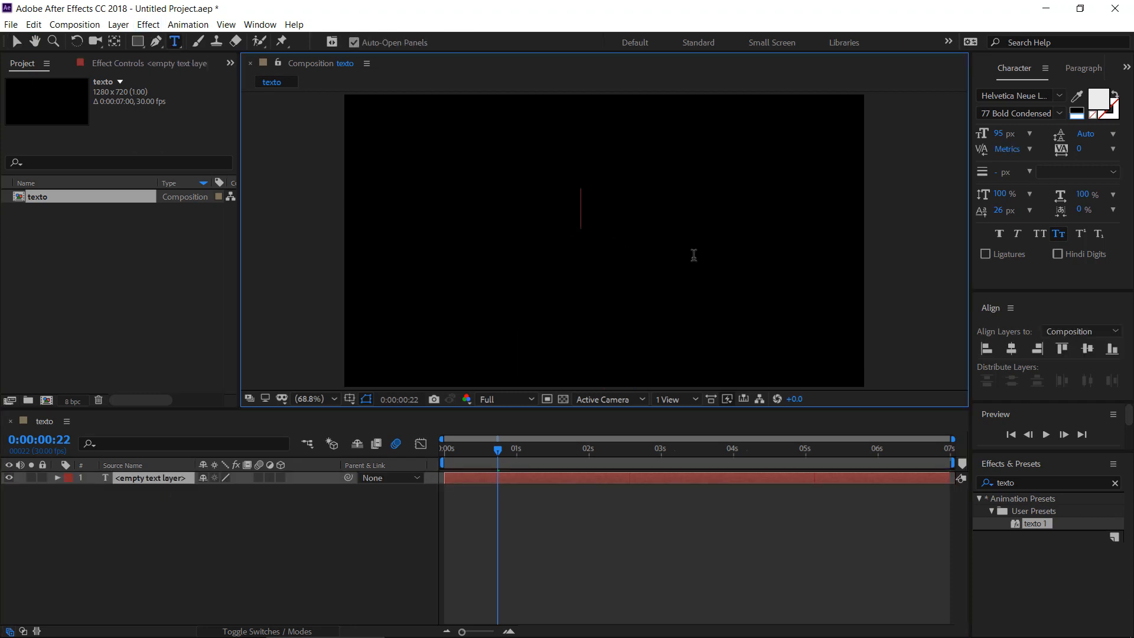
type("ejemplo text")
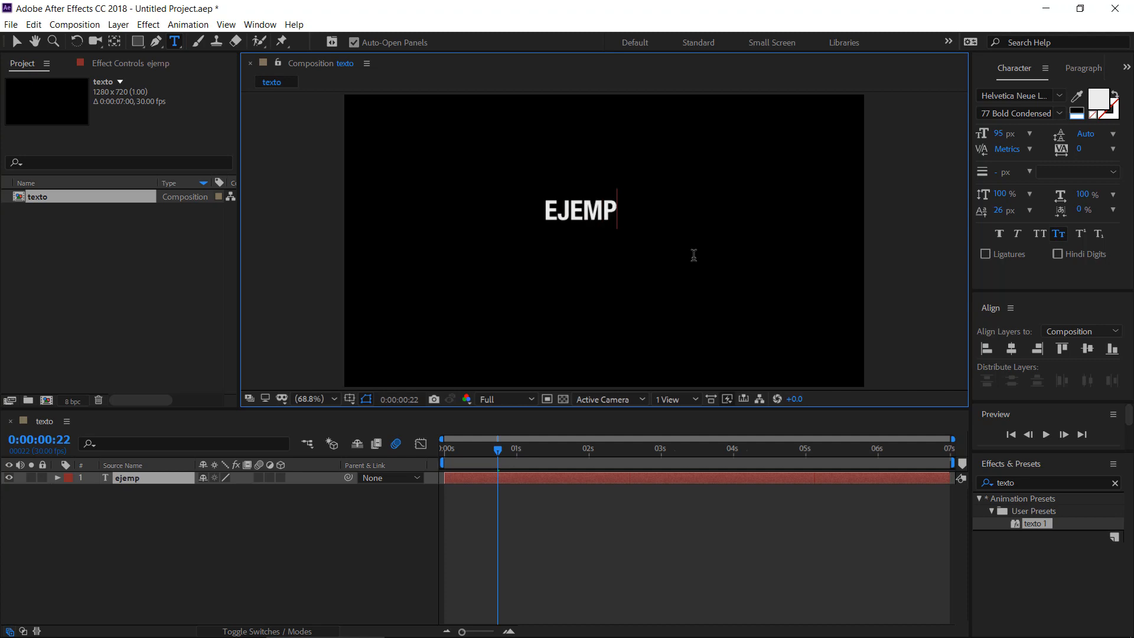
type("o")
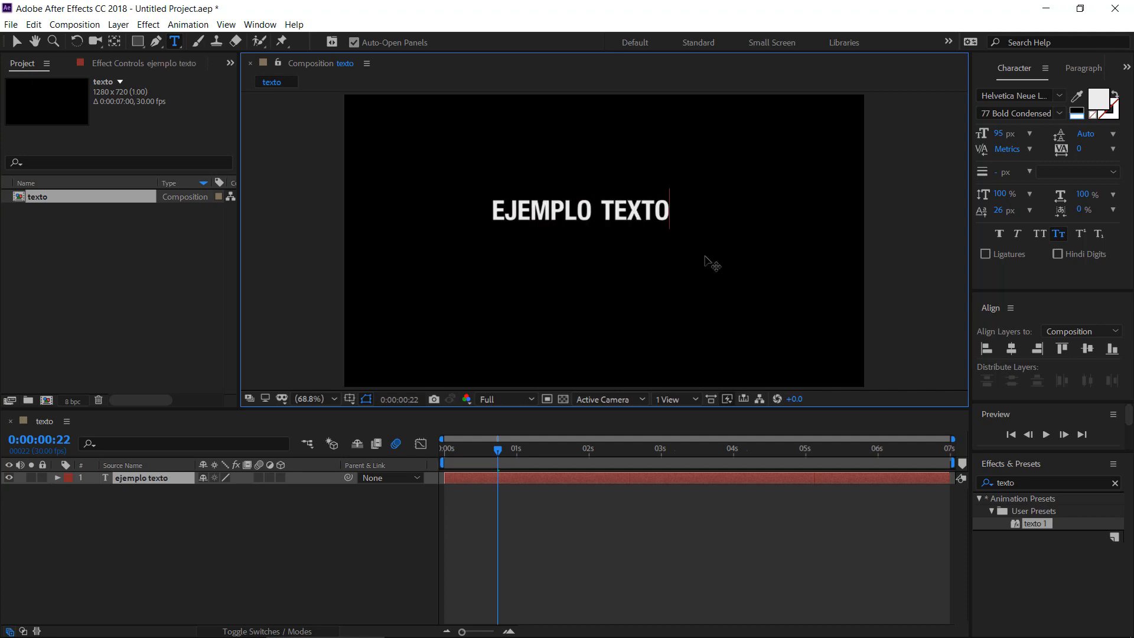
left_click(17, 41)
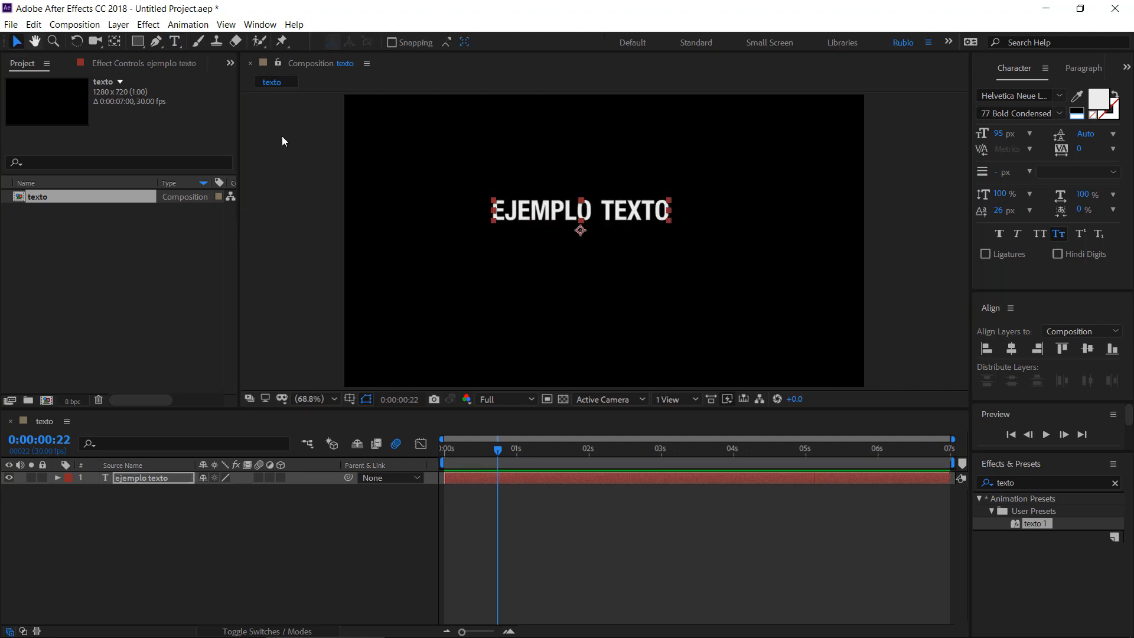
Center the anchor point on the ejemplo texto layer and align the text to the middle of the composition horizontally and vertically
left_click(115, 41)
key("ctrl+alt+Home")
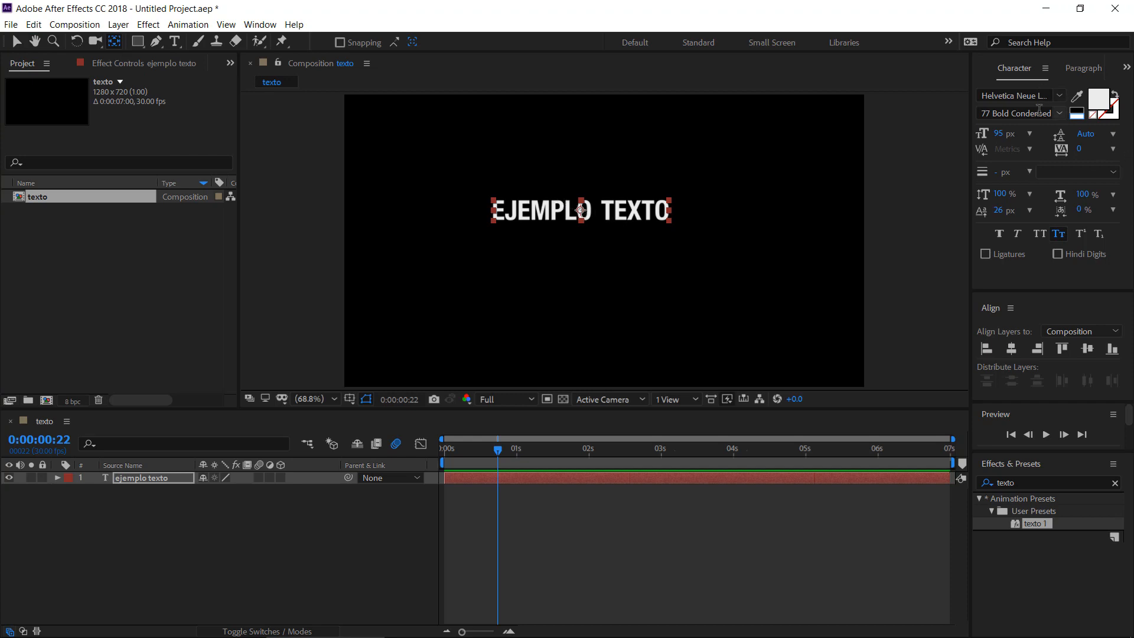
left_click(990, 351)
left_click(1012, 352)
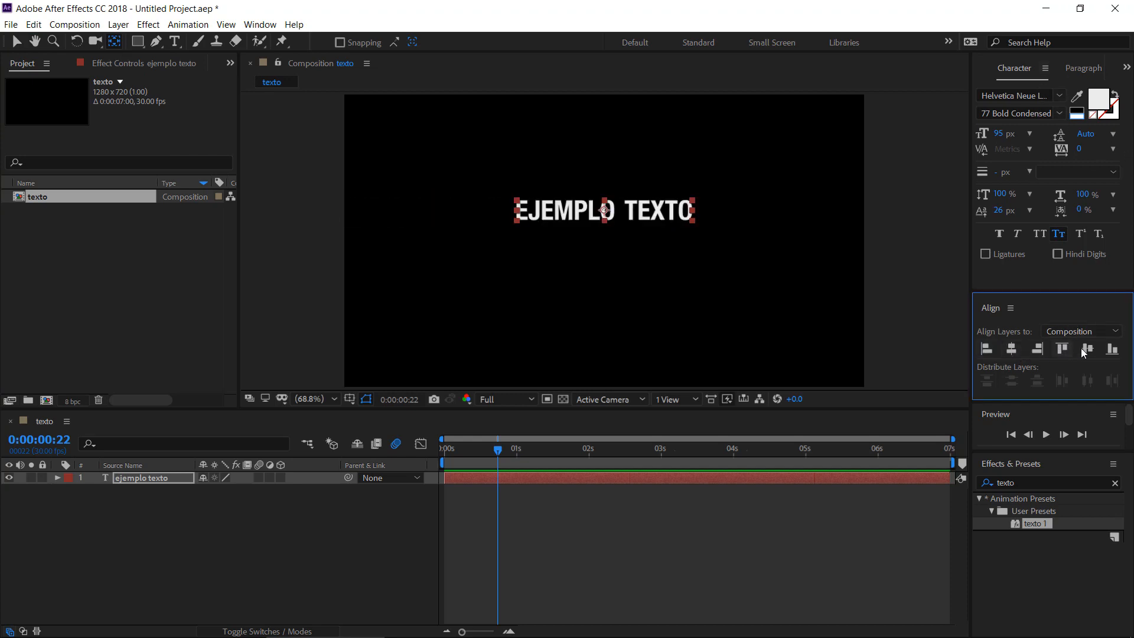
left_click(1086, 349)
left_click(649, 243)
key("v")
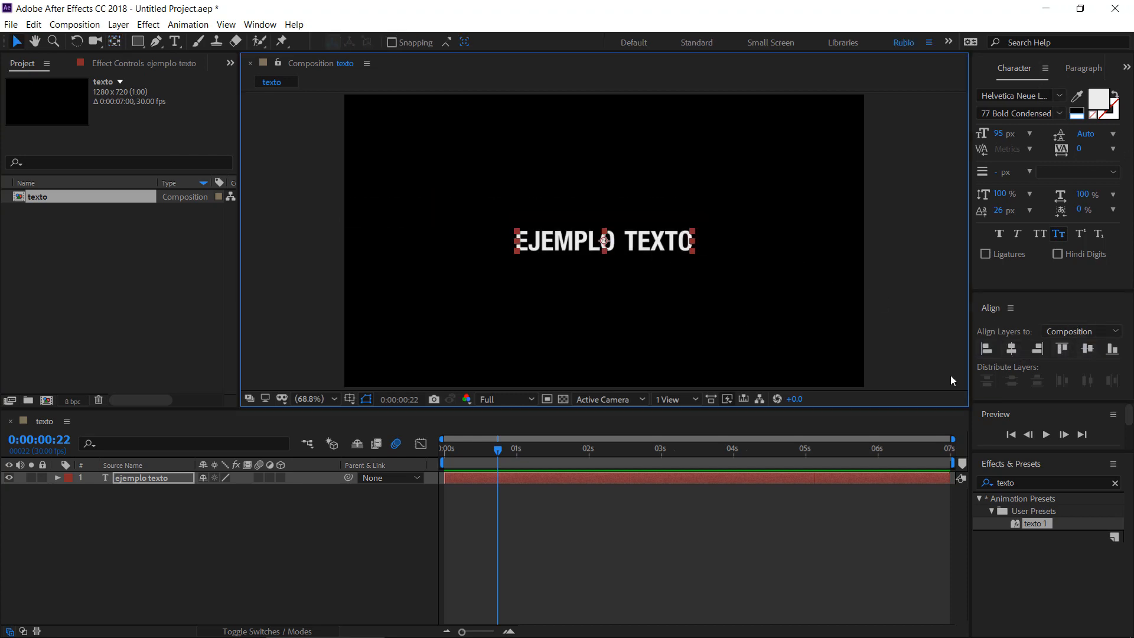
Clear the preset search and locate the saved "texto 1" animation preset among the User Presets
left_click(1114, 483)
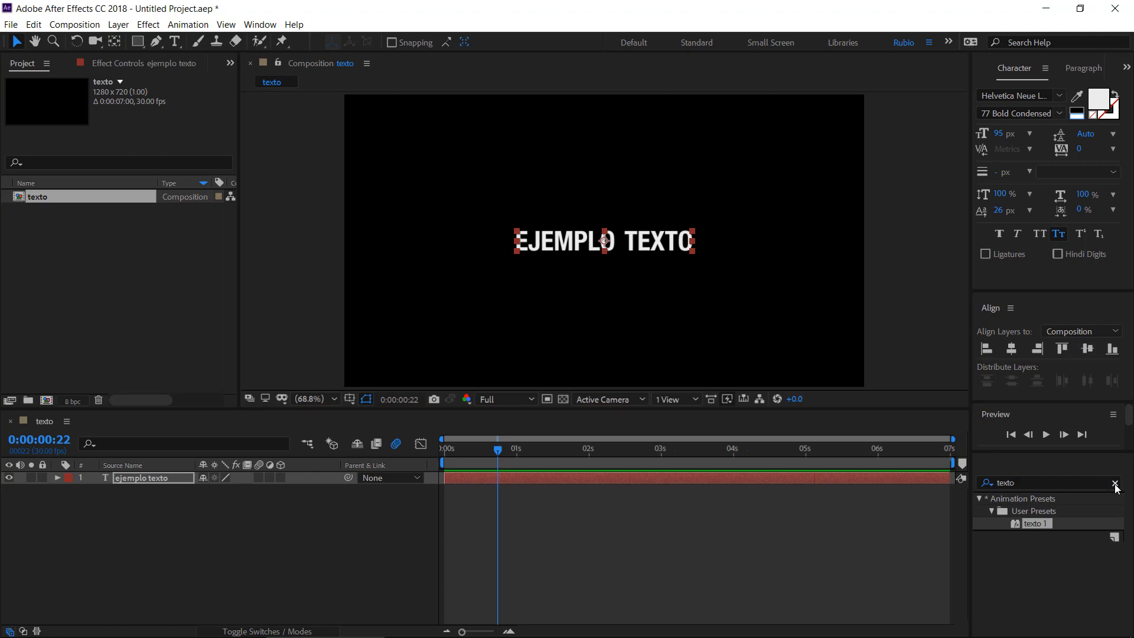
left_click(980, 498)
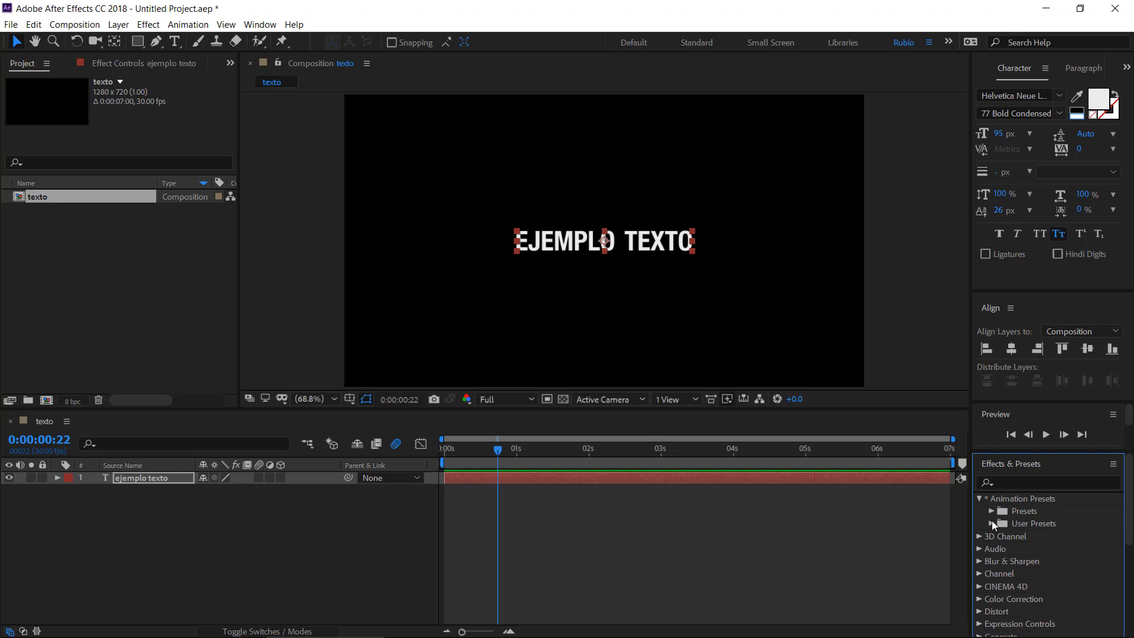
left_click(991, 523)
left_click(1043, 538)
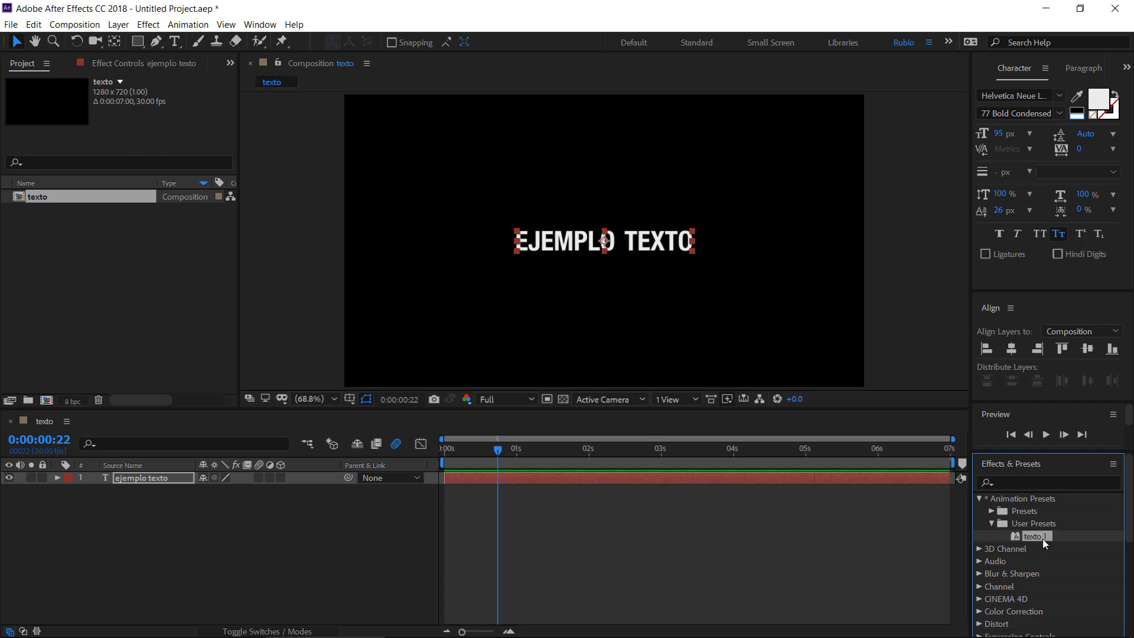
left_click(990, 523)
Browse the built-in animation presets, examining the Text category and its 3D Text presets
left_click(991, 511)
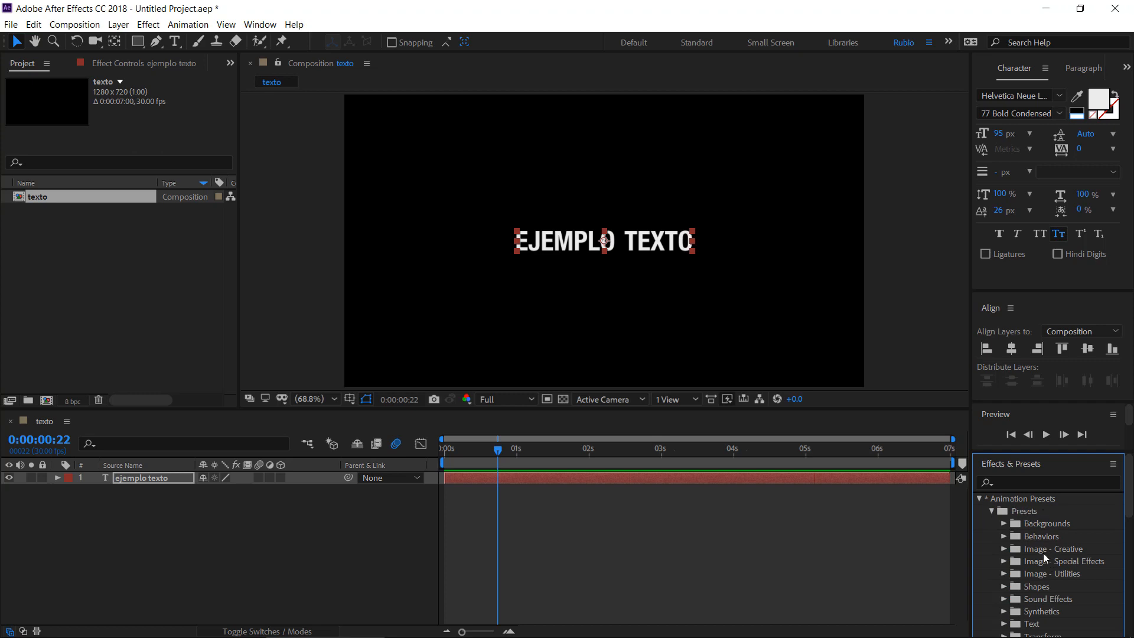
scroll(1046, 564, "down", 1)
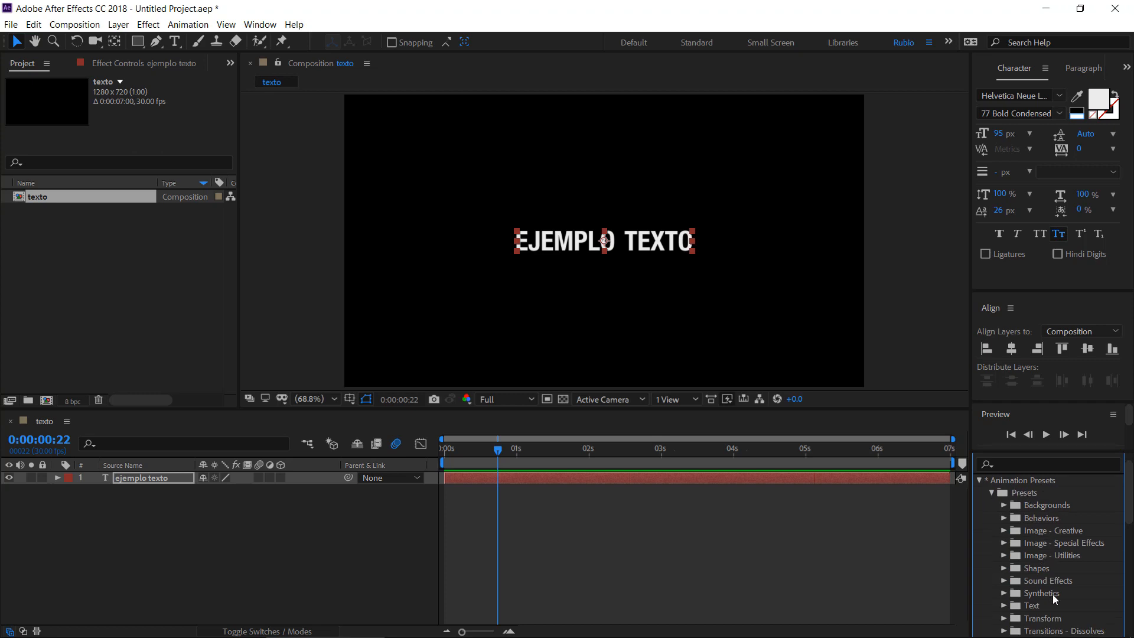
scroll(1053, 595, "up", 1)
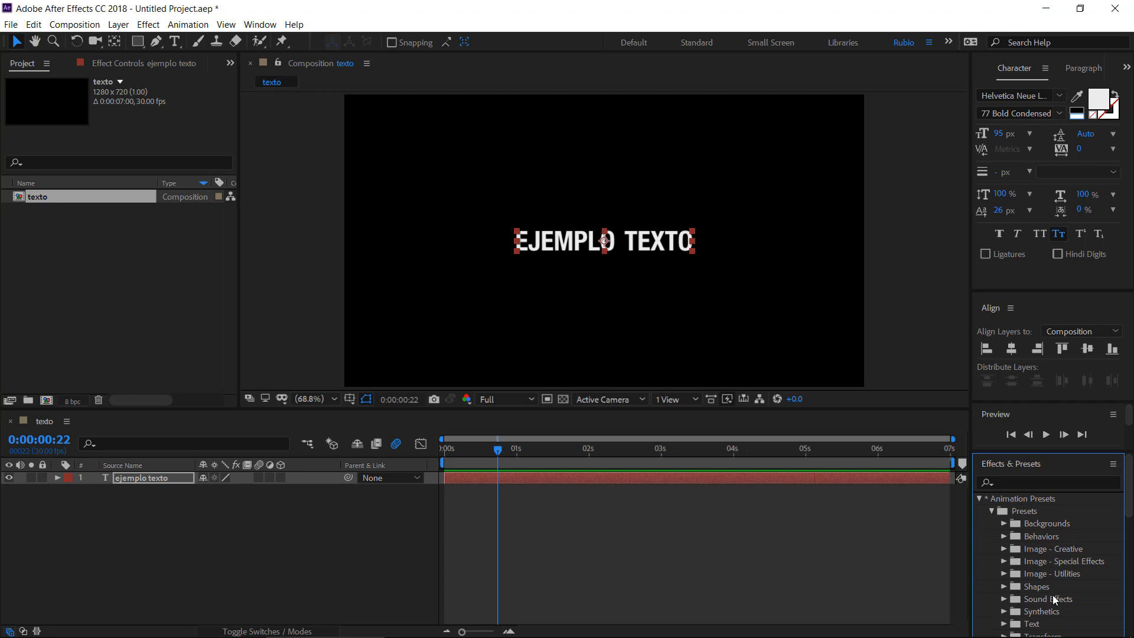
scroll(1052, 598, "down", 1)
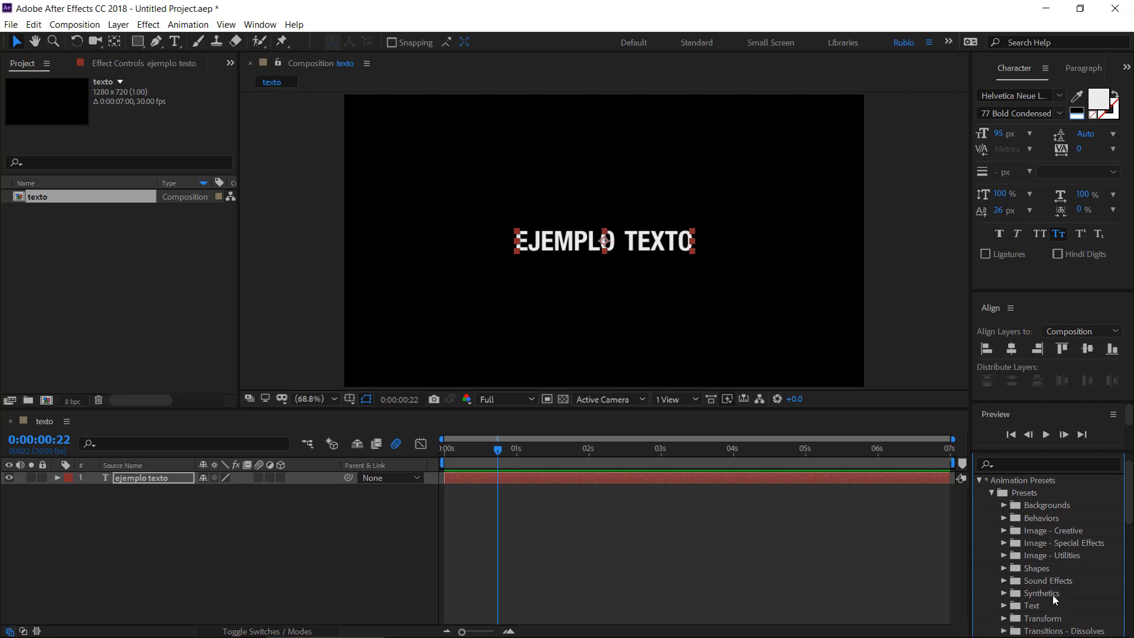
scroll(1052, 594, "down", 1)
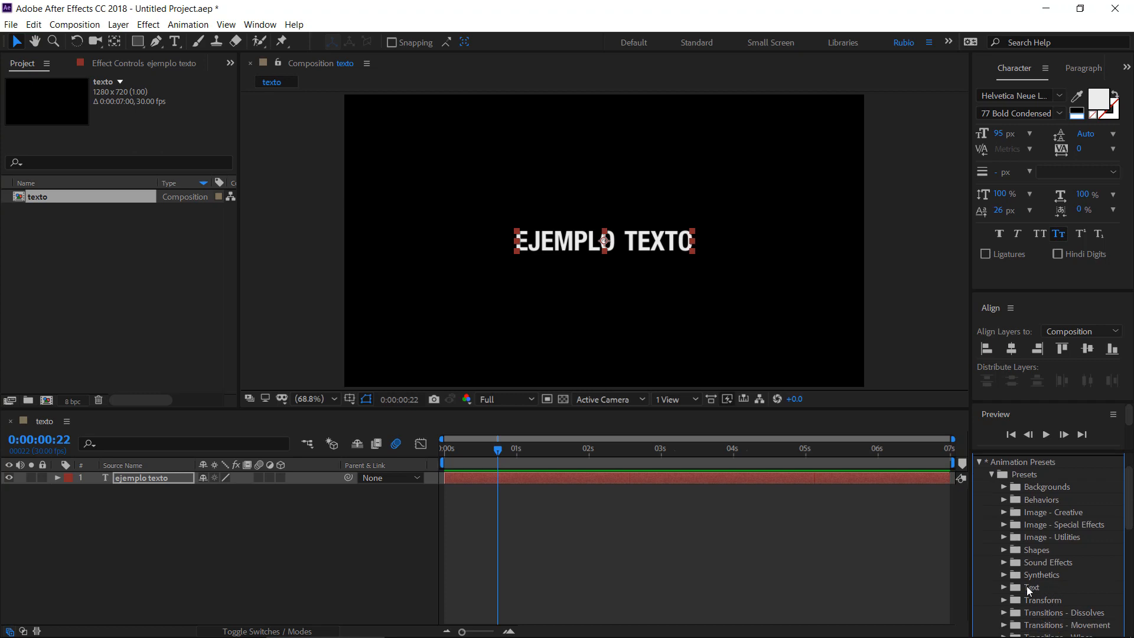
left_click(1003, 587)
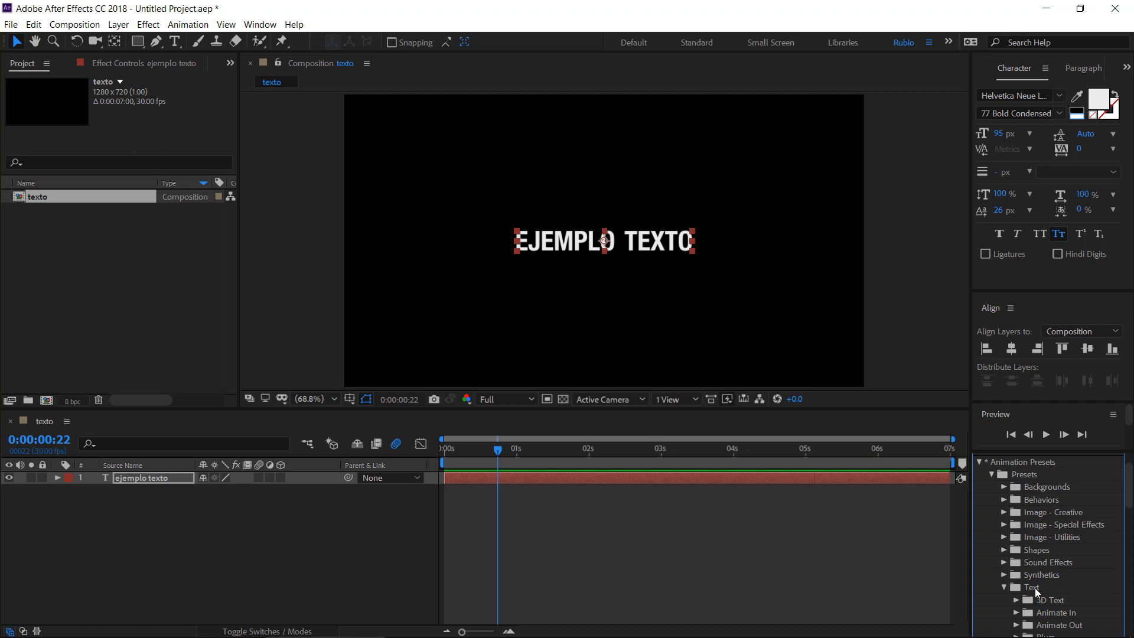
scroll(1035, 587, "down", 3)
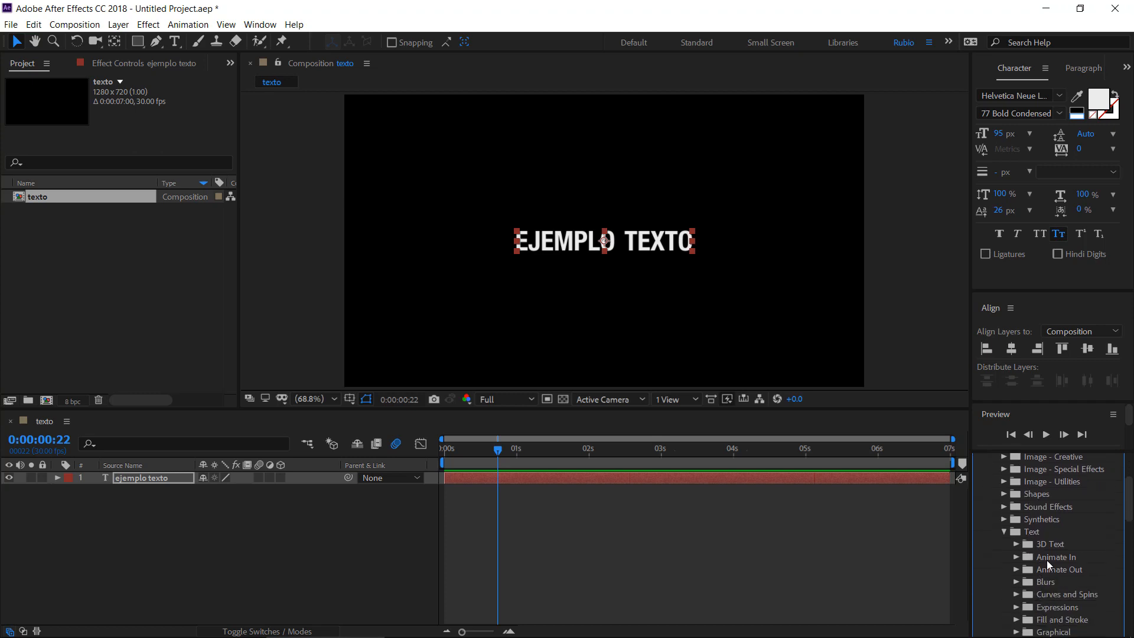
left_click(1014, 544)
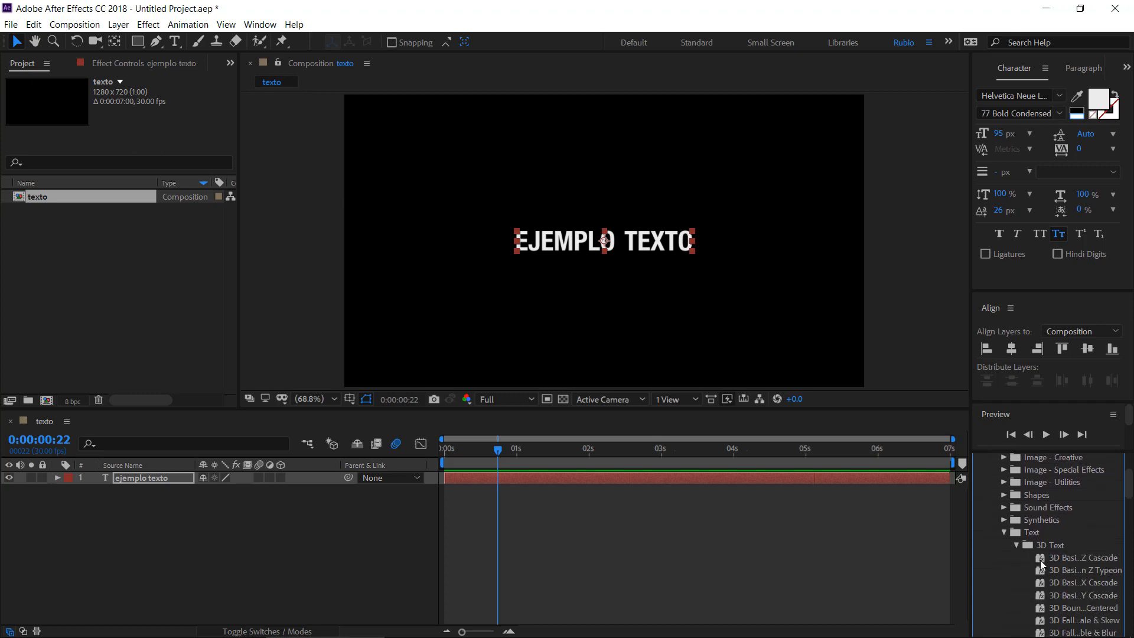
scroll(1081, 559, "down", 4)
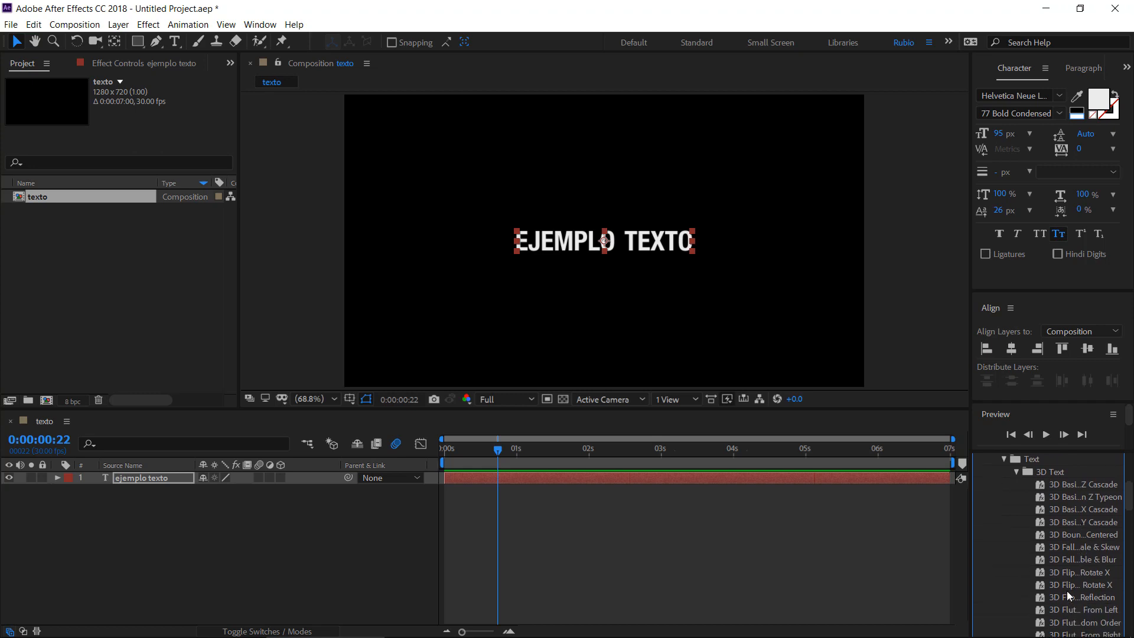
scroll(1066, 597, "down", 1)
left_click_drag(483, 456, 511, 456)
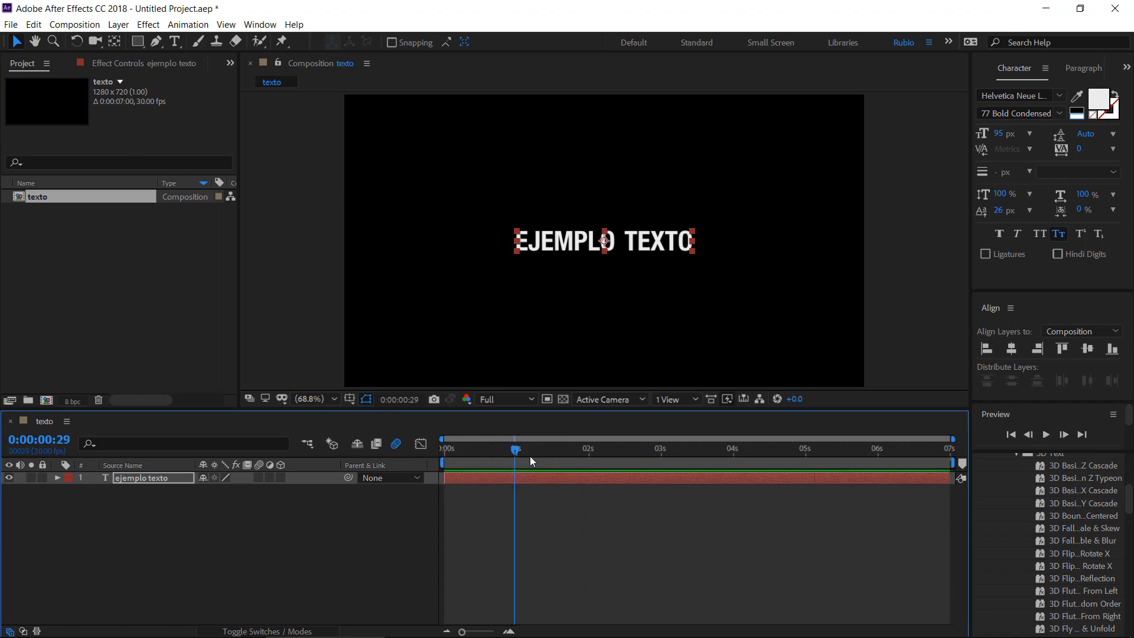
scroll(1058, 576, "up", 4)
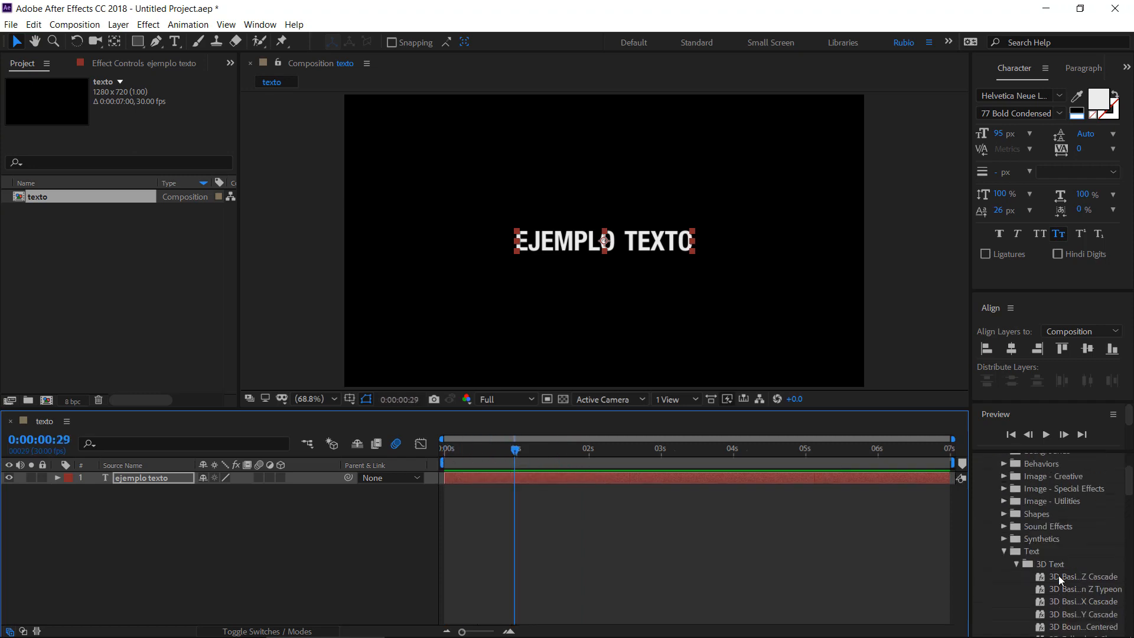
scroll(1011, 543, "up", 3)
left_click(991, 511)
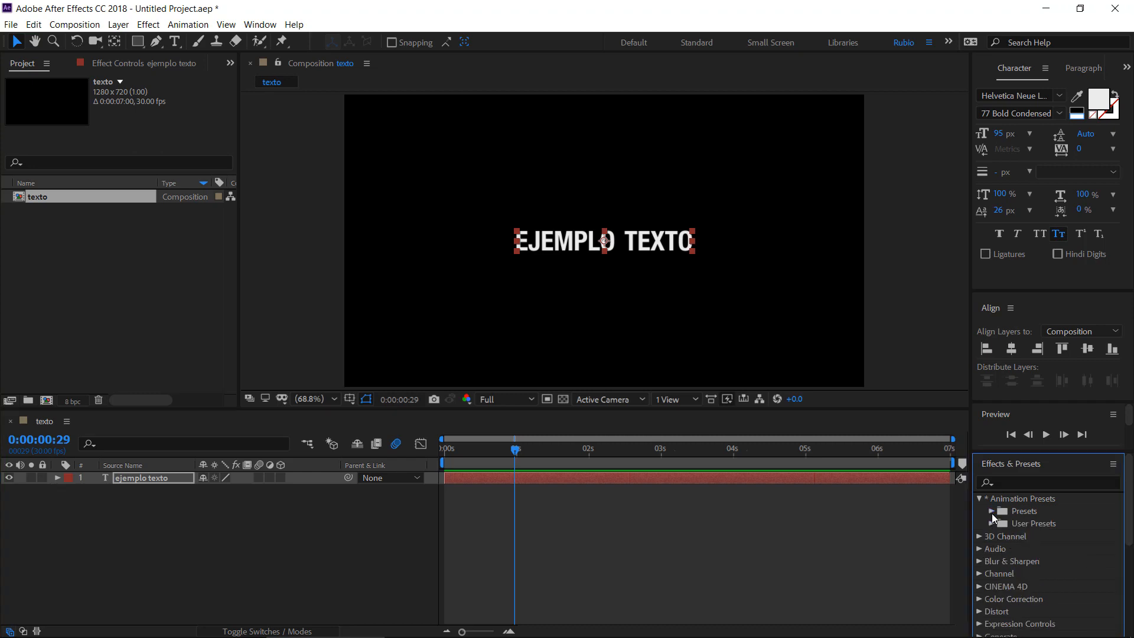
Apply the "texto 1" user preset to the ejemplo texto layer with the playhead at 0:00:02:29
left_click(991, 523)
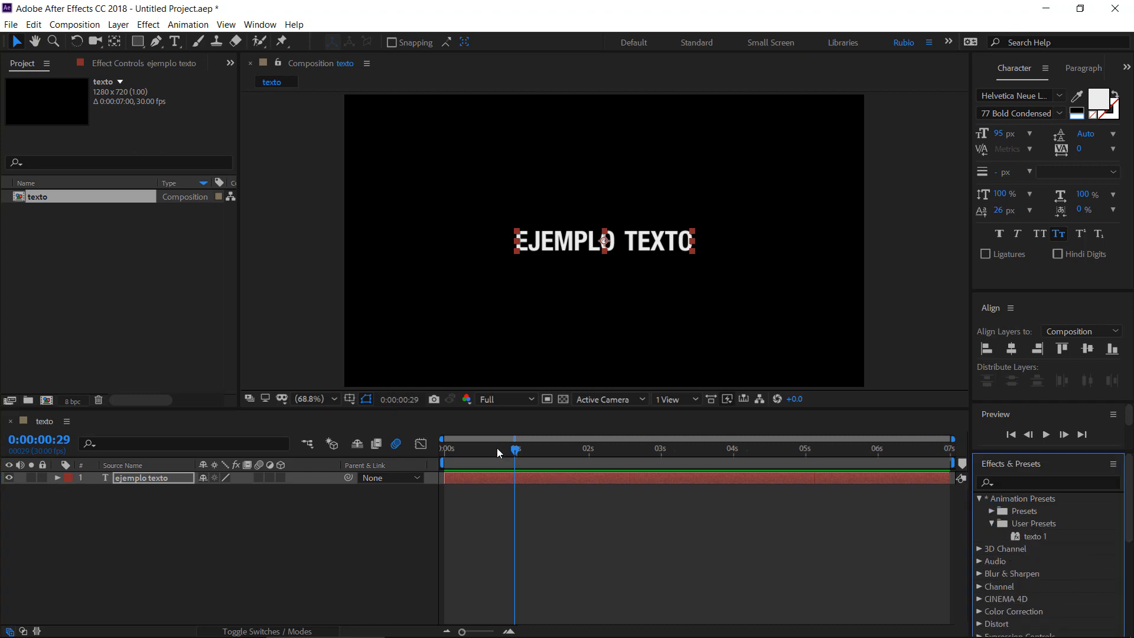
left_click_drag(497, 448, 658, 468)
left_click_drag(1025, 531, 661, 475)
double_click(1037, 536)
key("ctrl+z")
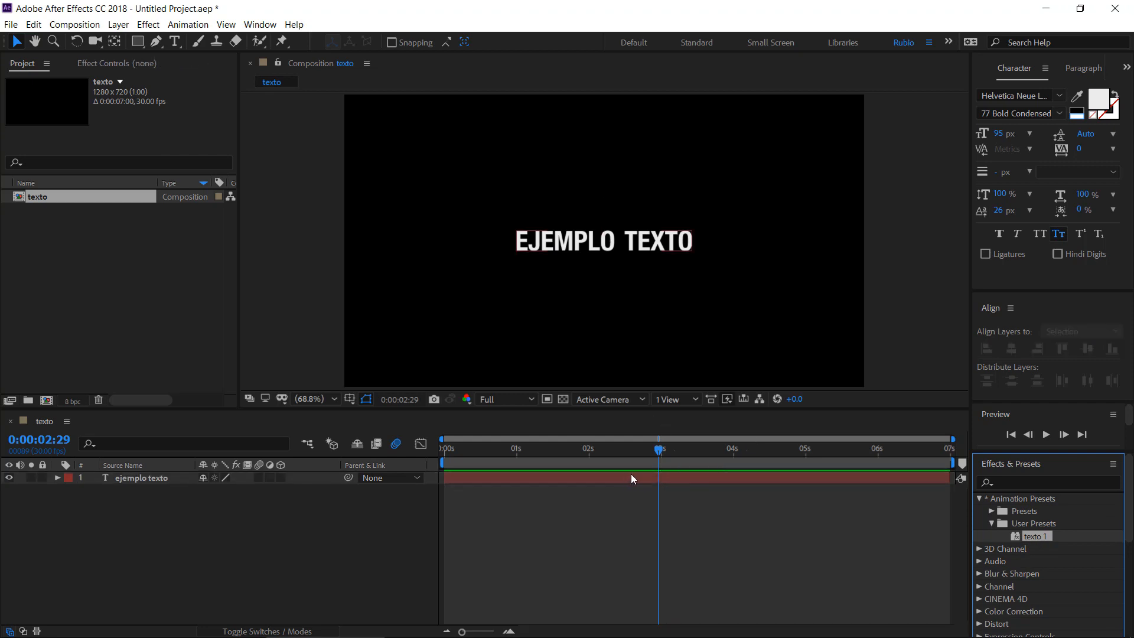
left_click(630, 476)
left_click_drag(1035, 537, 722, 475)
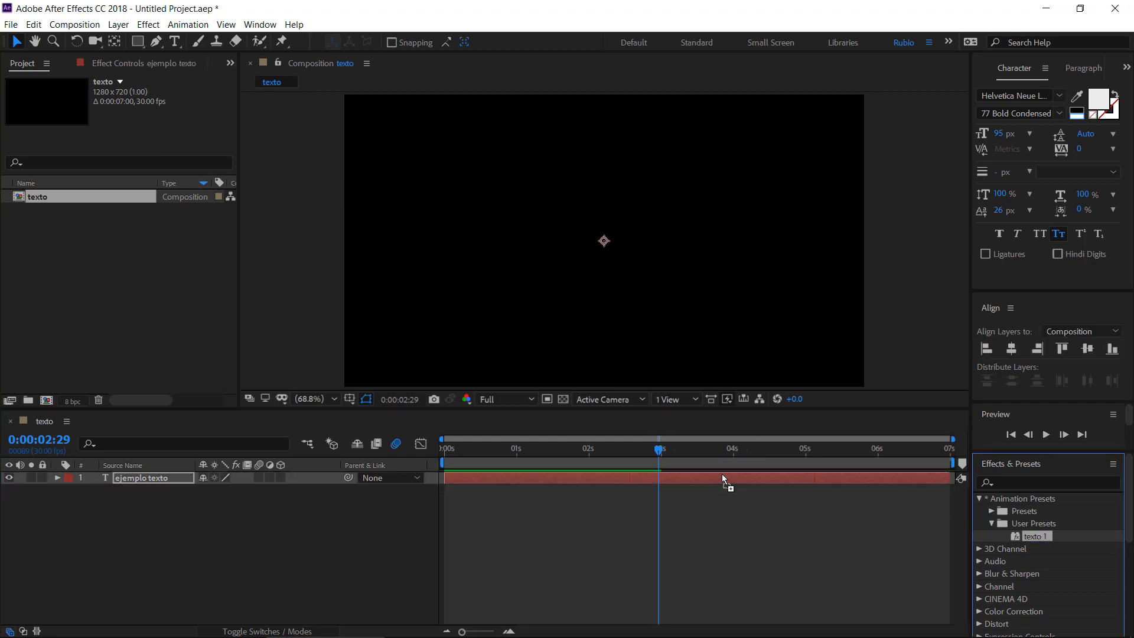
Reveal the ejemplo texto layer's keyframes and scrub through the animation to 0:00:03:16
left_click(672, 477)
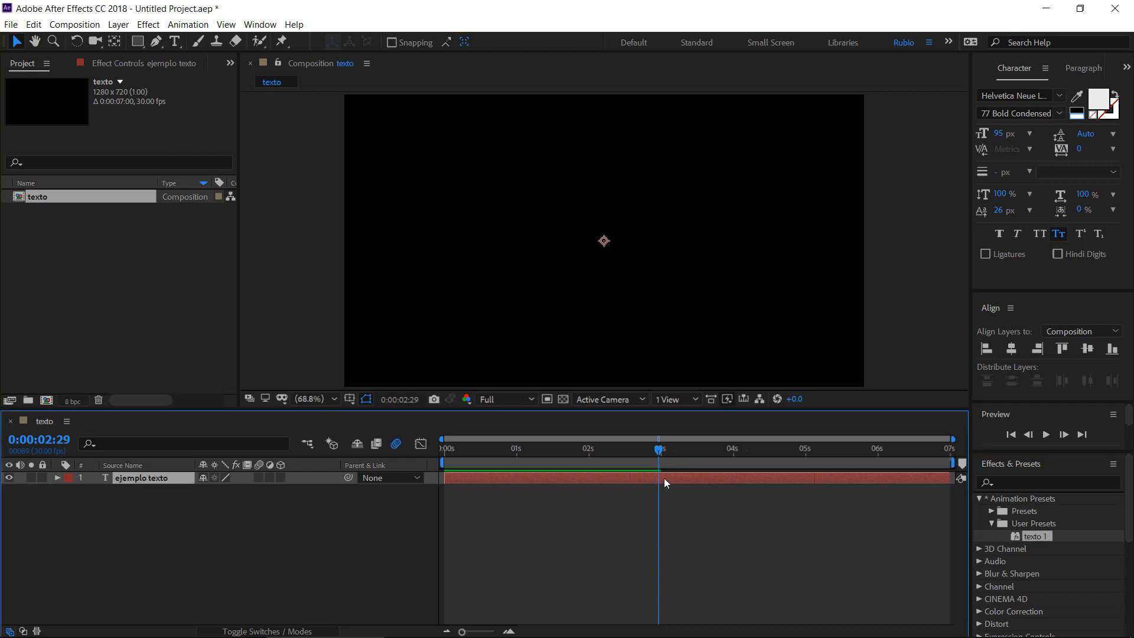
key("u")
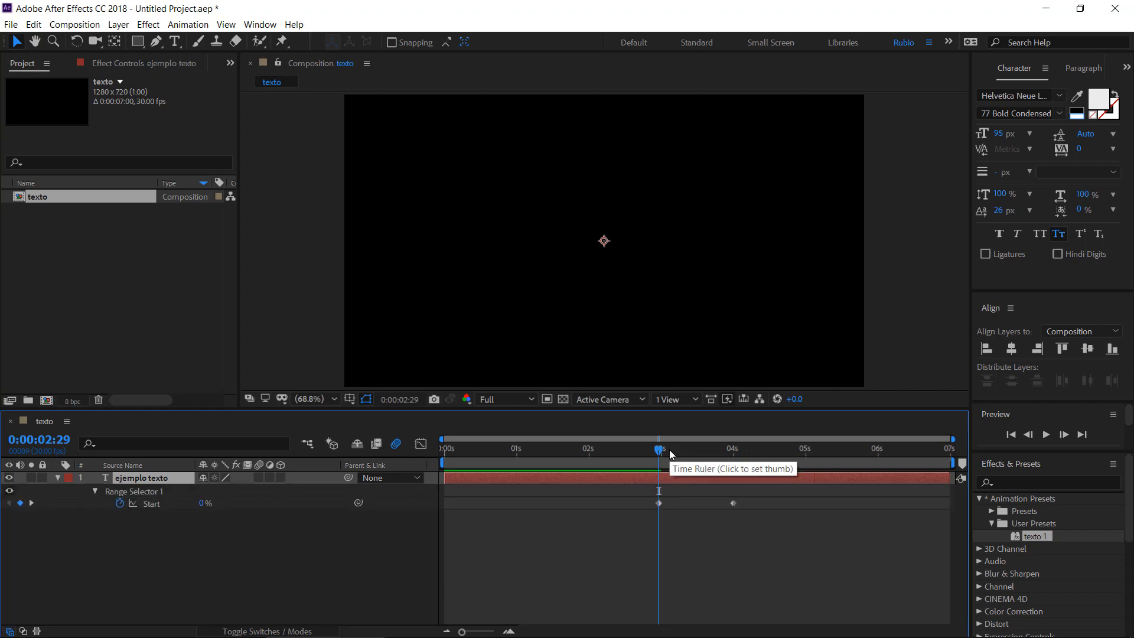
left_click_drag(670, 450, 700, 487)
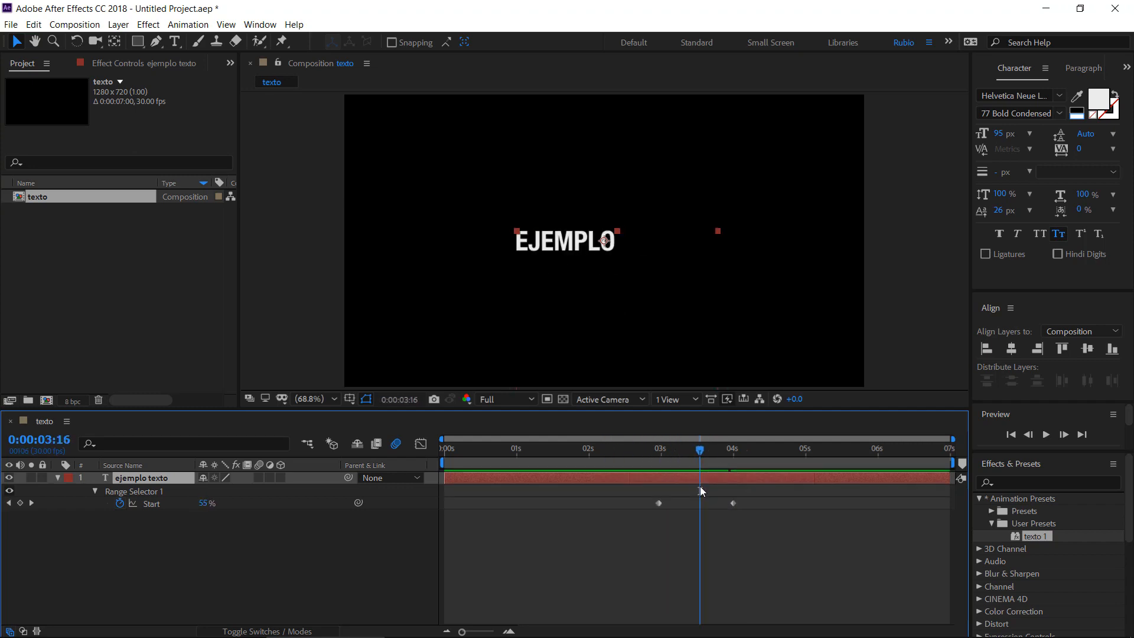
Preview the ejemplo texto animation, undo the "texto 1" preset applied to the layer, and collapse the layer's properties
key("space")
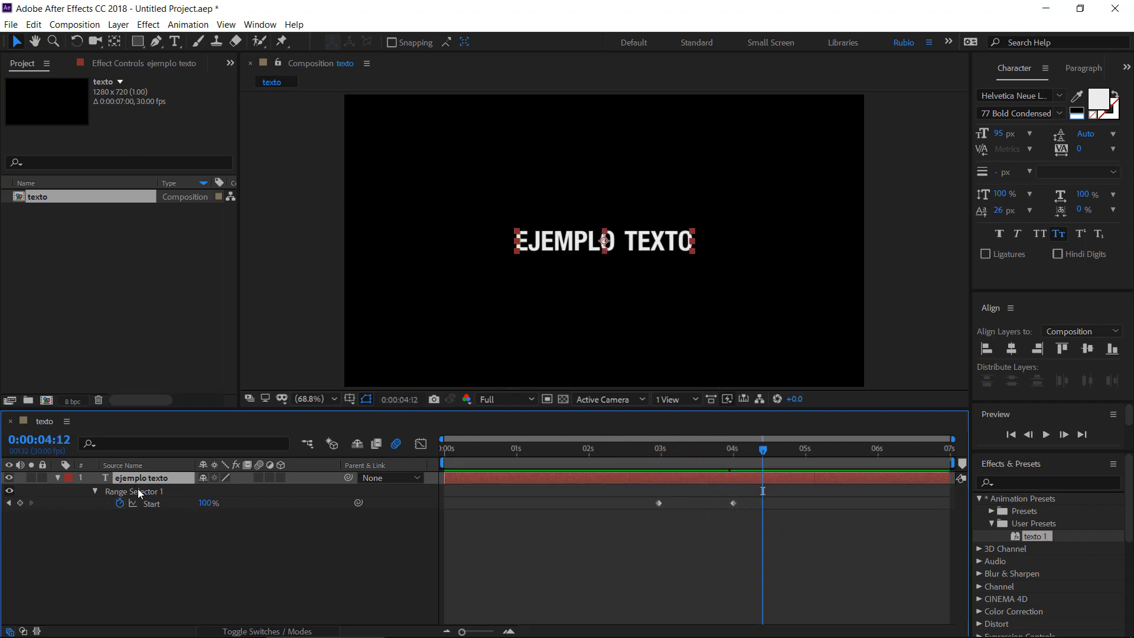
key("ctrl+z")
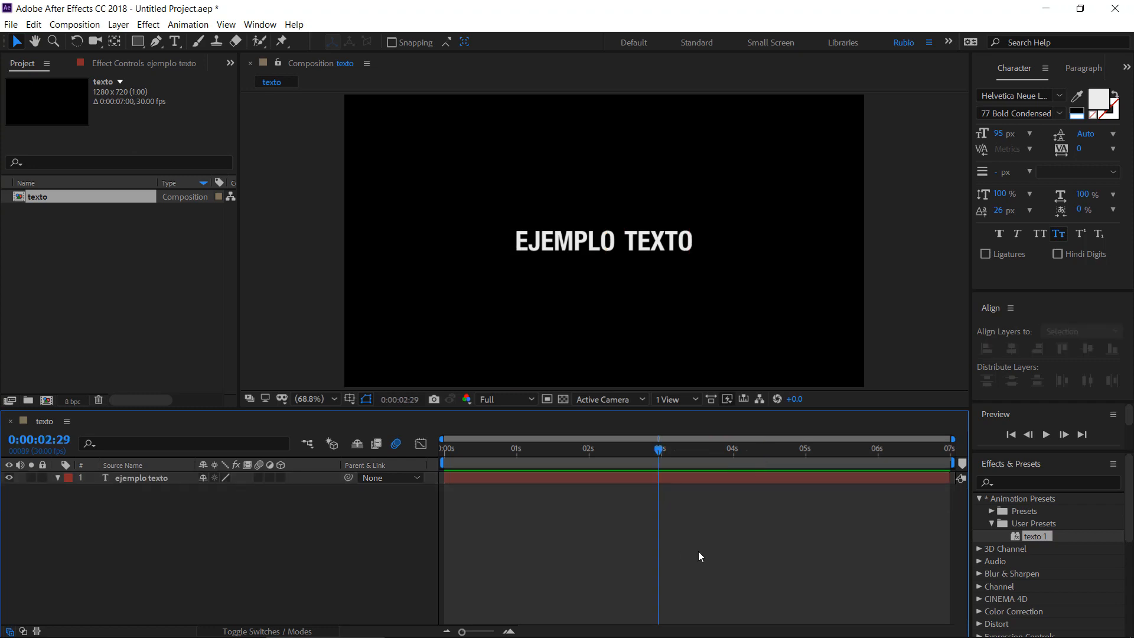
key("ctrl+z")
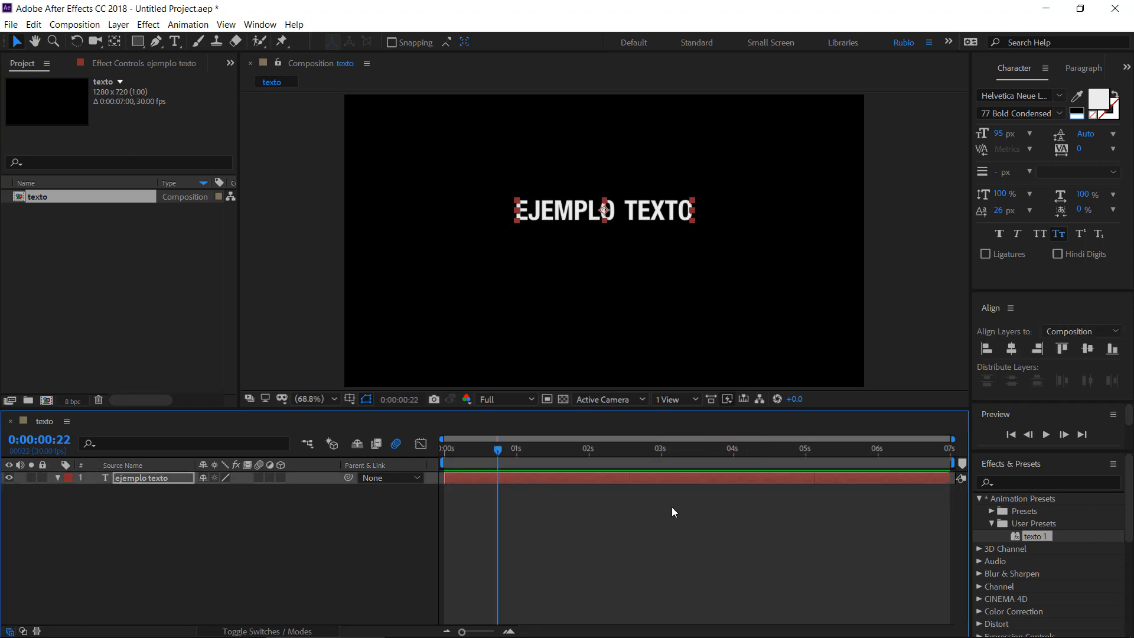
key("u")
key("u")
key("u")
Apply the first Z Cascade preset from the built-in 3D Text presets to the ejemplo texto layer at 0:00:00:22
left_click(992, 523)
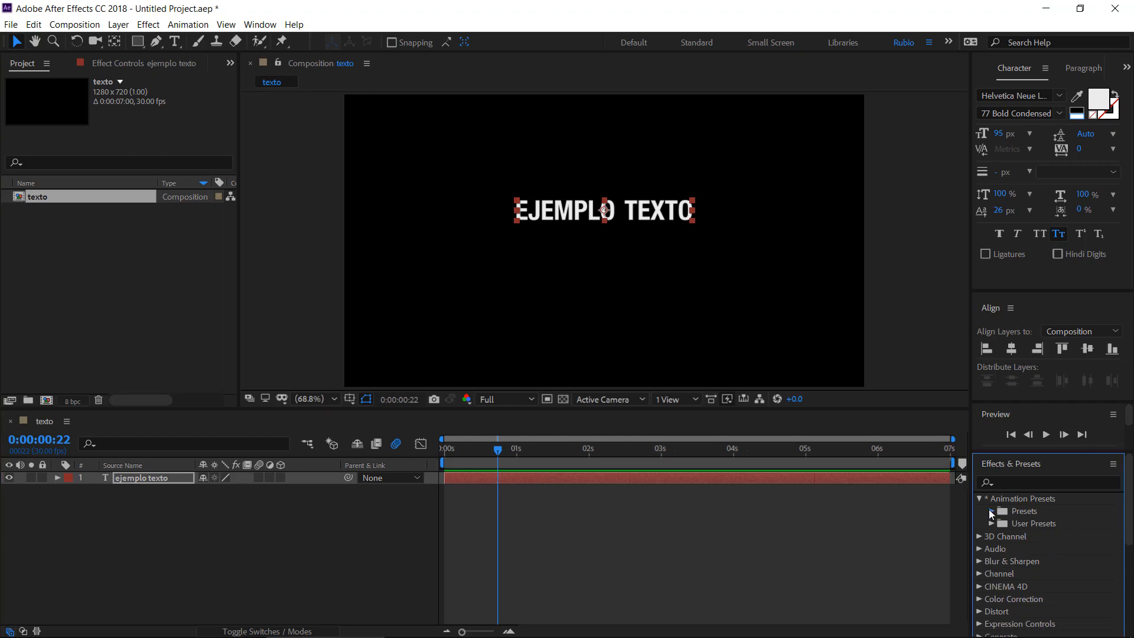
left_click(991, 510)
scroll(1040, 575, "down", 2)
scroll(1041, 576, "down", 1)
left_click_drag(1047, 594, 575, 479)
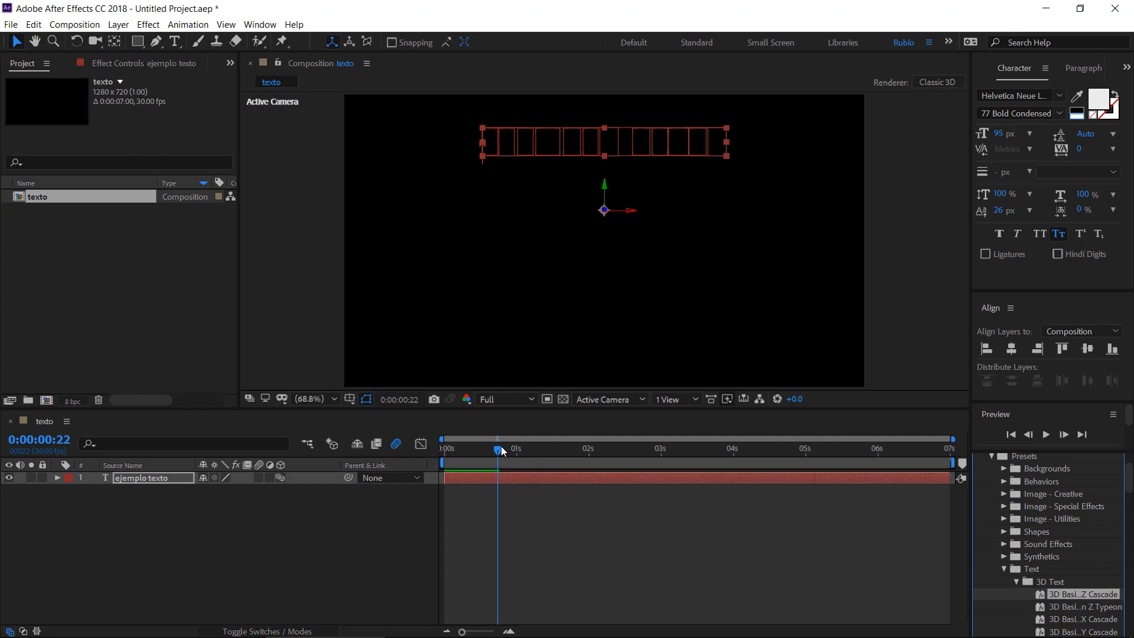
Preview the Z Cascade animation from the start of the composition and reveal the ejemplo texto layer's keyframes
left_click_drag(501, 447, 388, 474)
key("space")
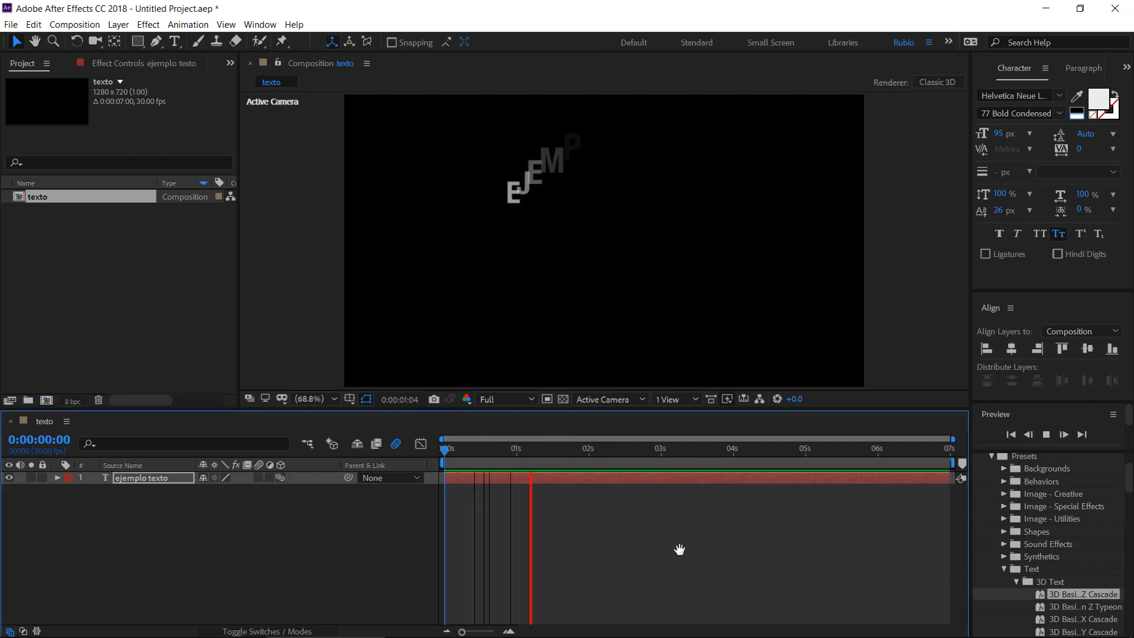
left_click(516, 480)
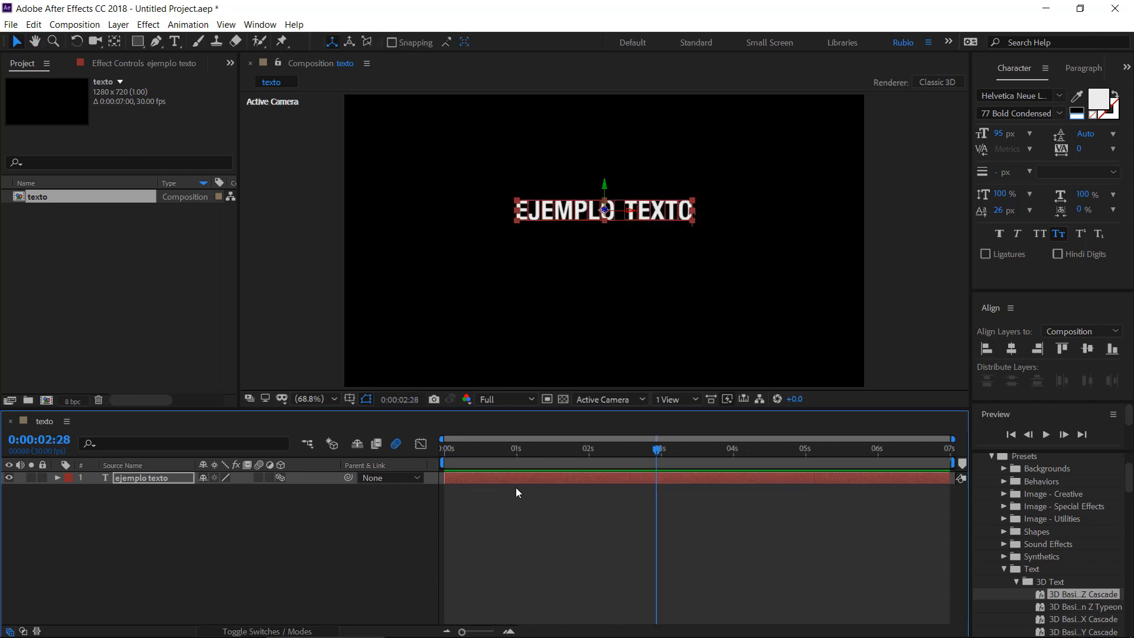
key("u")
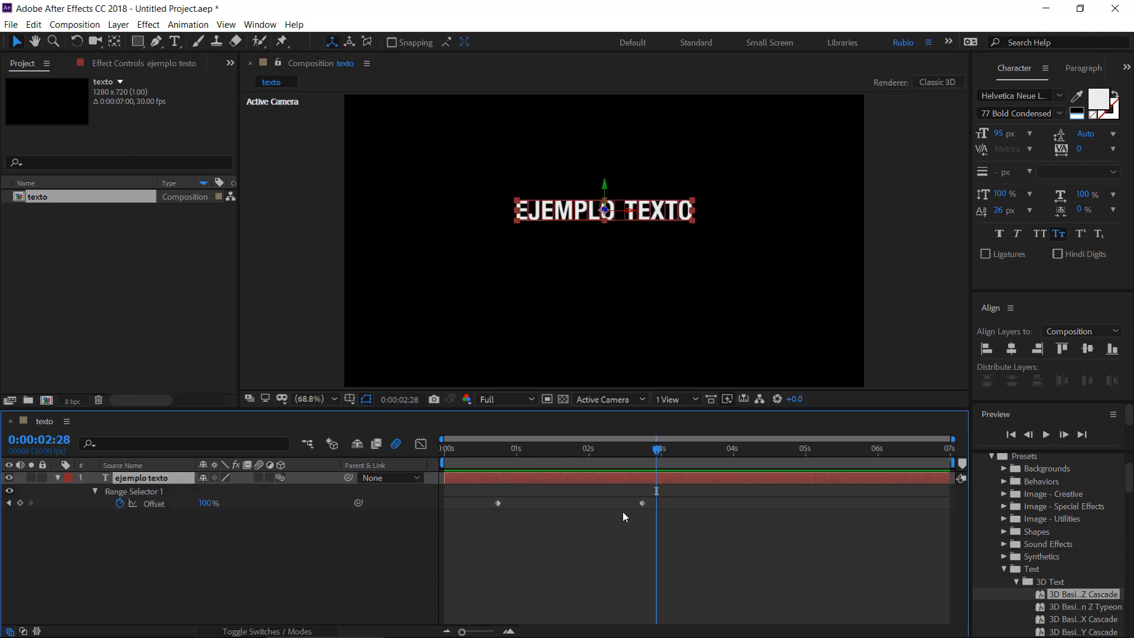
Shorten the Z Cascade animation by moving its last Offset keyframe to about 1.5 seconds, and preview it from 0:00:00:13
mouse_move(645, 506)
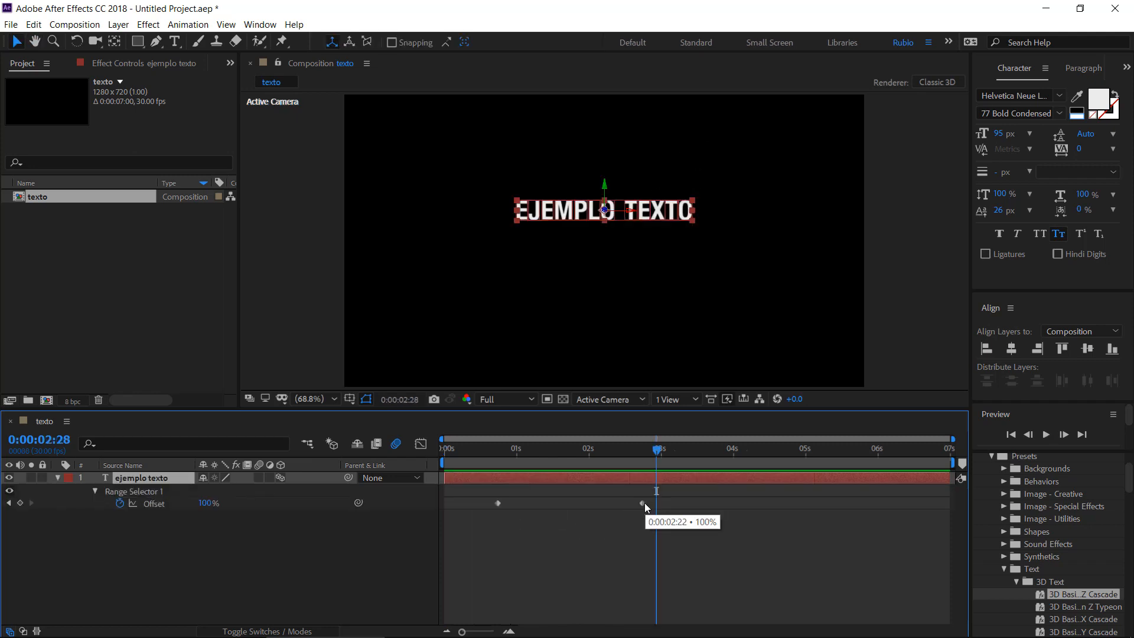
left_click_drag(643, 503, 624, 504)
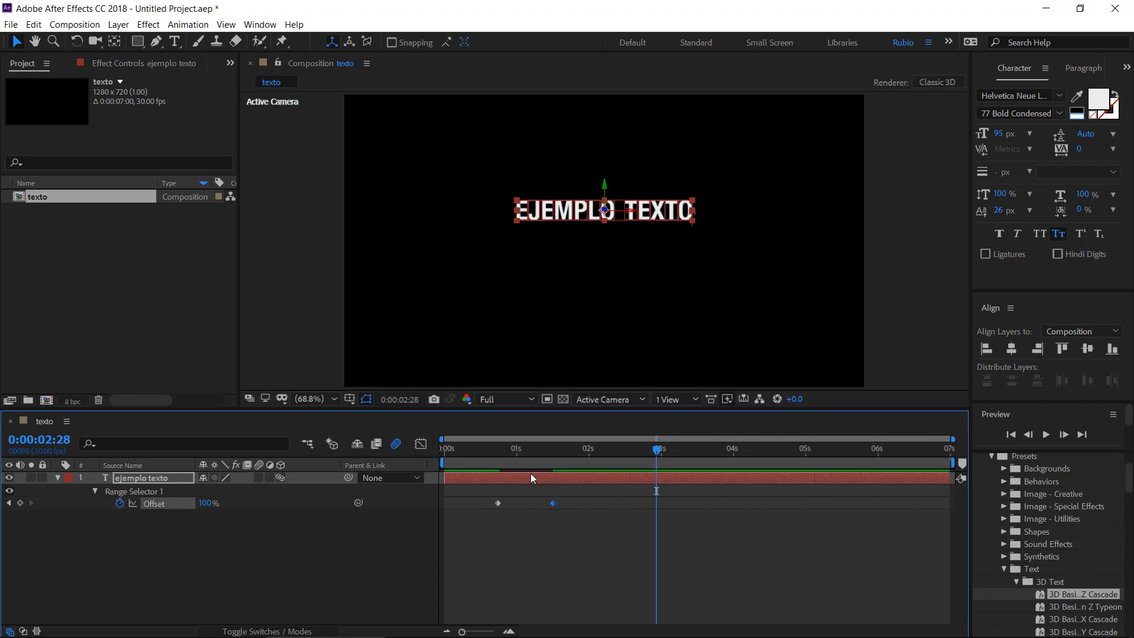
left_click(475, 456)
key("space")
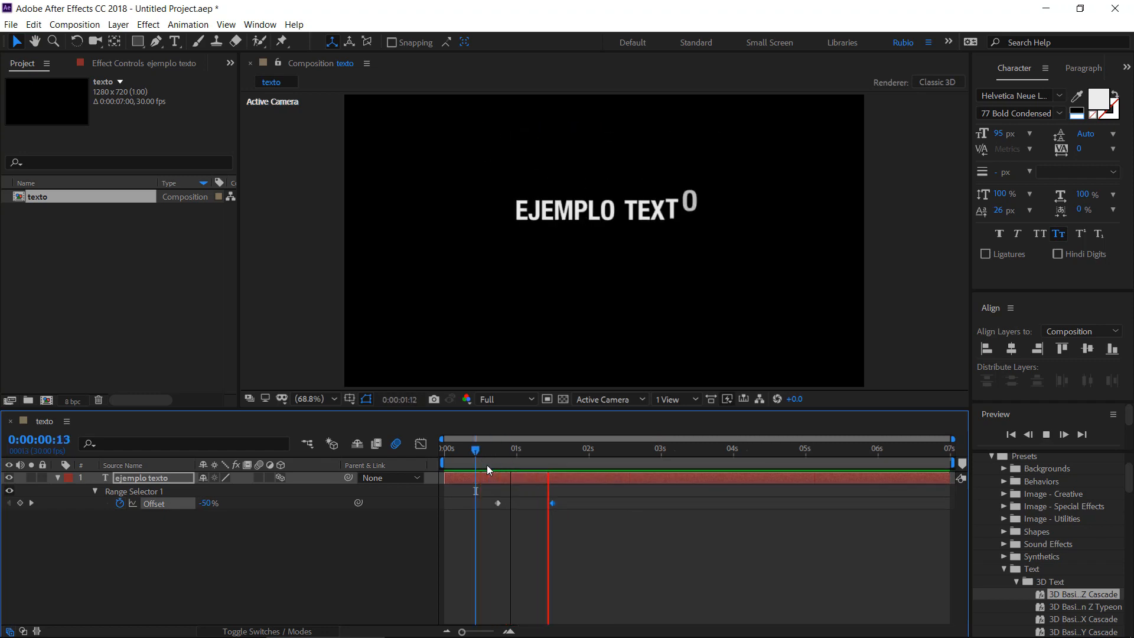
key("space")
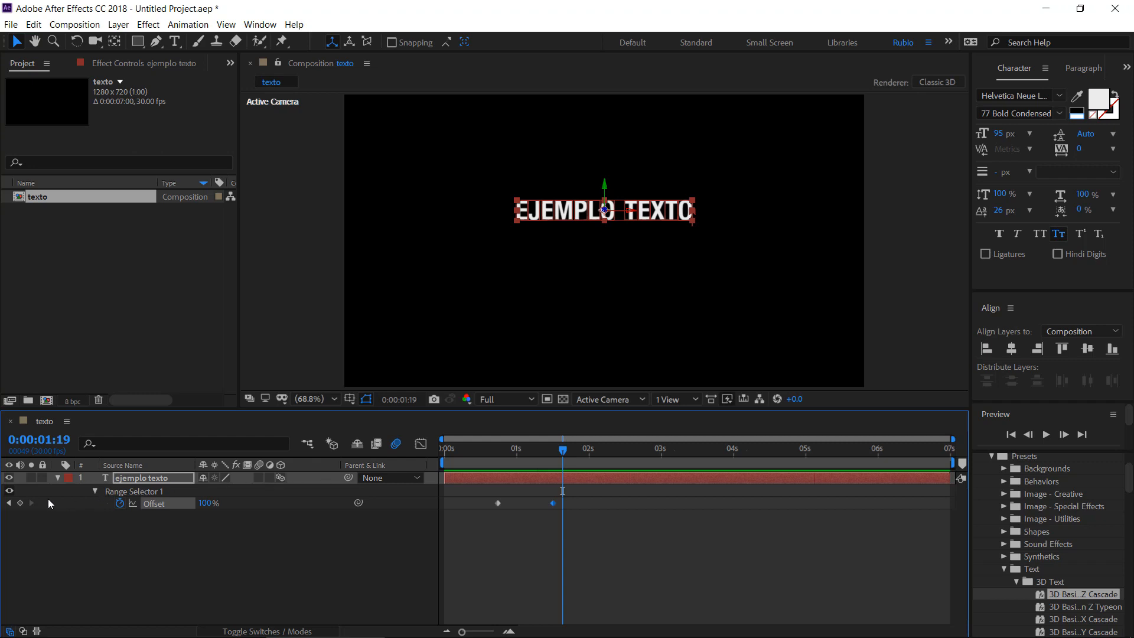
Expand the ejemplo texto layer and examine Animator 1's Range Selector, Position and Opacity settings
left_click(58, 478)
left_click(58, 479)
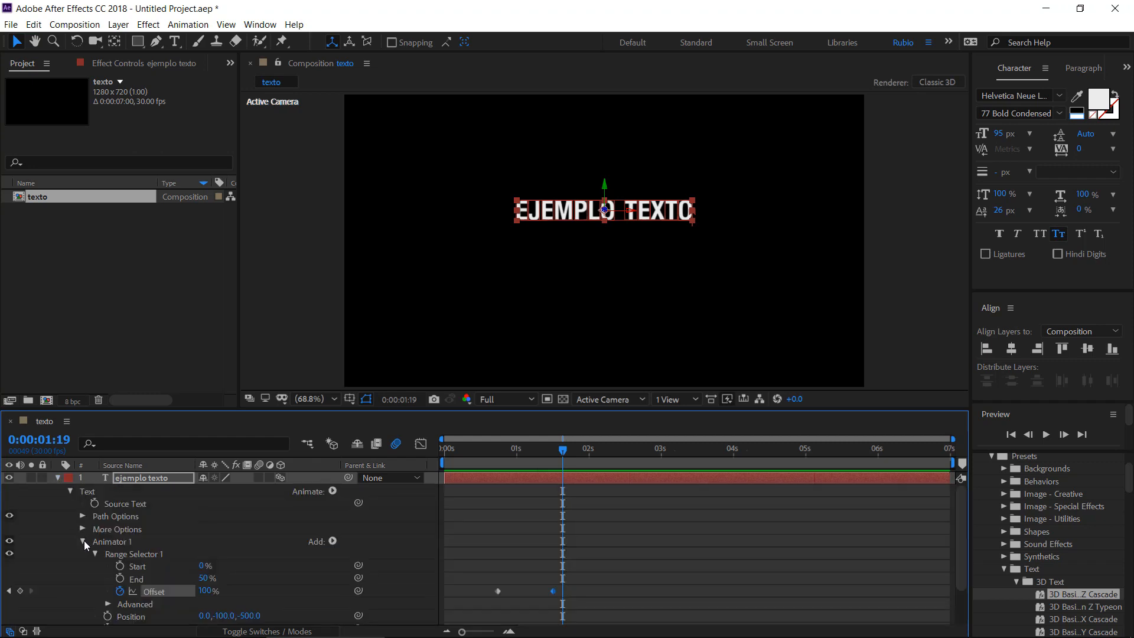
left_click(83, 541)
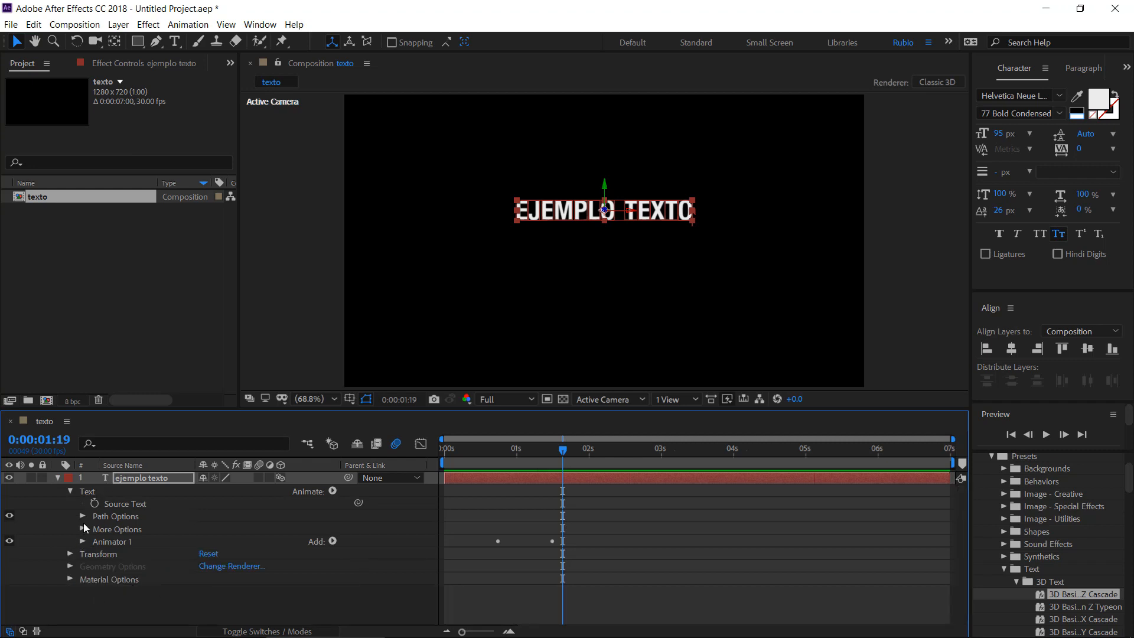
left_click(102, 542)
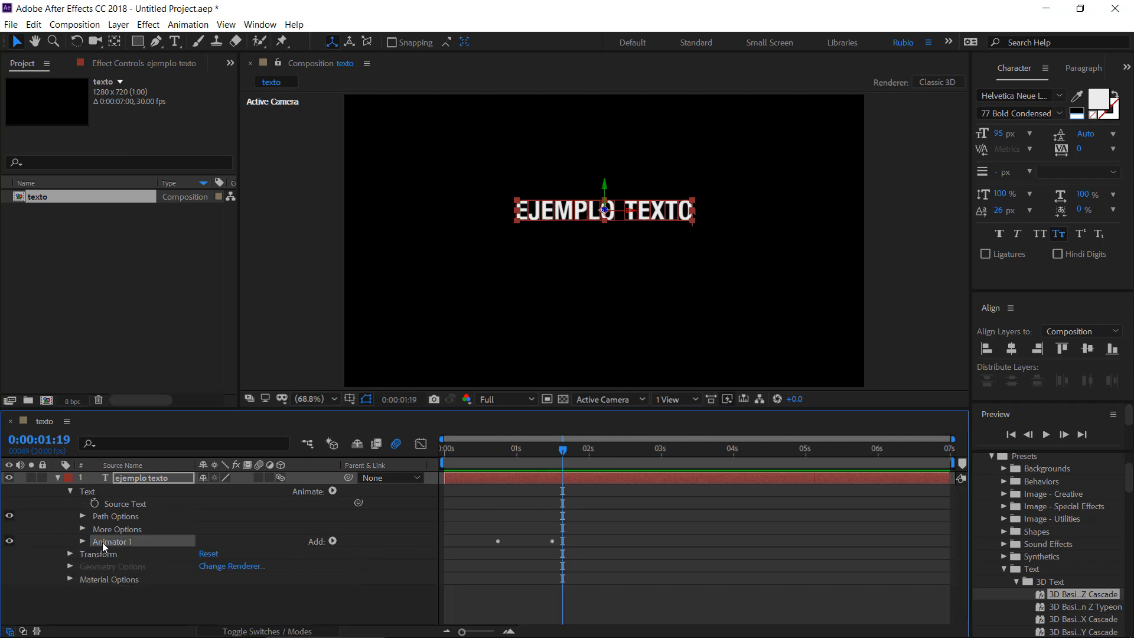
left_click(81, 540)
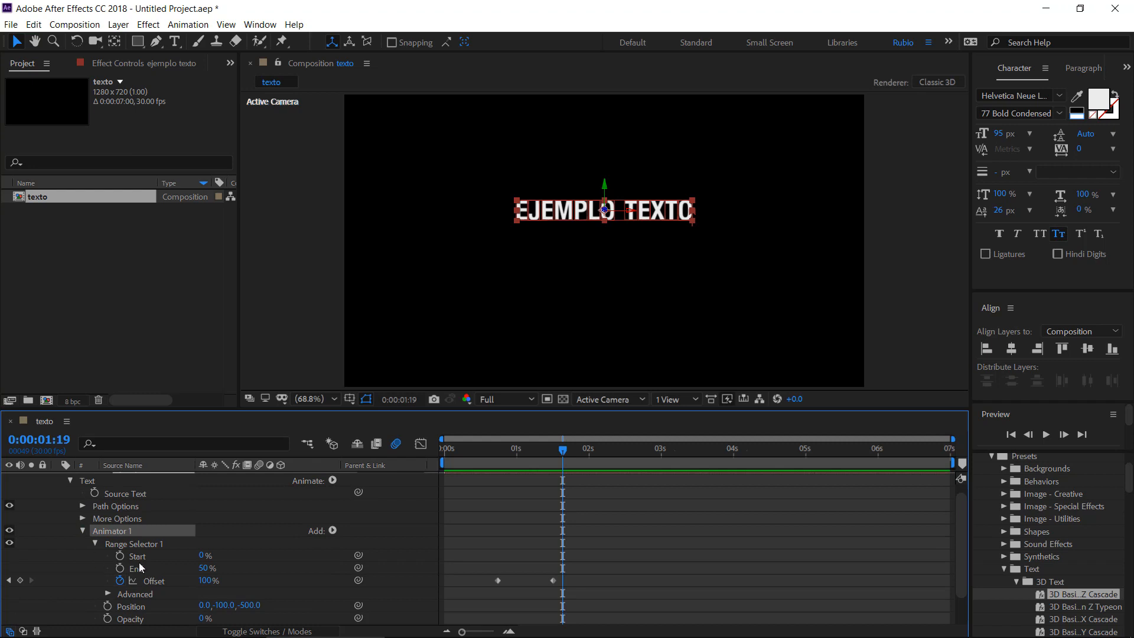
left_click(96, 543)
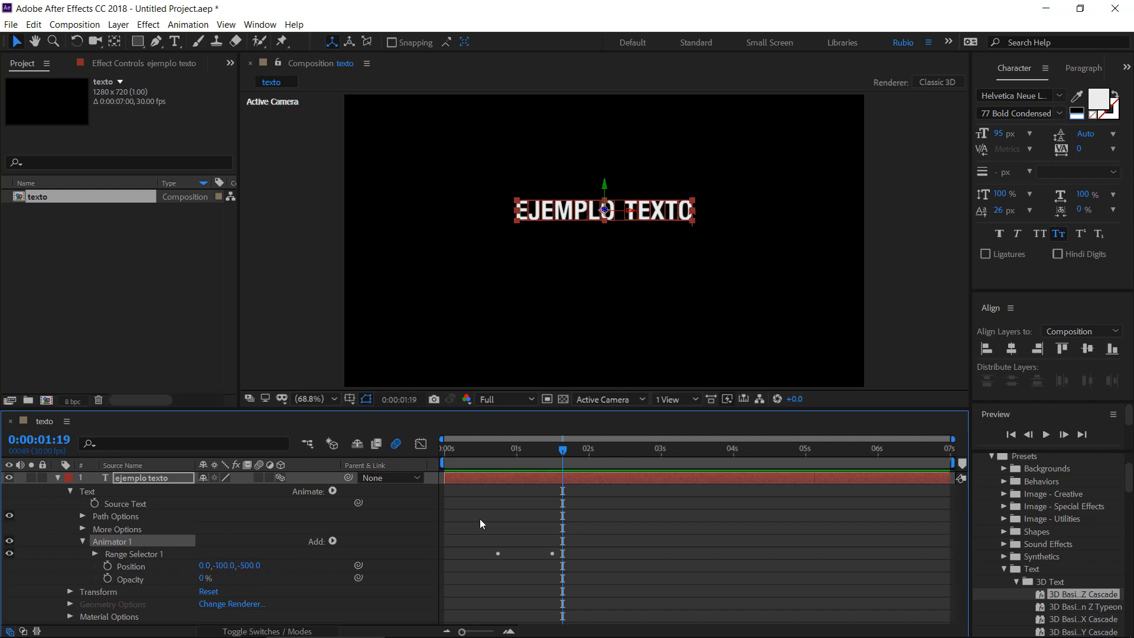
Scrub the cascade animation and examine the properties that can be added to Animator 1, including Enable Per-character 3D
left_click_drag(565, 454, 519, 464)
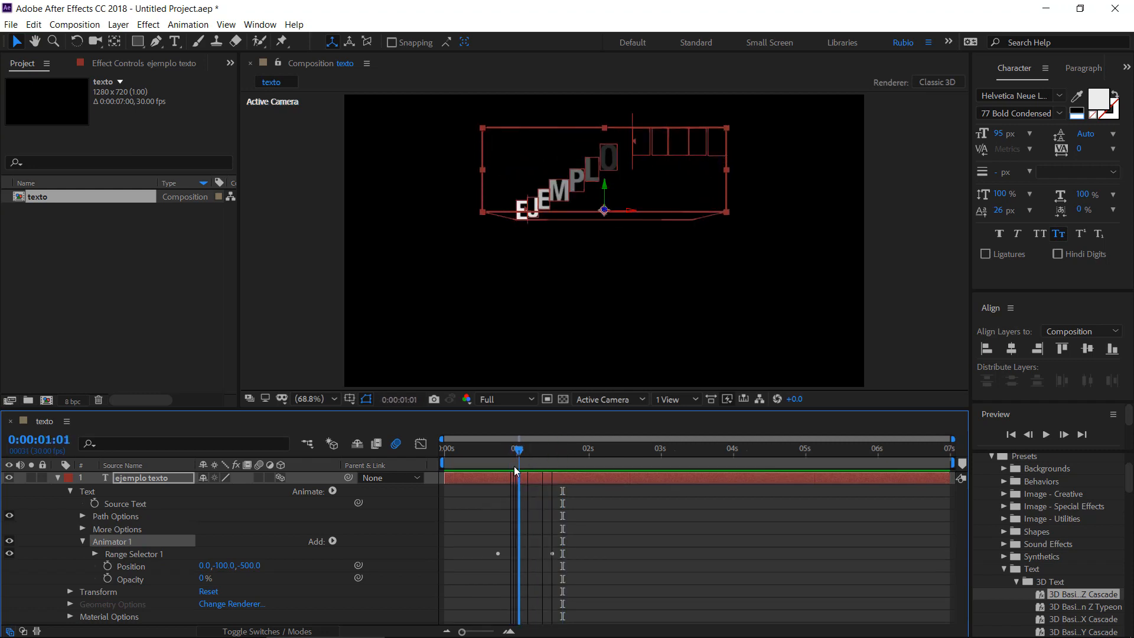
left_click(332, 541)
mouse_move(366, 545)
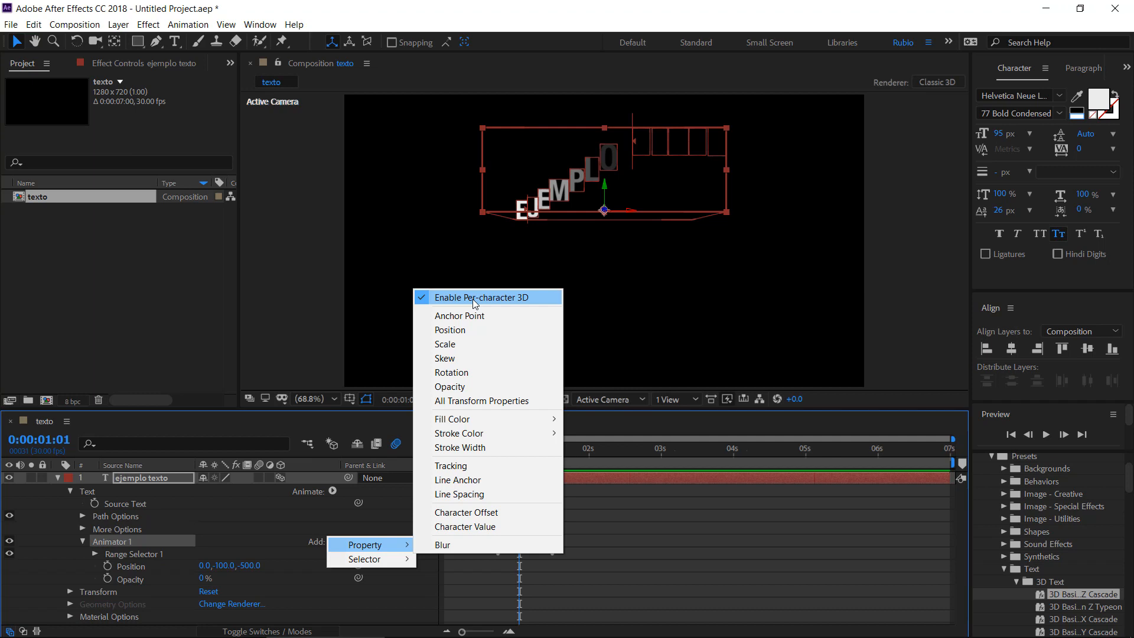
left_click(278, 576)
mouse_move(519, 457)
left_mouse_down()
mouse_move(492, 452)
mouse_move(537, 453)
left_mouse_up()
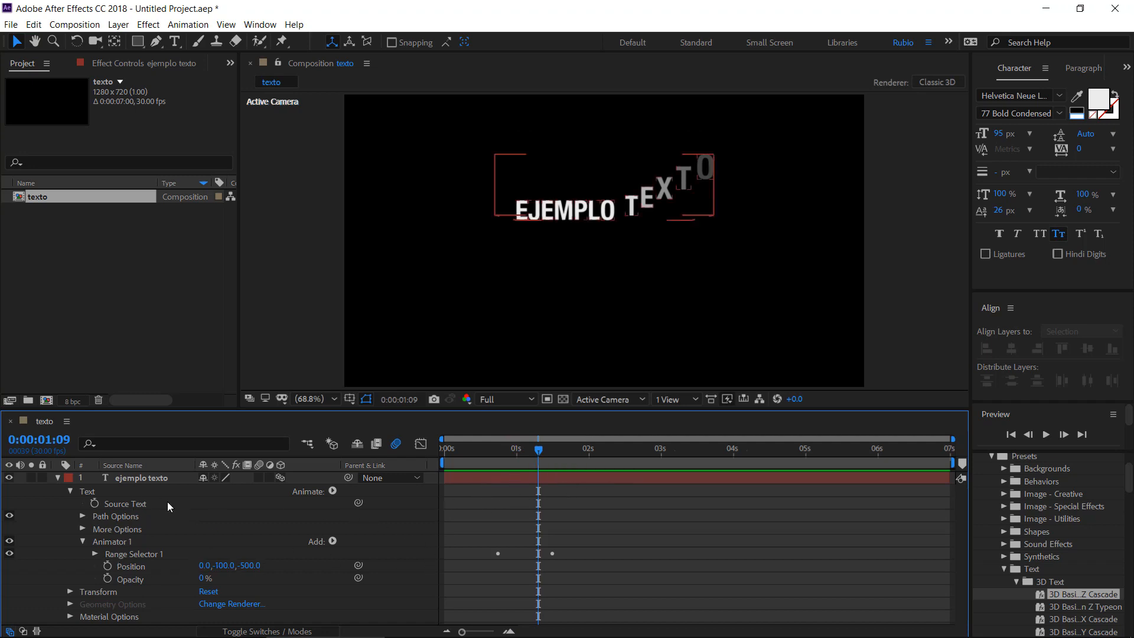
Delete Animator 1 from the ejemplo texto layer and turn off the layer's per-character 3D
left_click(110, 541)
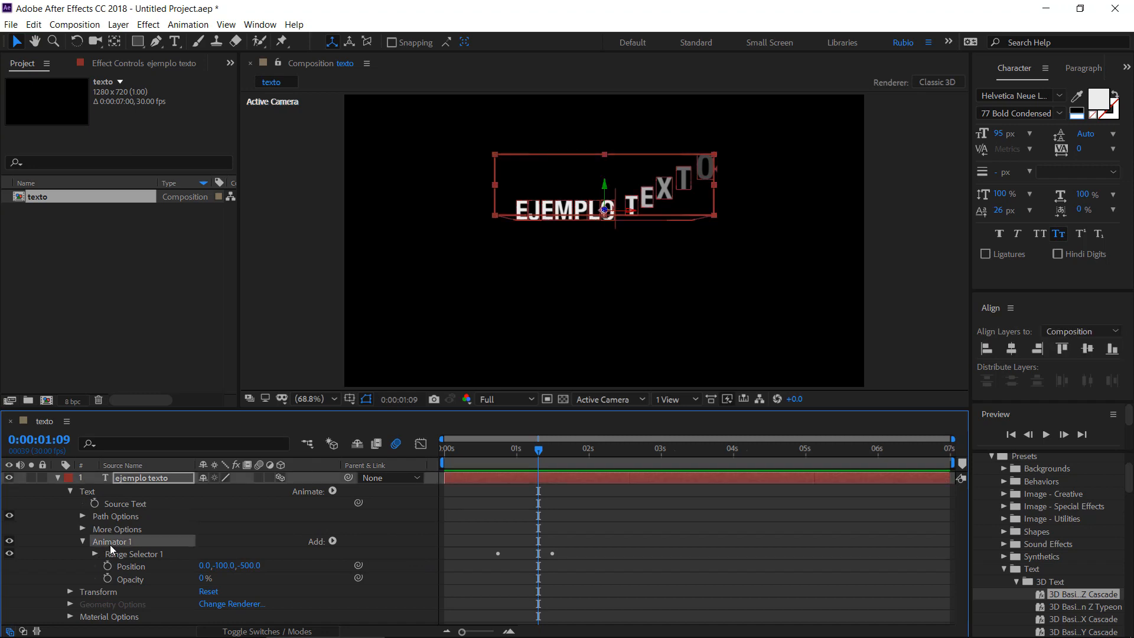
key("Delete")
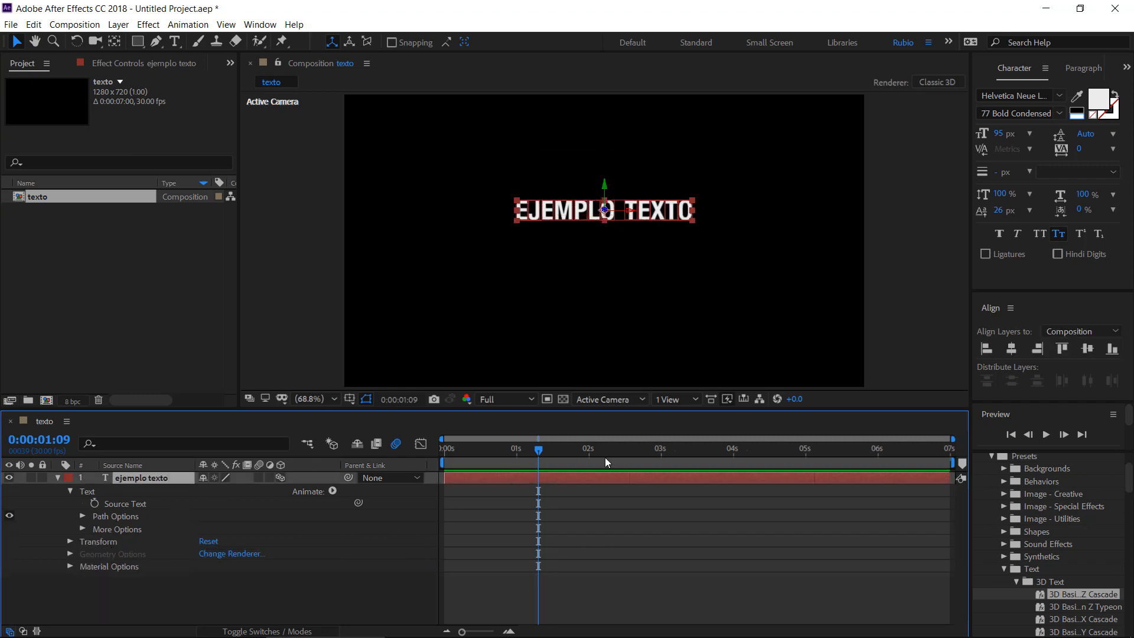
left_click(281, 477)
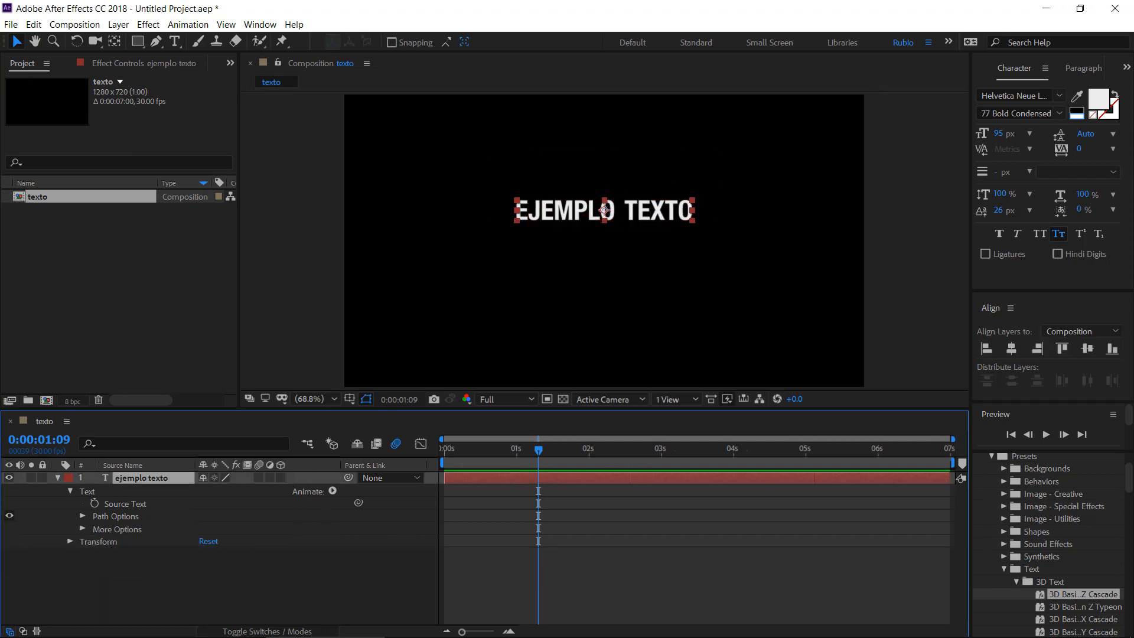
Apply the Jiggy preset from the Blurs text presets to the ejemplo texto layer and preview it from 0:00:00:00
scroll(1046, 562, "down", 2)
left_click(1016, 526)
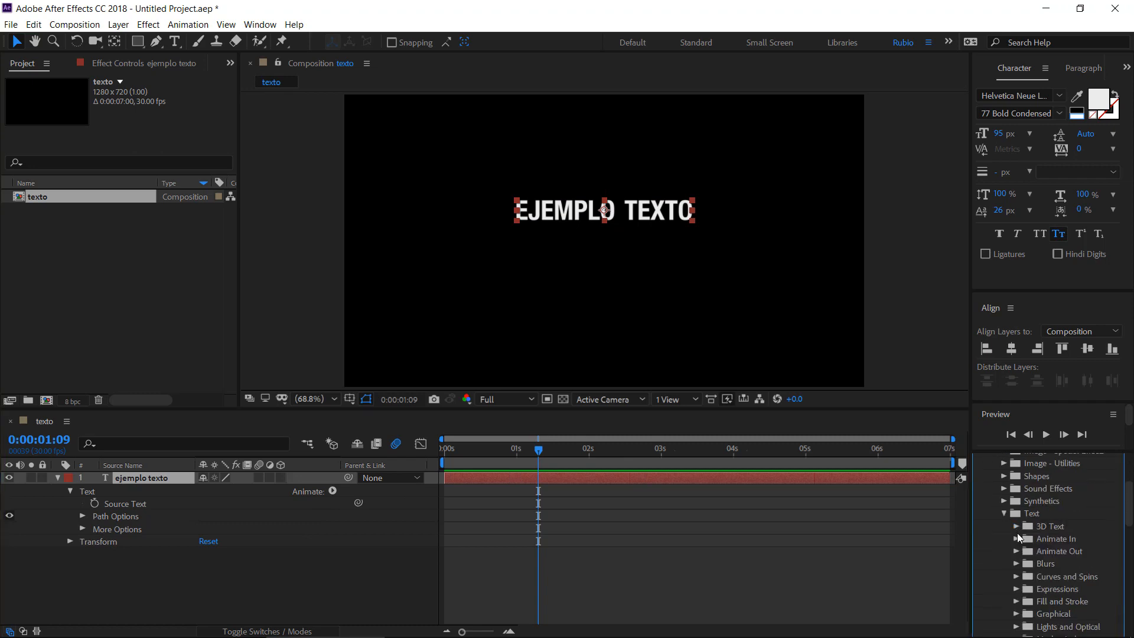
left_click(1016, 563)
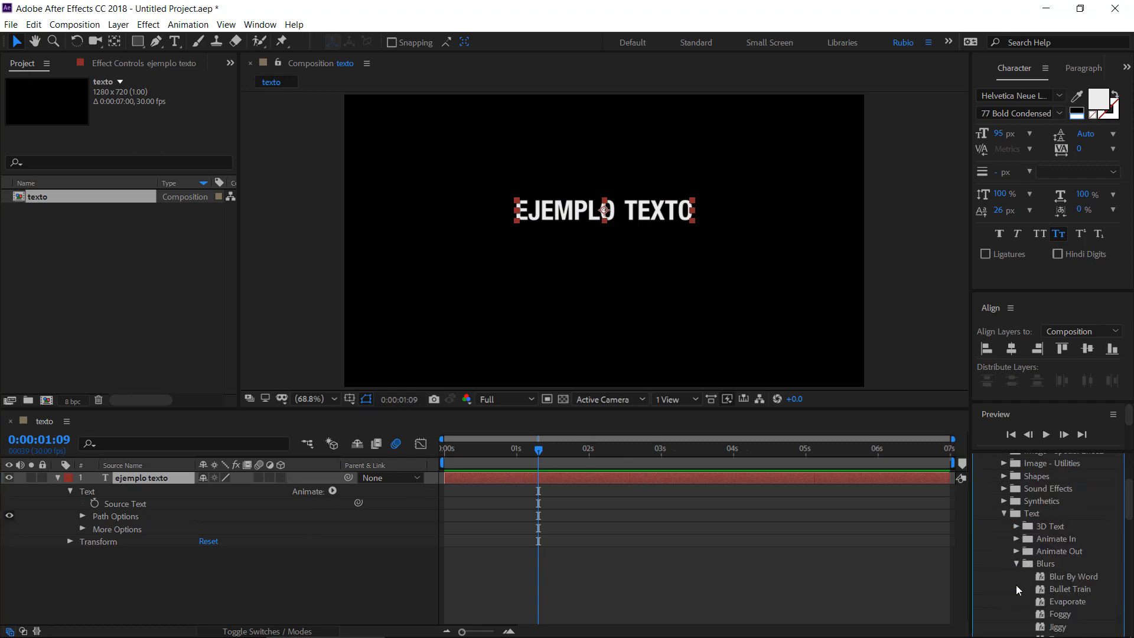
scroll(1058, 582, "down", 1)
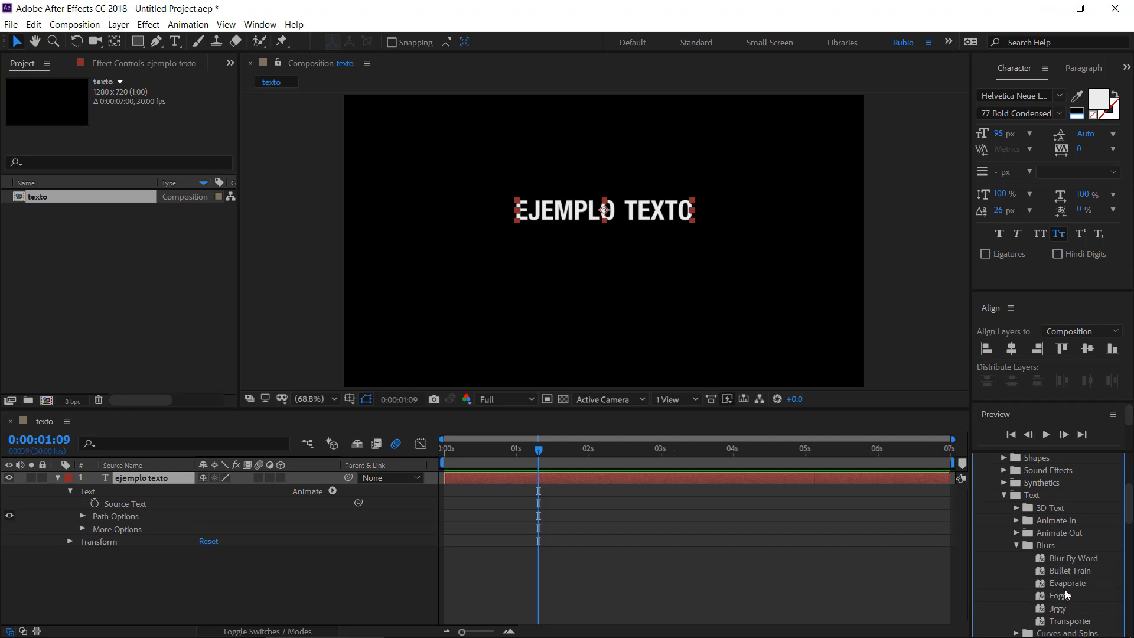
scroll(1051, 594, "down", 1)
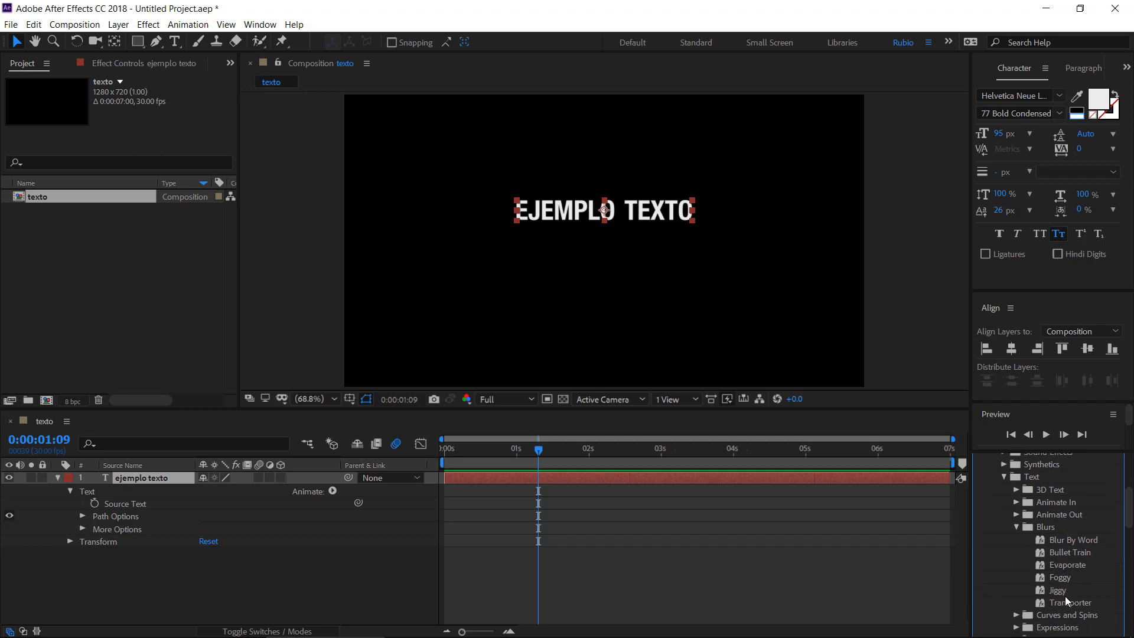
left_click_drag(1057, 590, 400, 453)
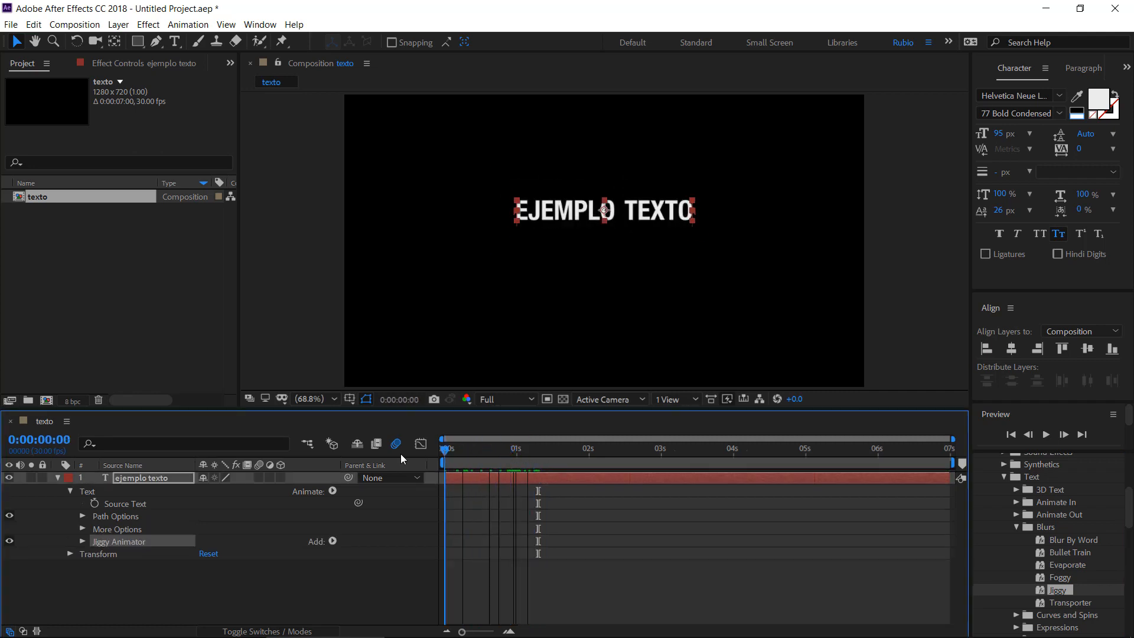
key("space")
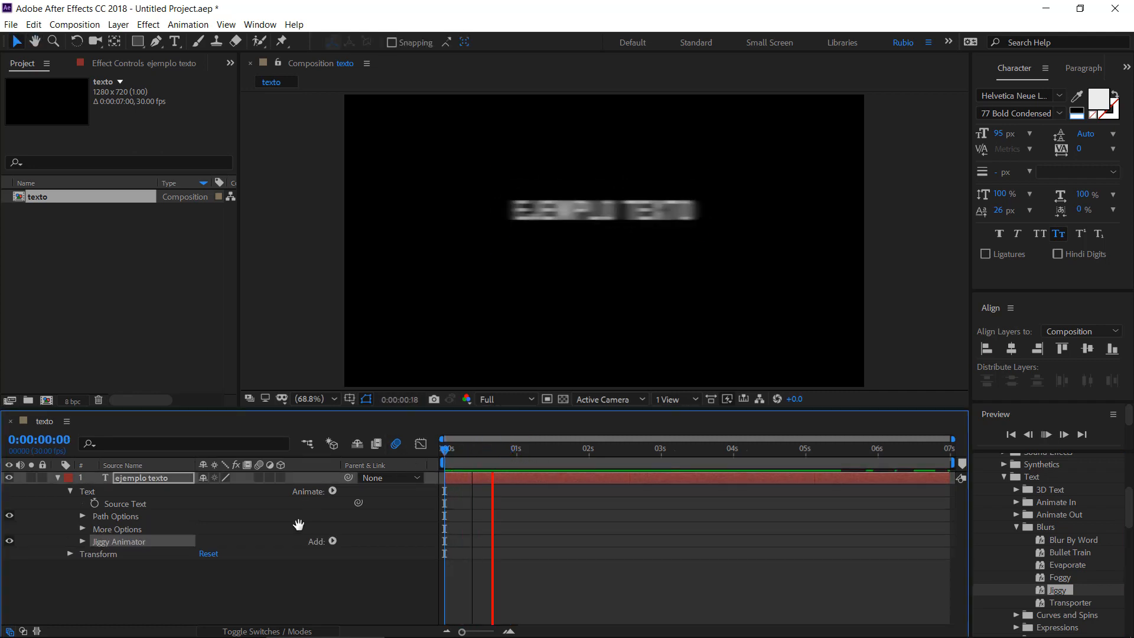
left_click(472, 483)
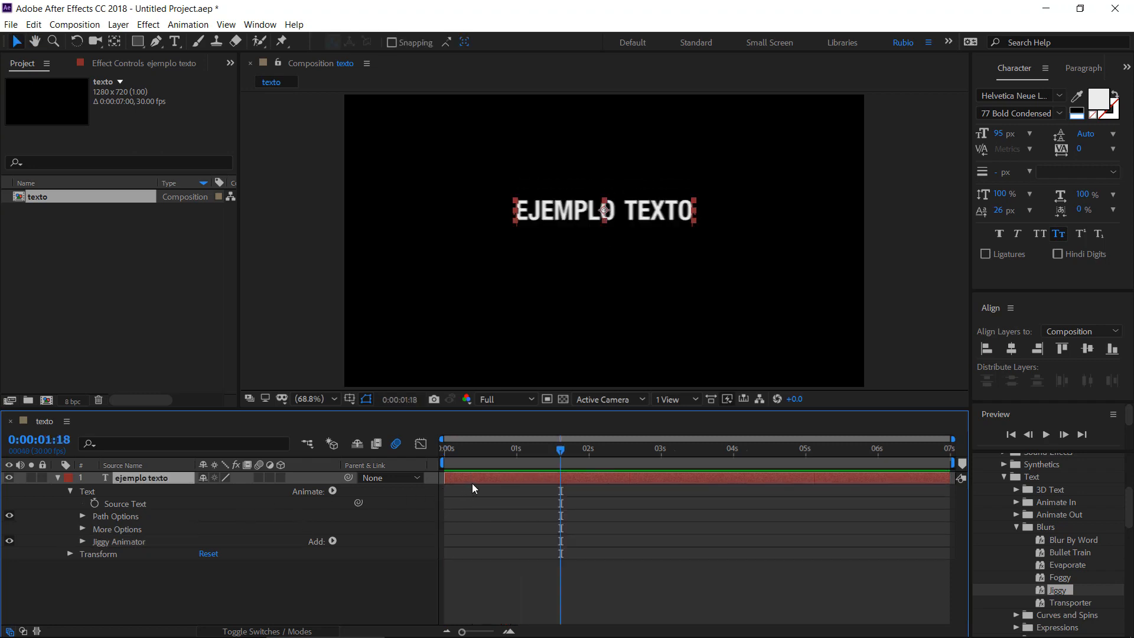
Reveal the ejemplo texto layer's modified properties and examine the Jiggy Animator's Blur wiggle expression at 0:00:00:02 without editing it
key("u")
key("u")
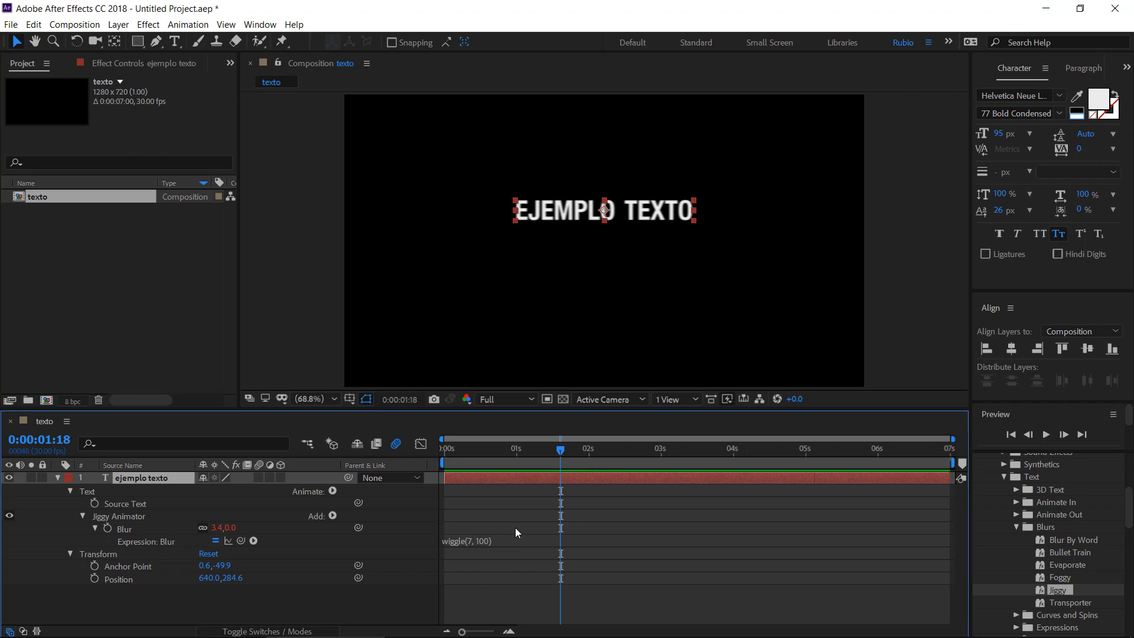
left_click(448, 463)
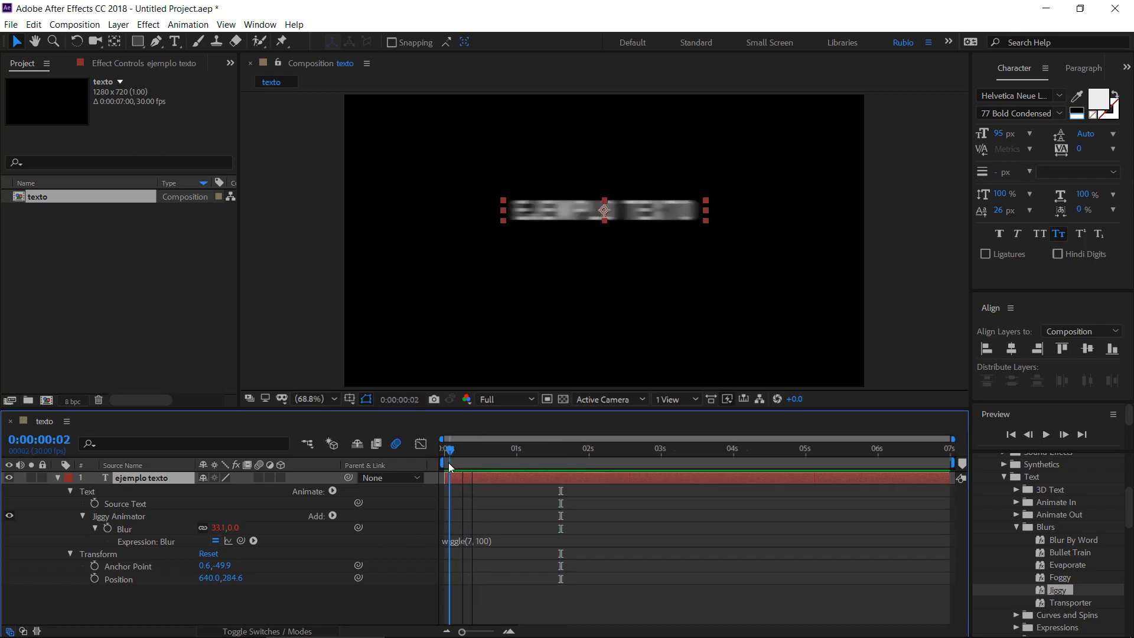
left_click(455, 541)
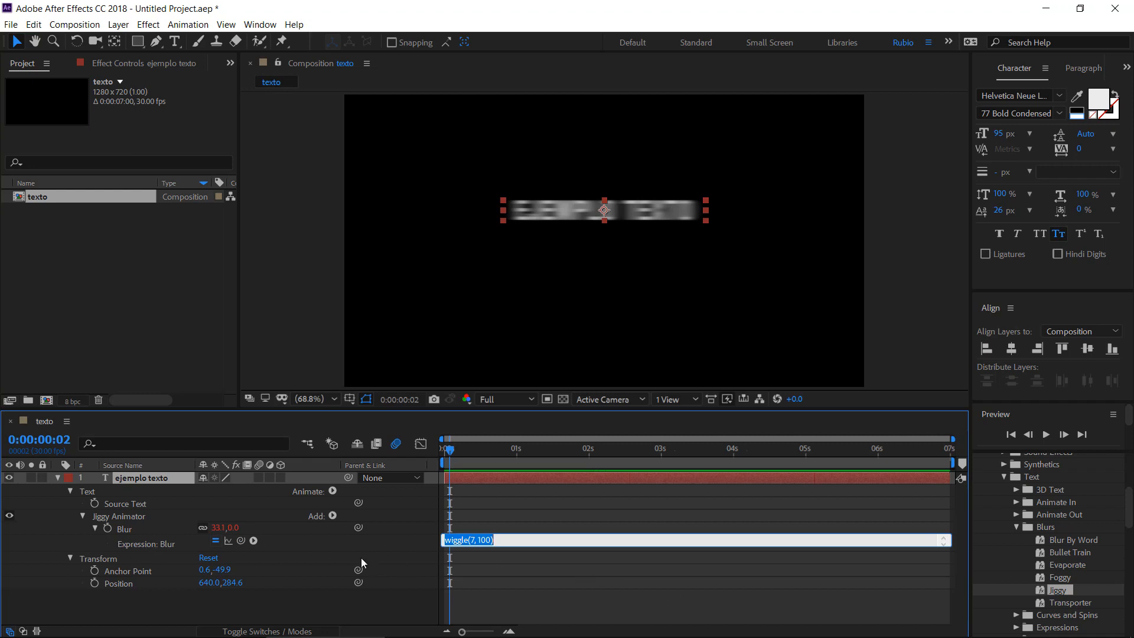
left_click(342, 528)
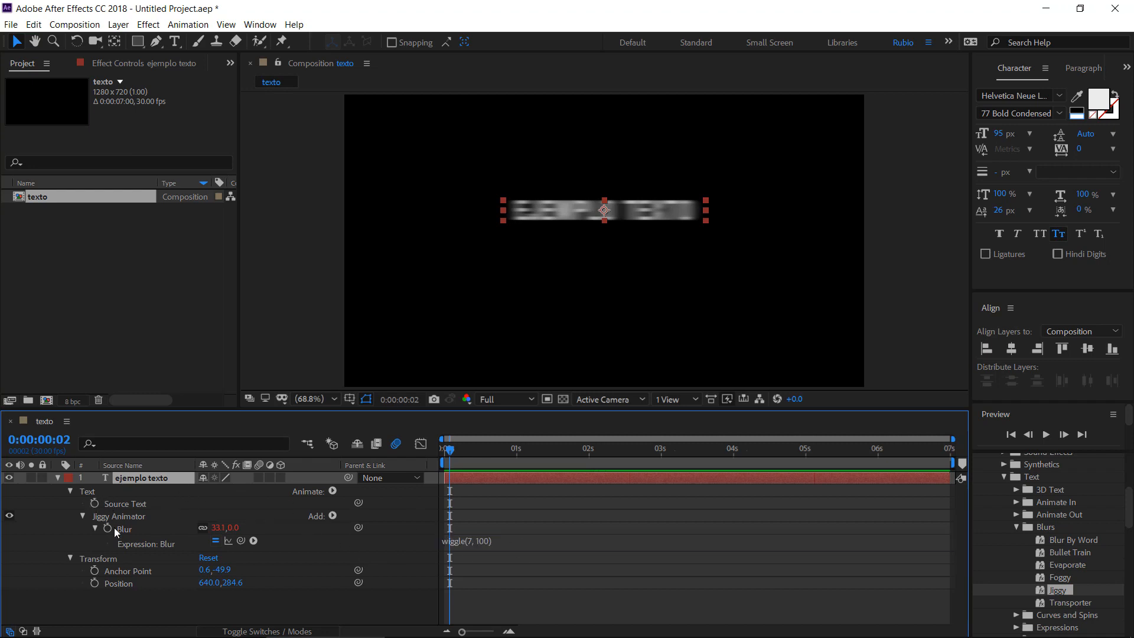
key("space")
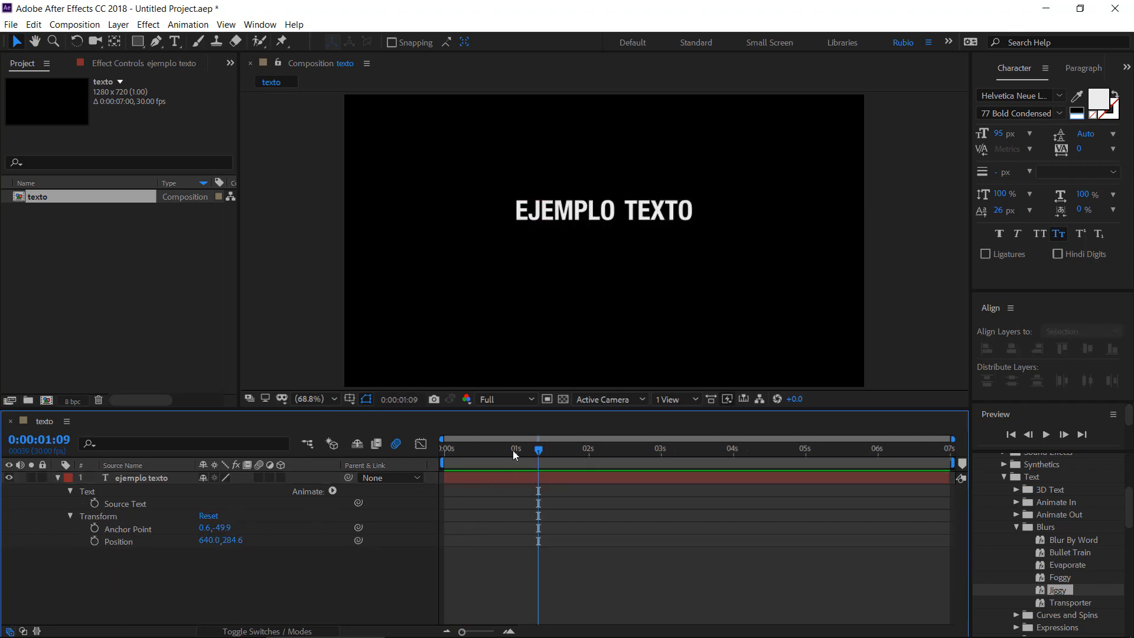
Add the expression wiggle(10,10) to the Position property of the ejemplo texto layer
mouse_move(512, 449)
left_mouse_down()
mouse_move(483, 448)
mouse_move(513, 464)
left_mouse_up()
left_click(509, 481)
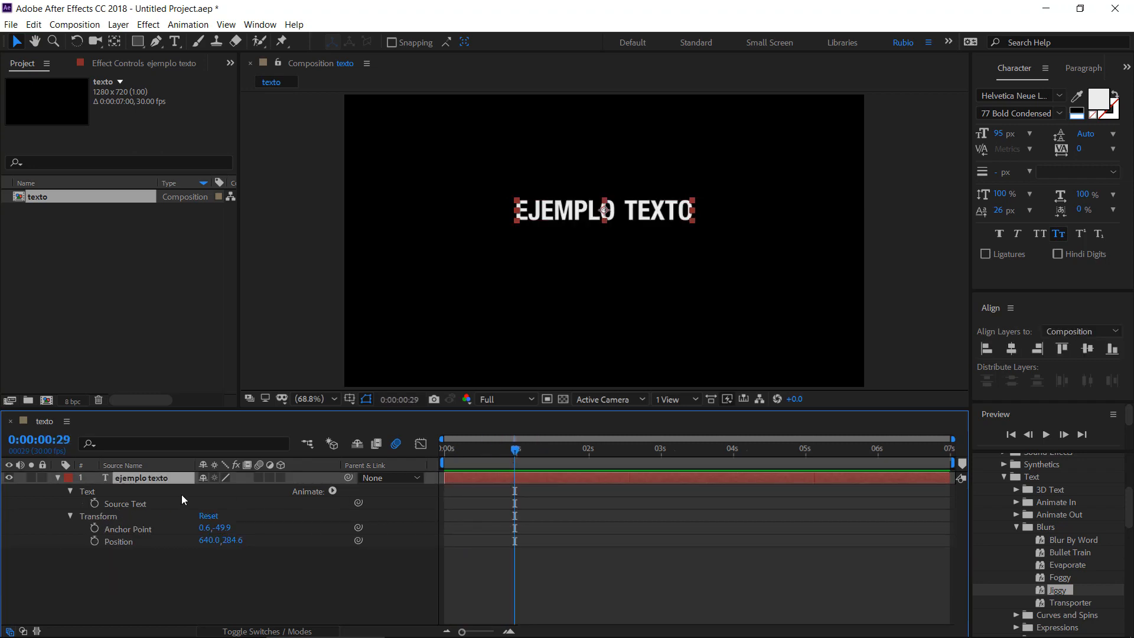
left_click(106, 518)
key("u")
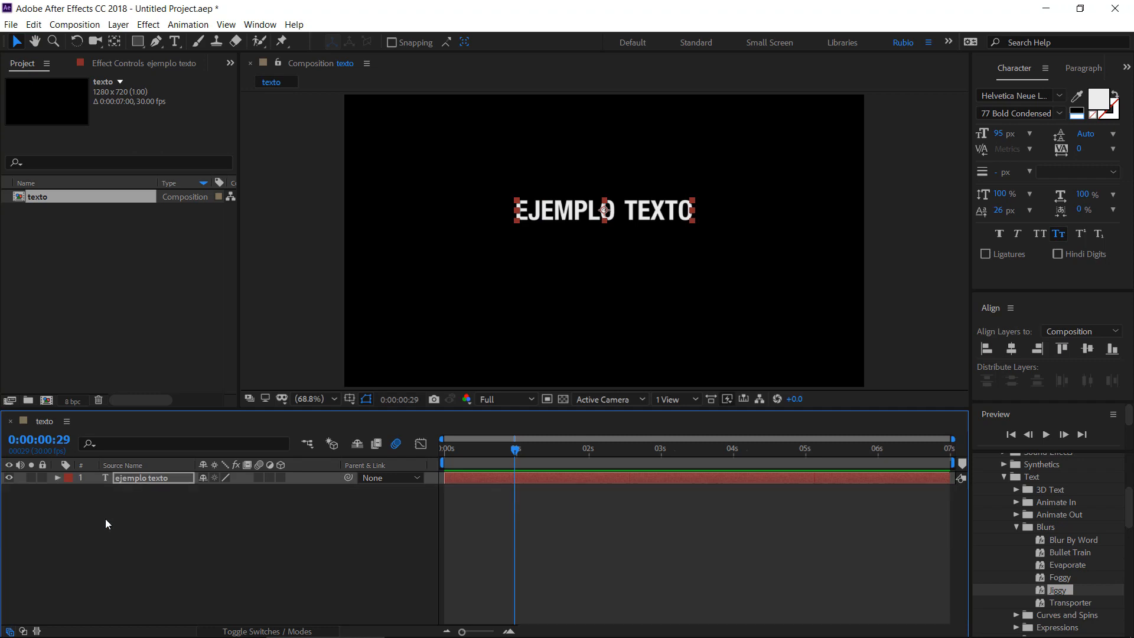
left_click(179, 518)
left_click(169, 476)
key("p")
left_click(94, 491, "alt")
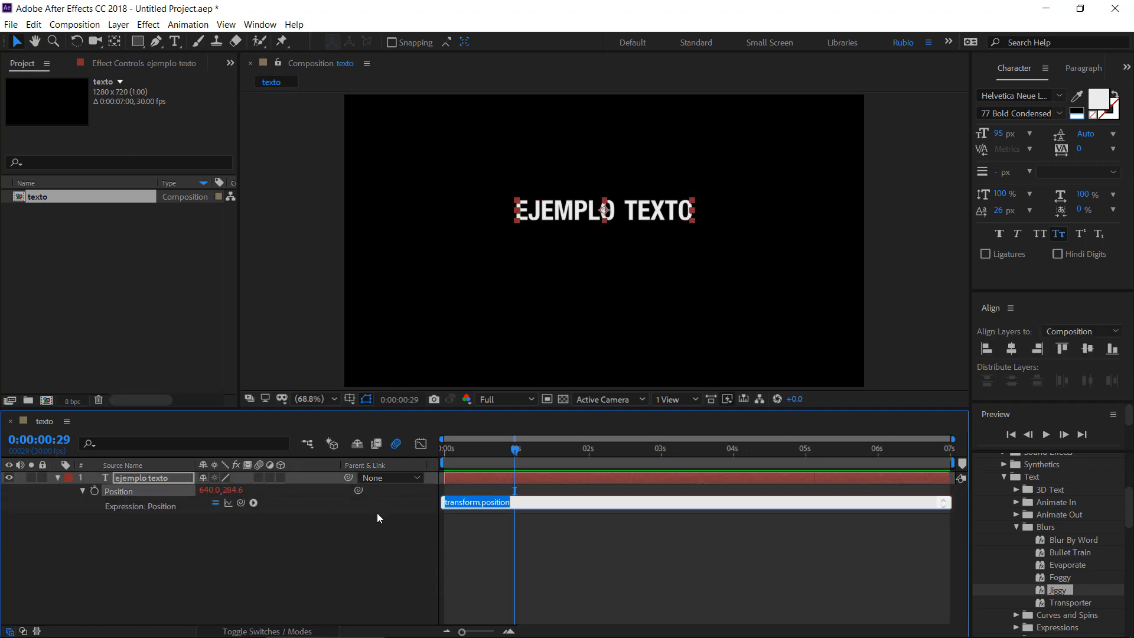
type("wiggle")
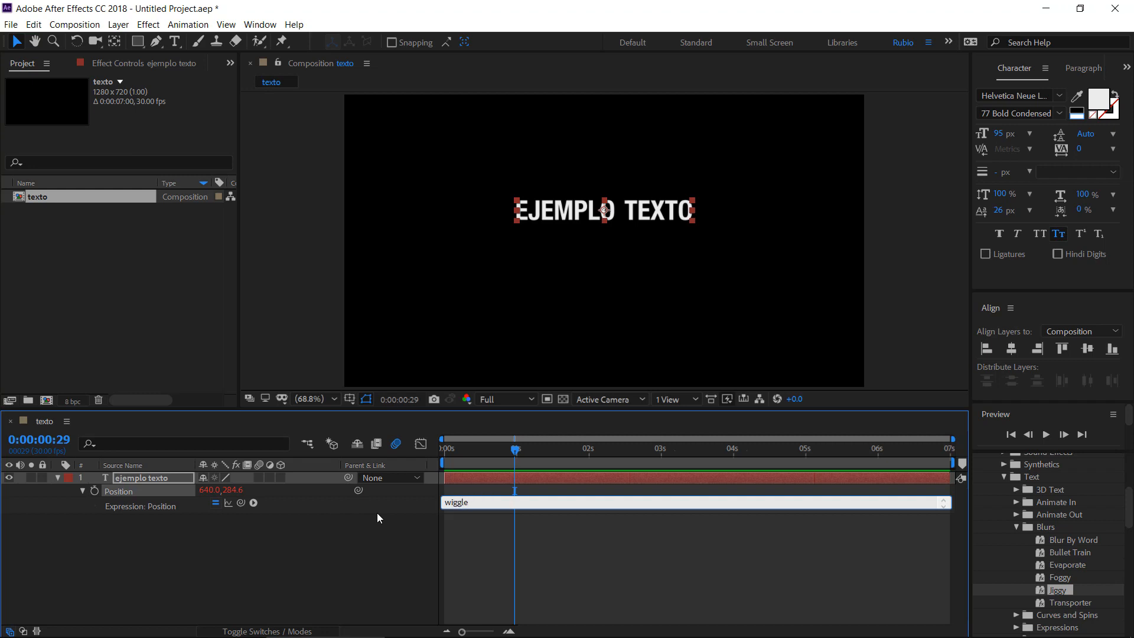
type("(10,10)")
key("Return")
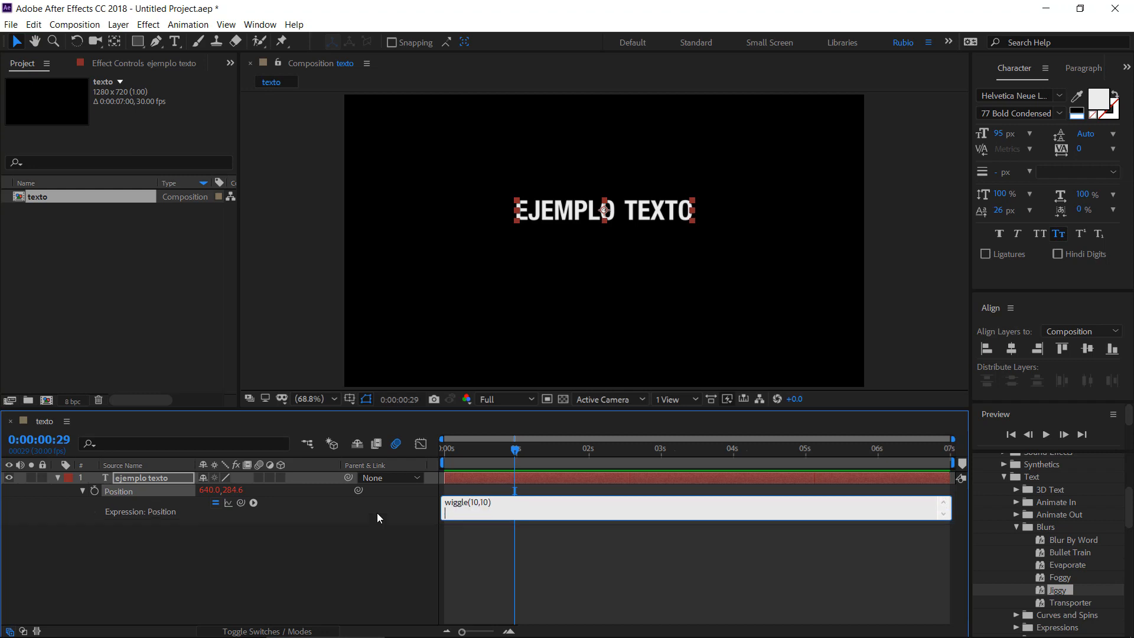
left_click(551, 555)
Preview the position wiggle from 0:00:00:00 and remove the expression from the ejemplo texto layer's Position
key("Home")
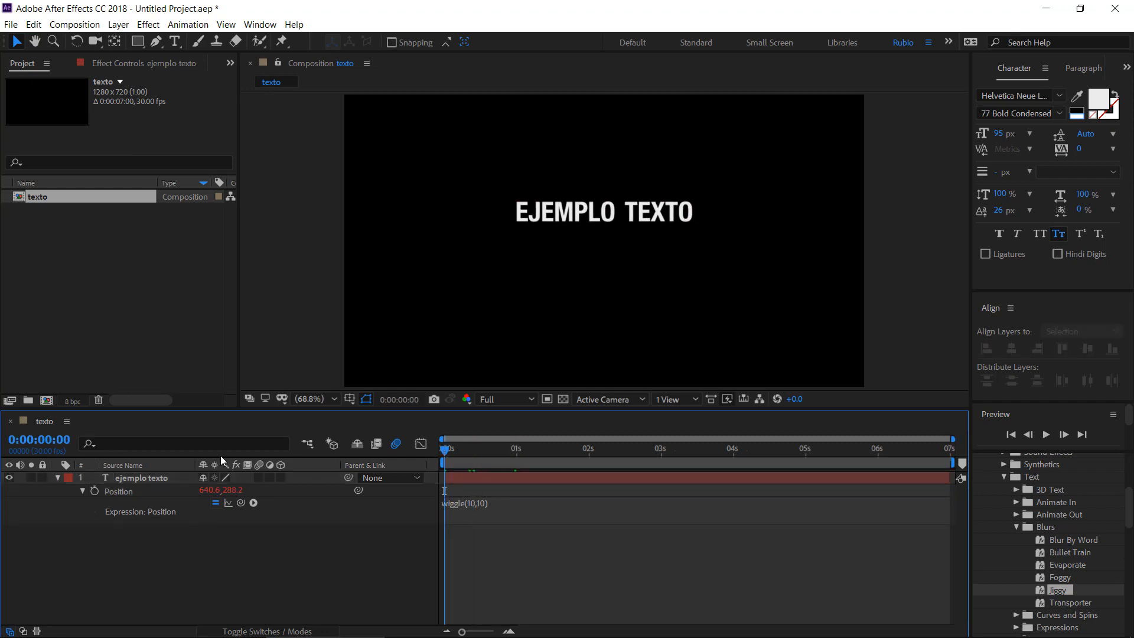
key("space")
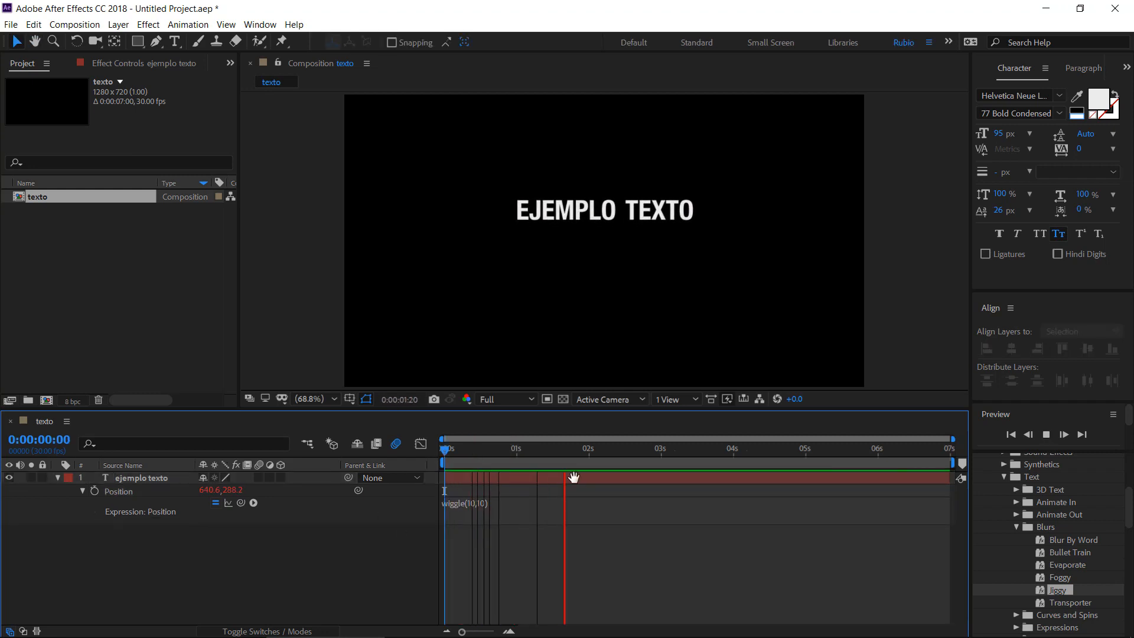
left_click(488, 503)
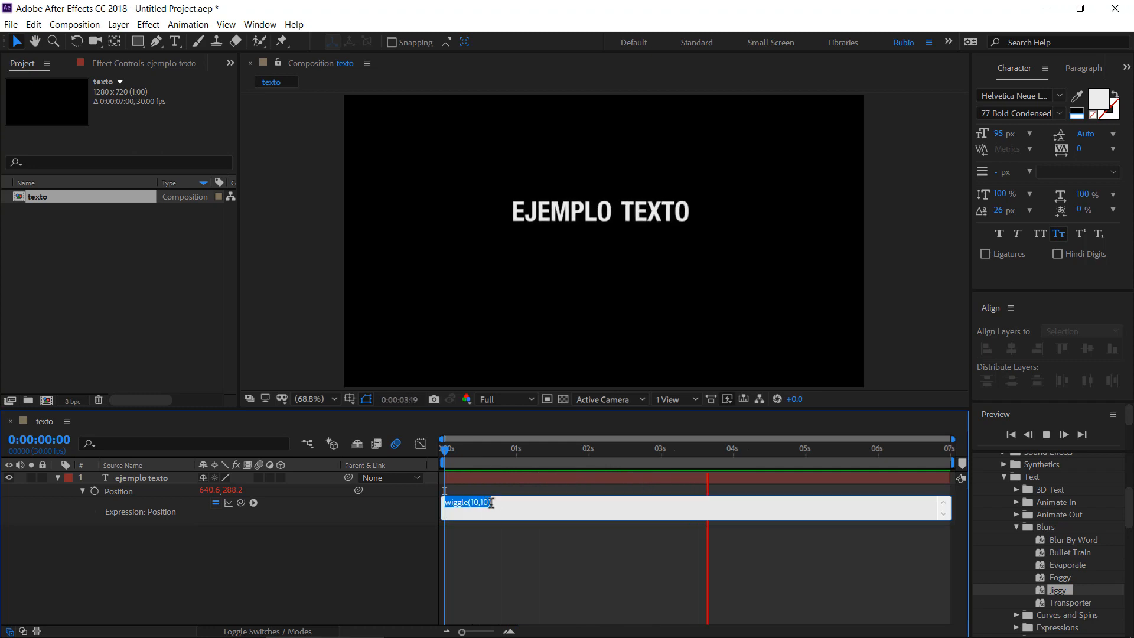
key("BackSpace")
left_click(498, 474)
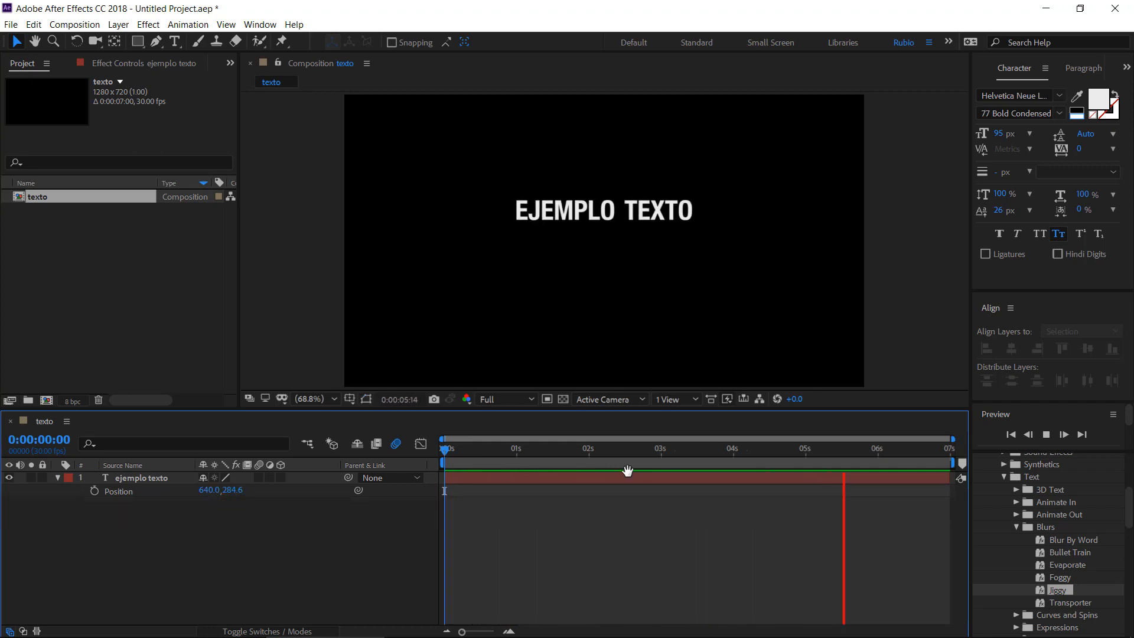
left_click(590, 461)
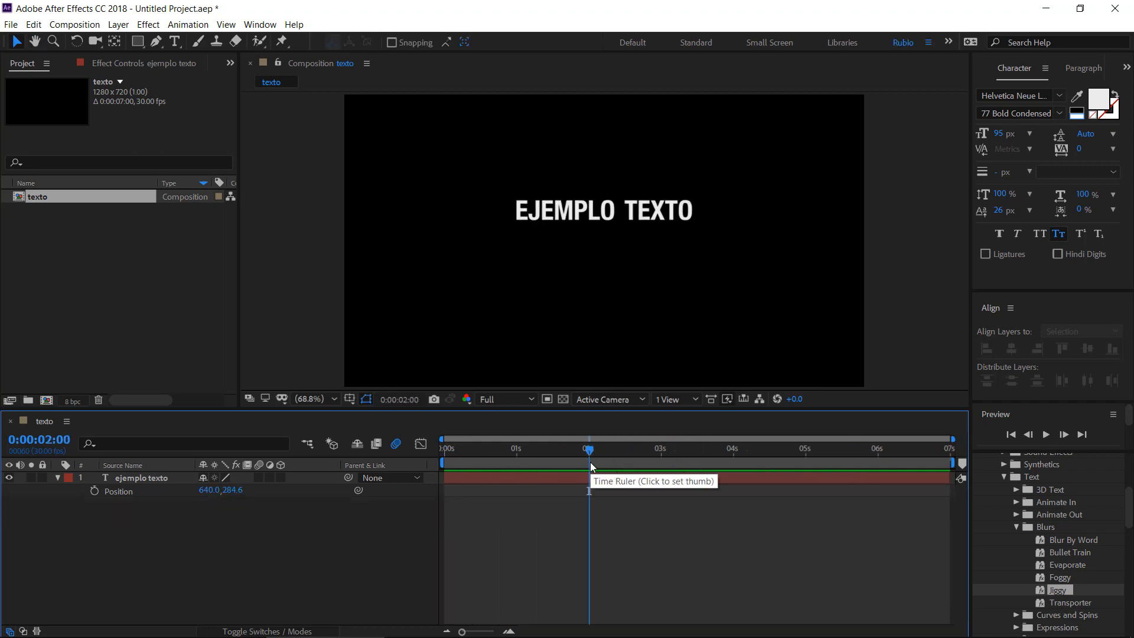
Apply the Center Spiral preset from the Animate In text presets to the ejemplo texto layer at 0:00:00:14 and preview it
left_click(119, 494)
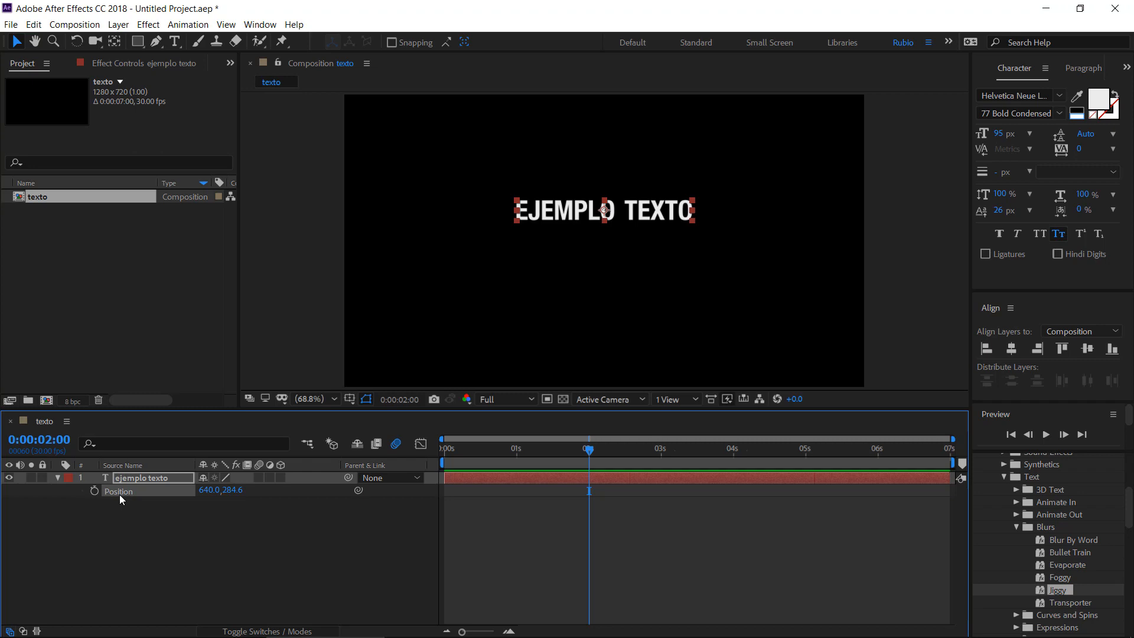
left_click_drag(535, 451, 480, 451)
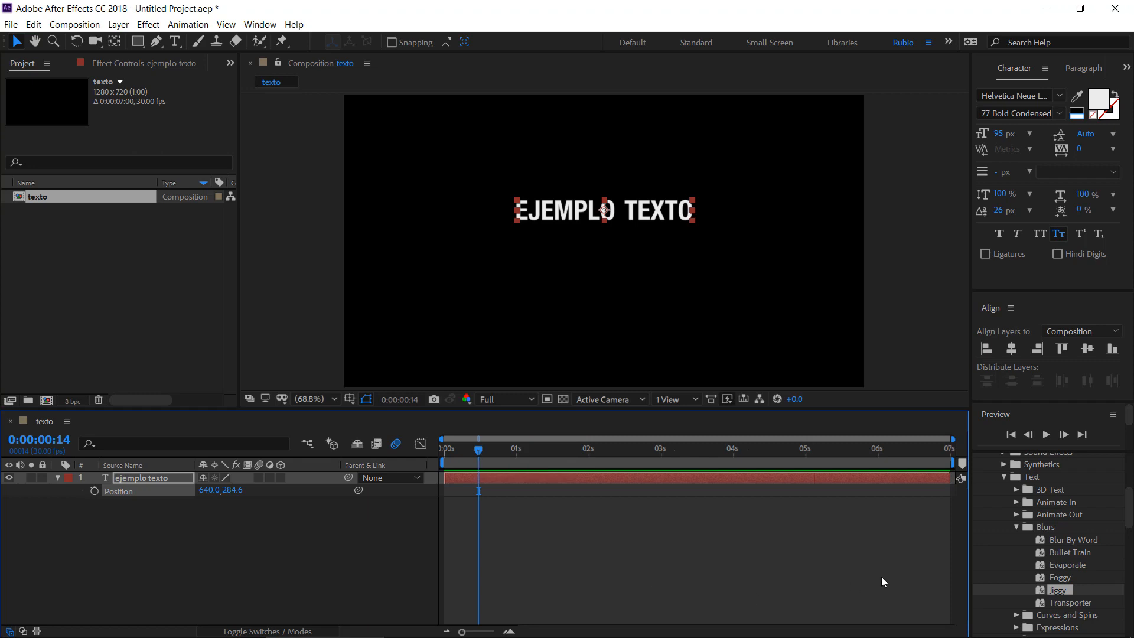
left_click(1016, 526)
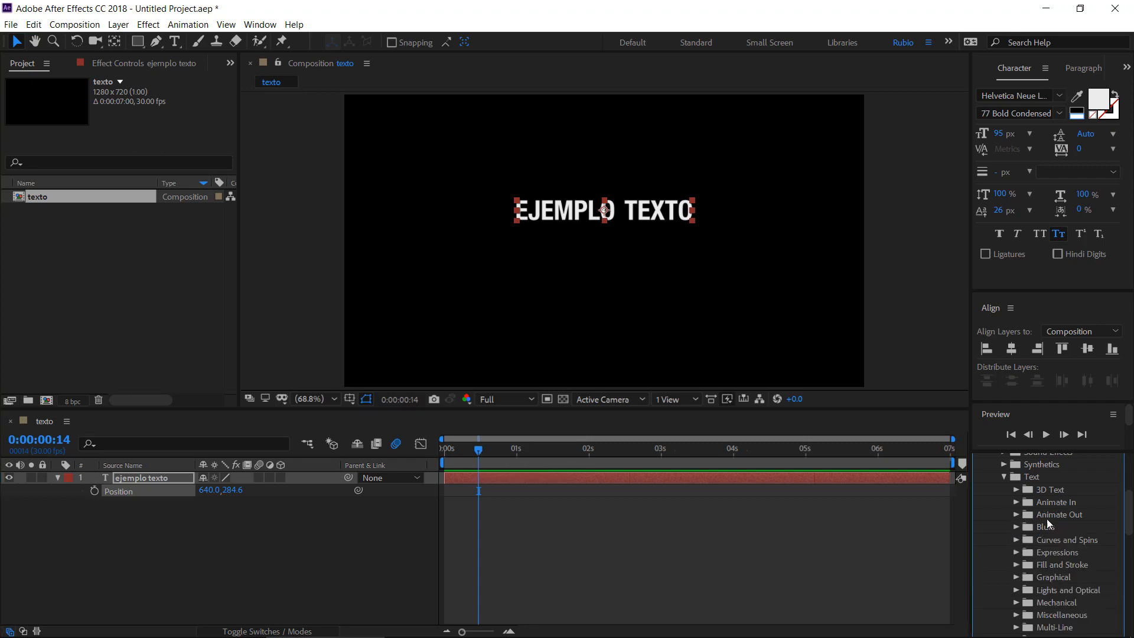
left_click(1016, 502)
left_click_drag(1076, 514, 498, 483)
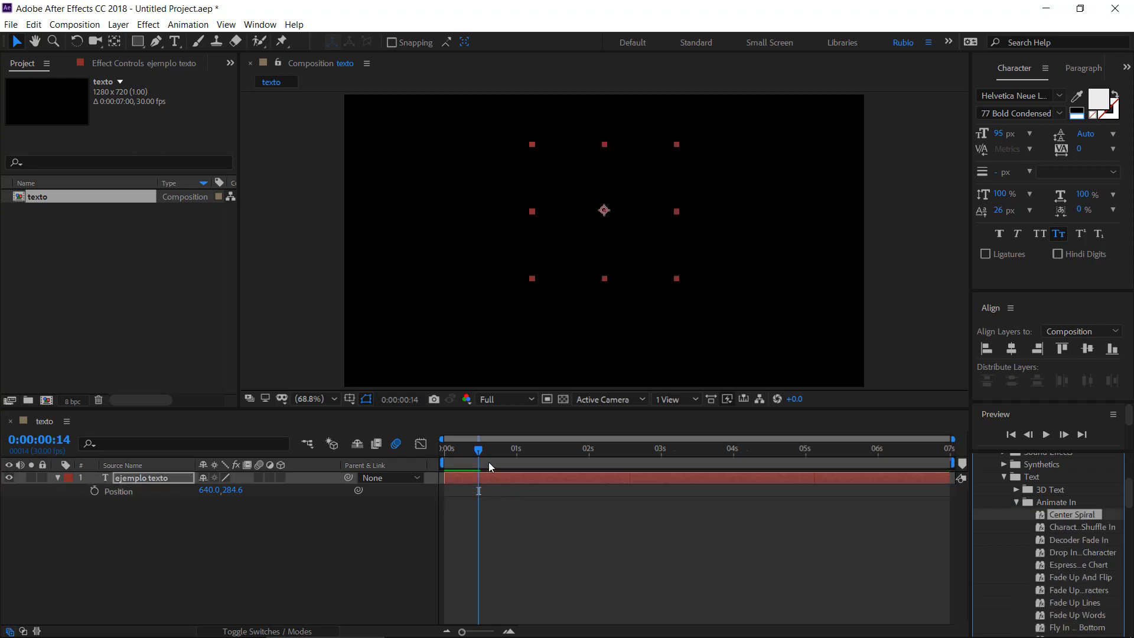
key("space")
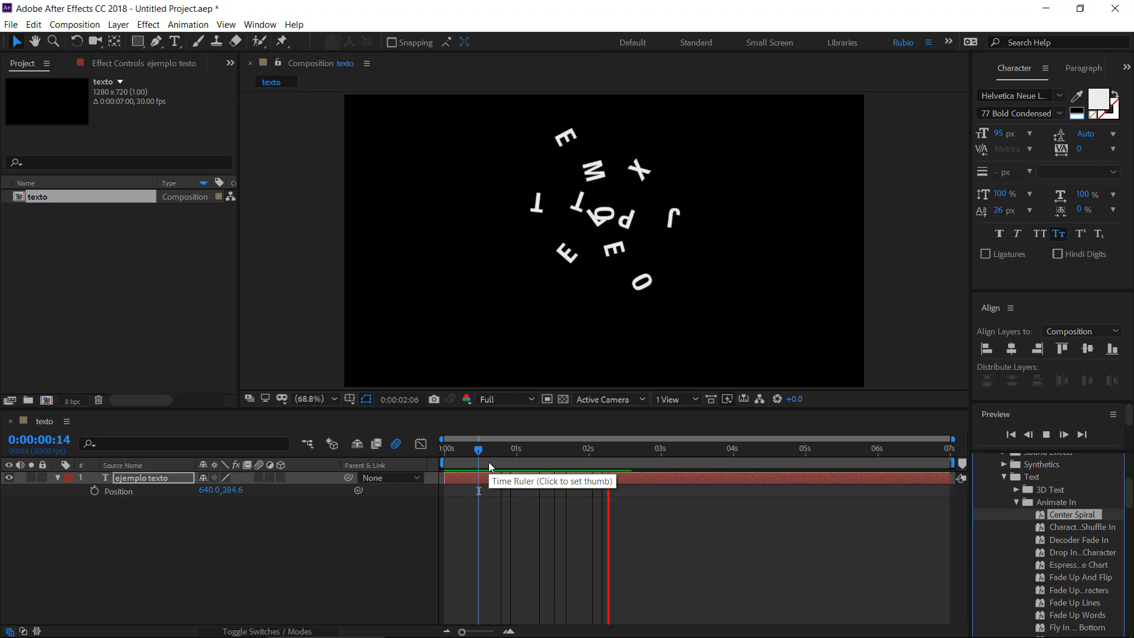
Enable motion blur on the ejemplo texto layer and preview the spiral animation from 0:00:00:14
left_click(470, 452)
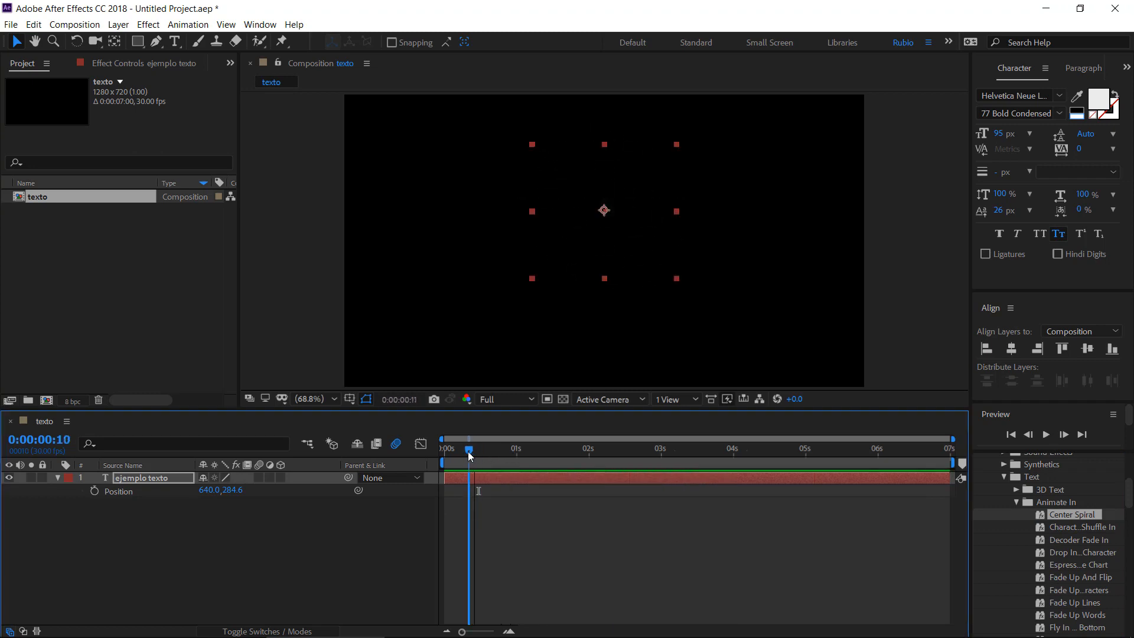
left_click_drag(469, 453, 478, 451)
left_click(262, 477)
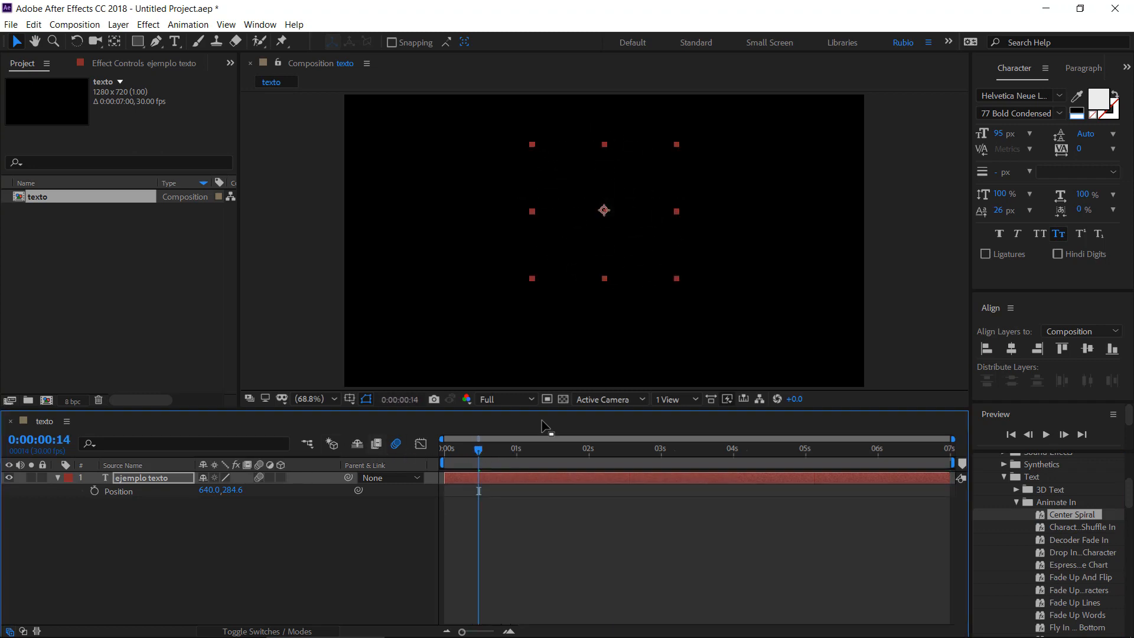
key("space")
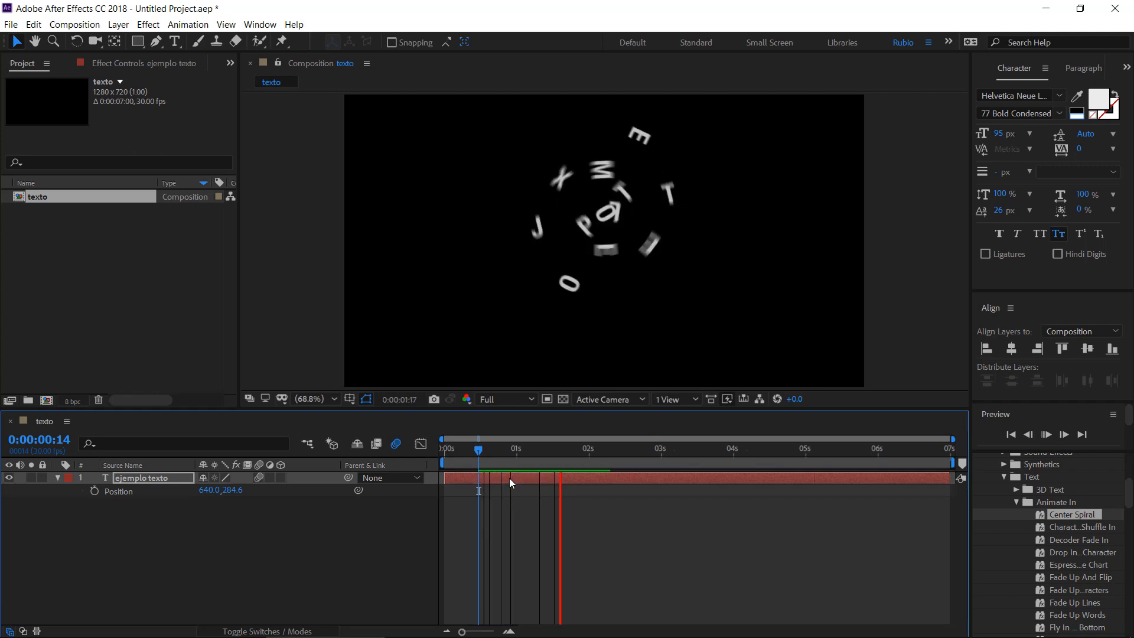
key("space")
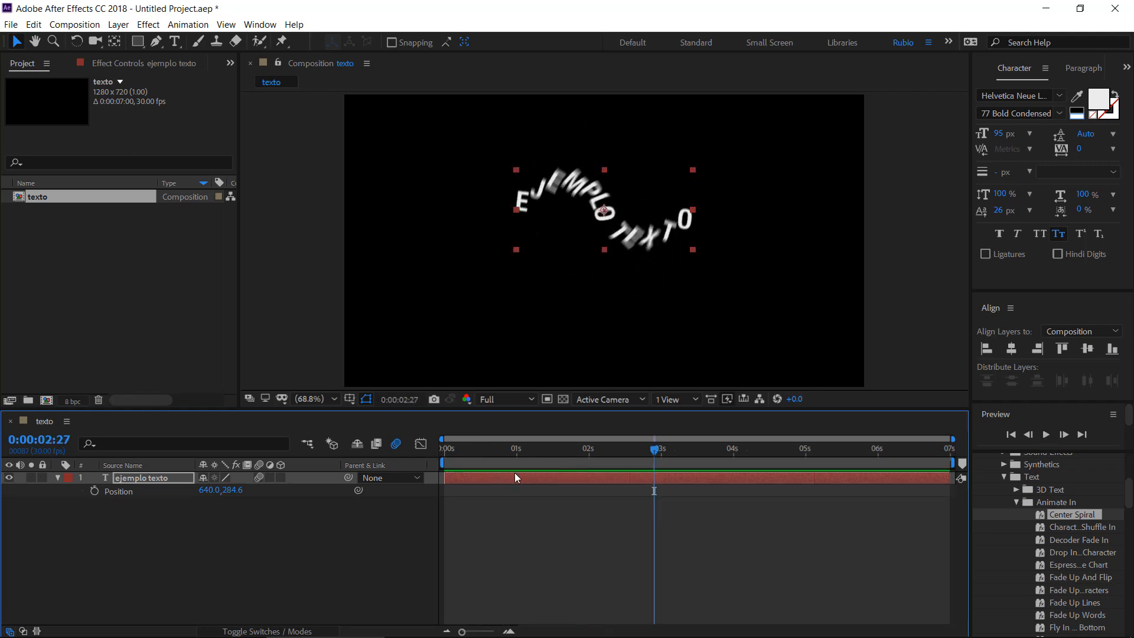
Reveal the ejemplo texto layer's text animators and examine the Rotation keyframes of the Spiral animator
left_click(59, 476)
left_click(58, 477)
left_click(71, 503)
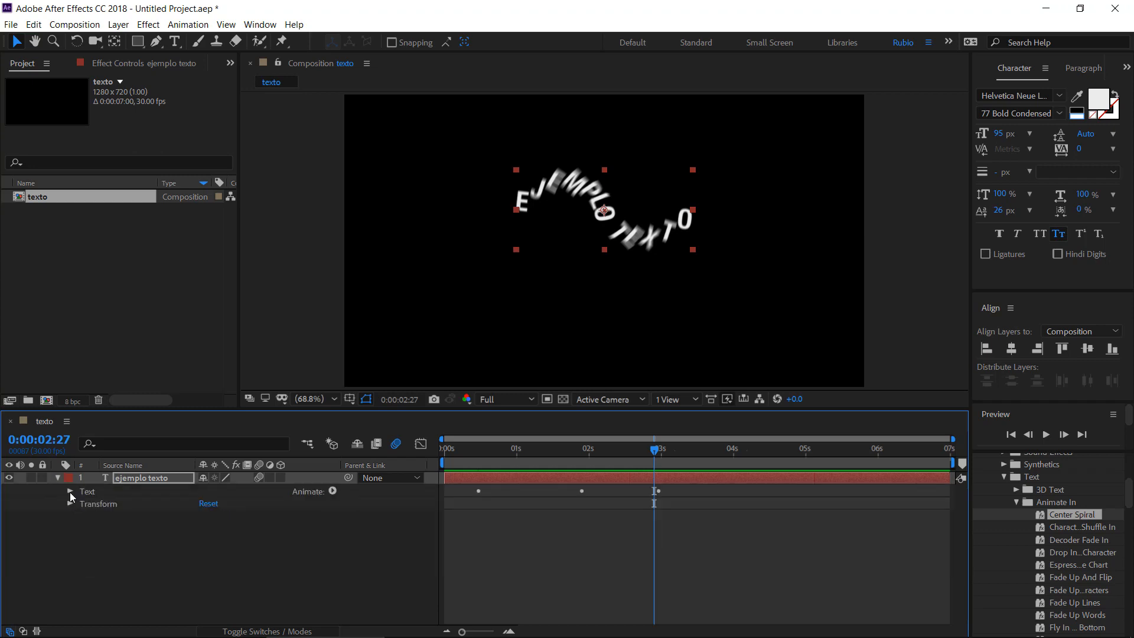
left_click(70, 490)
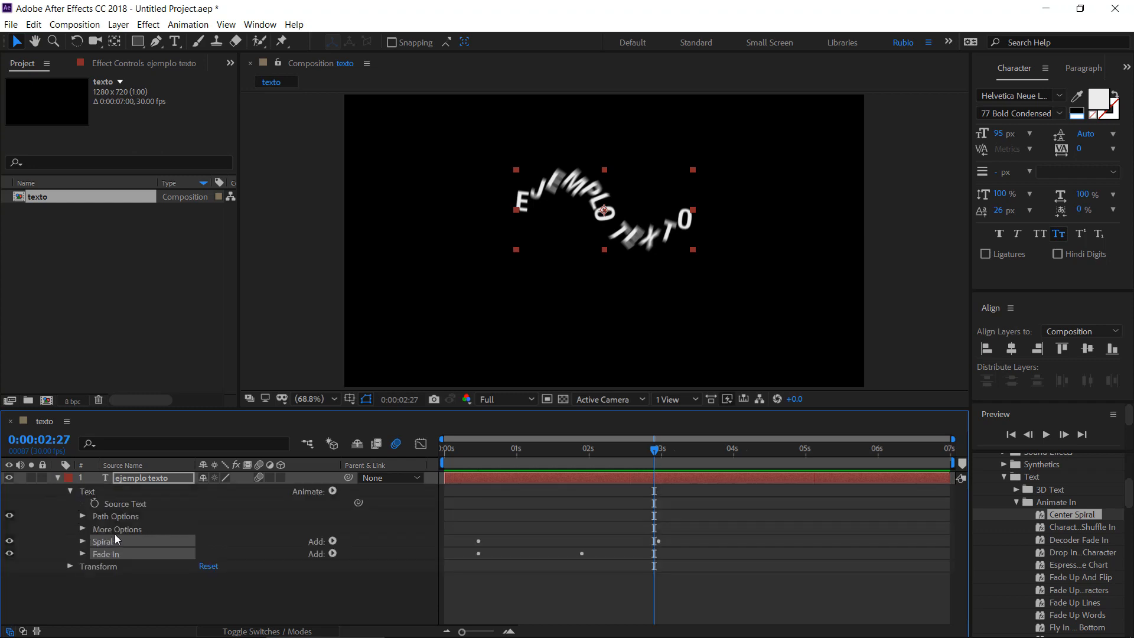
left_click(103, 554)
left_click(100, 542)
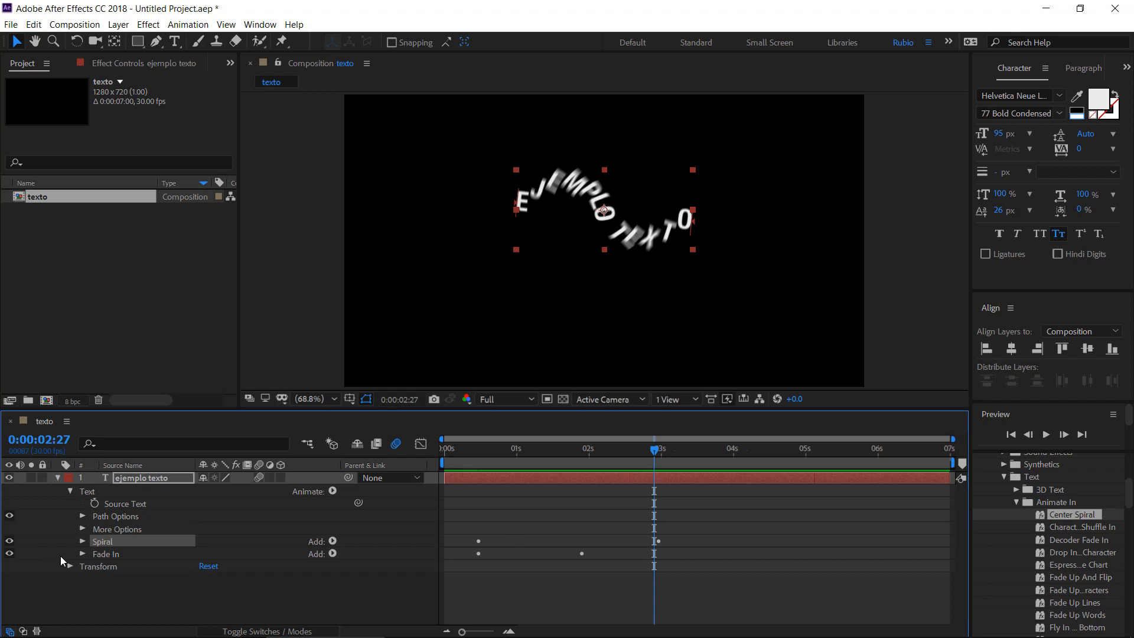
left_click(82, 541)
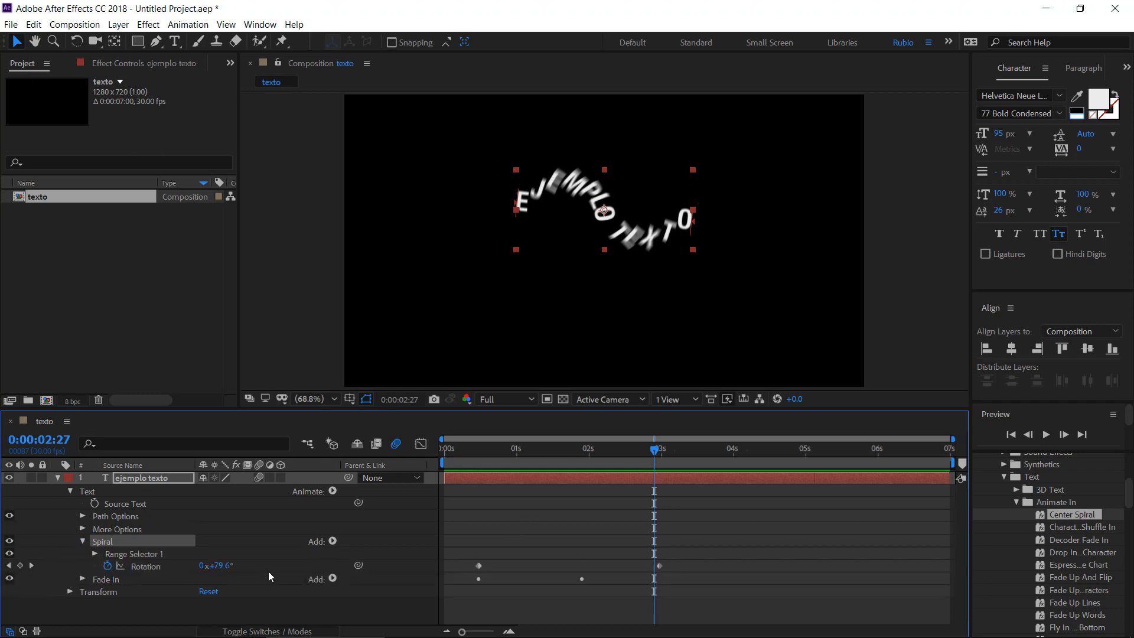
Examine the Opacity keyframes of the Fade In animator while scrubbing the animation up to 0:00:01:10
left_click(82, 540)
left_click(104, 552)
left_click(83, 553)
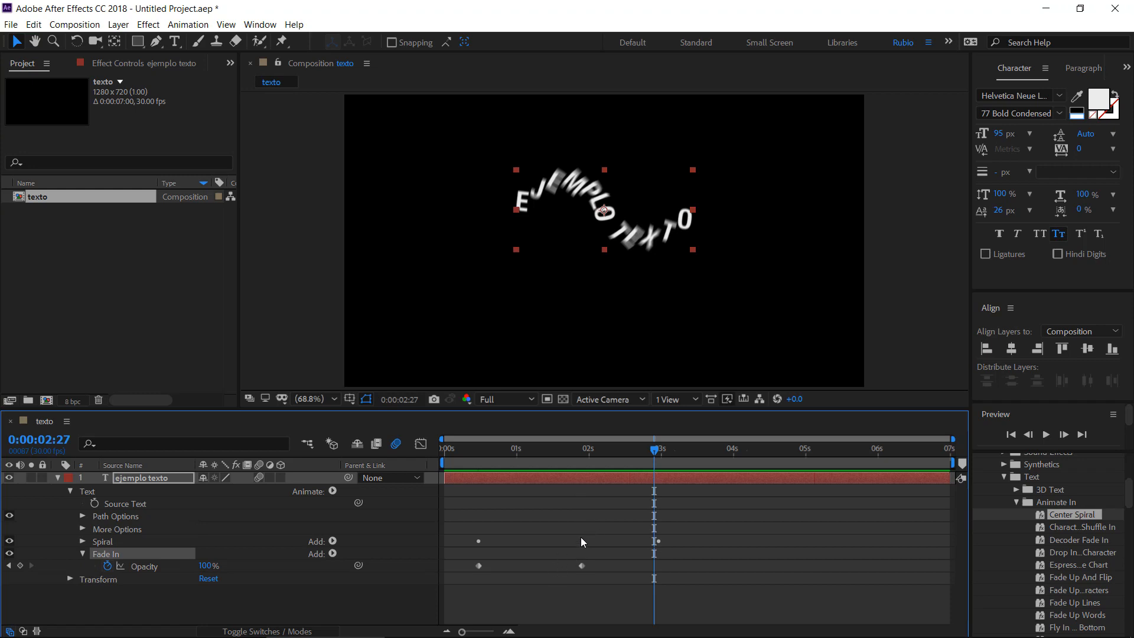
left_click_drag(484, 465, 539, 466)
Examine the Spiral animator together with the text's More Options, and collapse the Spiral and Fade In animators
left_click(82, 541)
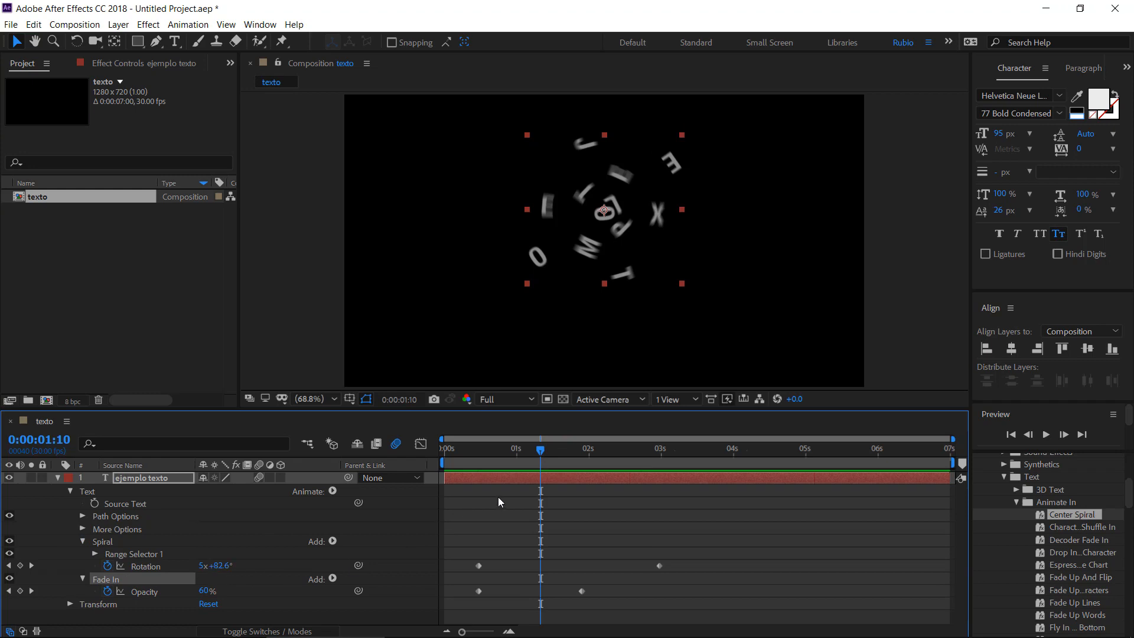
left_click(82, 528)
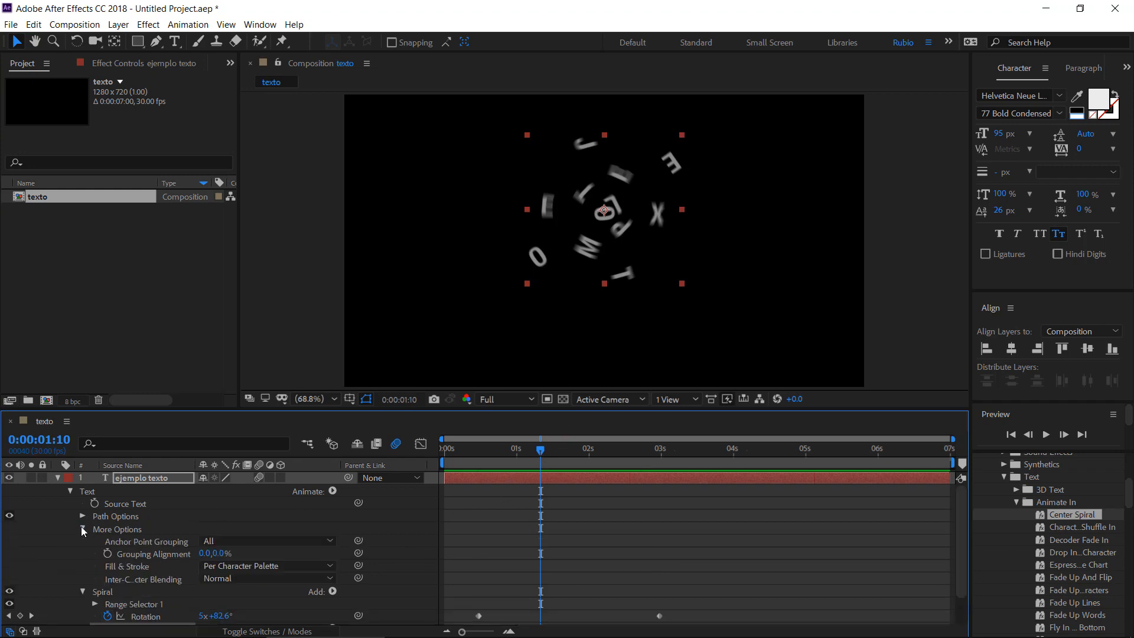
left_click(82, 529)
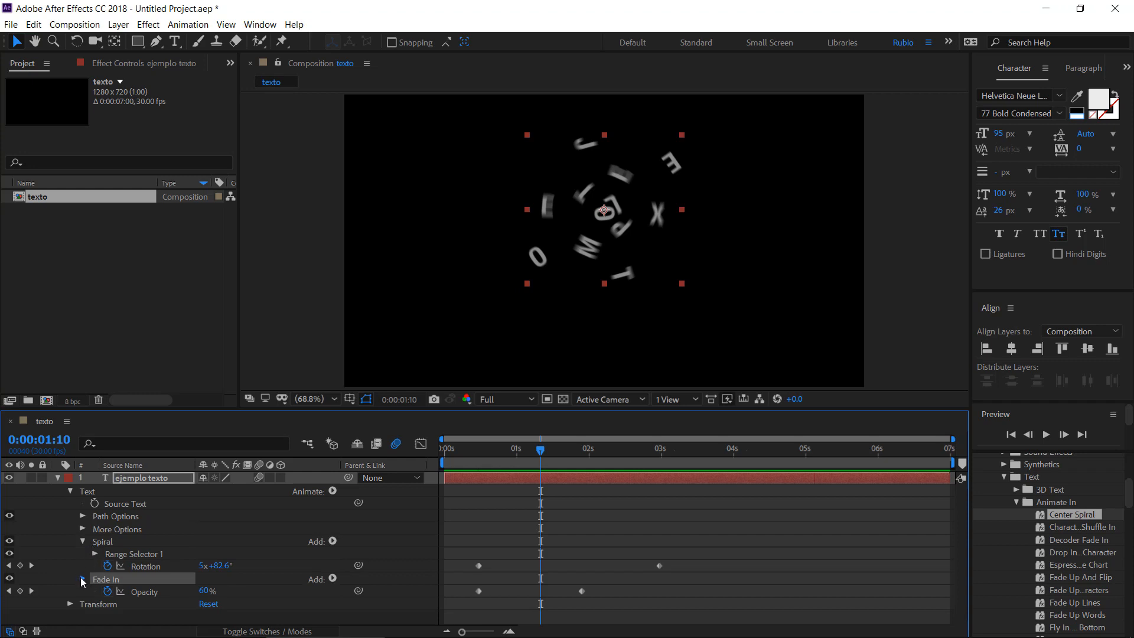
left_click(81, 577)
left_click(81, 577)
left_click(82, 541)
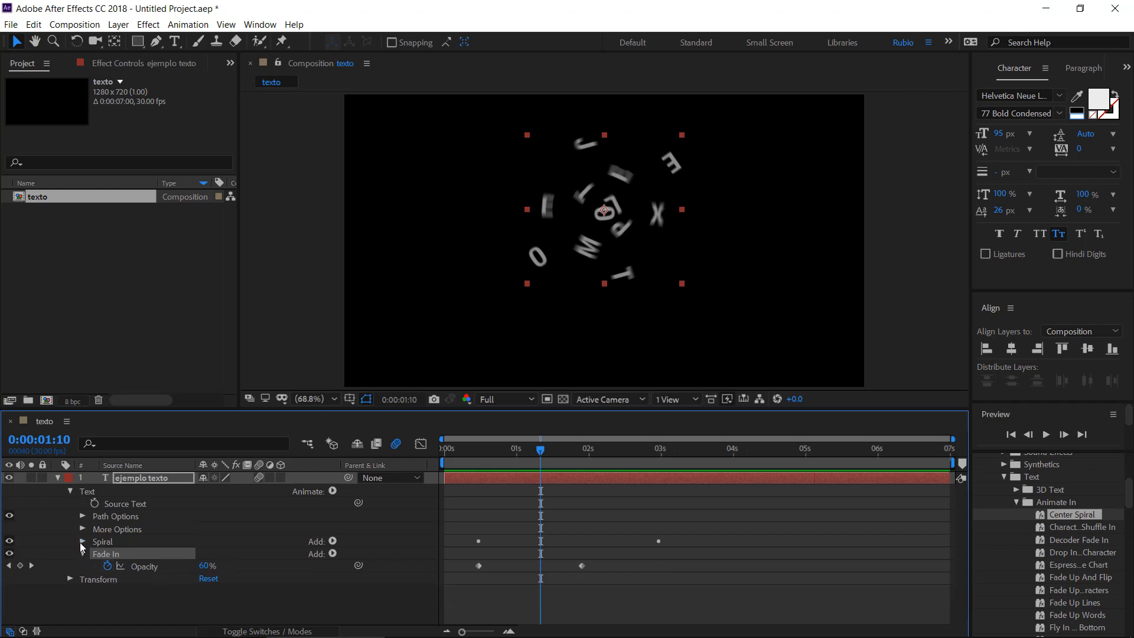
left_click(83, 554)
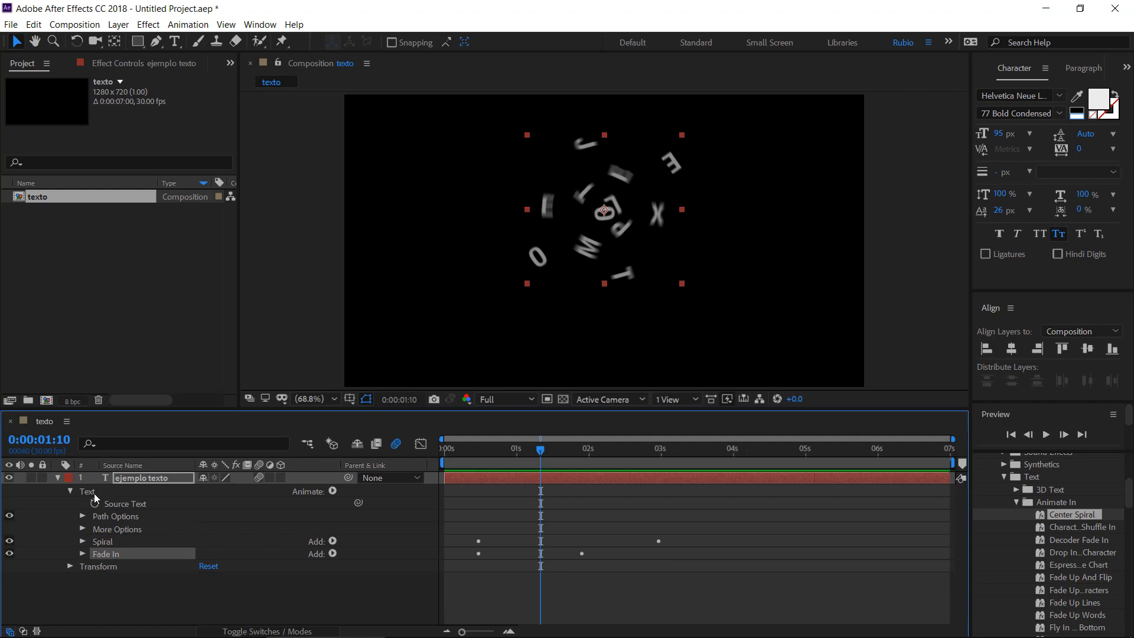
Delete the Spiral and Fade In animators from the ejemplo texto layer
left_click(114, 538)
left_click(108, 554, "shift")
key("Delete")
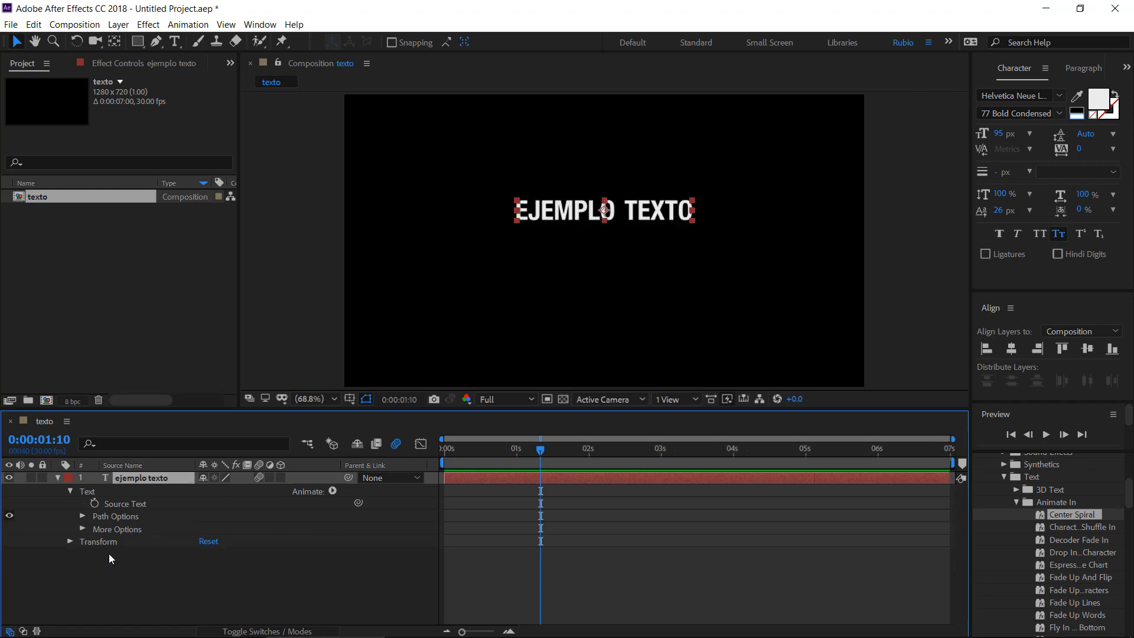
Apply the Drip Down preset from the Rotation text presets to the ejemplo texto layer at 0:00:01:10 and preview it
left_click(1017, 503)
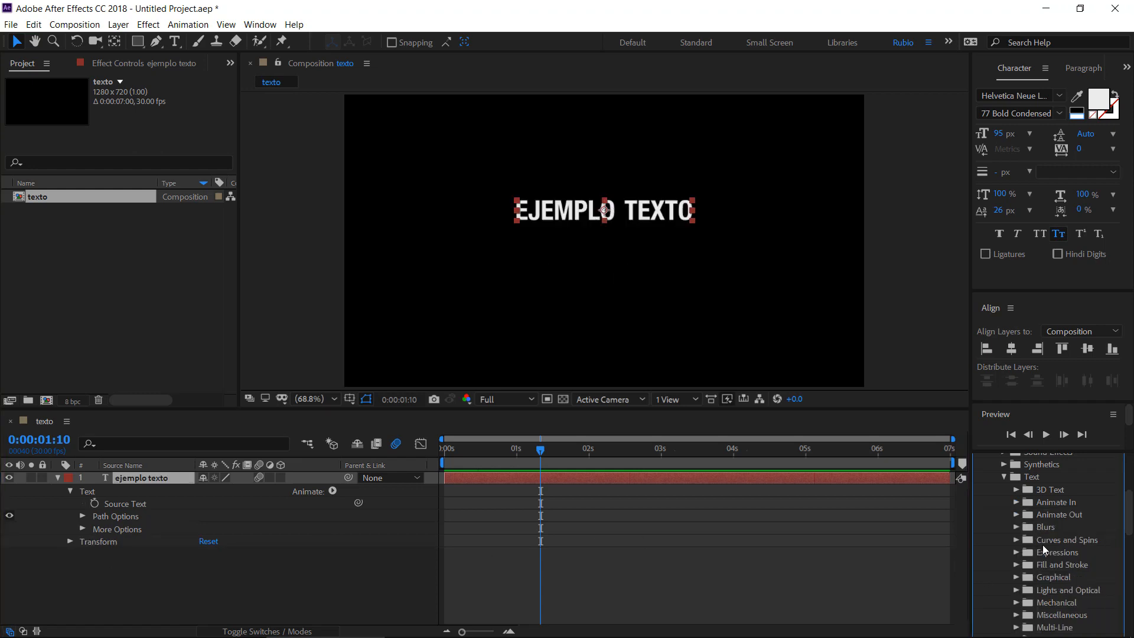
scroll(1044, 553, "down", 2)
scroll(1048, 590, "down", 2)
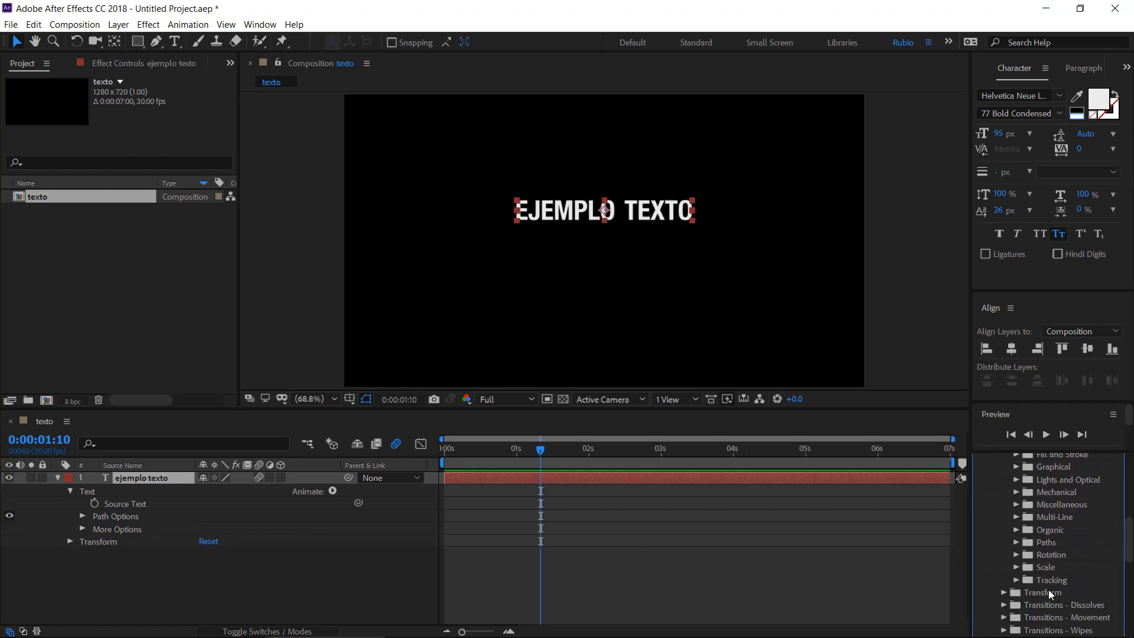
left_click(1016, 554)
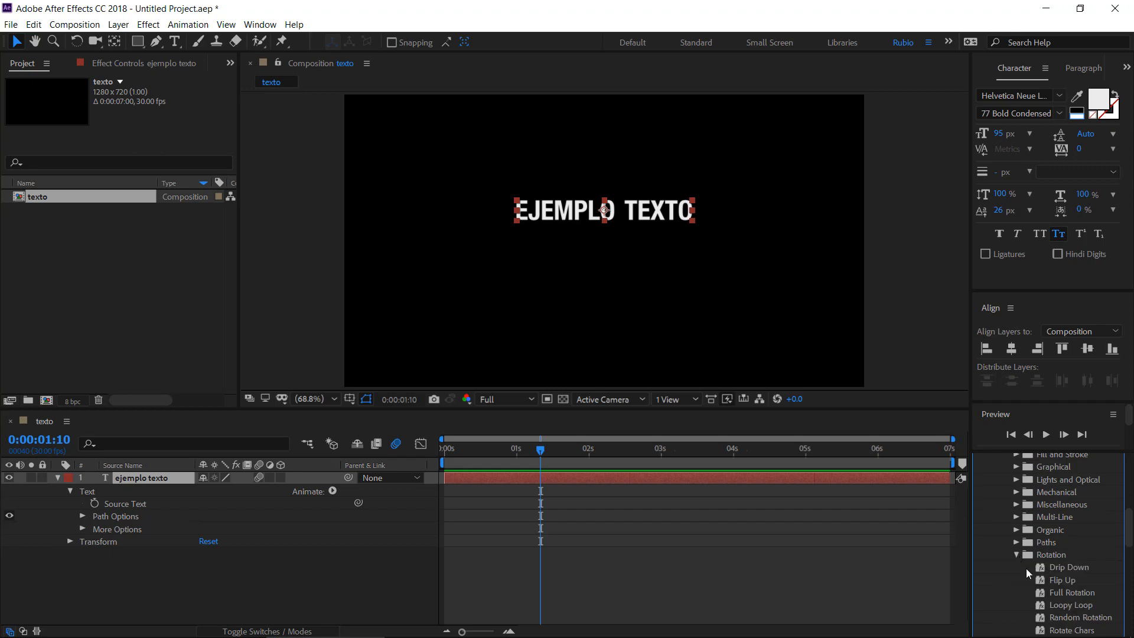
left_click_drag(1072, 568, 530, 480)
key("space")
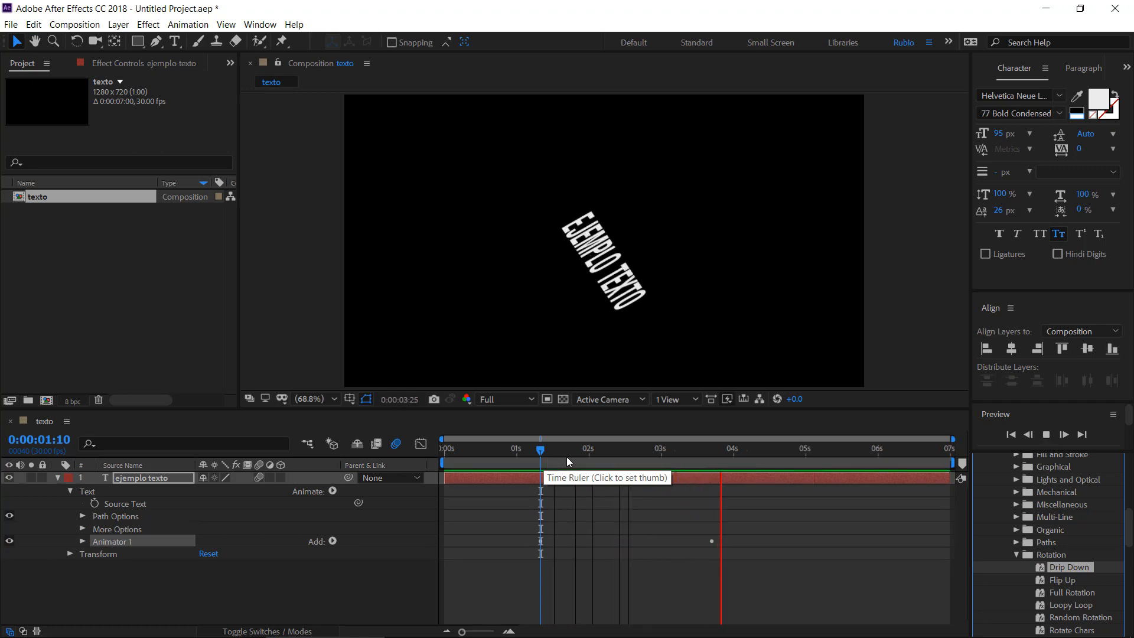
key("space")
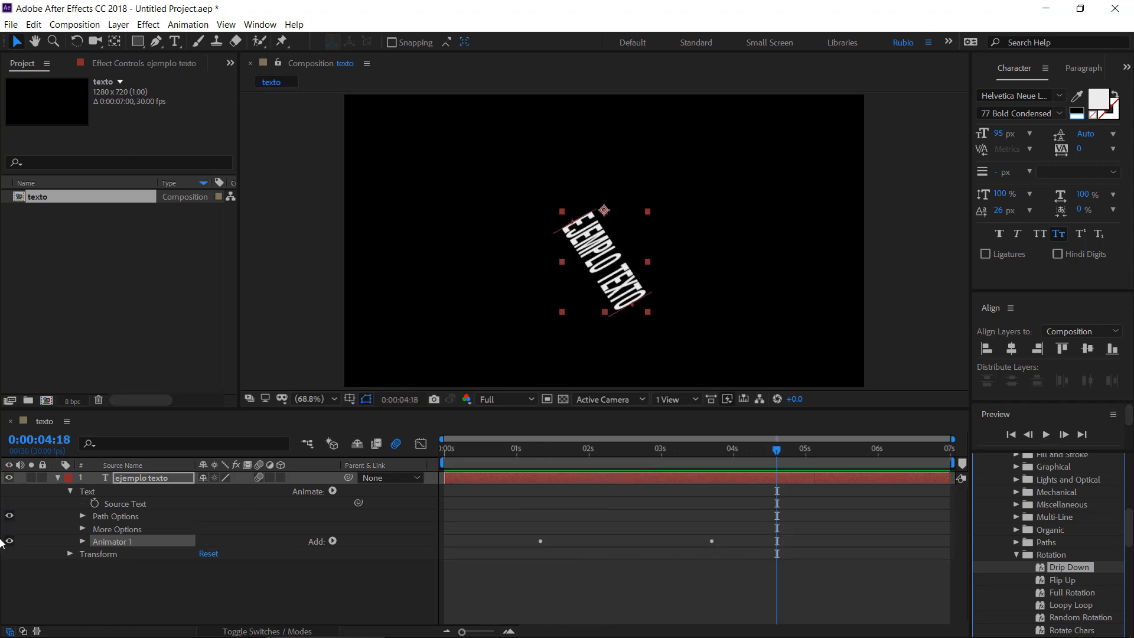
Examine Animator 1's Position, Skew, Skew Axis and Rotation properties while scrubbing the Drip Down animation
left_click(83, 541)
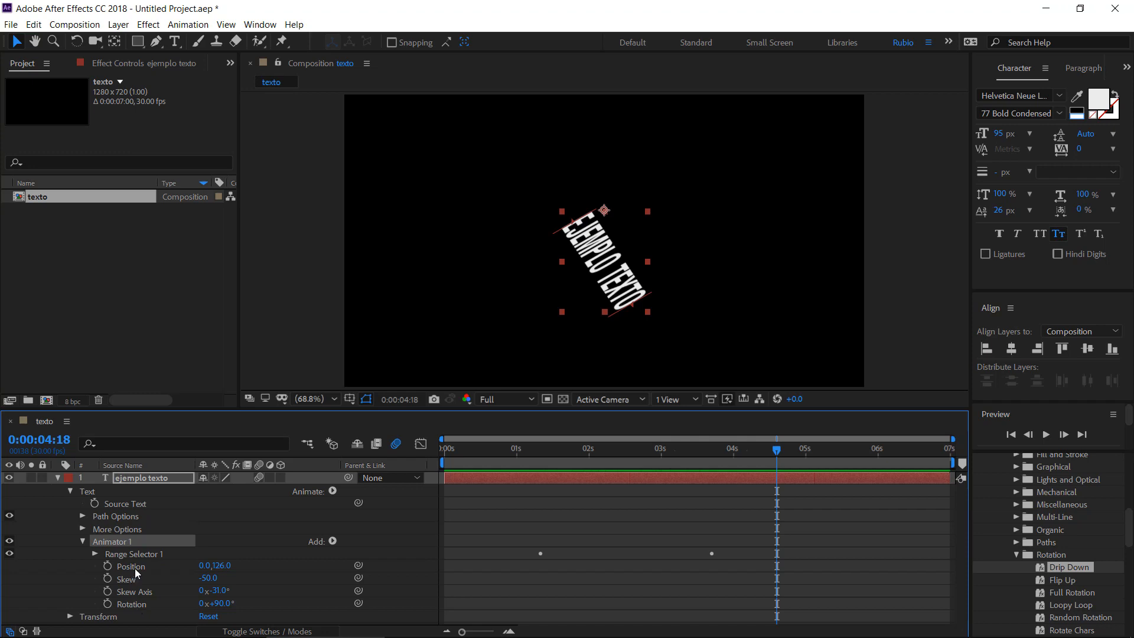
left_click(601, 450)
left_click_drag(567, 454, 648, 459)
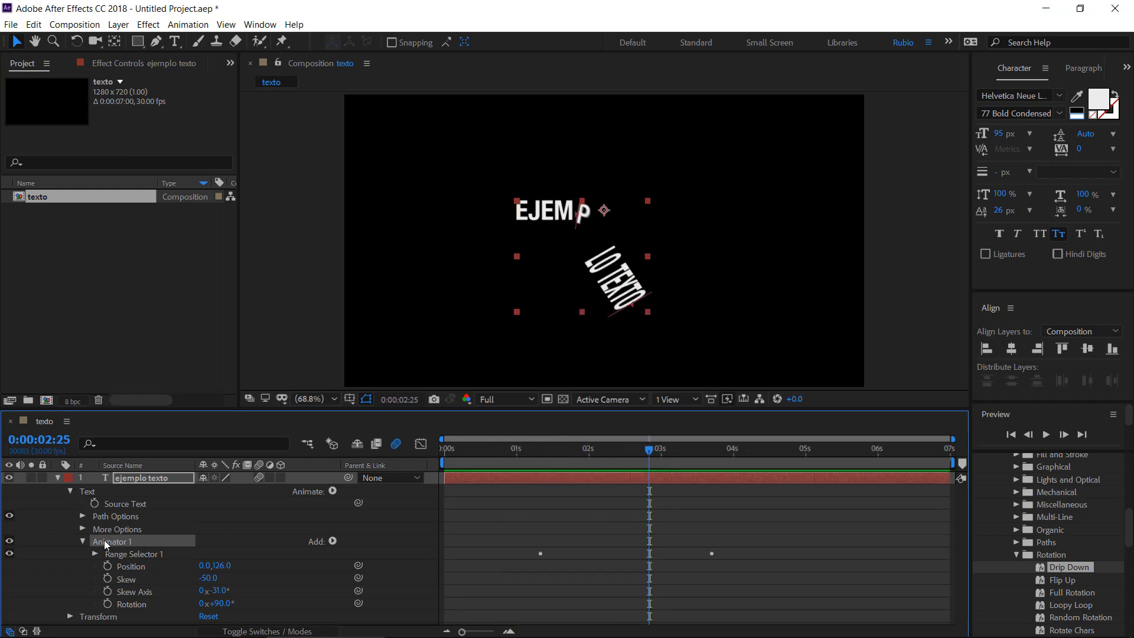
Delete Animator 1 from the ejemplo texto layer and return the playhead to 0:00:00:00
key("Delete")
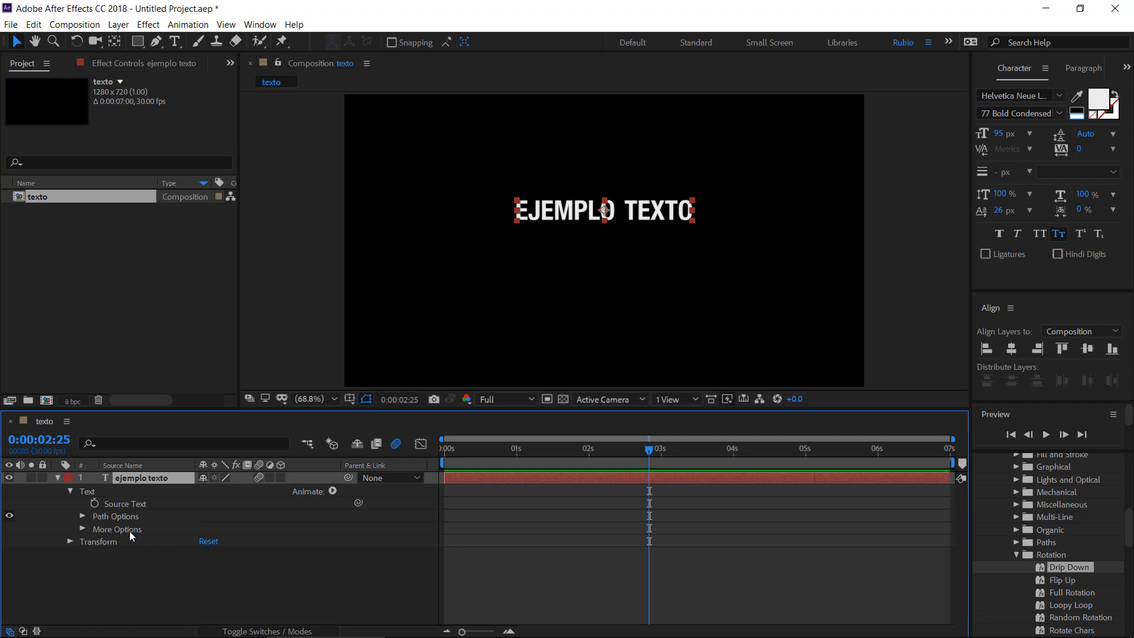
left_click_drag(601, 461, 534, 478)
key("Home")
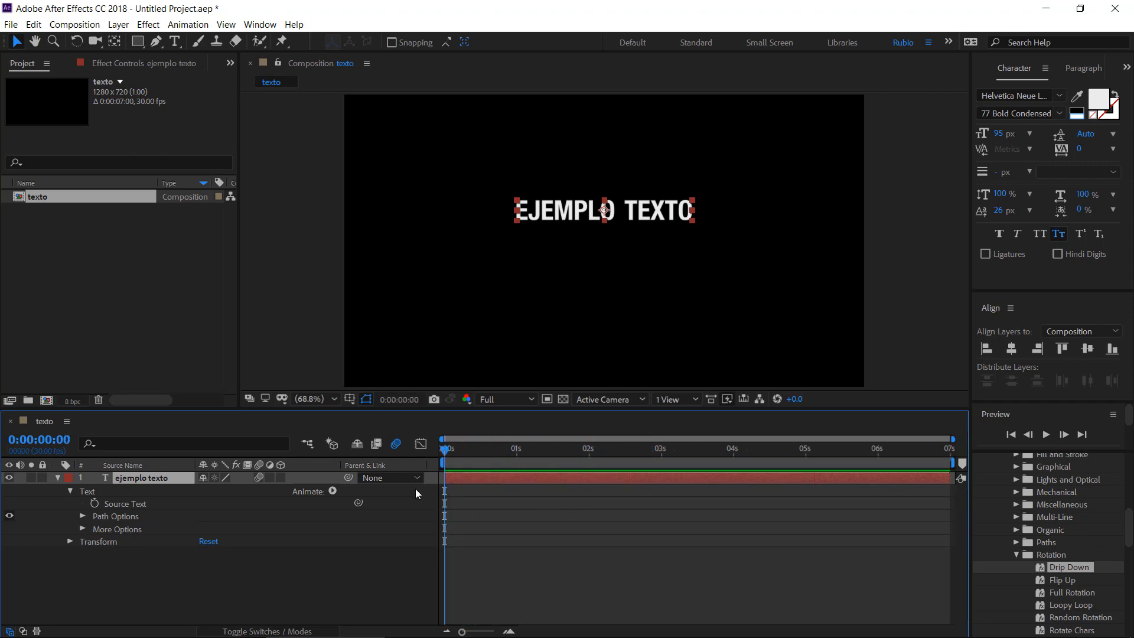